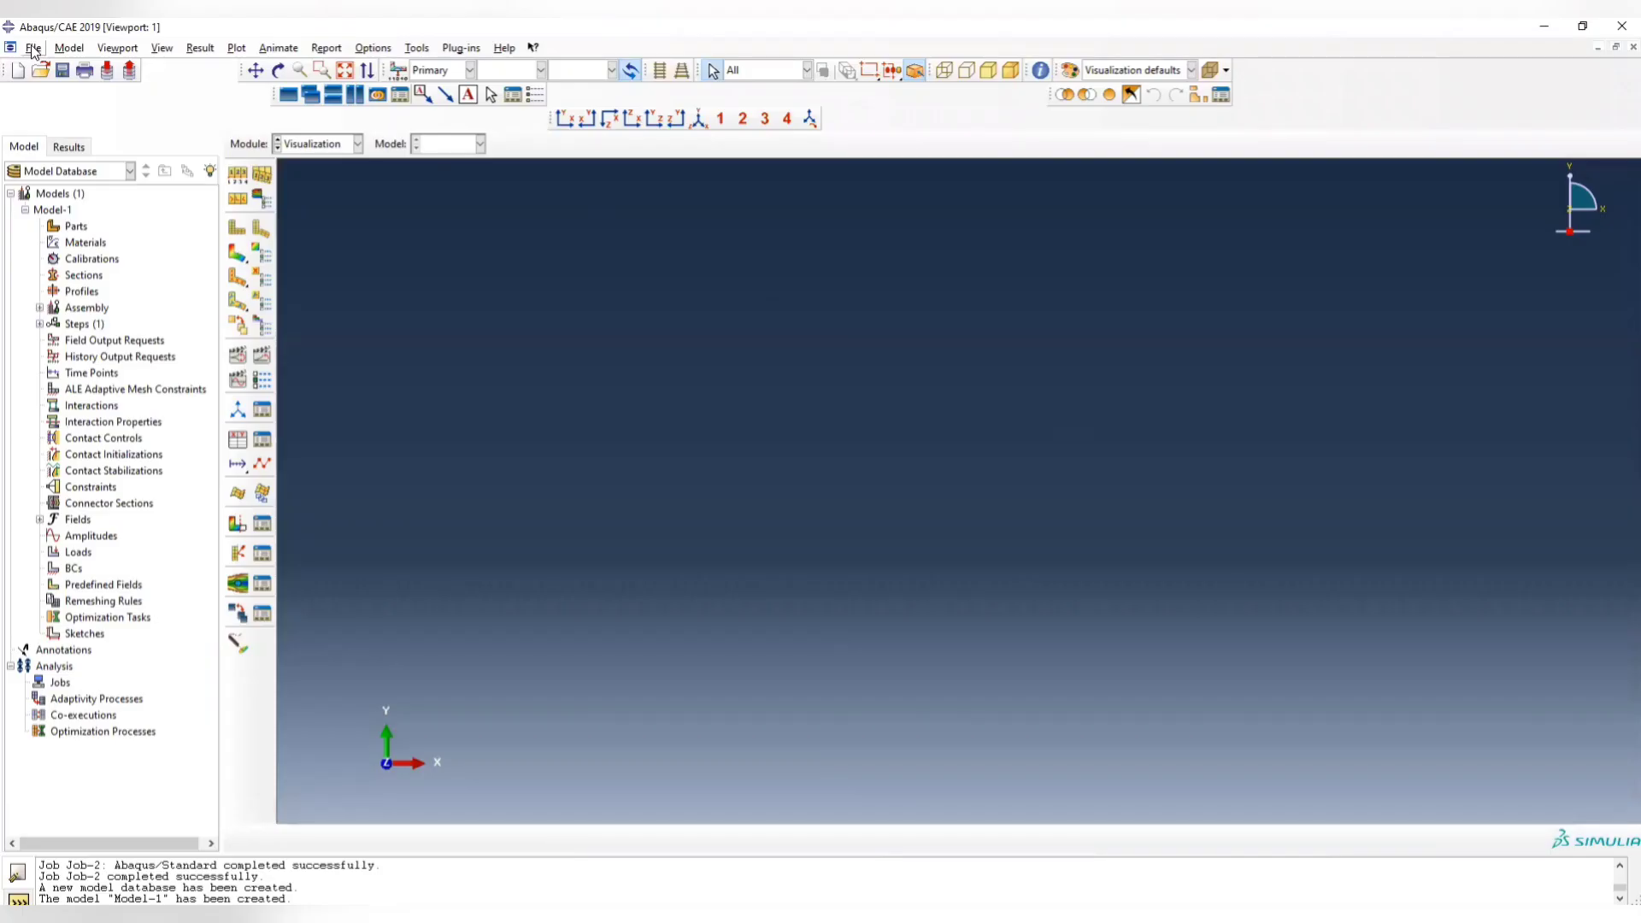
Start a 3D deformable planar shell part named disk with approximate size 400
{"action": "left_click", "coordinate": [34, 48]}
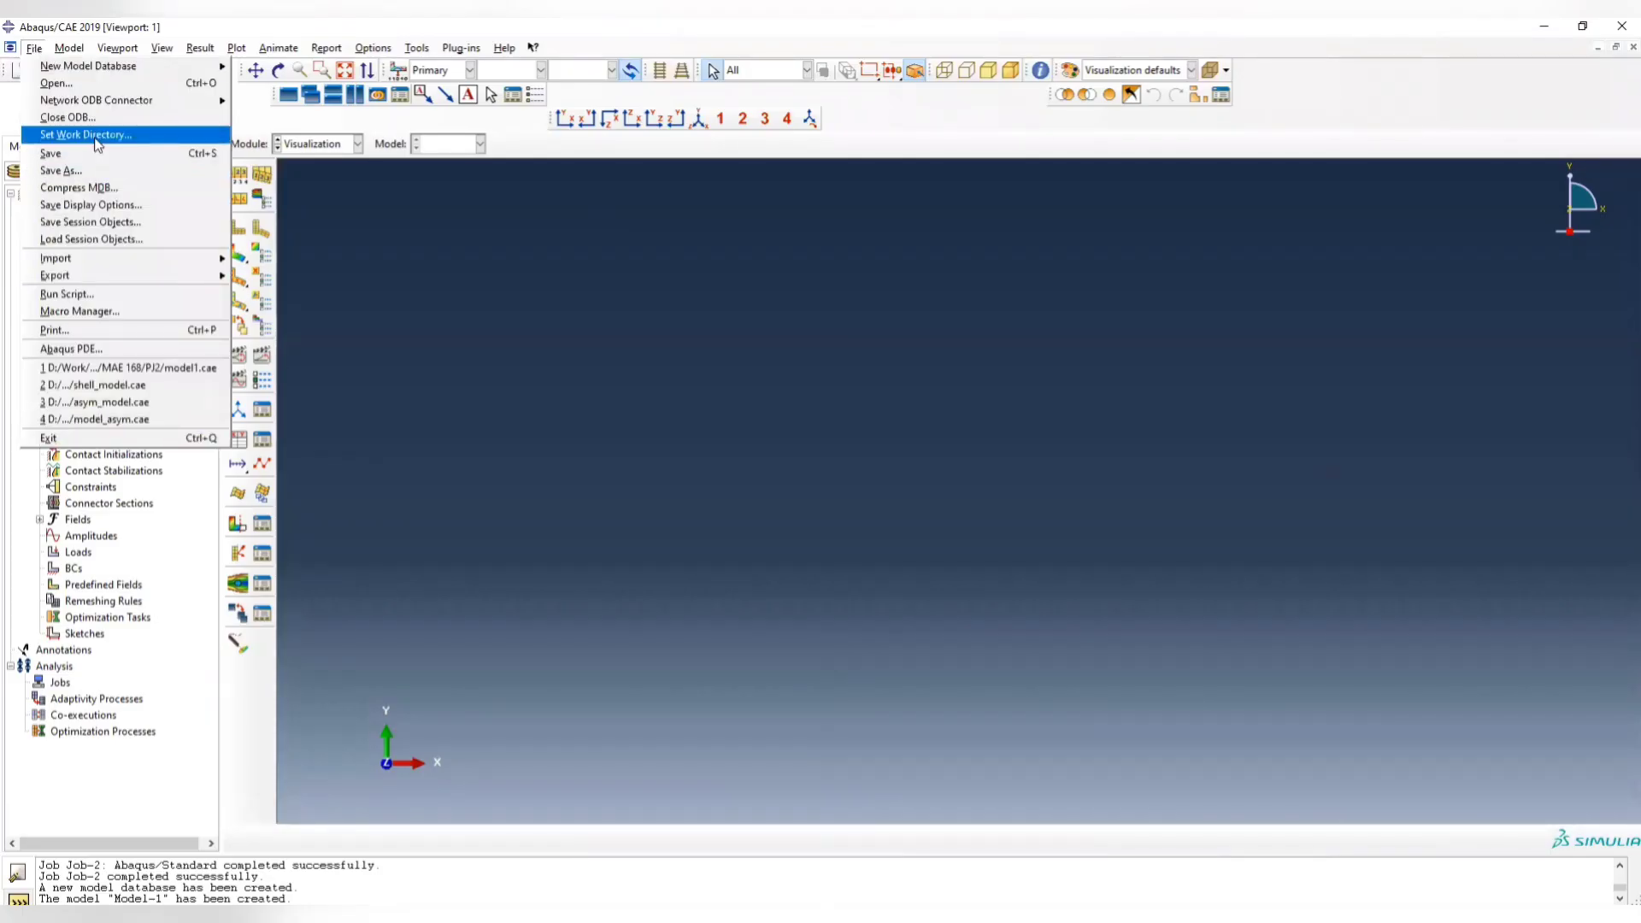
{"action": "left_click", "coordinate": [782, 239]}
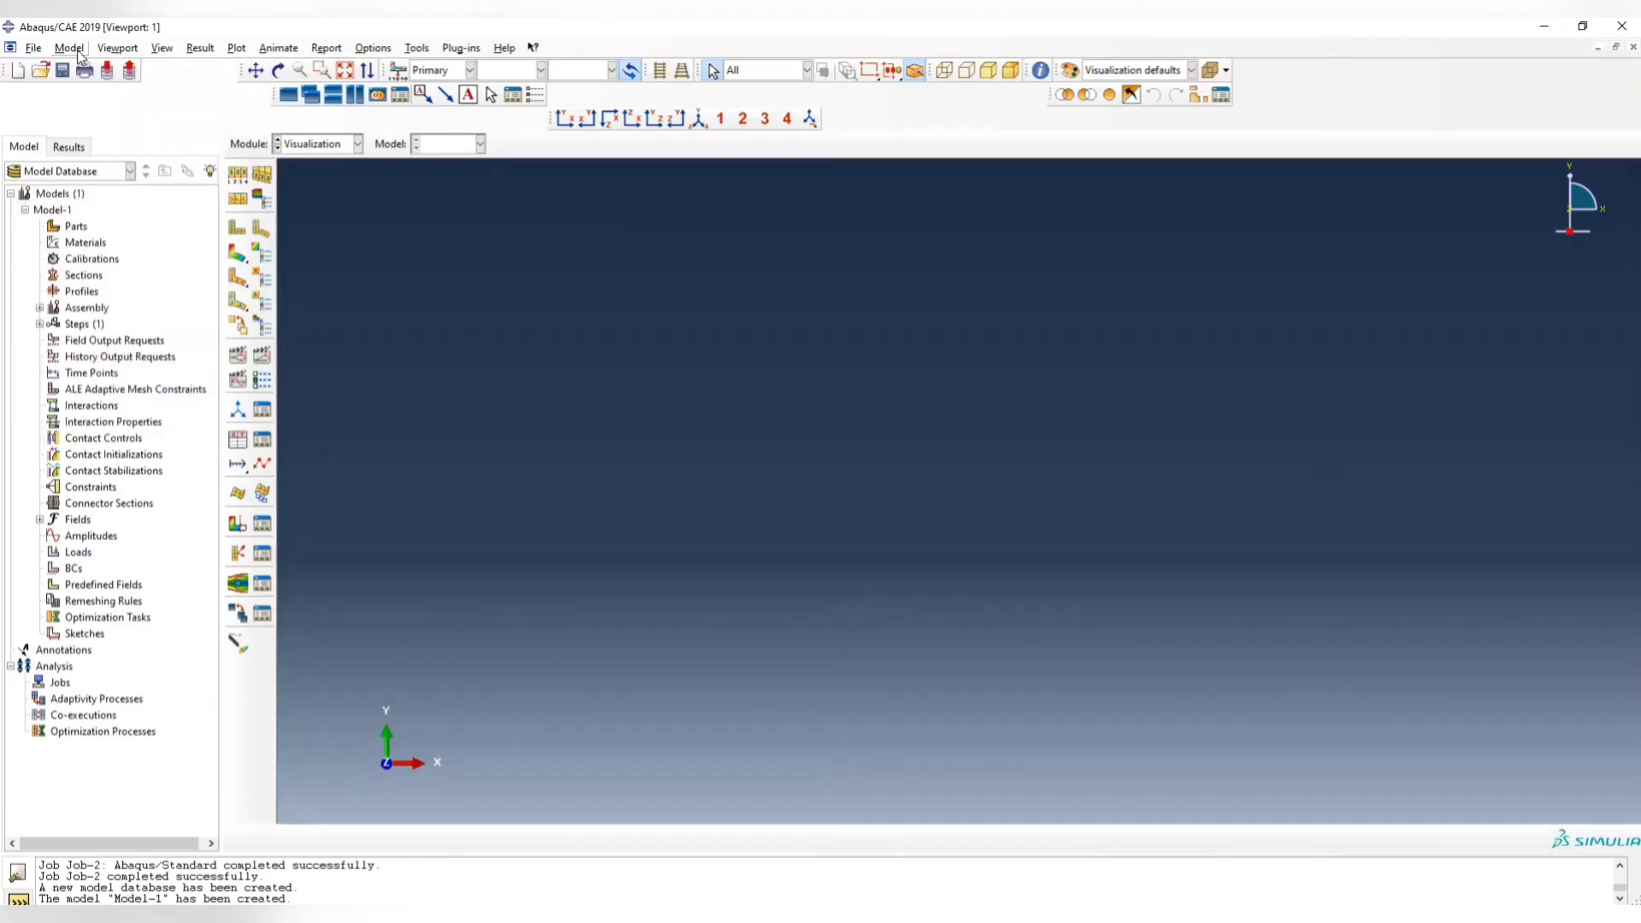
{"action": "left_click", "coordinate": [74, 226]}
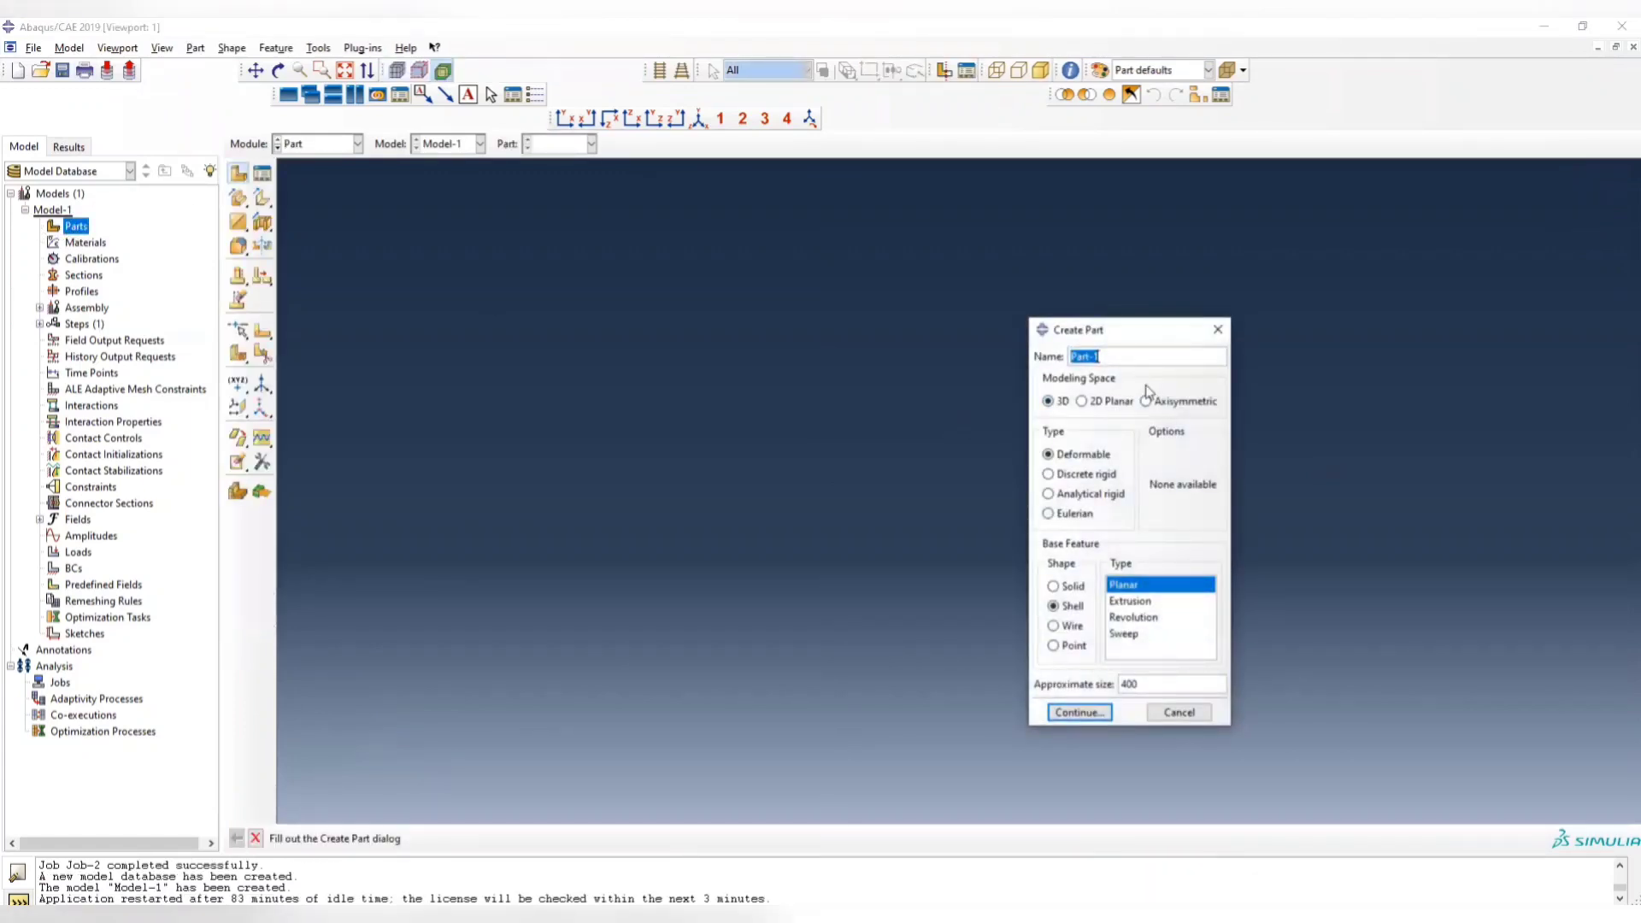
{"action": "type", "text": "diso"}
{"action": "left_click", "coordinate": [1082, 401]}
{"action": "left_click", "coordinate": [1050, 402]}
{"action": "left_click", "coordinate": [1070, 461]}
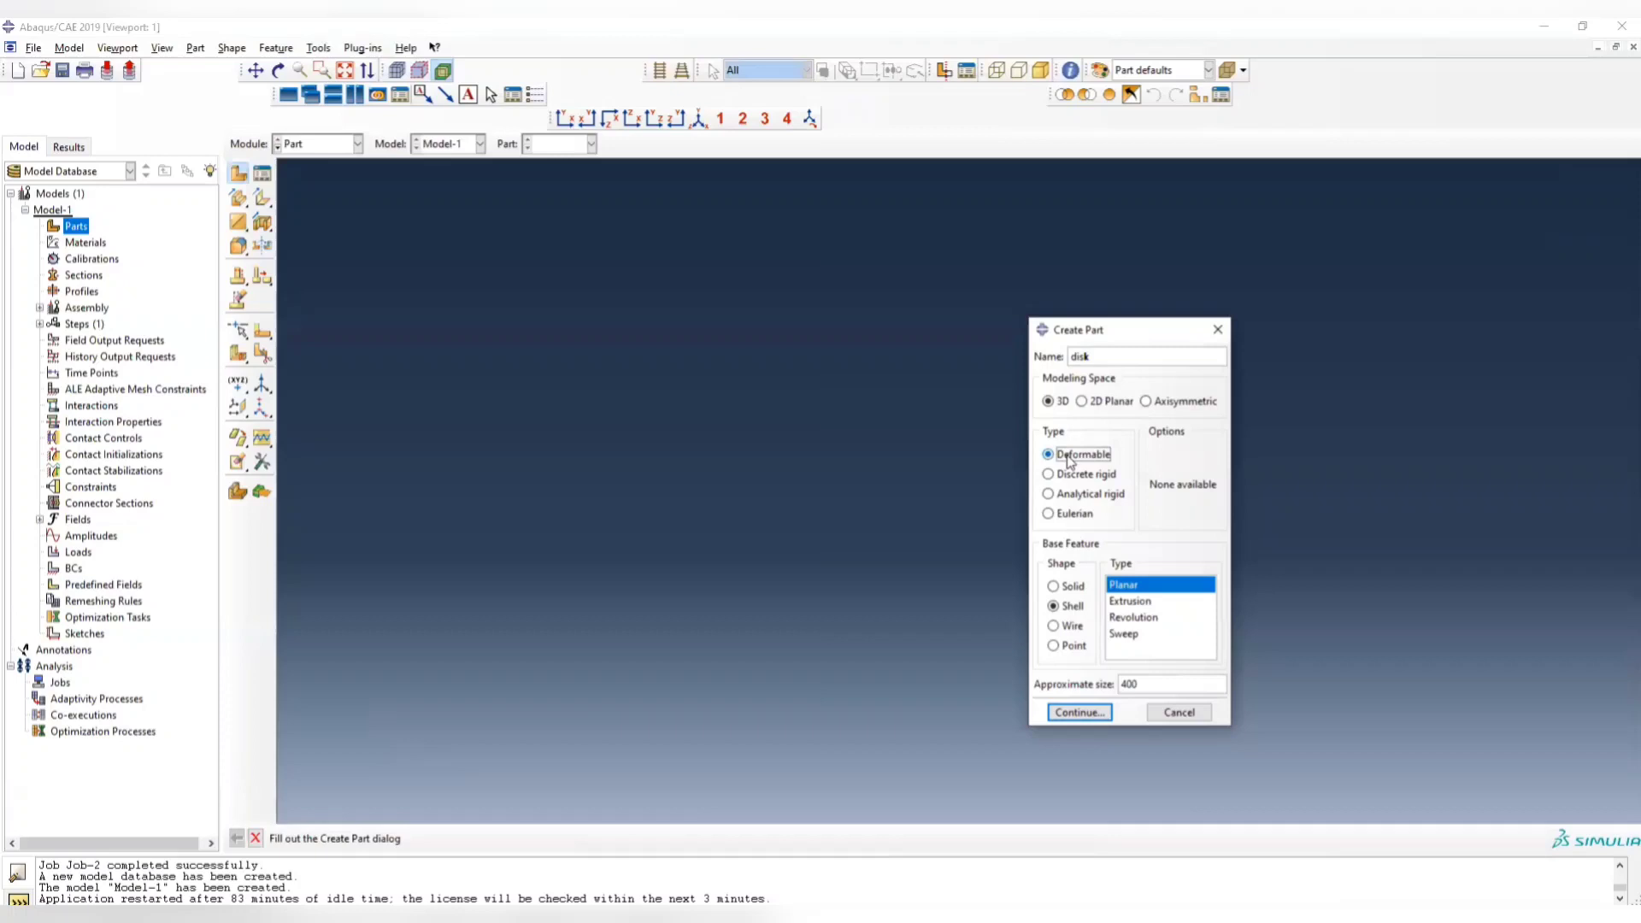
{"action": "left_click", "coordinate": [1068, 609]}
{"action": "left_click", "coordinate": [1156, 684]}
{"action": "left_click", "coordinate": [1080, 712]}
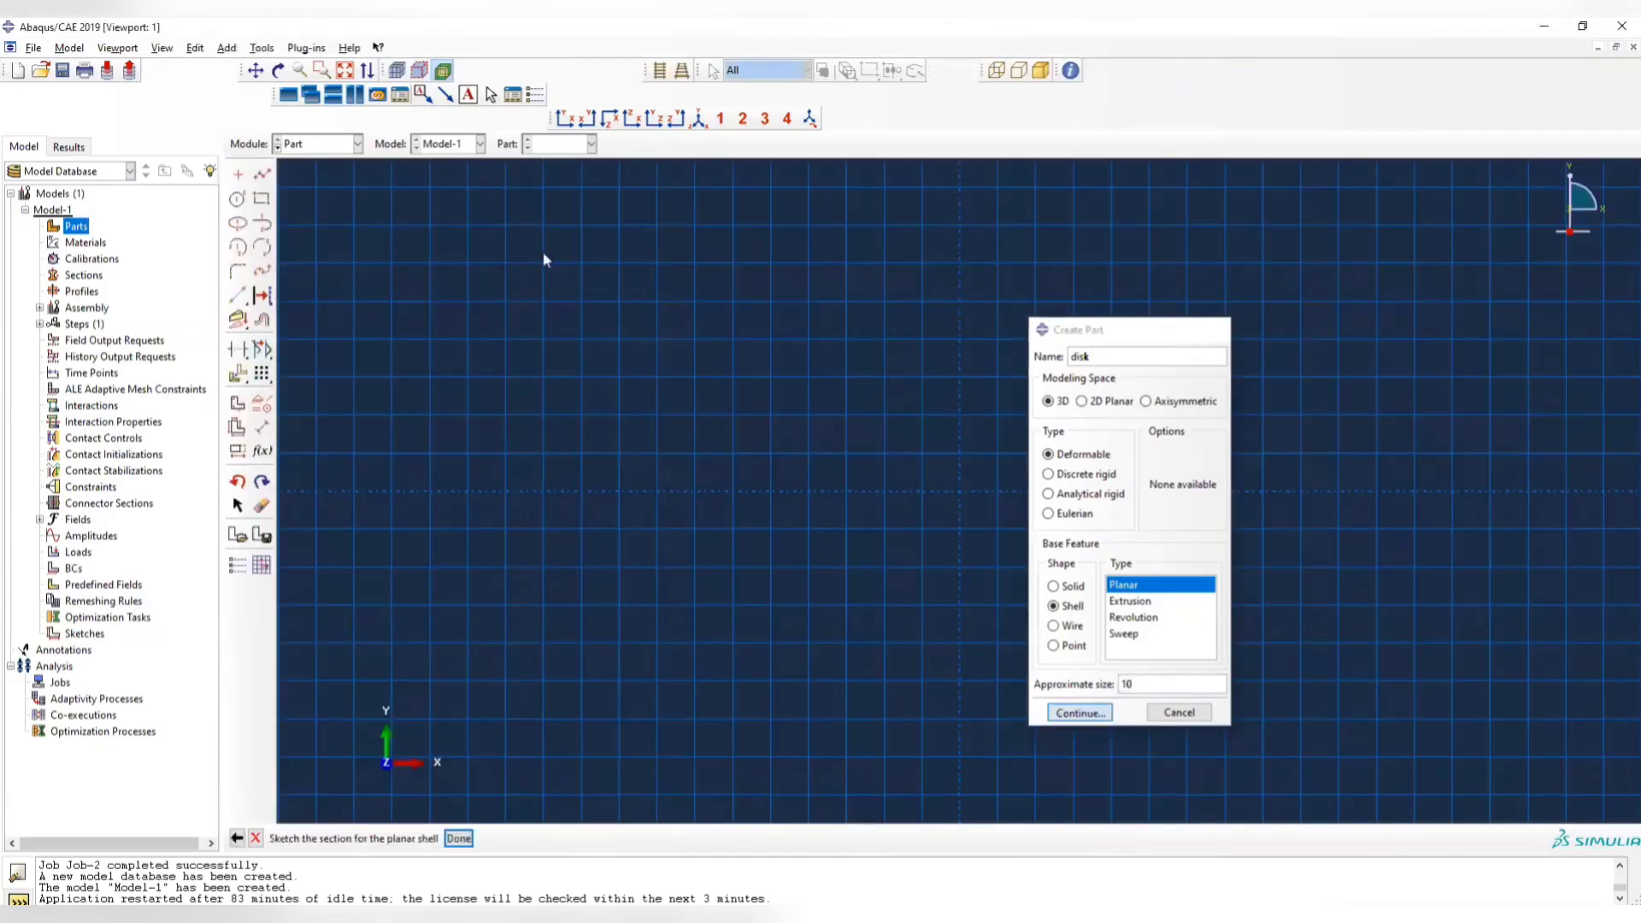
Sketch a circle centred at 0,0 with radius 5.08 and finish the disk part
{"action": "left_click", "coordinate": [238, 198]}
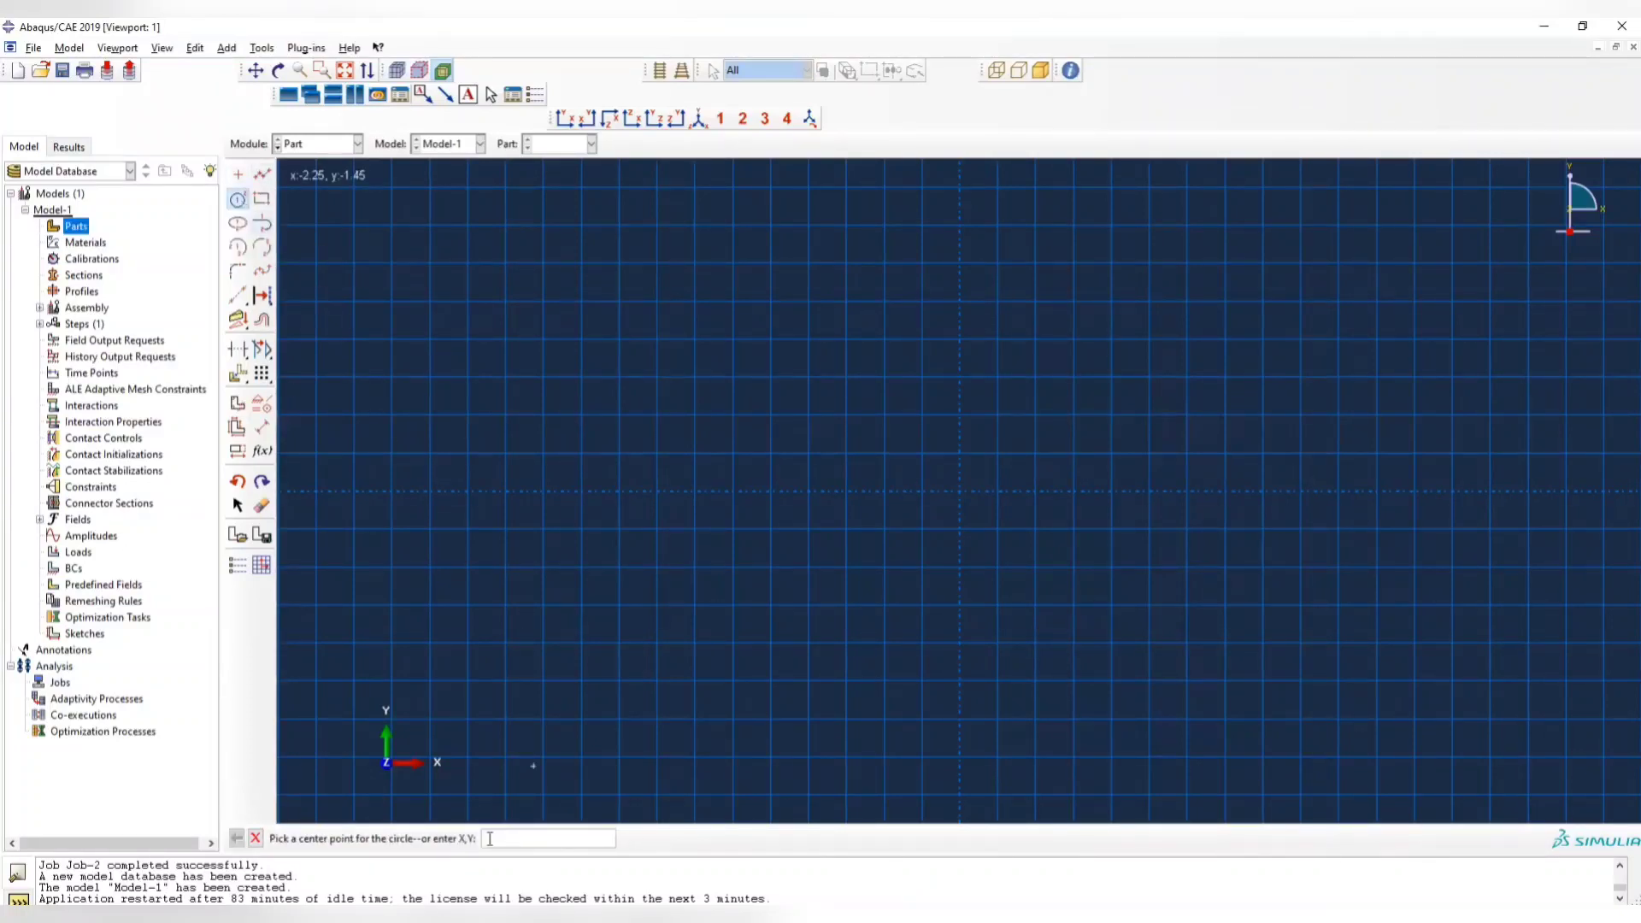
{"action": "left_click", "coordinate": [512, 838]}
{"action": "type", "text": "0,0"}
{"action": "key", "text": "Return"}
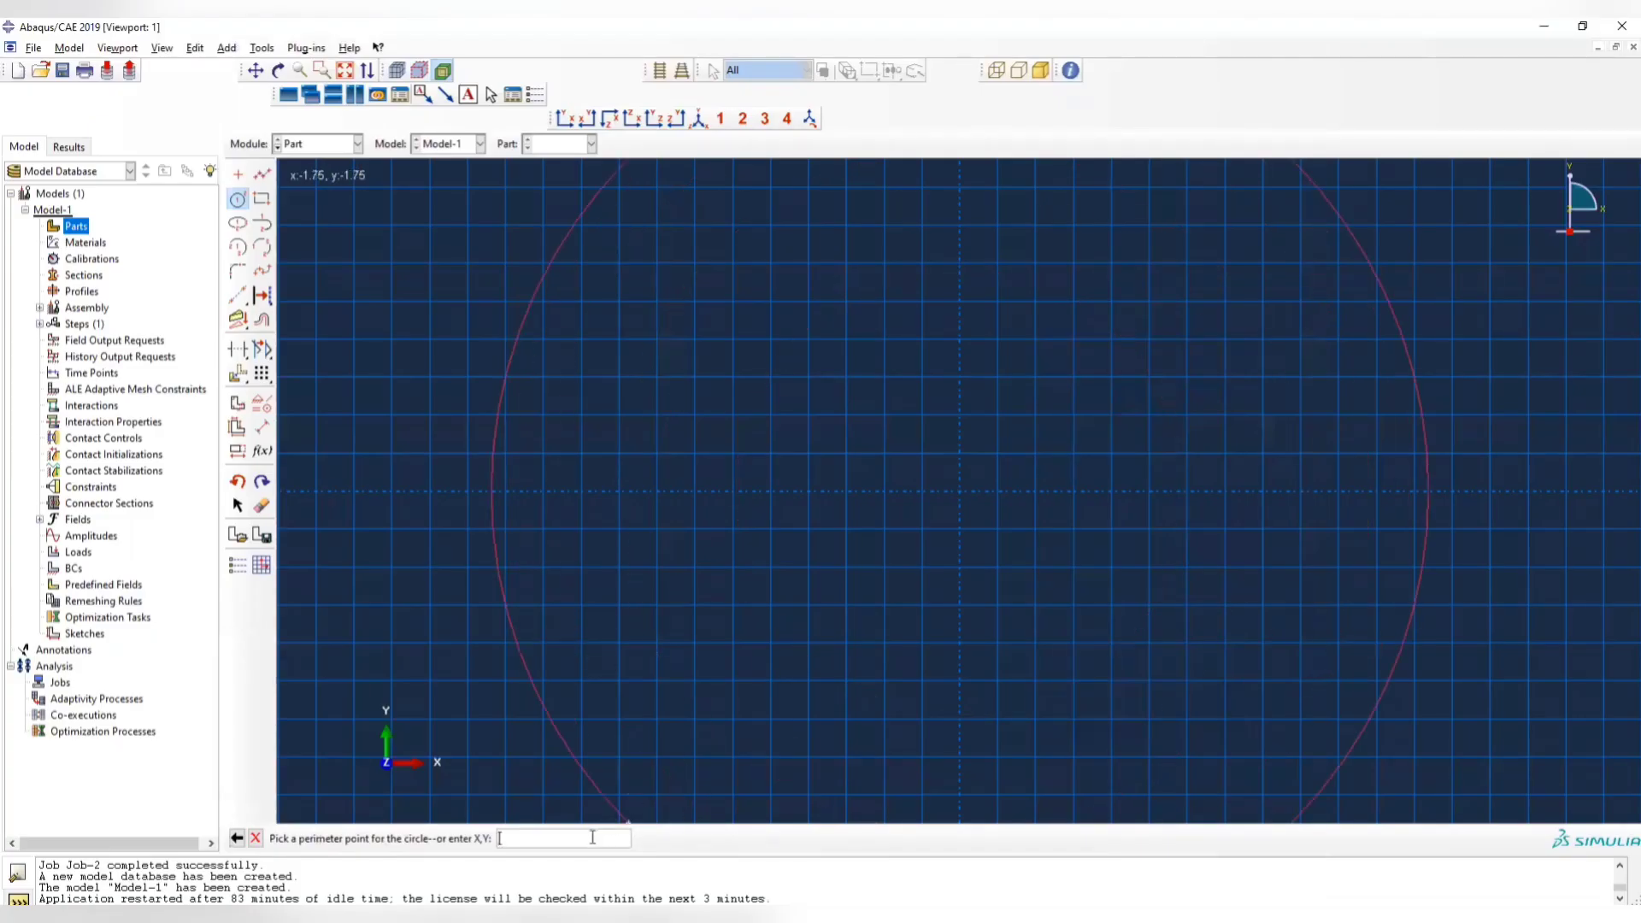
{"action": "type", "text": "5.08"}
{"action": "left_click", "coordinate": [255, 838]}
{"action": "left_click", "coordinate": [458, 839]}
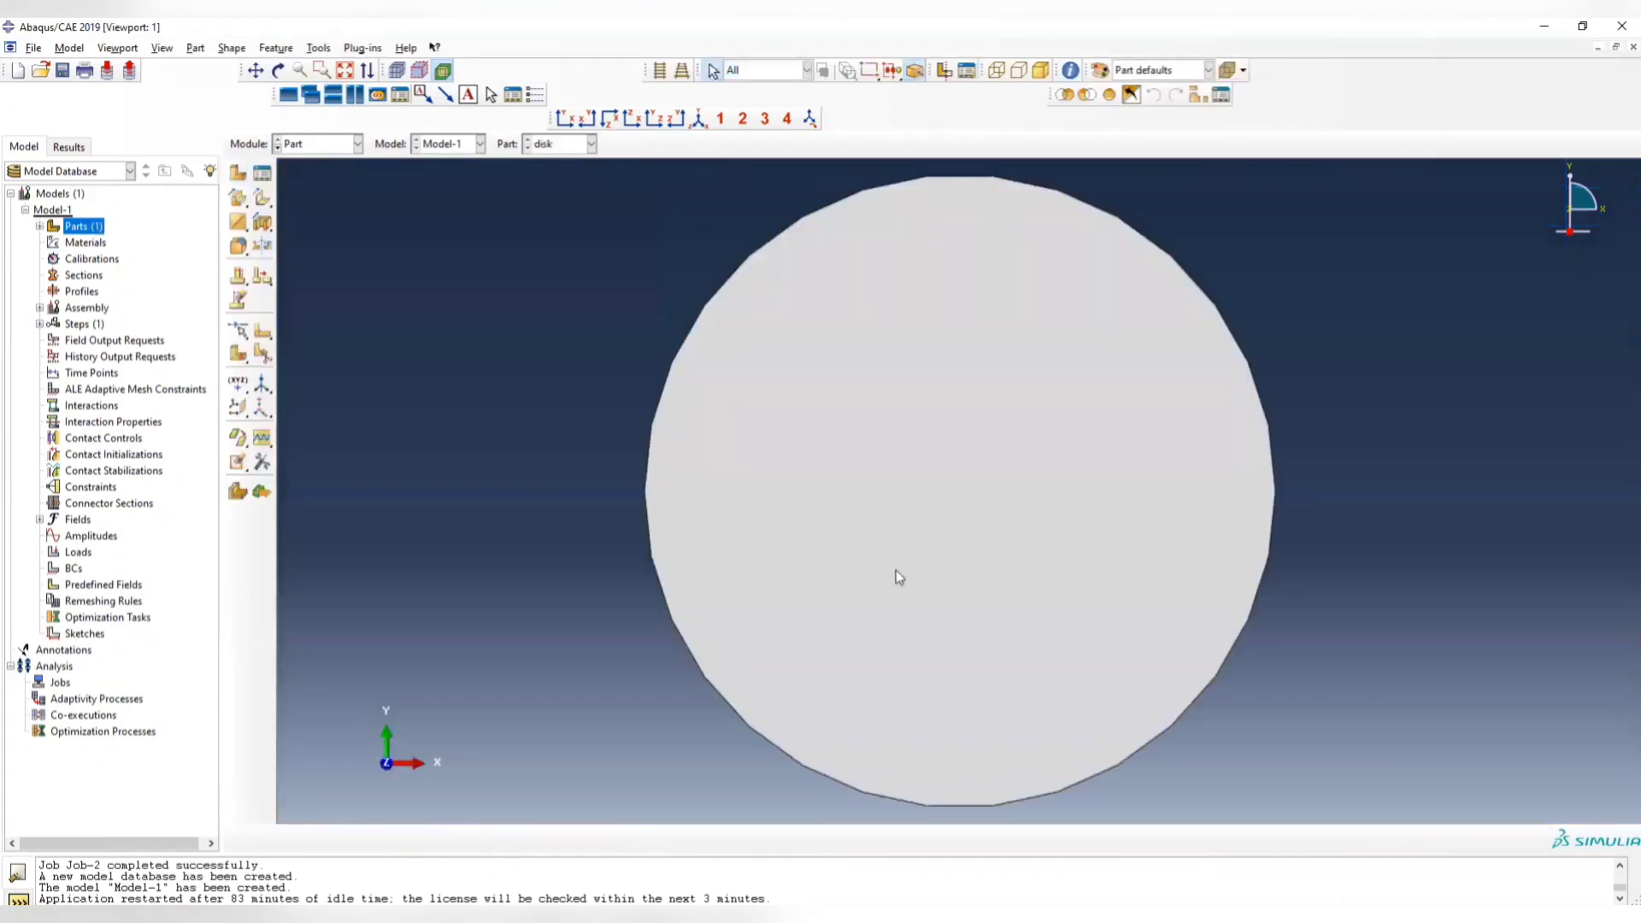
In the Property module, create material aluminum with a density of 2700
{"action": "left_click", "coordinate": [357, 144]}
{"action": "left_click", "coordinate": [295, 180]}
{"action": "left_click", "coordinate": [264, 175]}
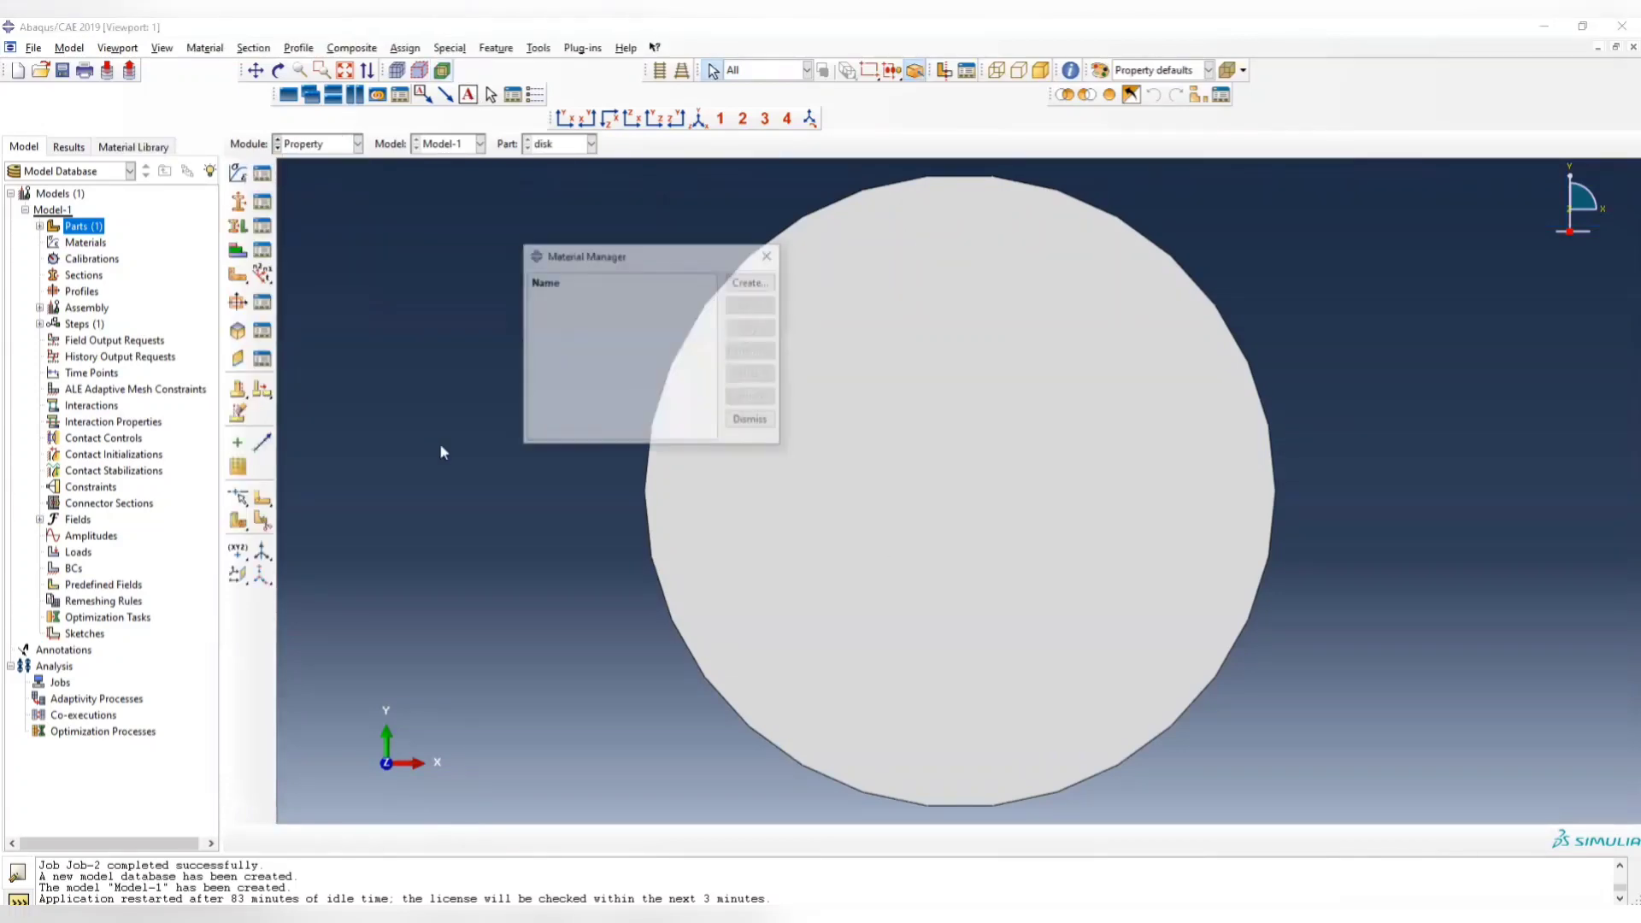
{"action": "left_click", "coordinate": [772, 255]}
{"action": "left_click", "coordinate": [240, 175]}
{"action": "key", "text": "BackSpace"}
{"action": "type", "text": "aluminum"}
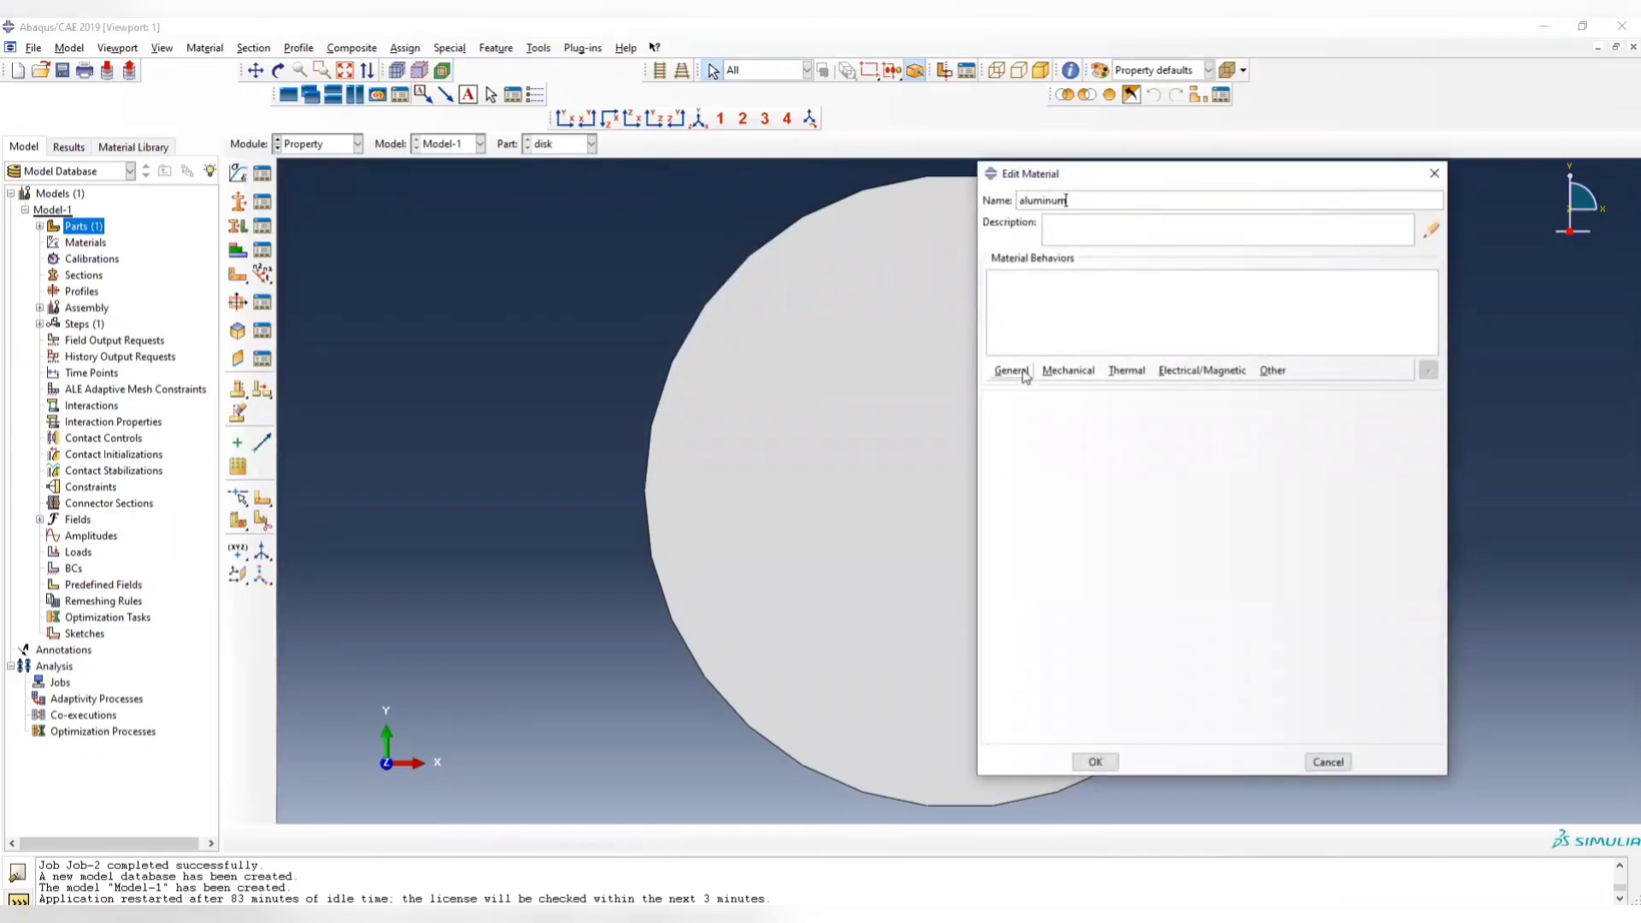
{"action": "left_click", "coordinate": [1012, 370]}
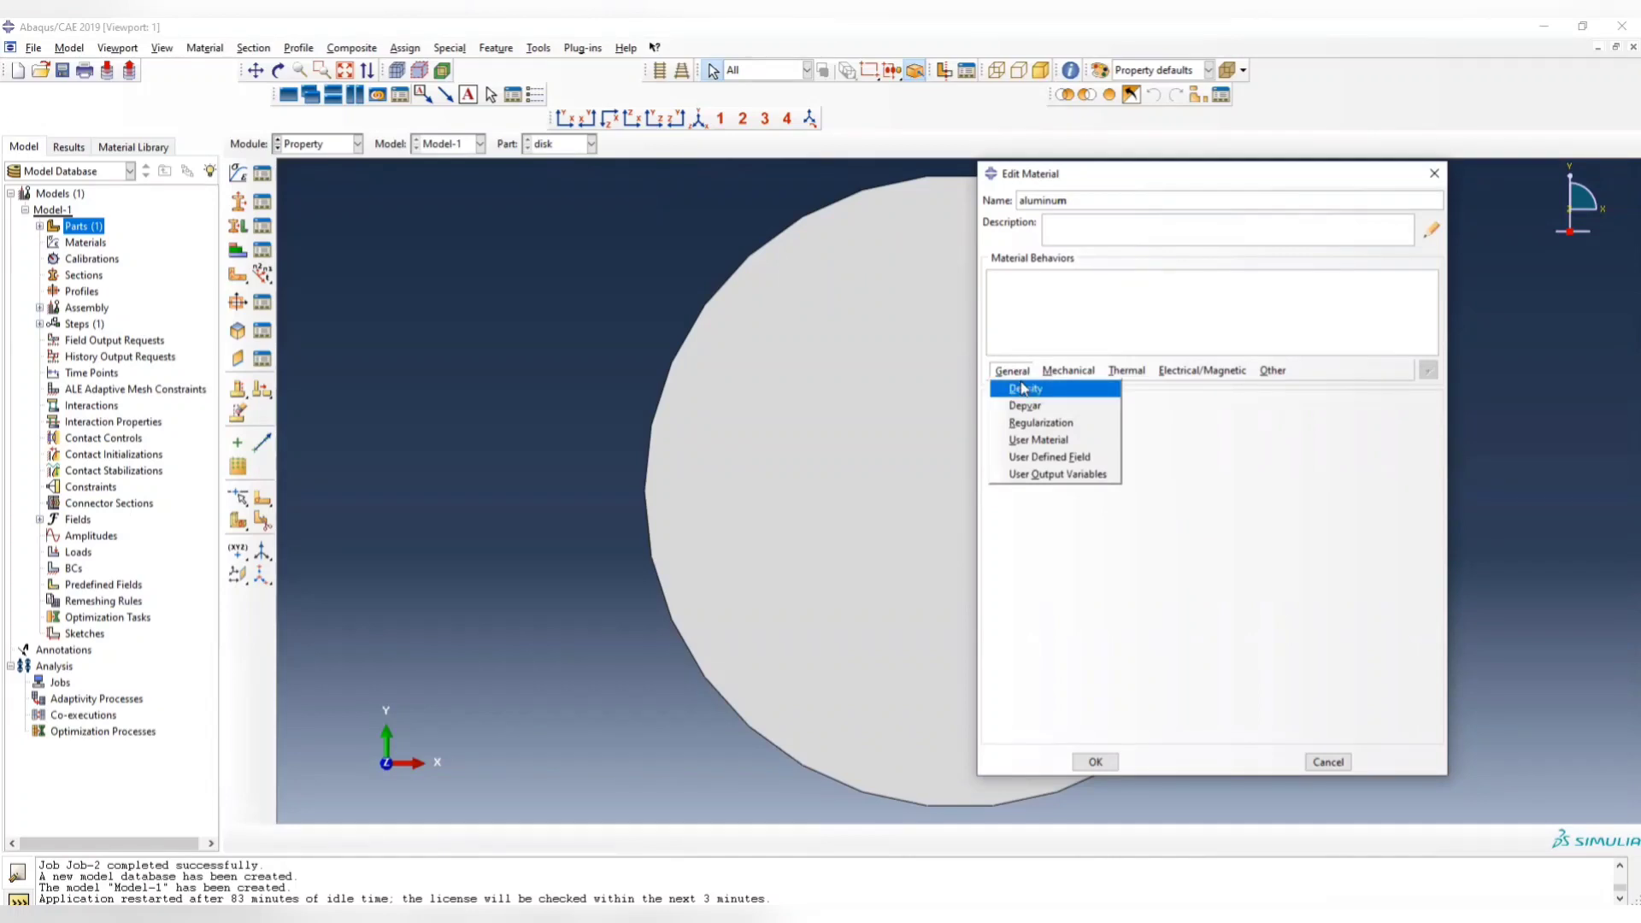
{"action": "left_click", "coordinate": [1026, 390]}
{"action": "left_click", "coordinate": [1068, 538]}
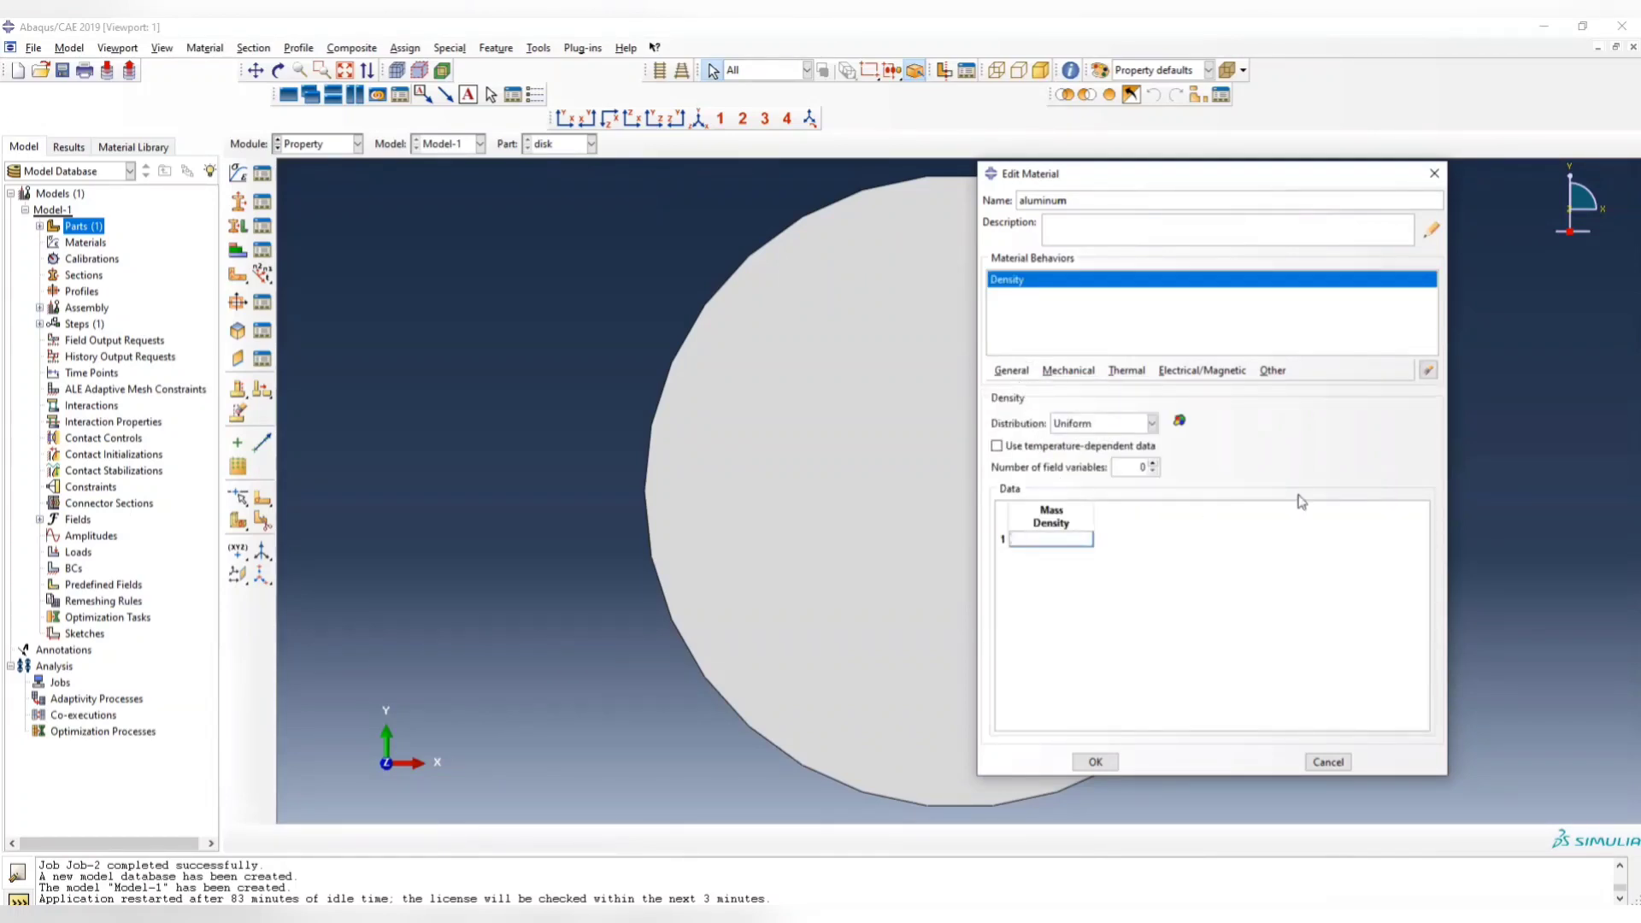
{"action": "type", "text": "2700"}
Add elastic behaviour to aluminum with Young's modulus 67.8e9 and Poisson's ratio 0.3
{"action": "left_click", "coordinate": [1079, 373]}
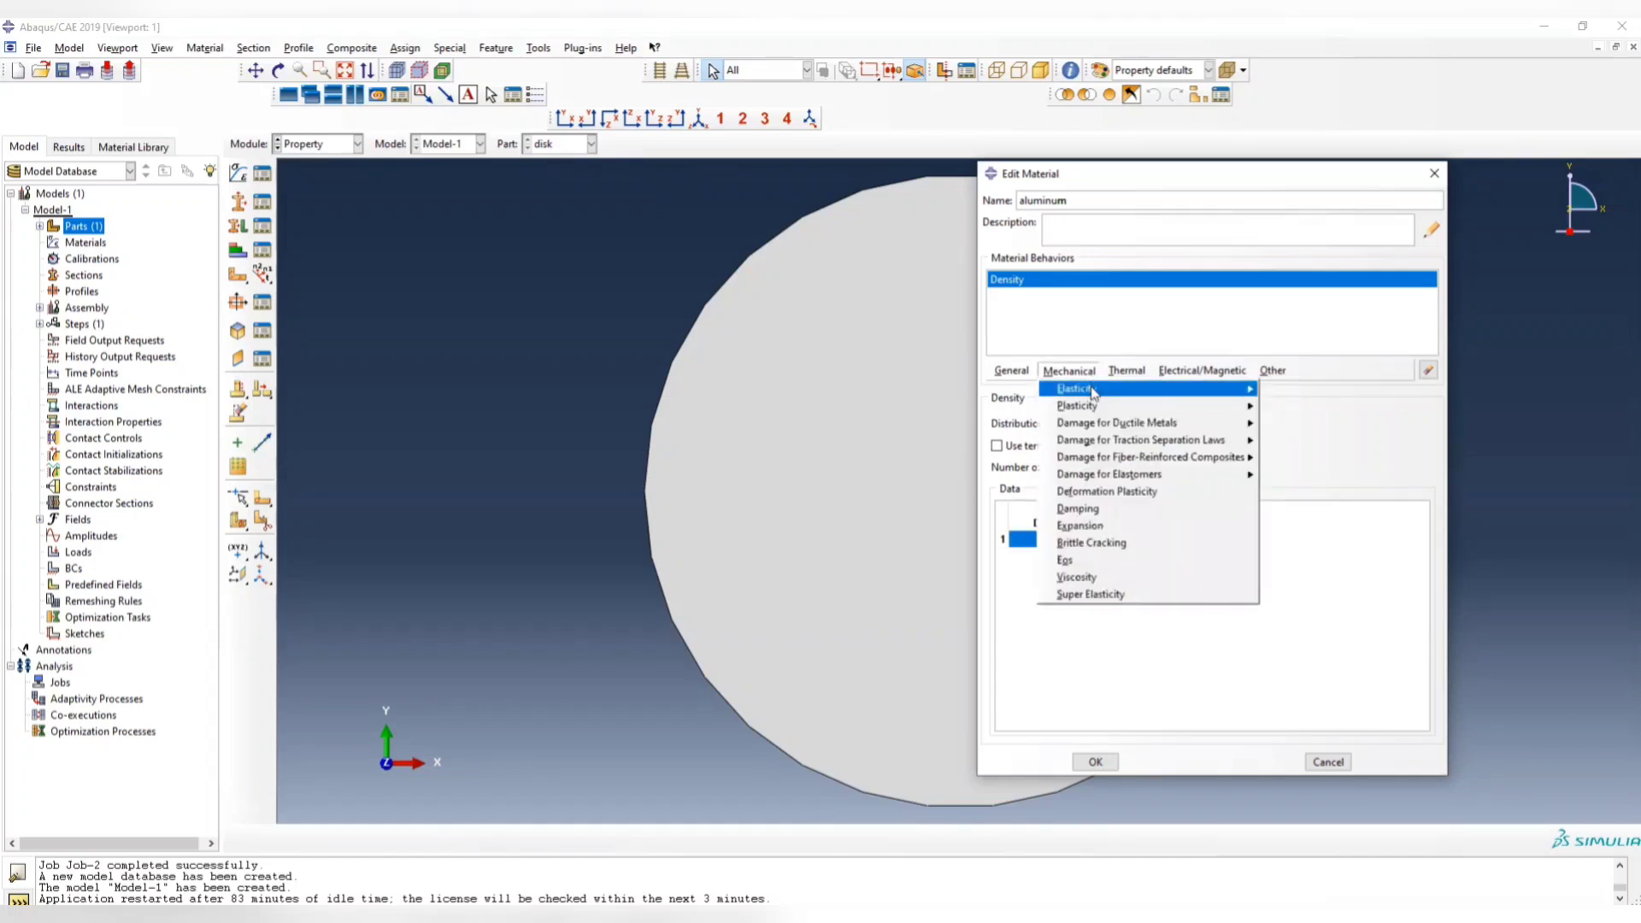
{"action": "mouse_move", "coordinate": [1092, 391]}
{"action": "mouse_move", "coordinate": [1240, 392]}
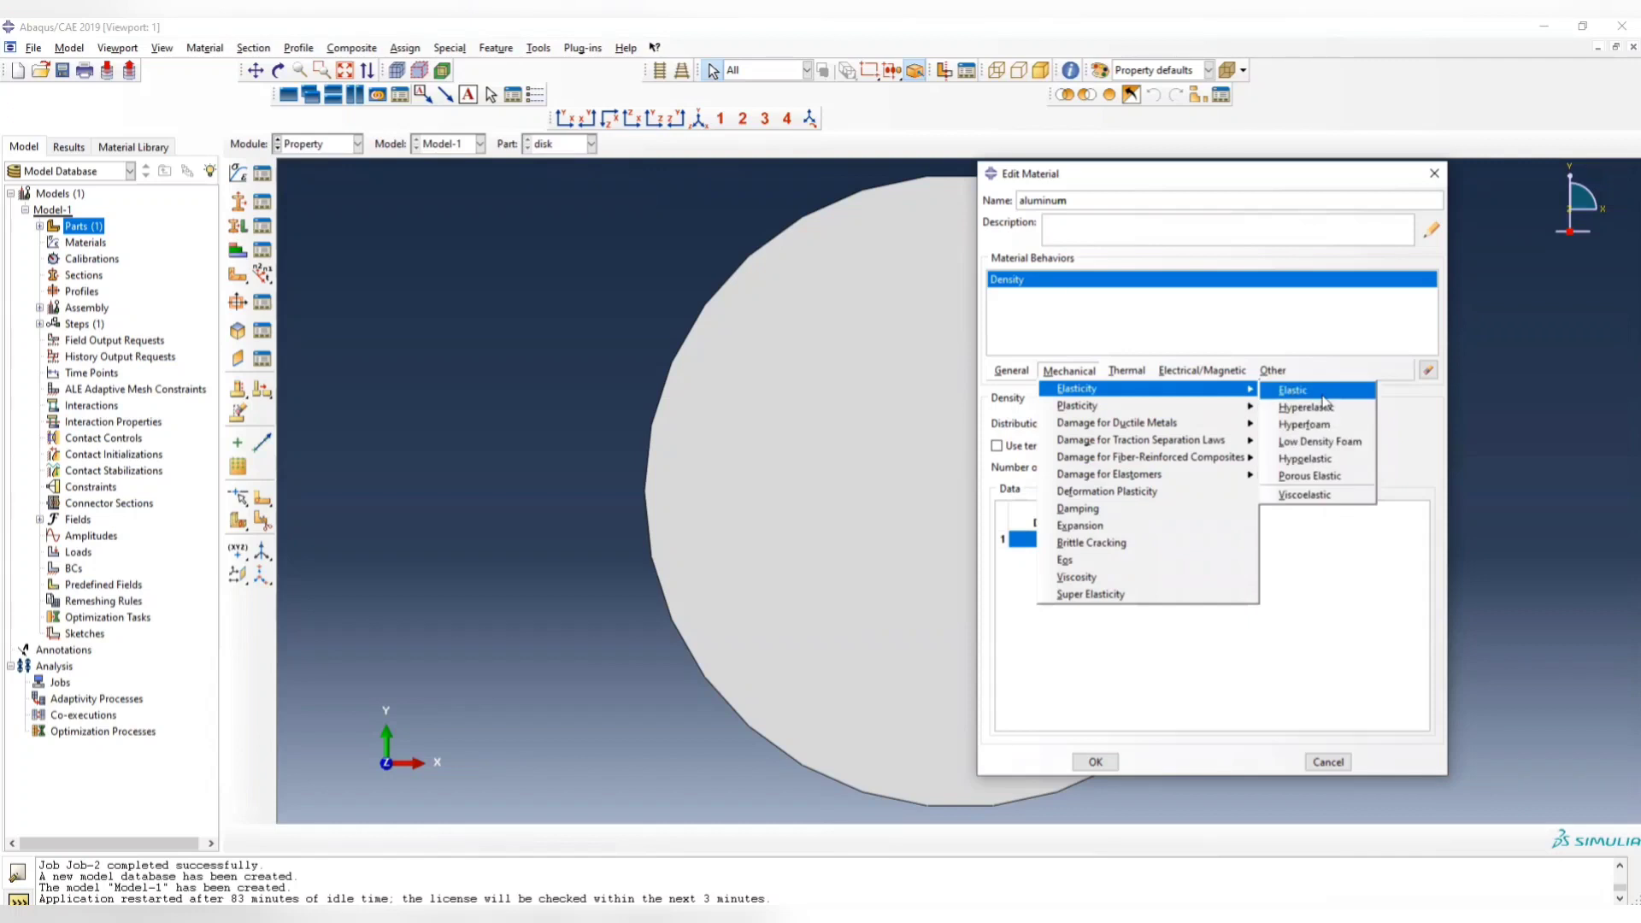
{"action": "left_click", "coordinate": [1324, 395]}
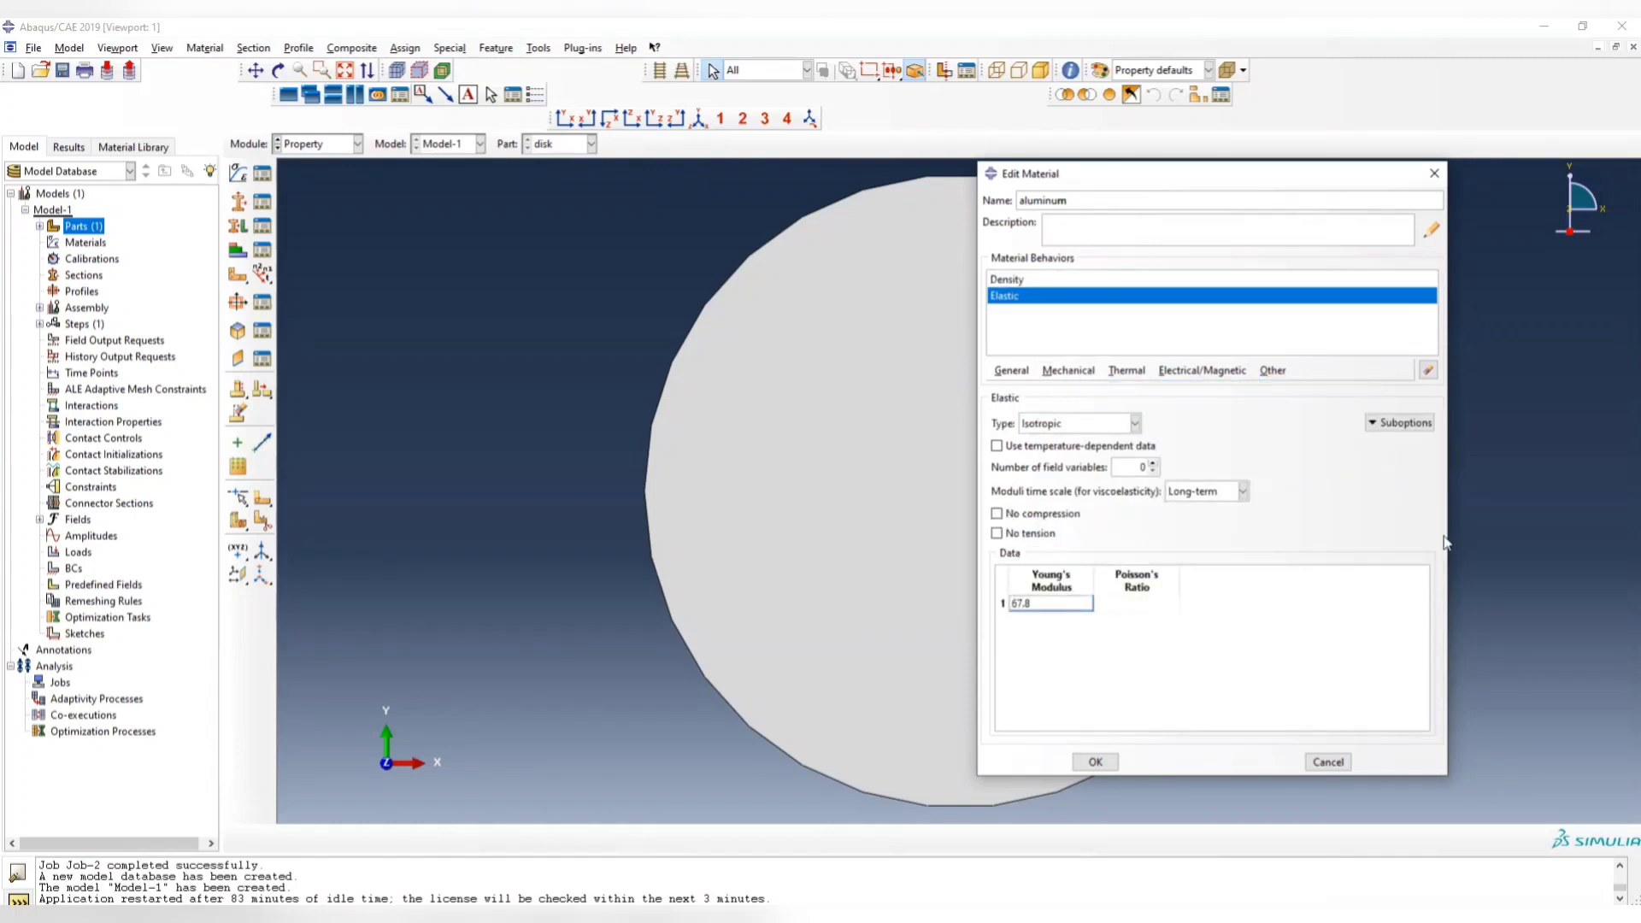
{"action": "key", "text": "Tab"}
{"action": "type", "text": "0.3"}
{"action": "left_click", "coordinate": [1108, 764]}
Create homogeneous shell section shell_section, 0.01 thick, using aluminum
{"action": "left_click", "coordinate": [239, 203]}
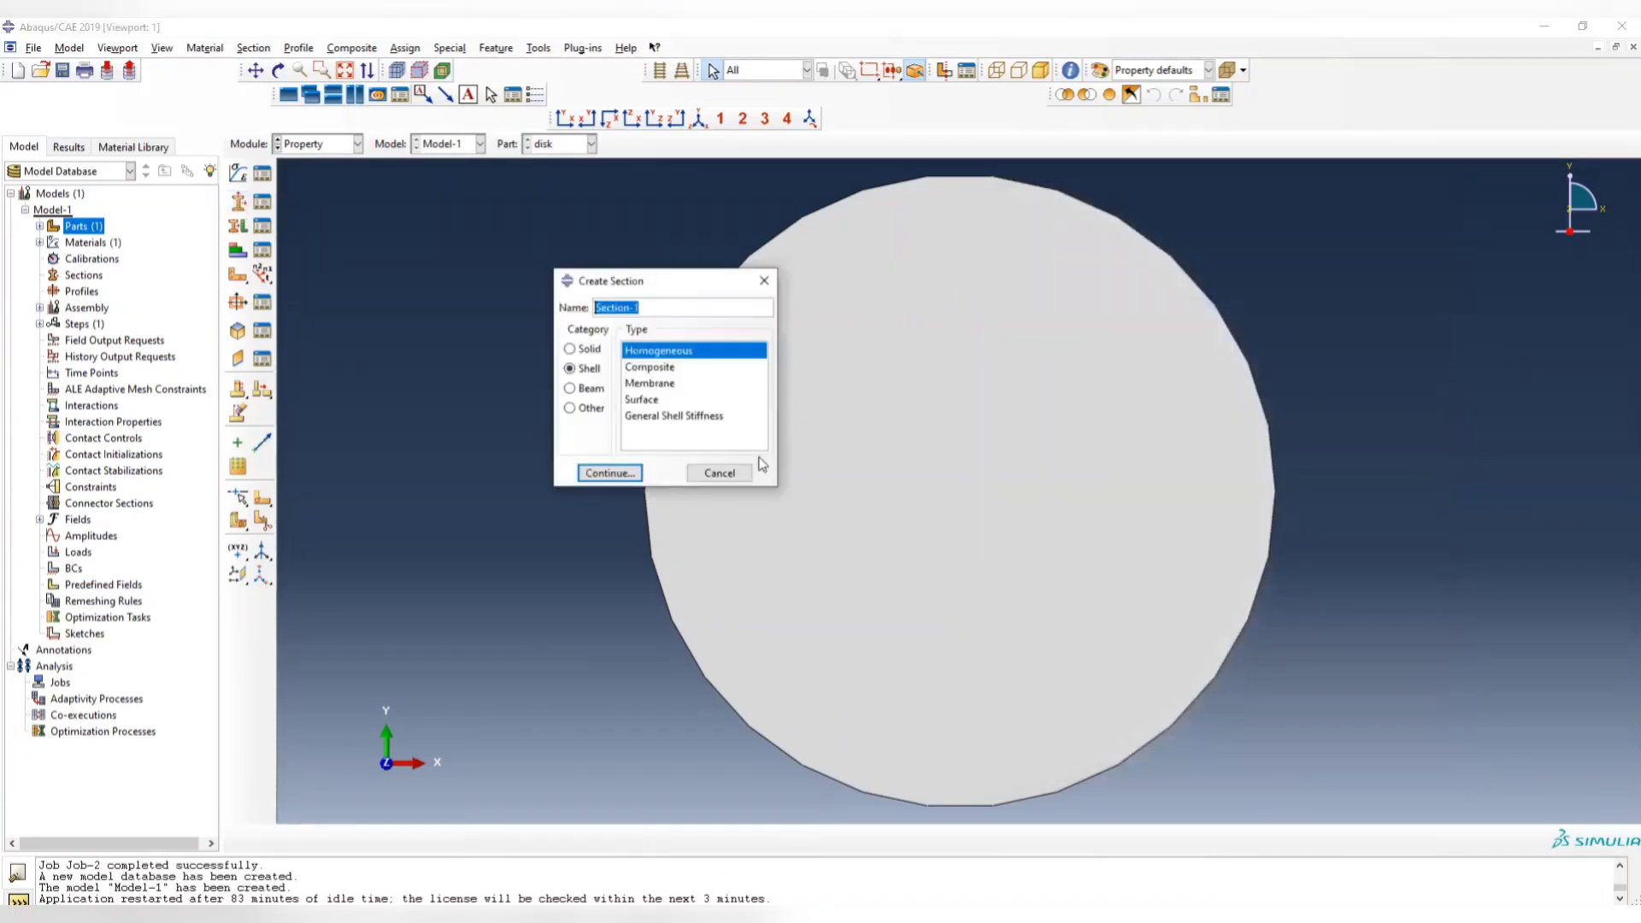
{"action": "left_click", "coordinate": [584, 349]}
{"action": "left_click", "coordinate": [589, 369]}
{"action": "left_click_drag", "start_coordinate": [671, 310], "coordinate": [544, 276]}
{"action": "key", "text": "BackSpace"}
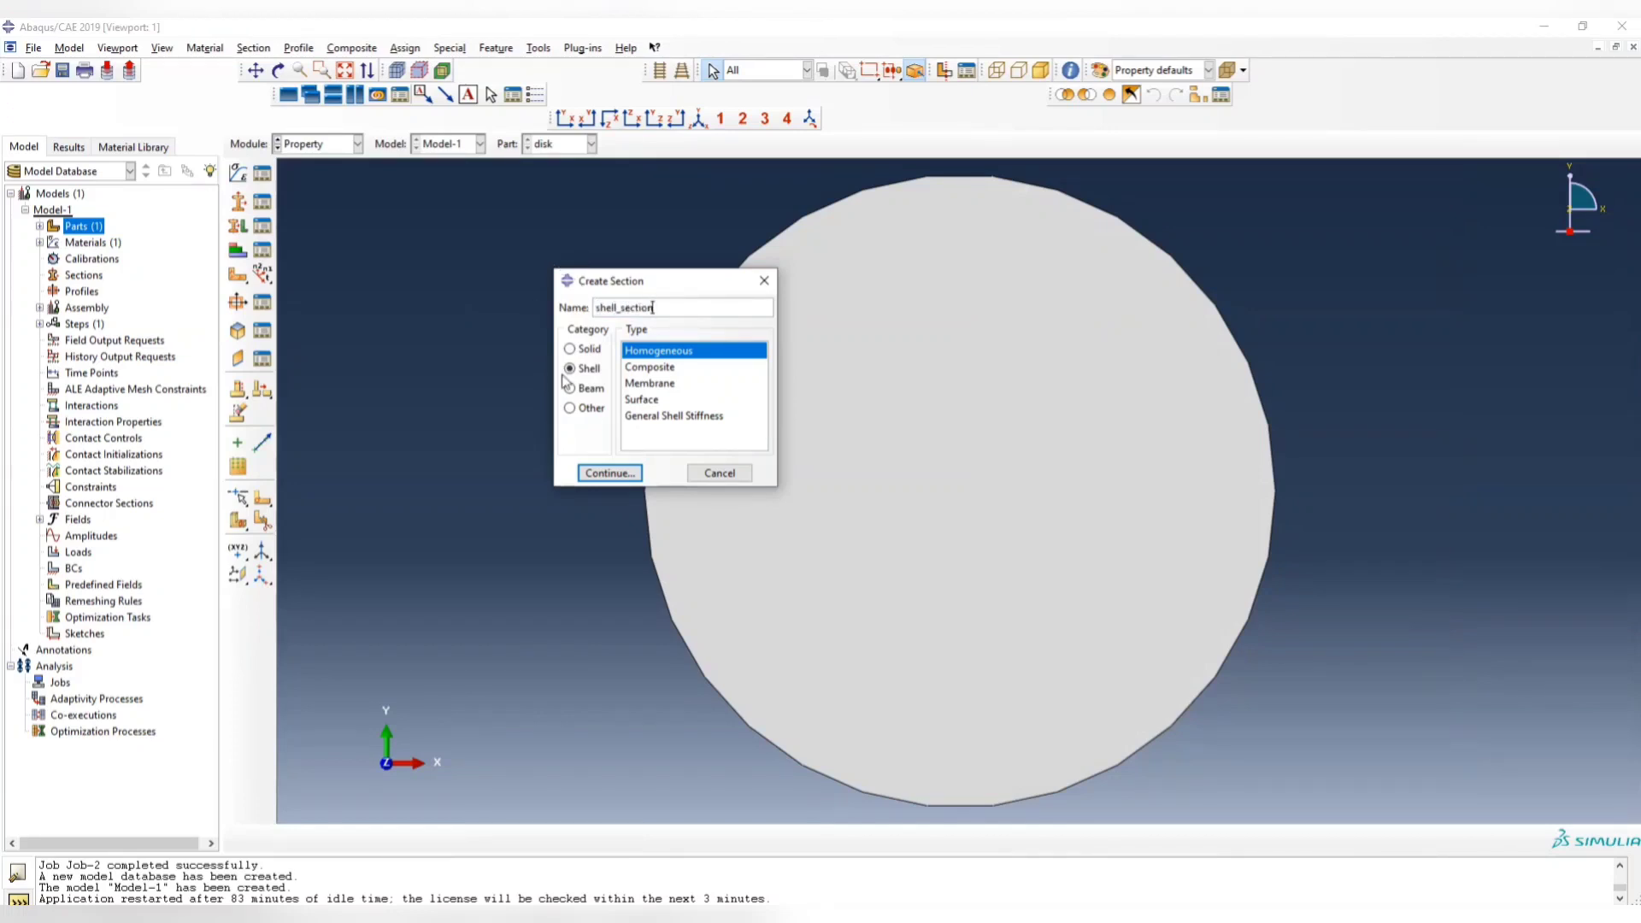
{"action": "left_click", "coordinate": [633, 471]}
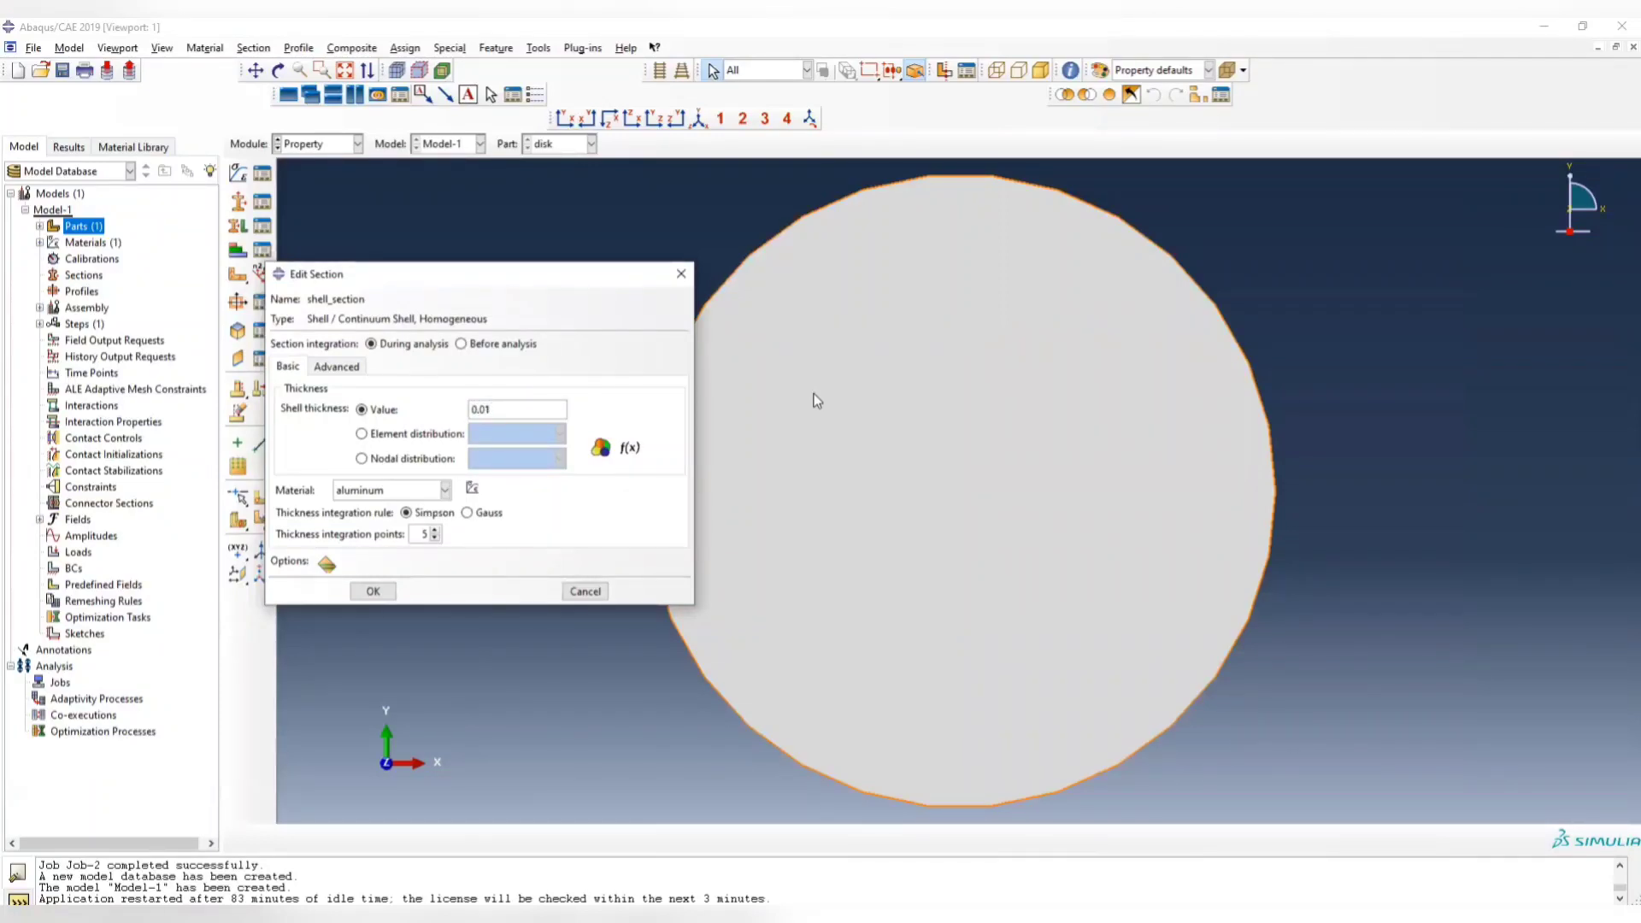
{"action": "left_click", "coordinate": [373, 591]}
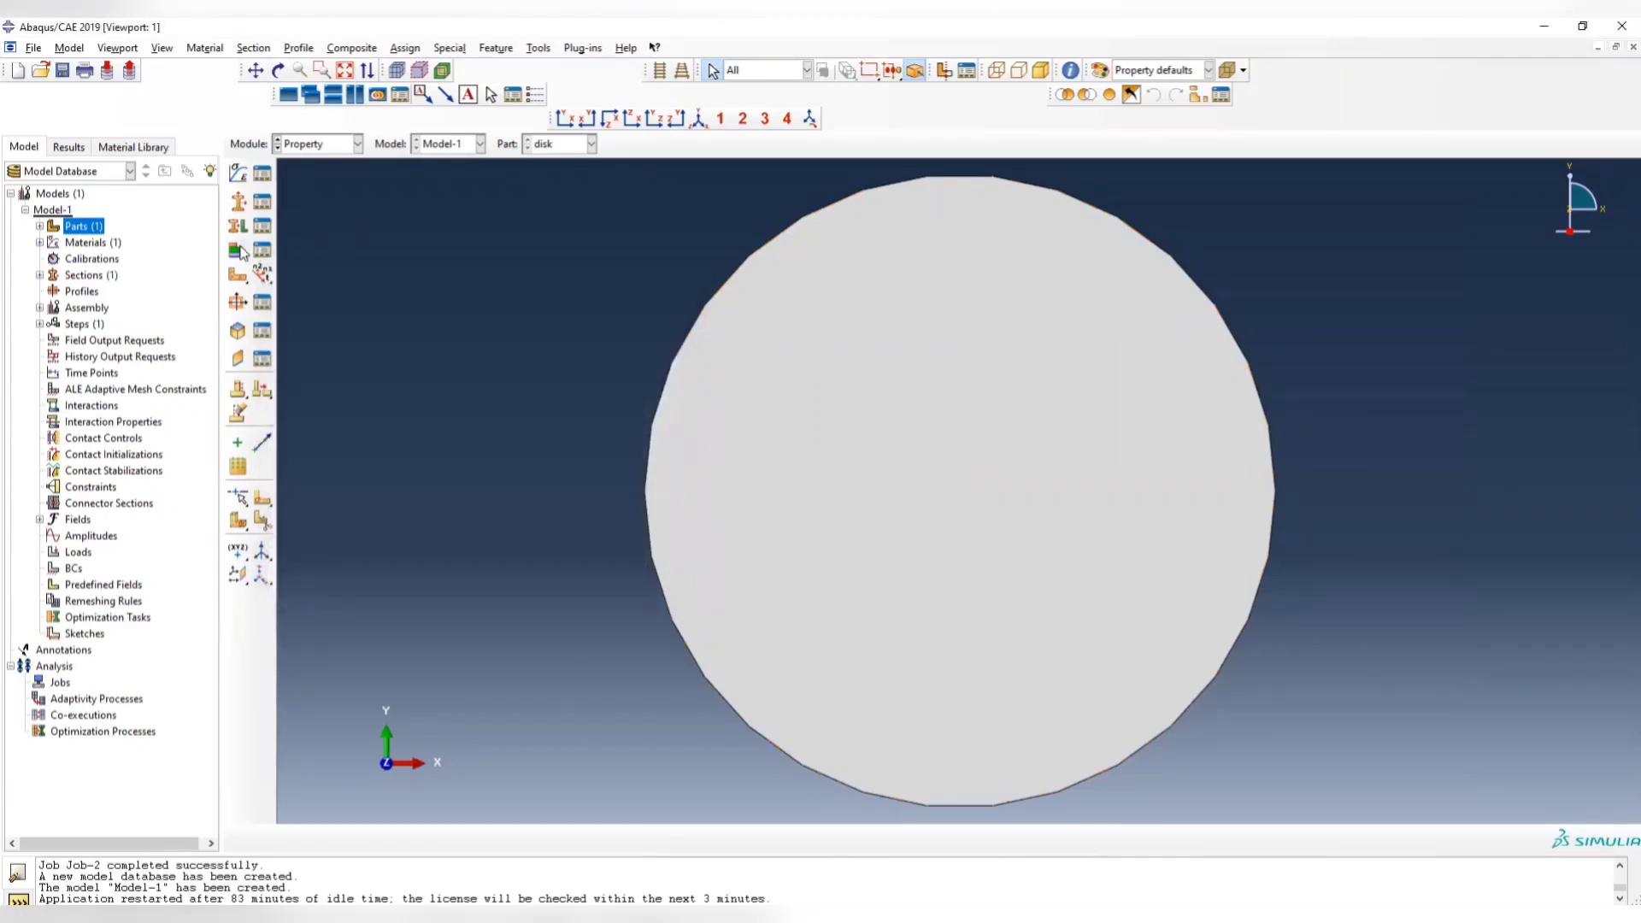
Assign shell_section to the whole disk face
{"action": "left_click", "coordinate": [238, 226]}
{"action": "left_click_drag", "start_coordinate": [608, 239], "coordinate": [1462, 779]}
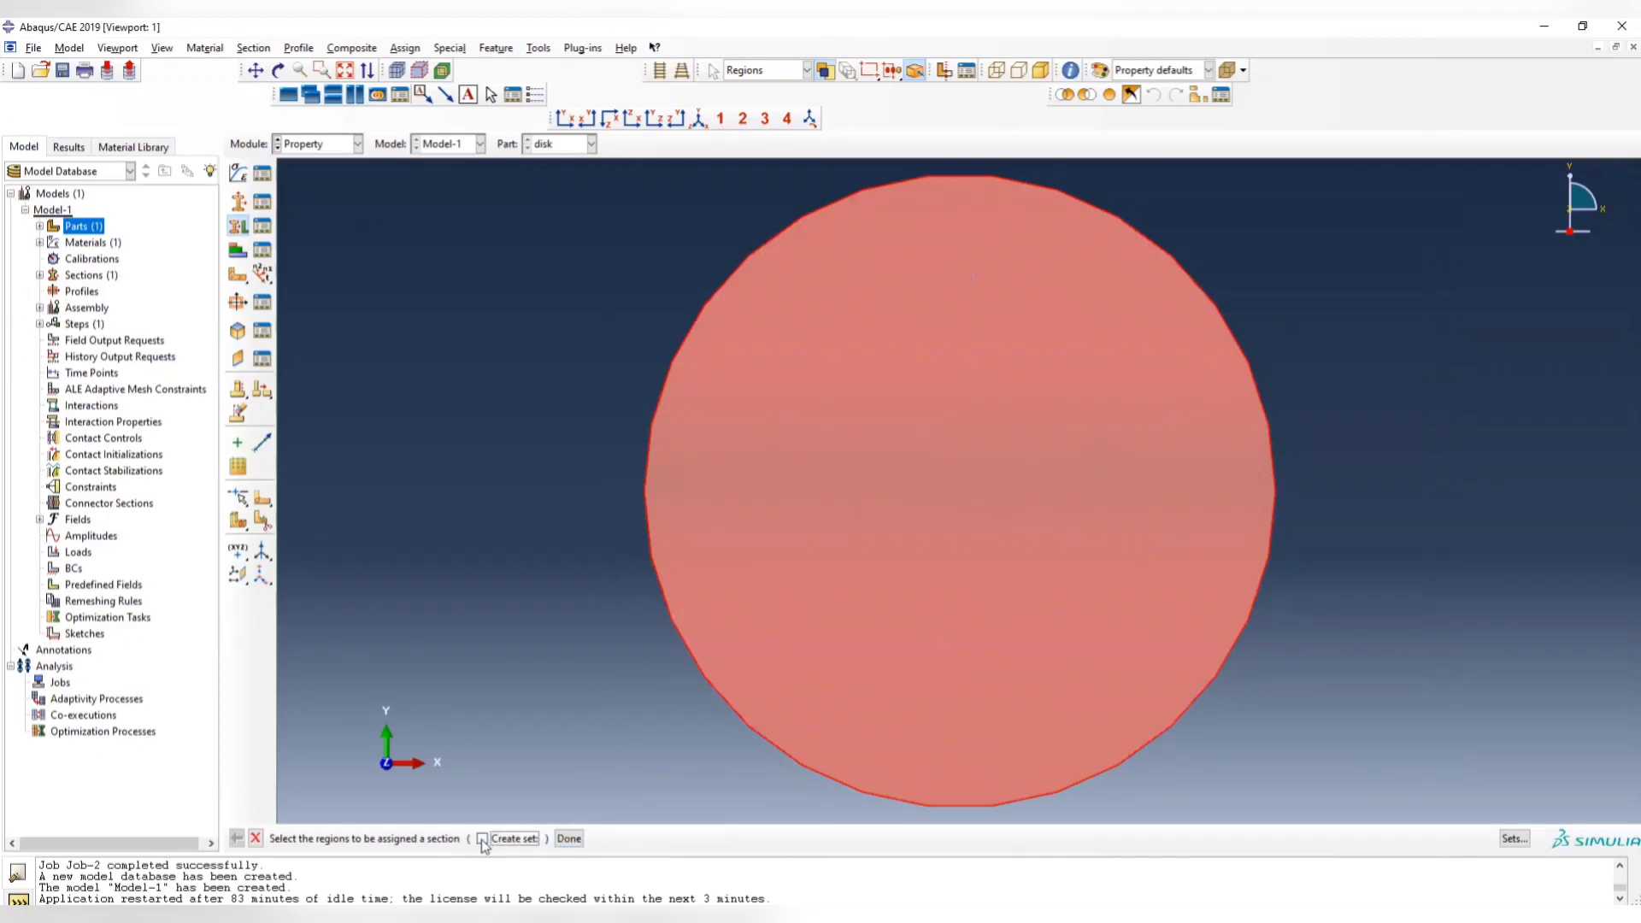
{"action": "left_click", "coordinate": [570, 841]}
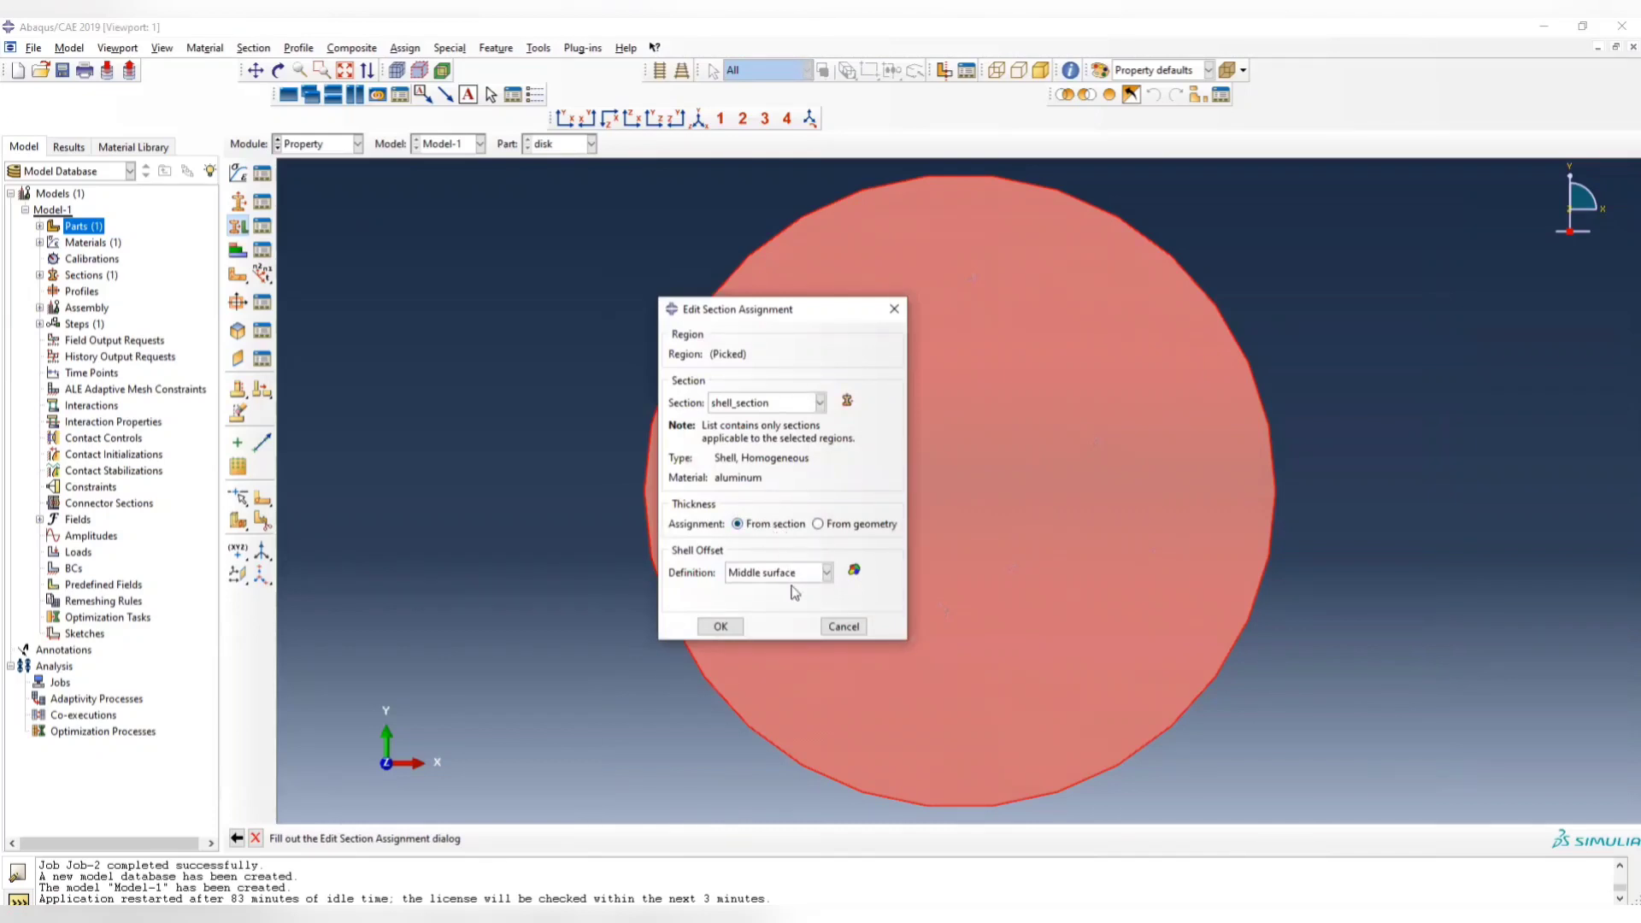
{"action": "left_click", "coordinate": [720, 626]}
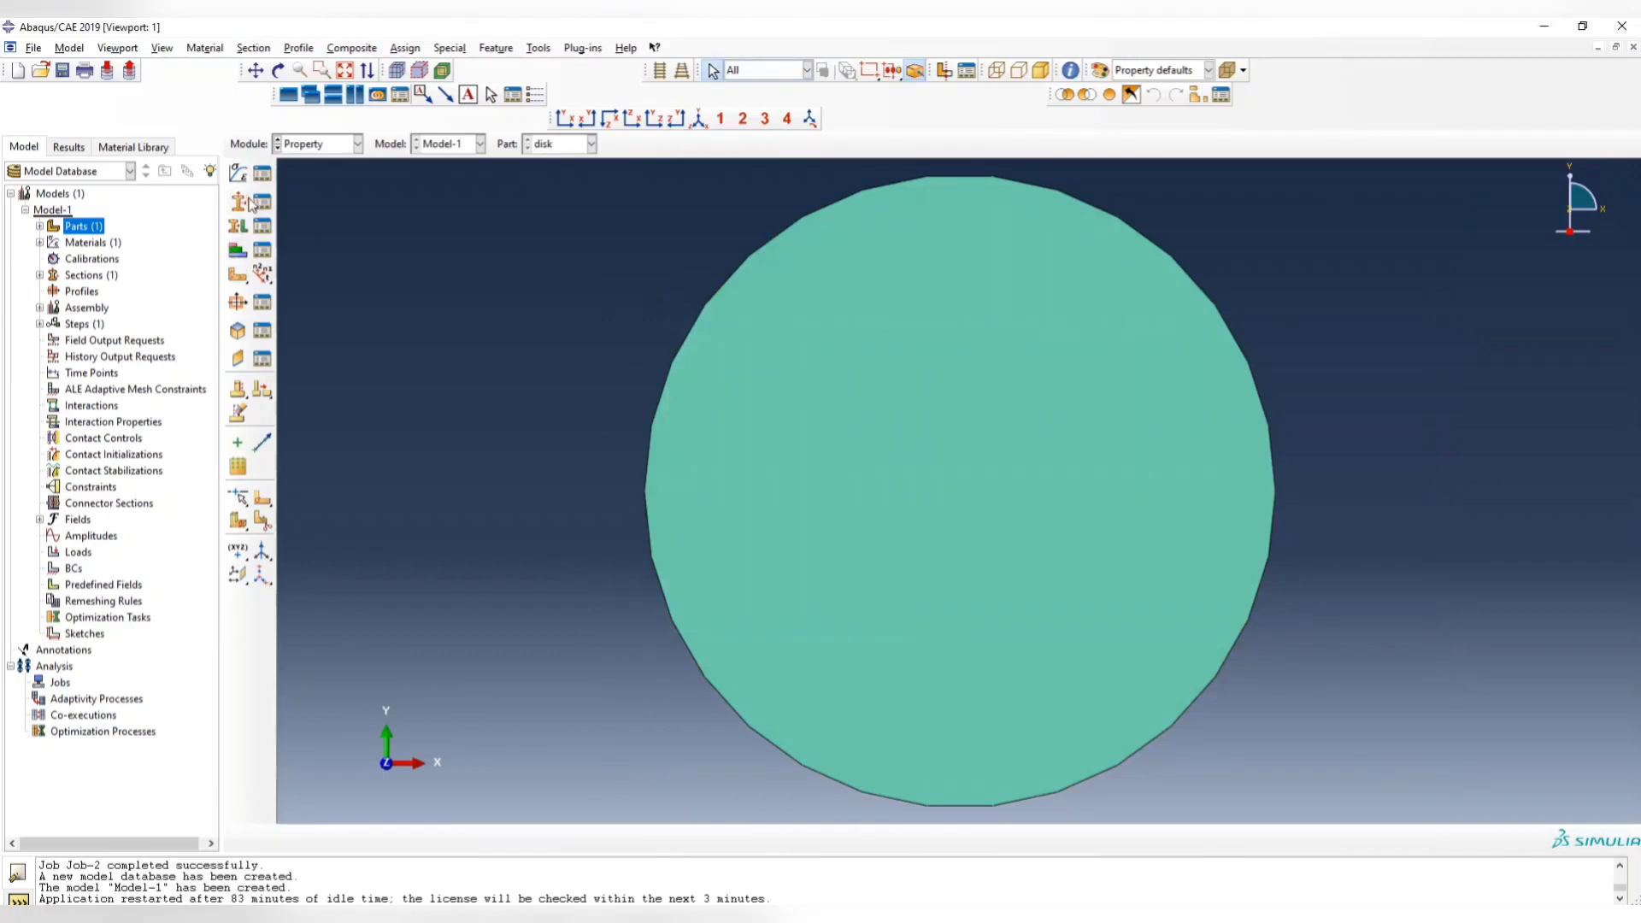
Create a cylindrical datum coordinate system for the disk's orientation
{"action": "left_click", "coordinate": [238, 277]}
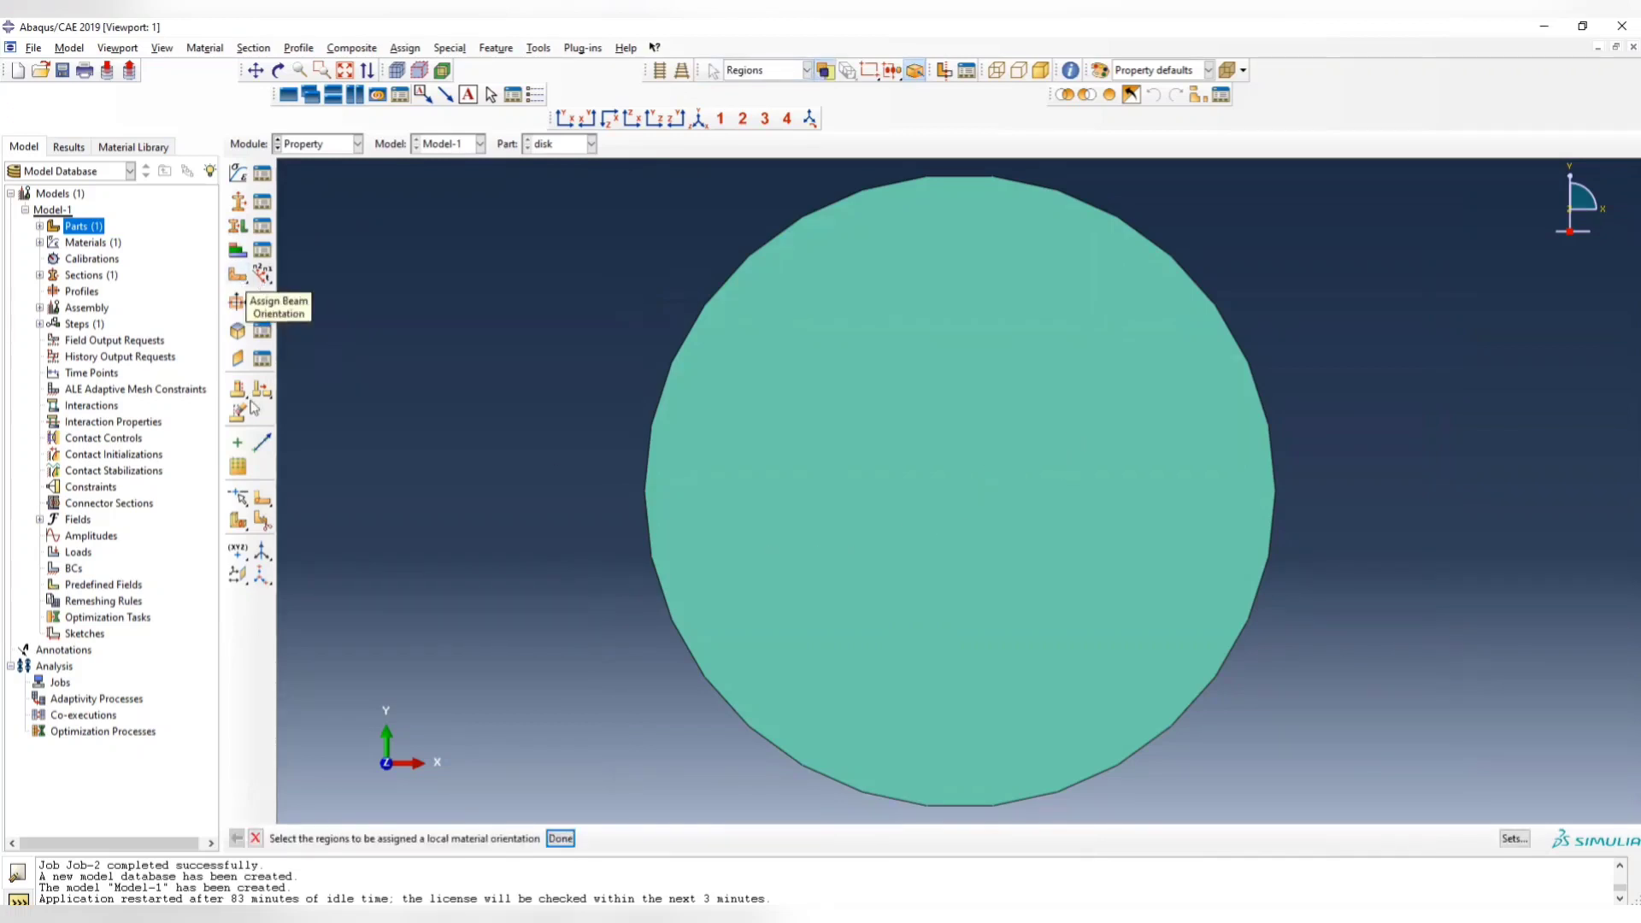
{"action": "left_click", "coordinate": [263, 577]}
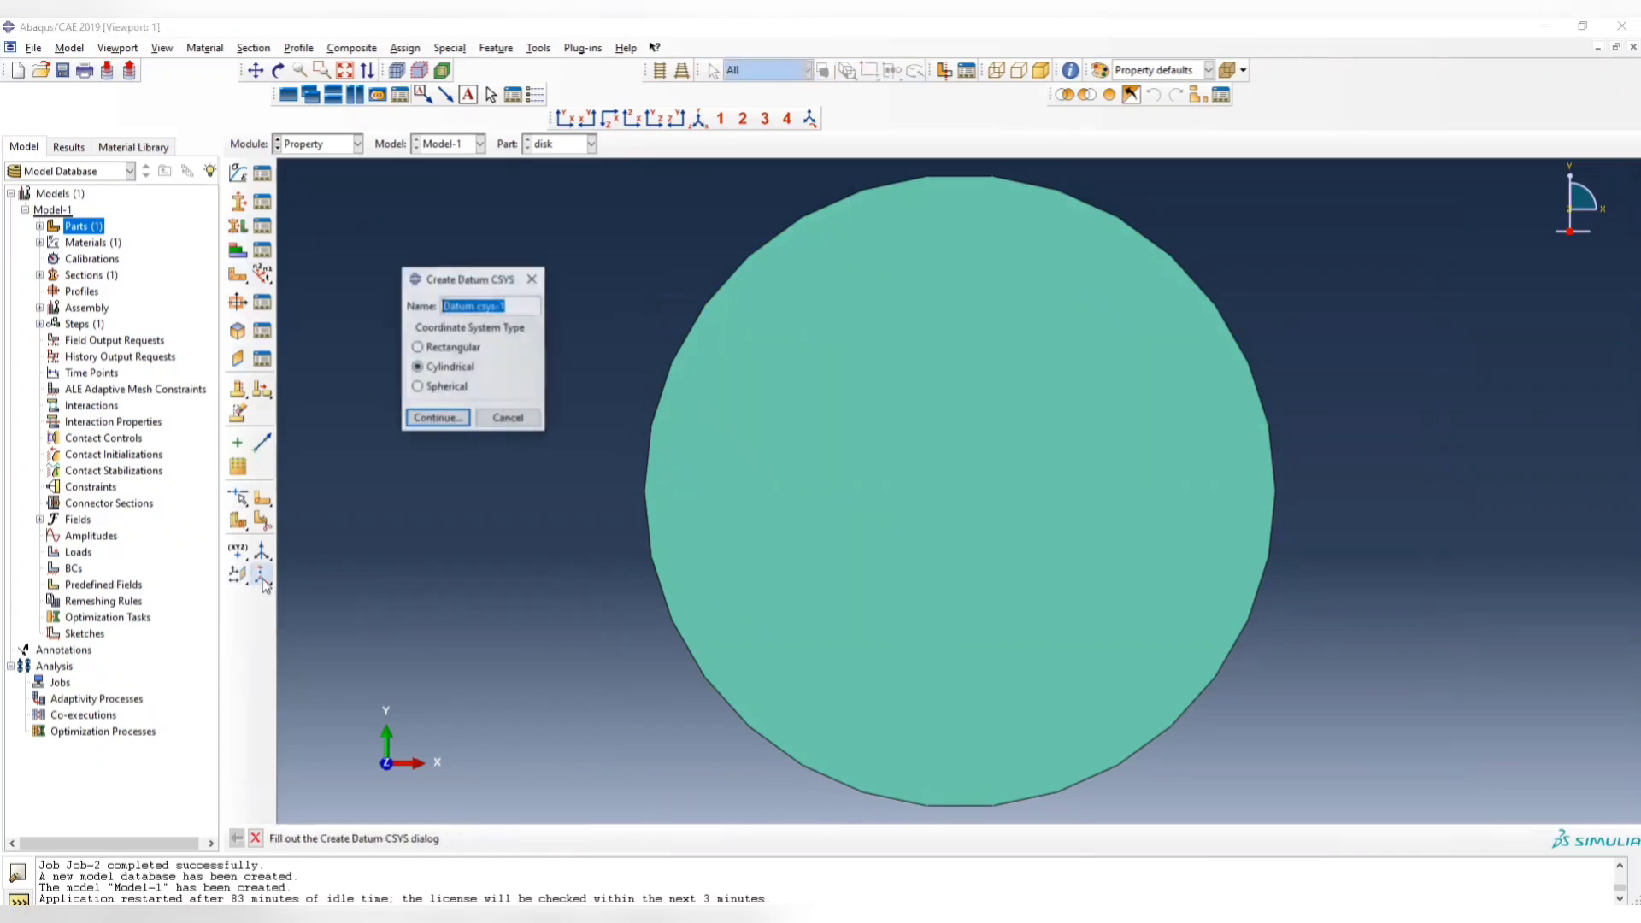
{"action": "left_click", "coordinate": [468, 368]}
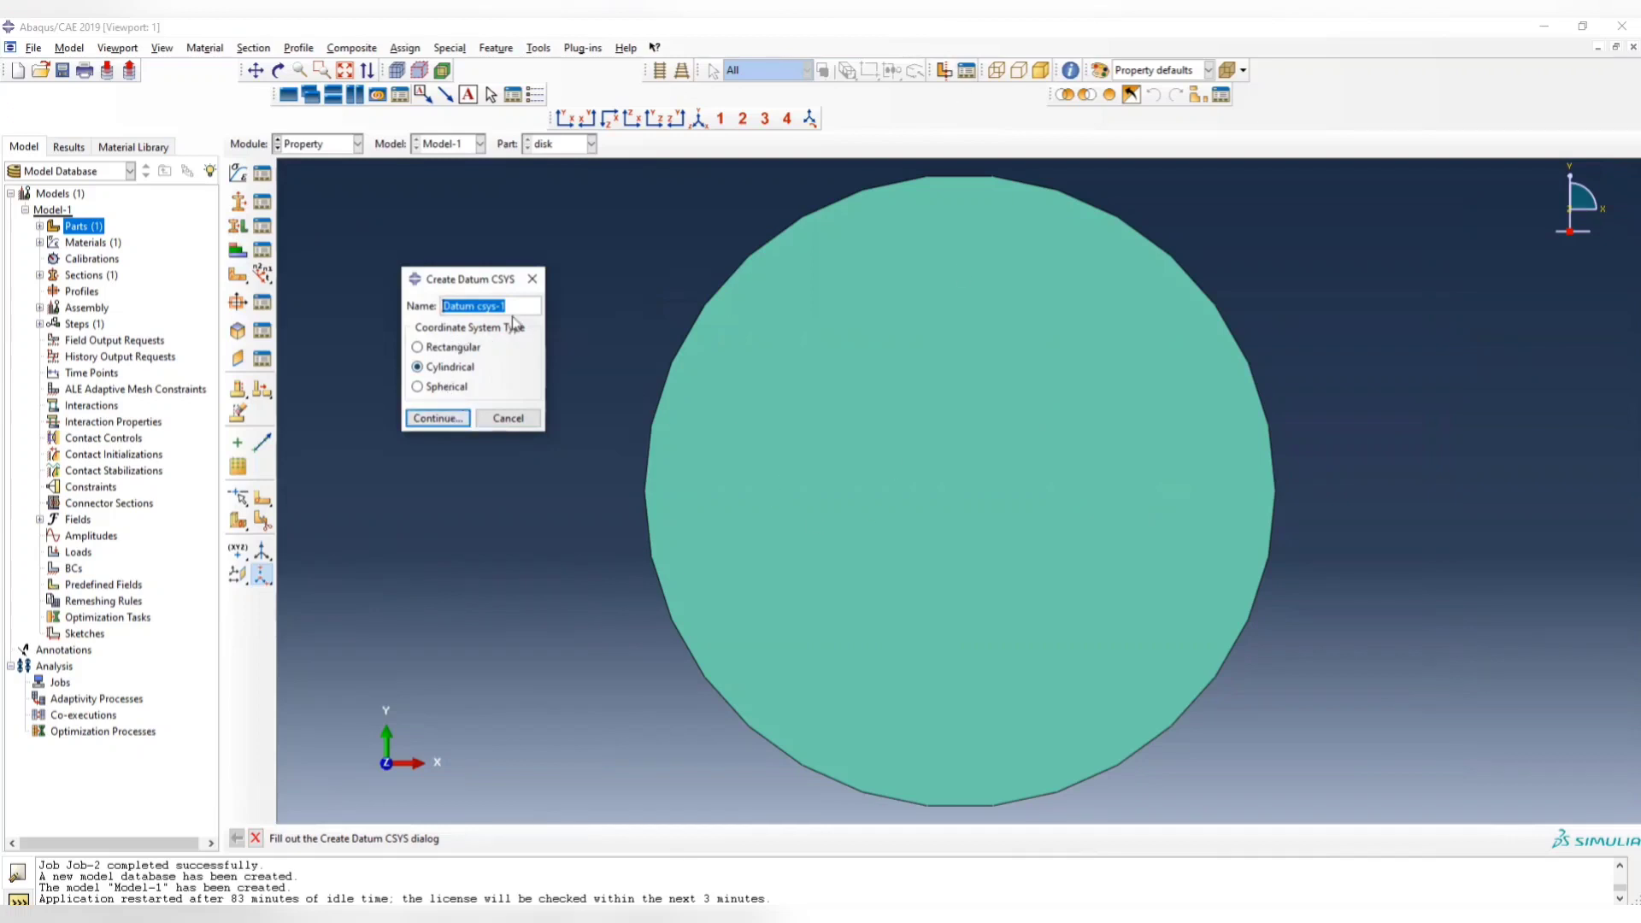
{"action": "left_click_drag", "start_coordinate": [513, 305], "coordinate": [316, 230]}
{"action": "left_click", "coordinate": [431, 420]}
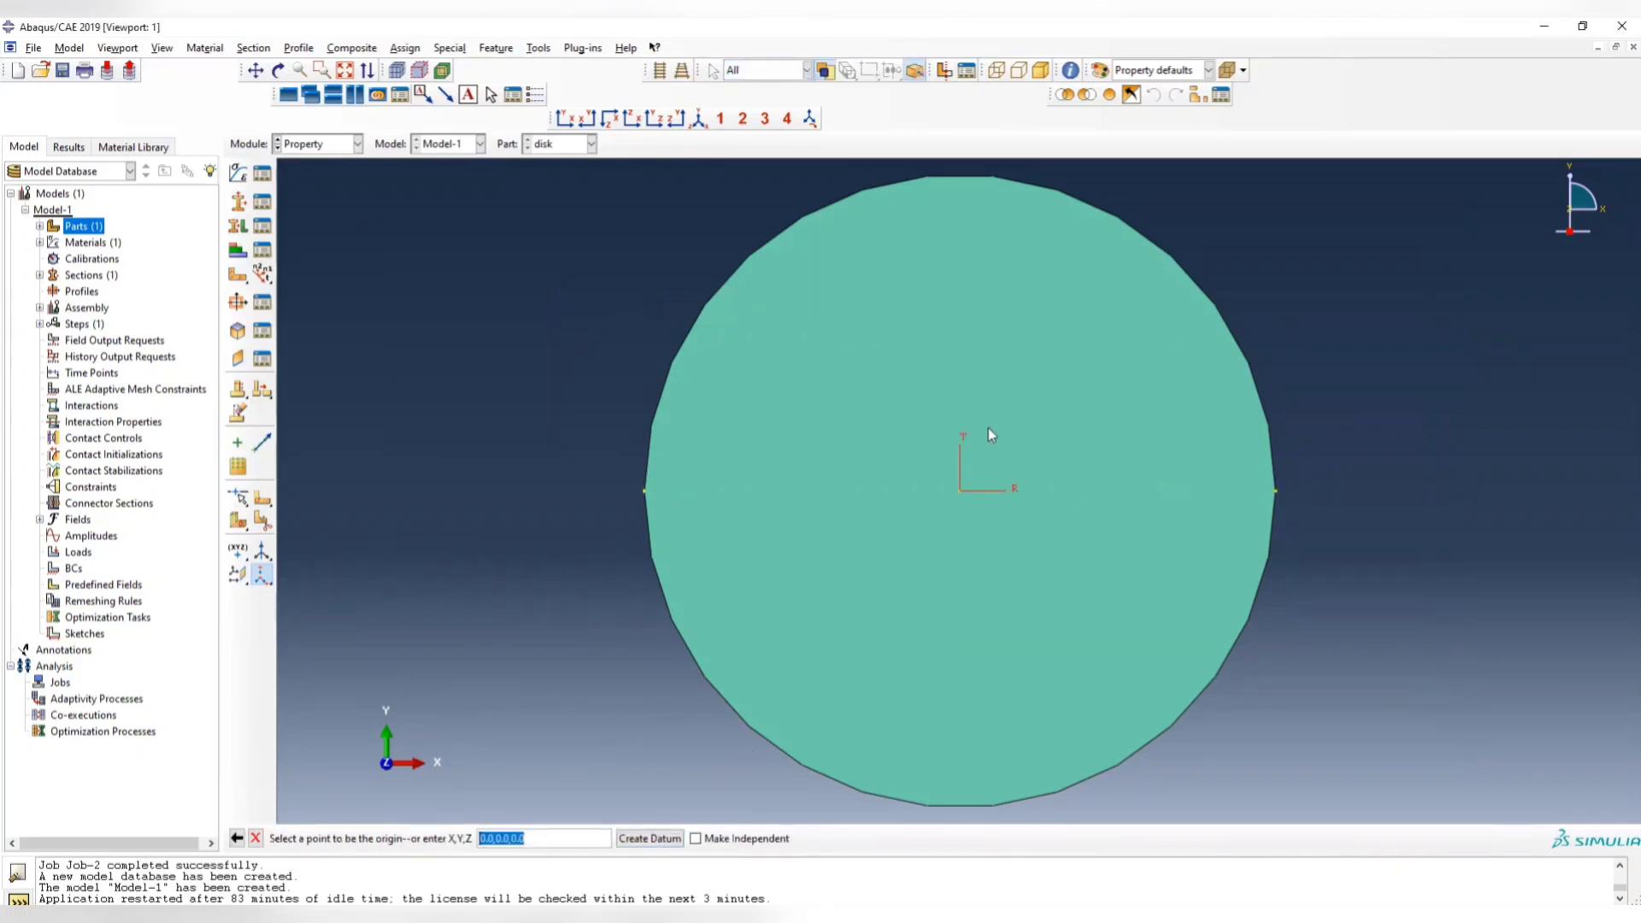
{"action": "left_click", "coordinate": [650, 838]}
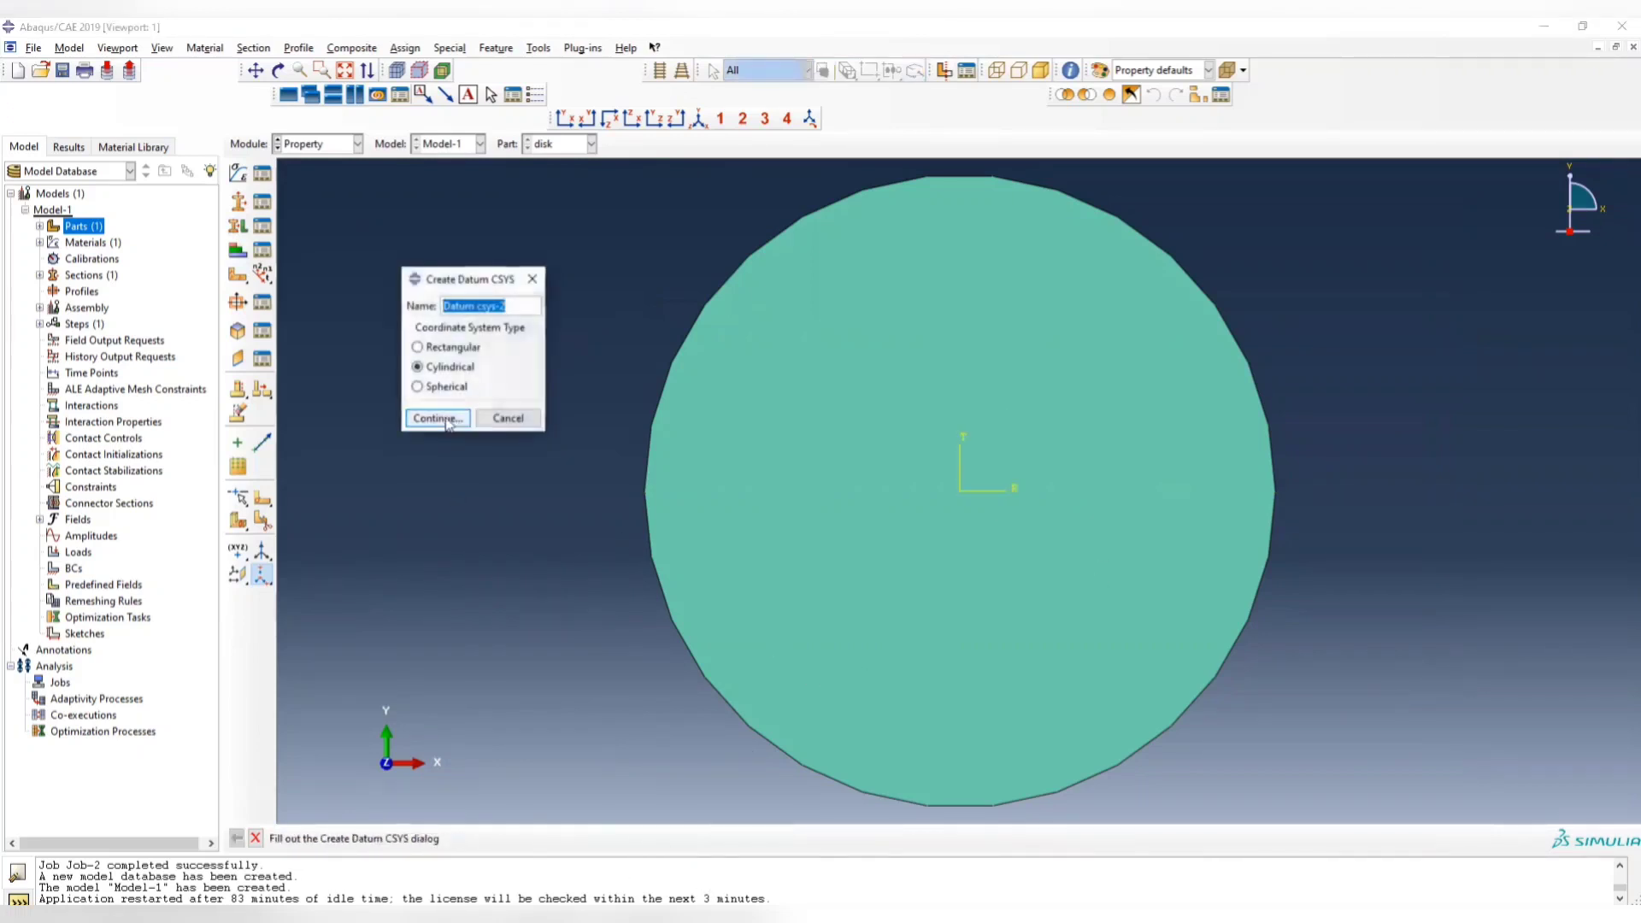
{"action": "left_click", "coordinate": [508, 418]}
Orient the whole disk using Datum csys-1 with Axis 3 as the normal
{"action": "left_click", "coordinate": [238, 275]}
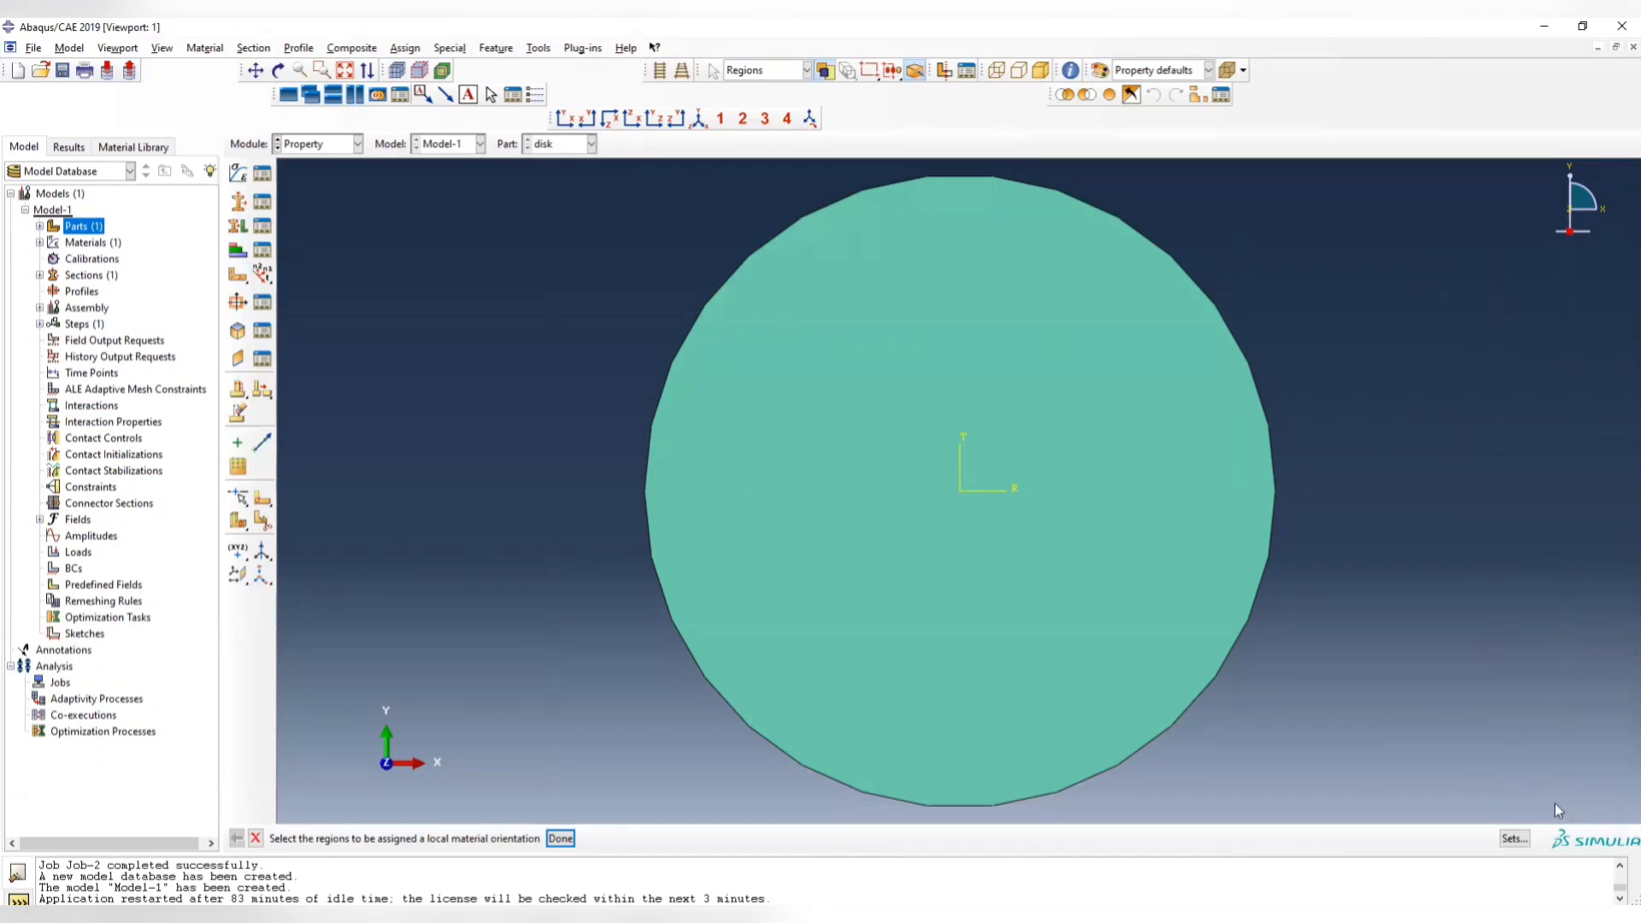
{"action": "left_click", "coordinate": [1060, 523]}
{"action": "left_click", "coordinate": [561, 838]}
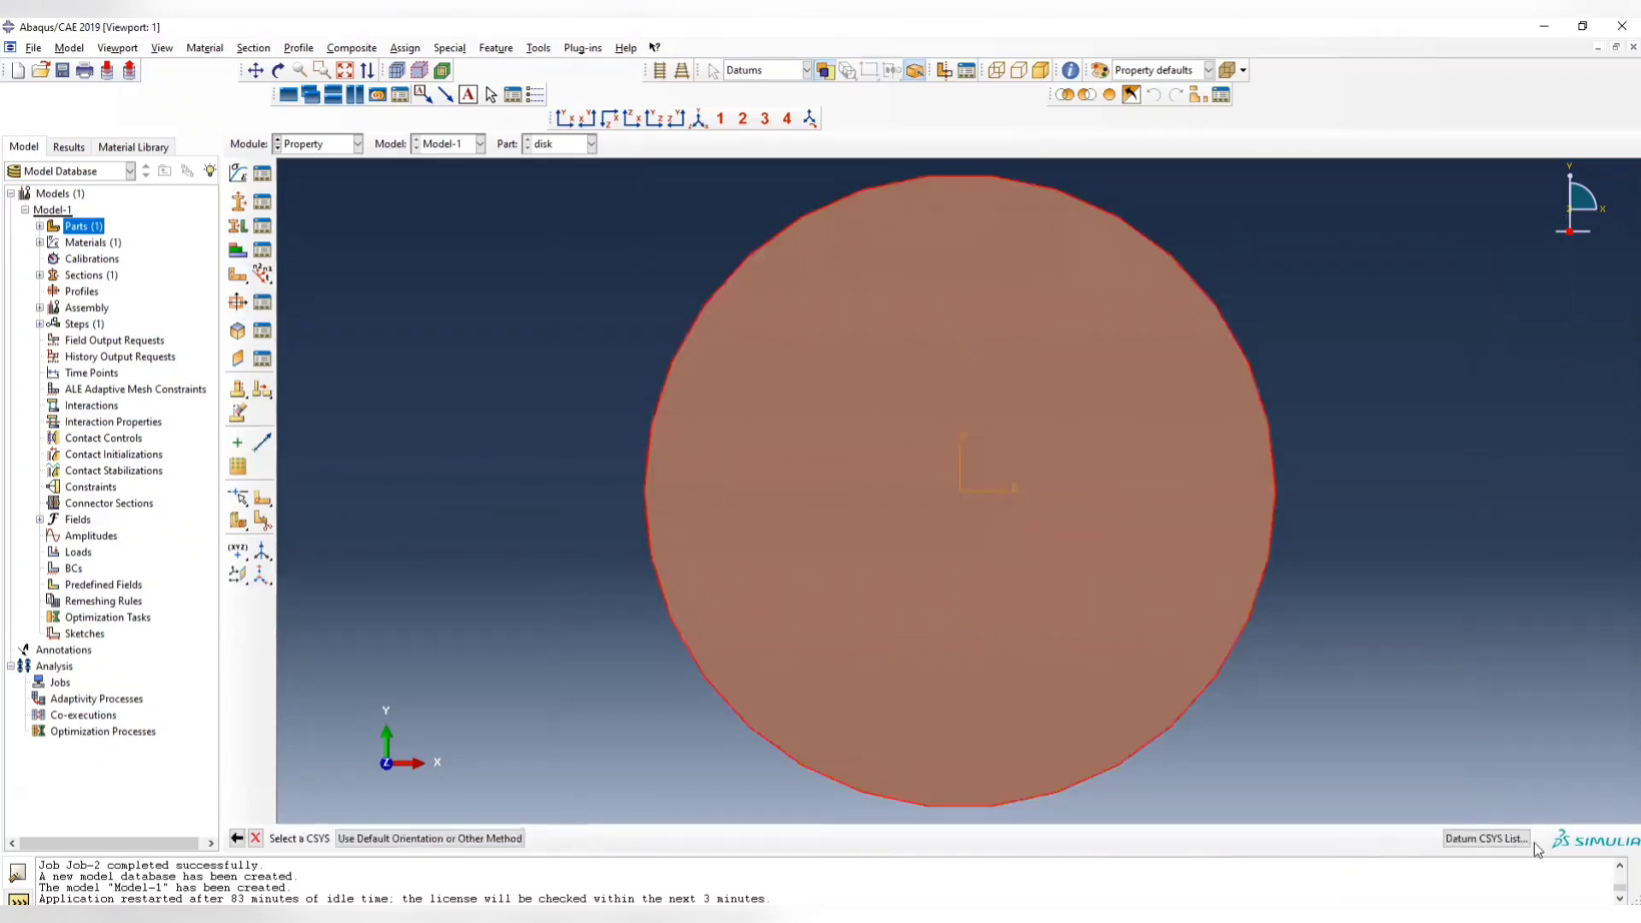
{"action": "left_click", "coordinate": [1492, 840]}
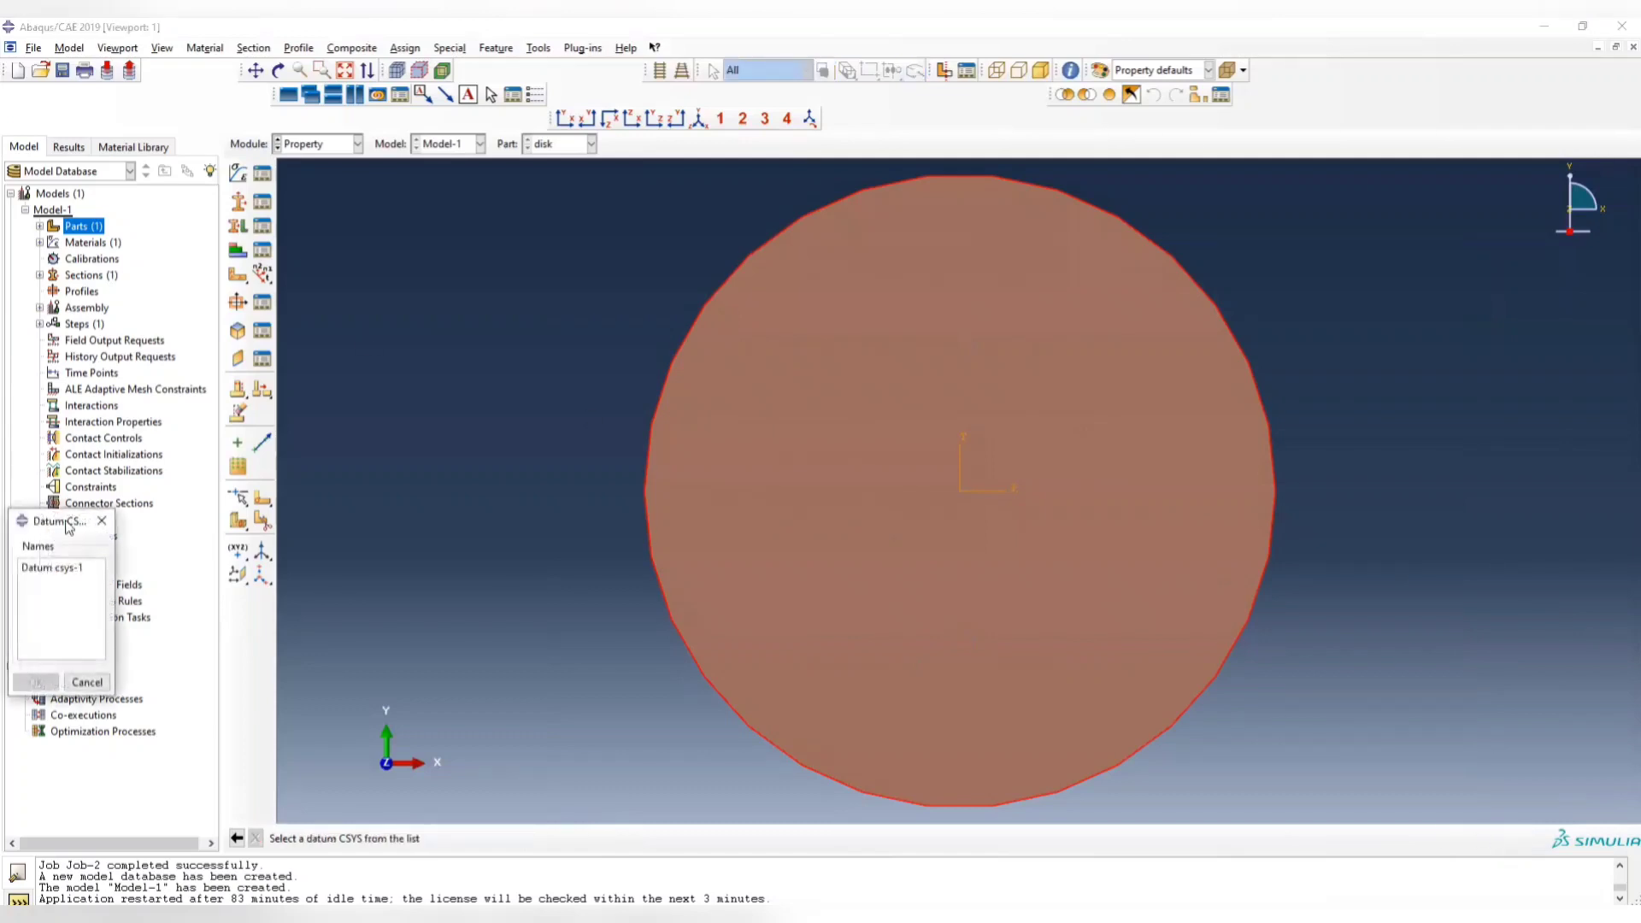
{"action": "left_click_drag", "start_coordinate": [77, 530], "coordinate": [137, 512]}
{"action": "left_click", "coordinate": [117, 549]}
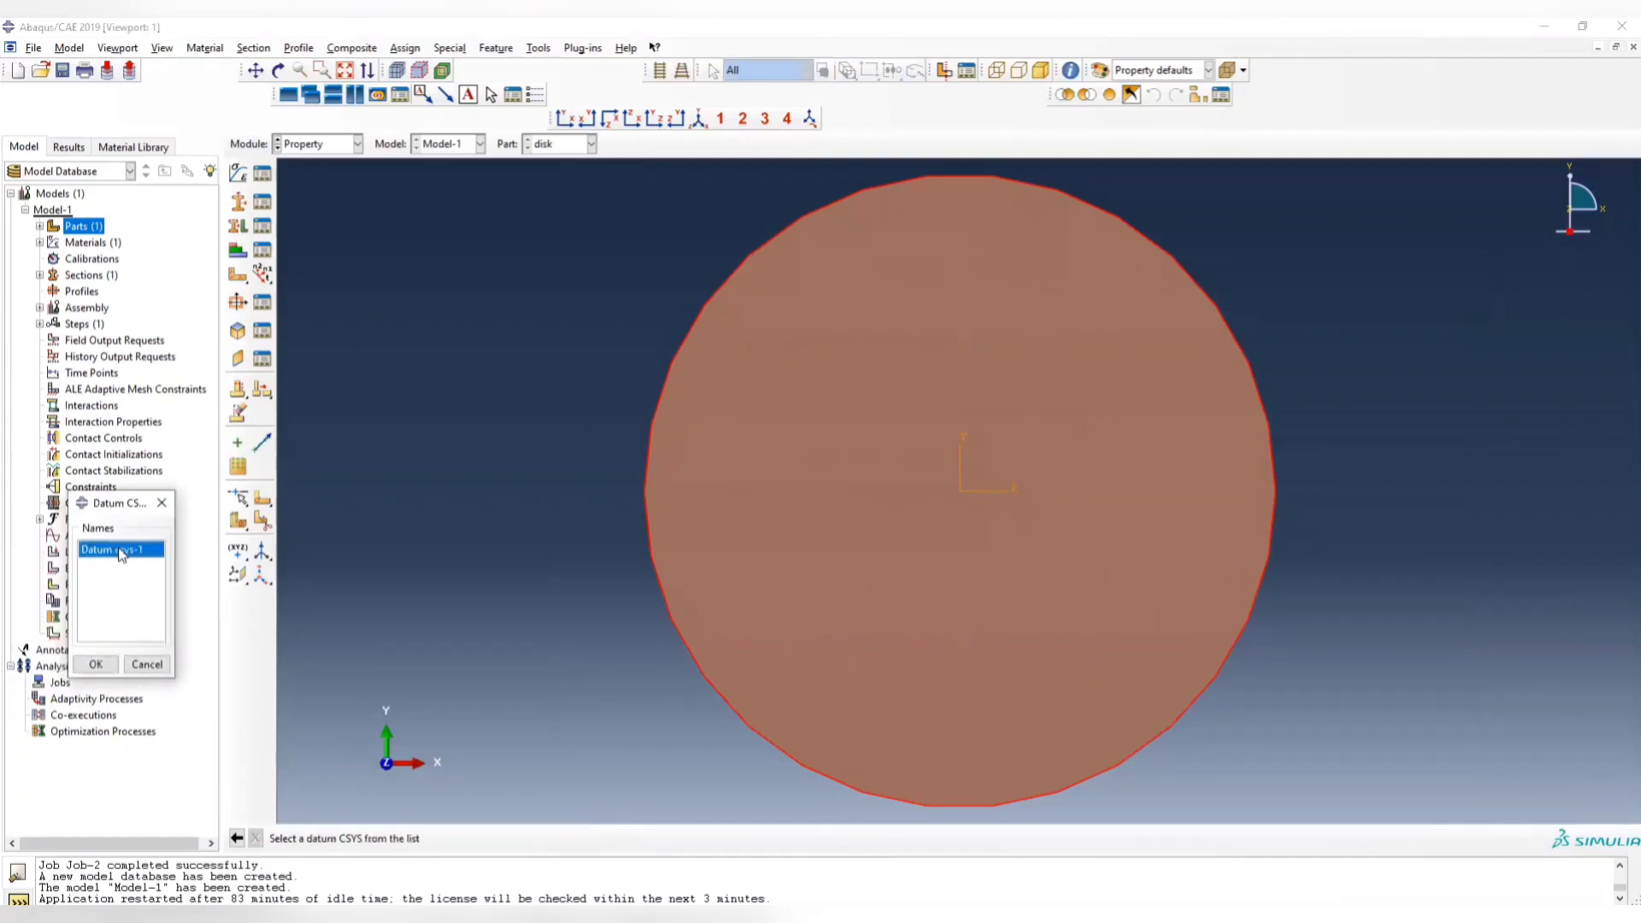
{"action": "left_click", "coordinate": [96, 665]}
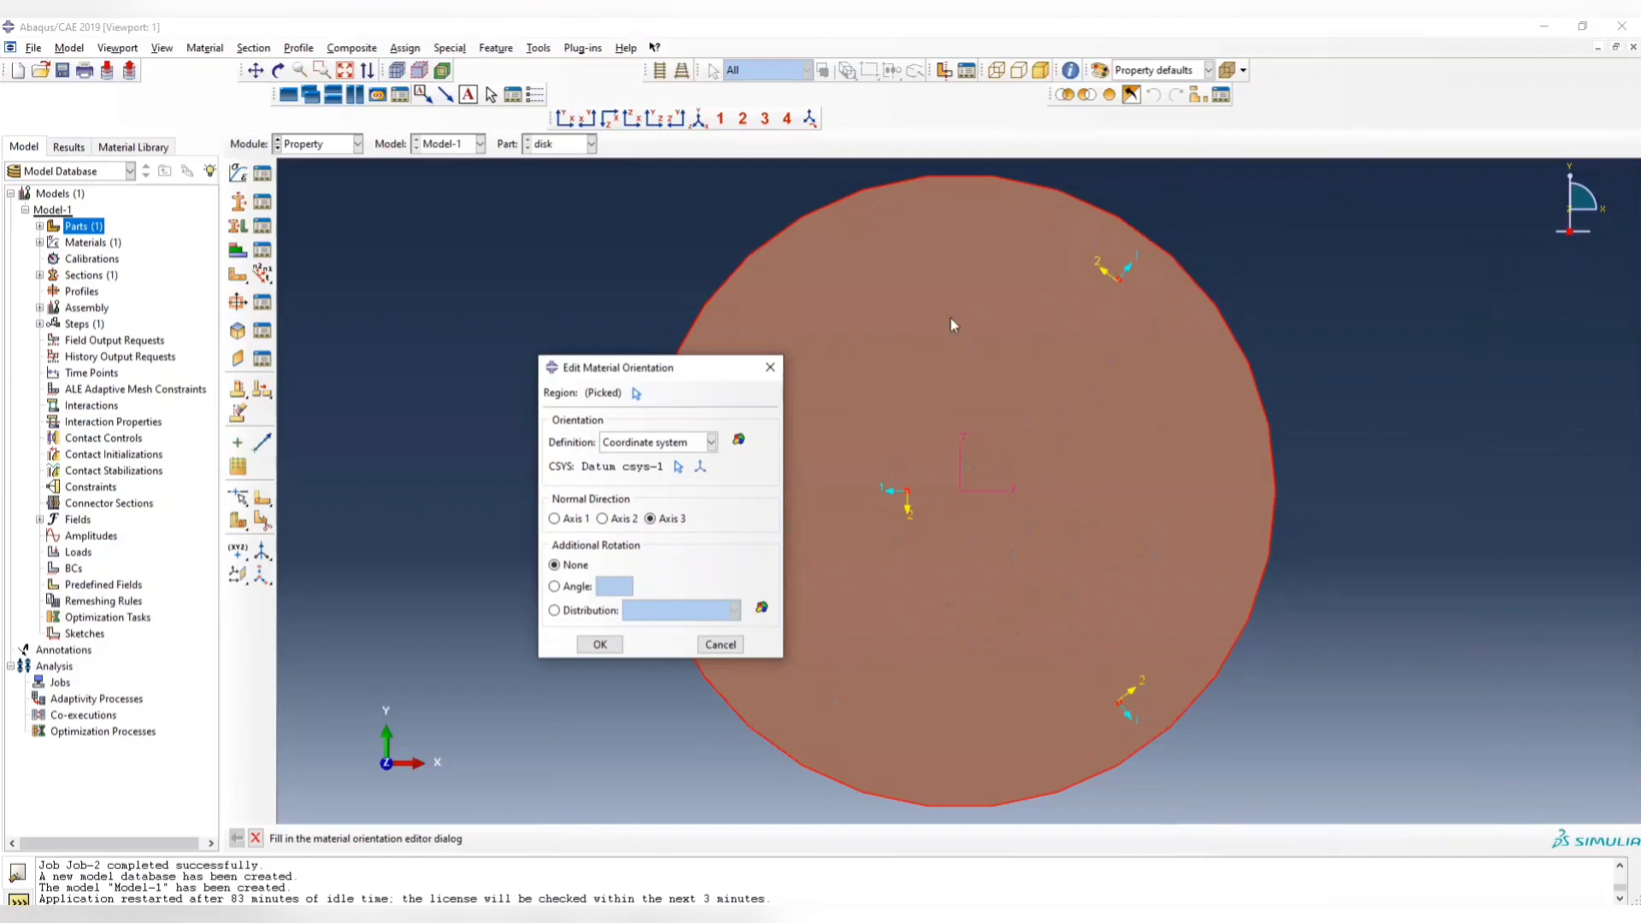
{"action": "left_click_drag", "start_coordinate": [915, 542], "coordinate": [1181, 495], "text": "ctrl+alt"}
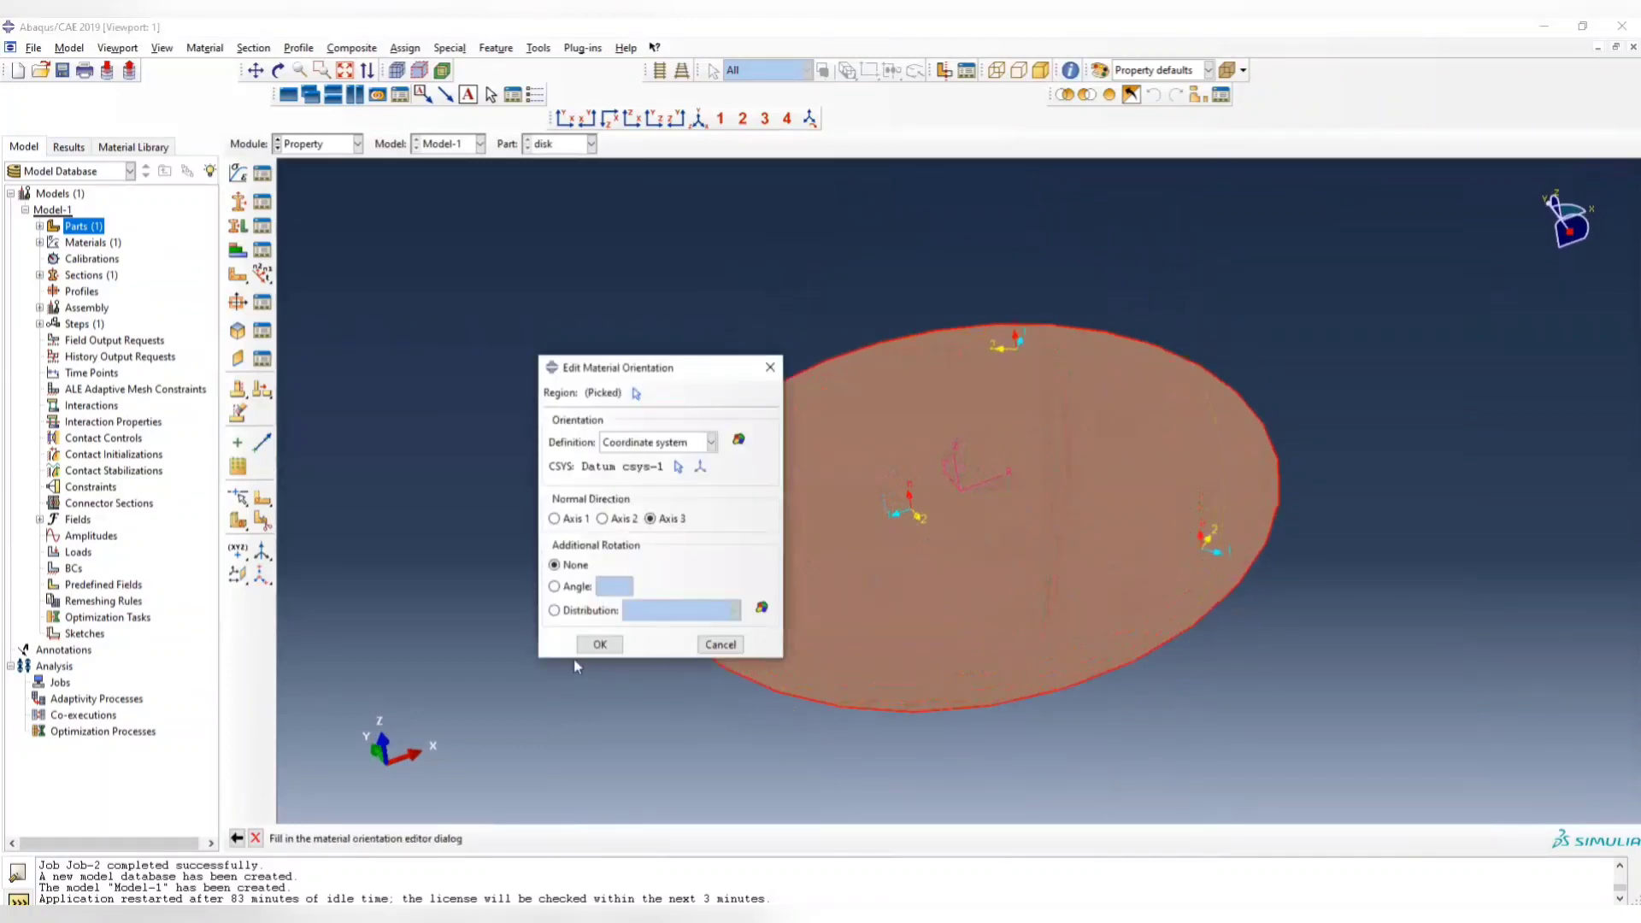
{"action": "left_click", "coordinate": [598, 647]}
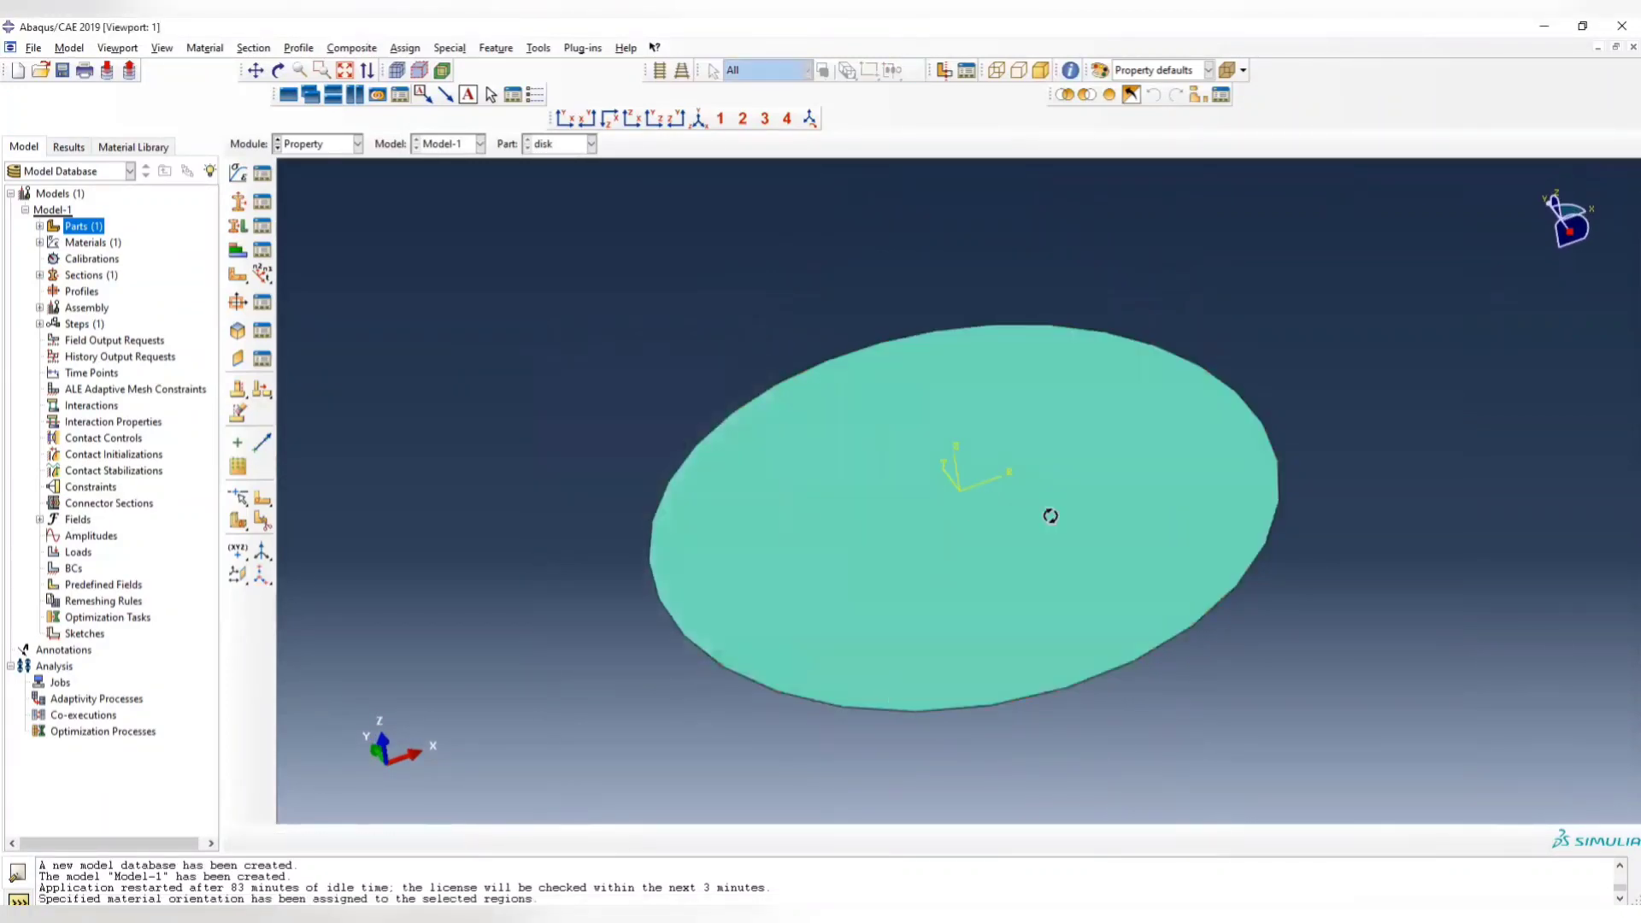
{"action": "left_click_drag", "start_coordinate": [1072, 565], "coordinate": [784, 465], "text": "ctrl+alt"}
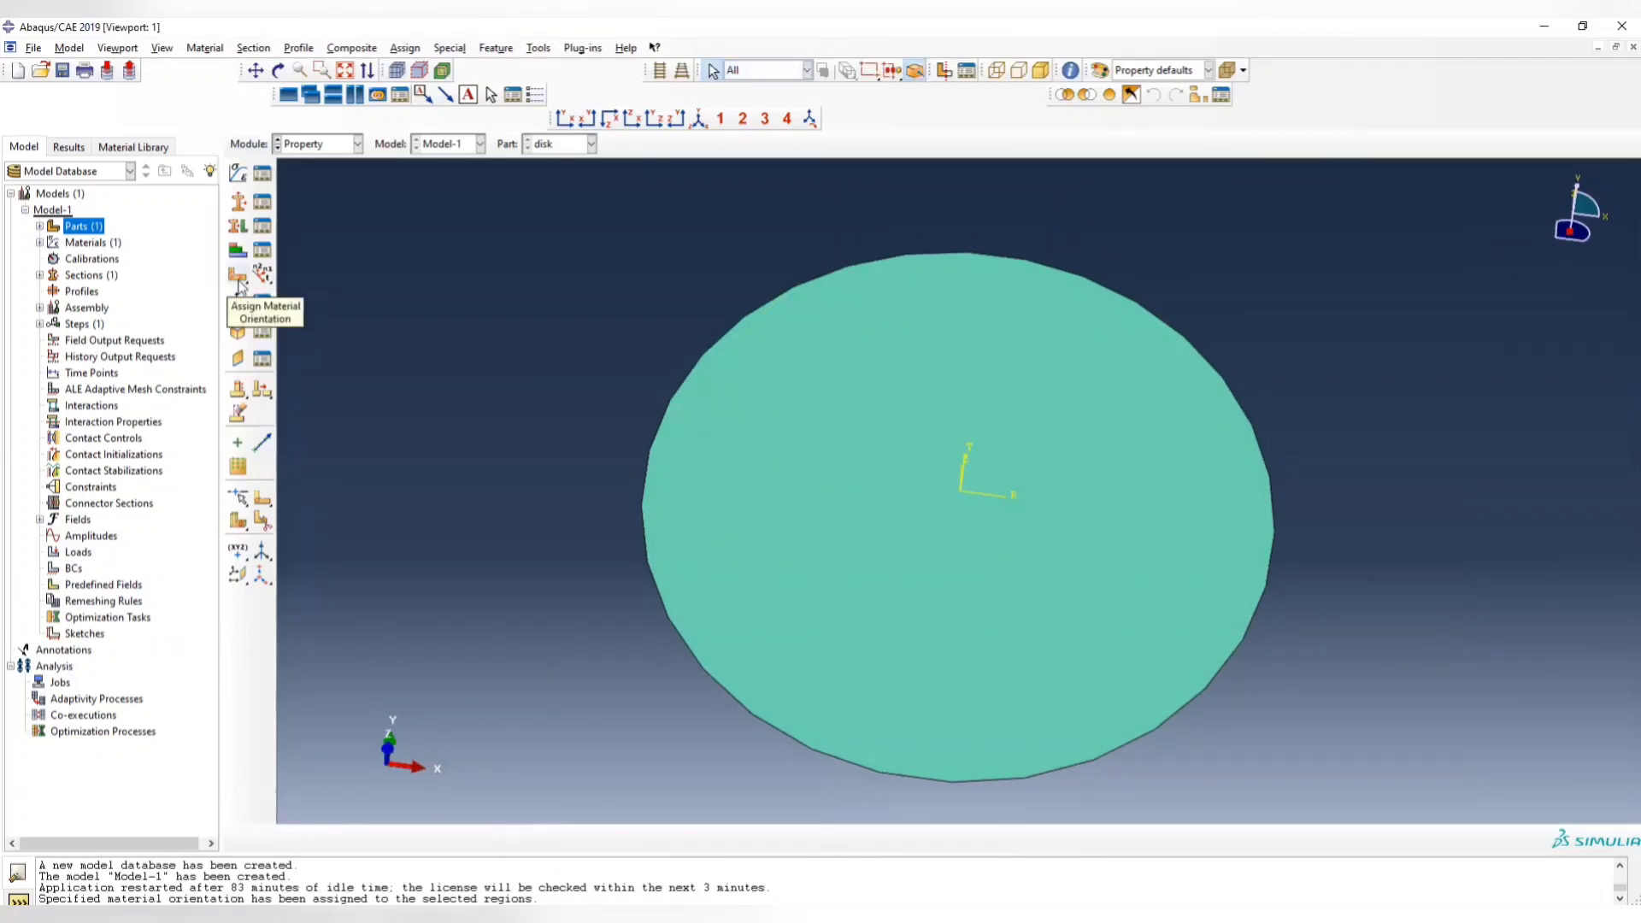
Inspect the disk face's brown and purple sides with the shell normal tool, keeping the upper face positive
{"action": "left_click_drag", "start_coordinate": [755, 461], "coordinate": [999, 601], "text": "ctrl+alt"}
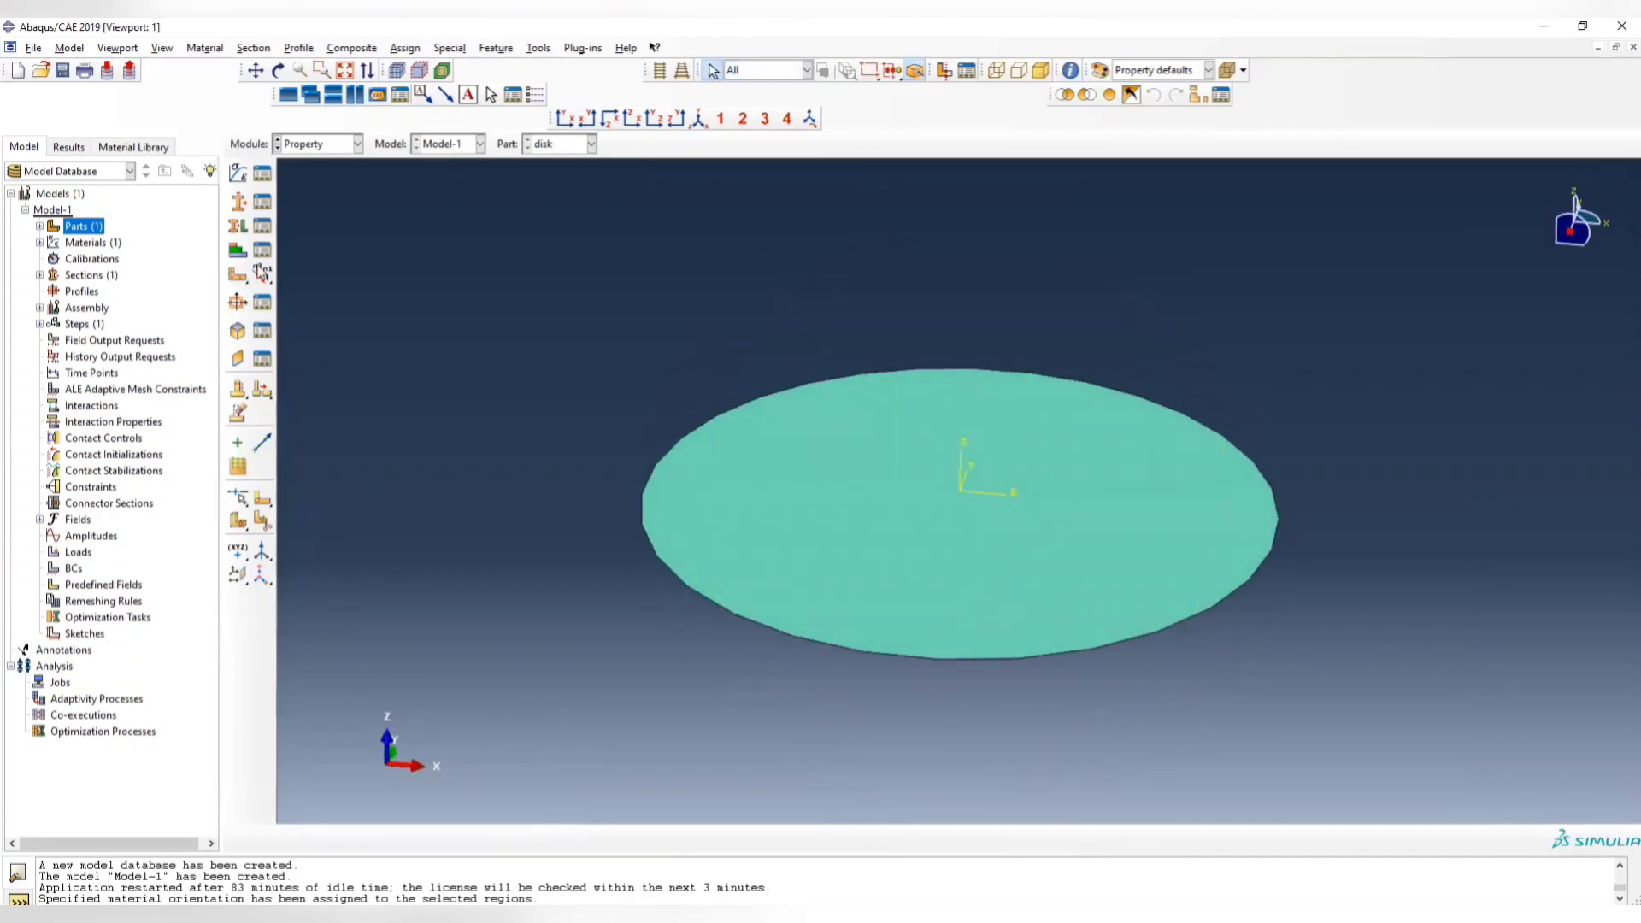
{"action": "left_click", "coordinate": [247, 284]}
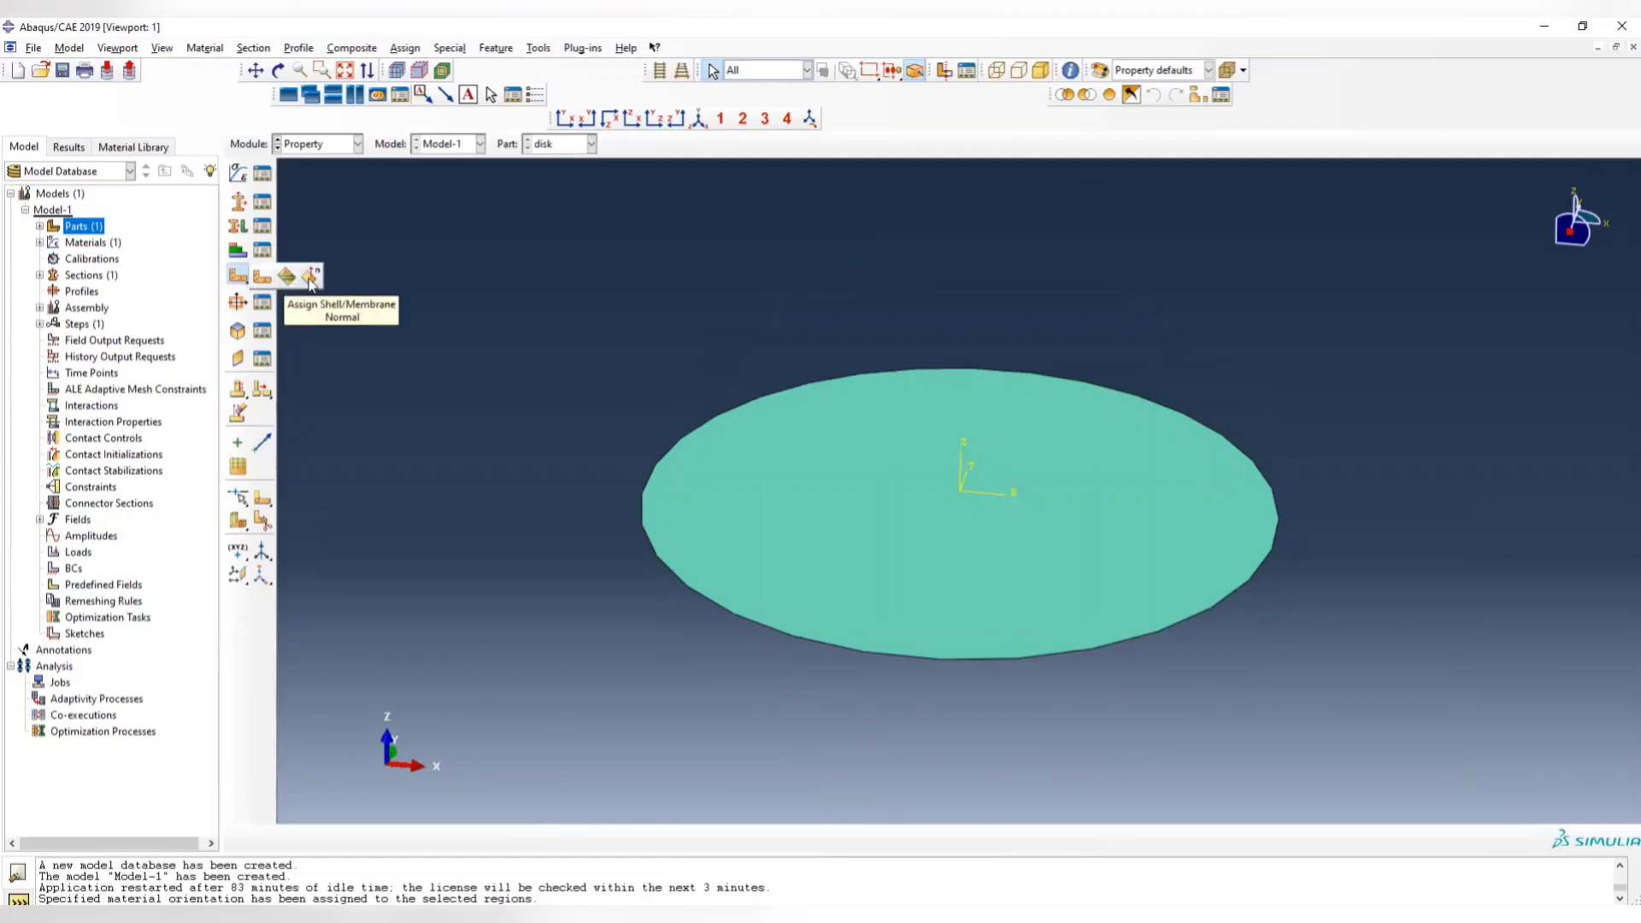
{"action": "left_click", "coordinate": [311, 279]}
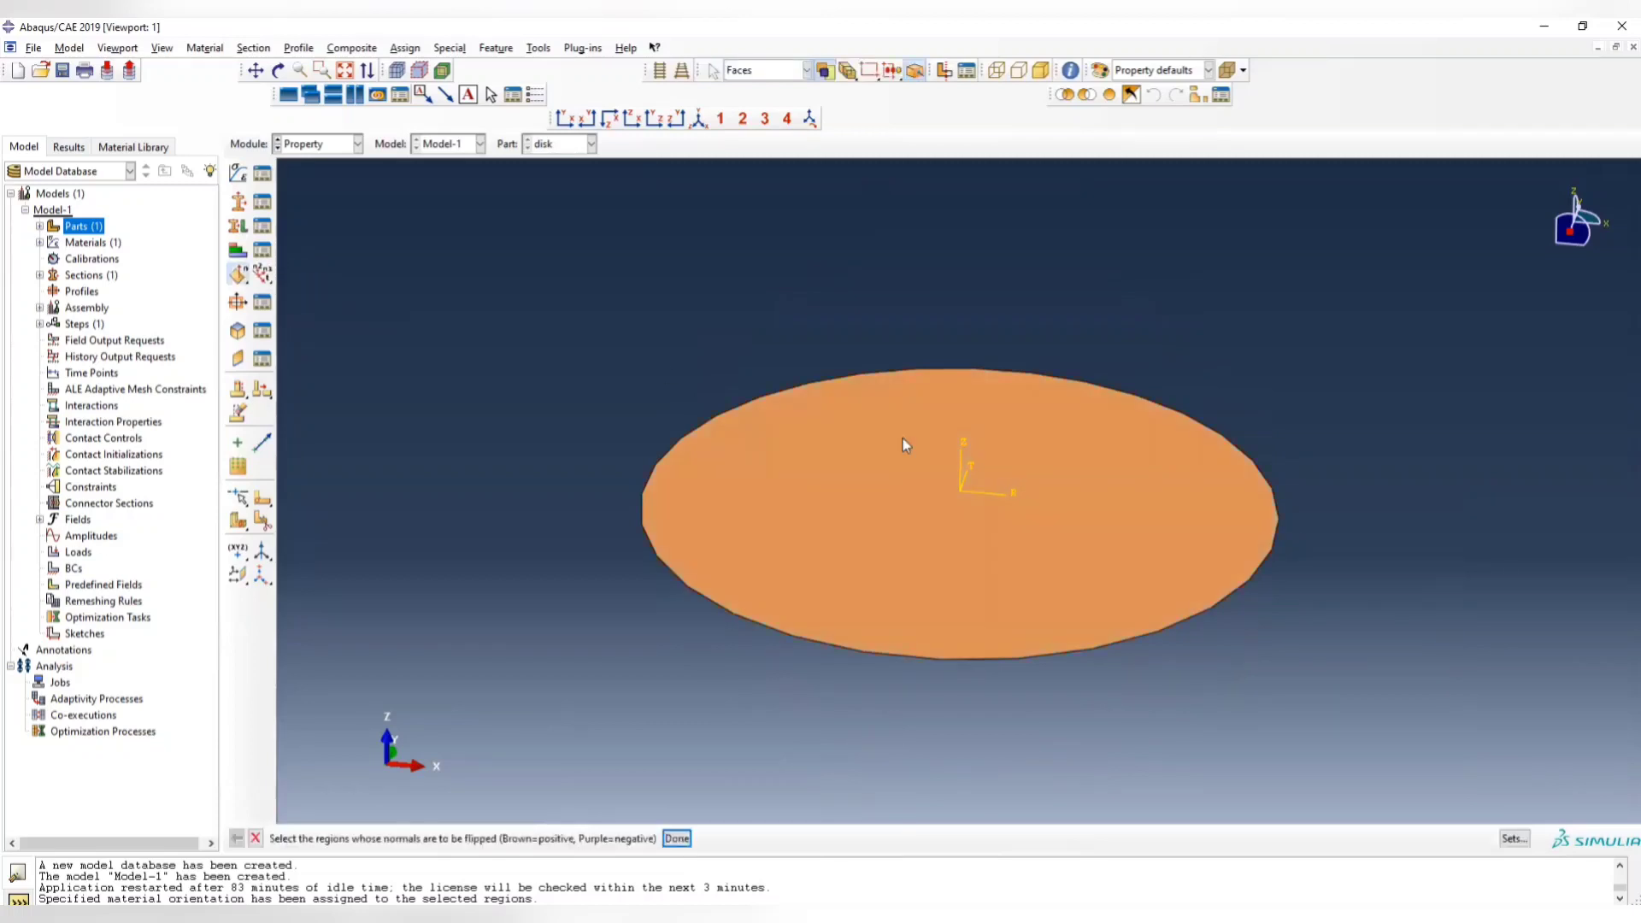
{"action": "left_click", "coordinate": [783, 450]}
{"action": "left_click_drag", "start_coordinate": [966, 686], "coordinate": [934, 671], "text": "ctrl+alt"}
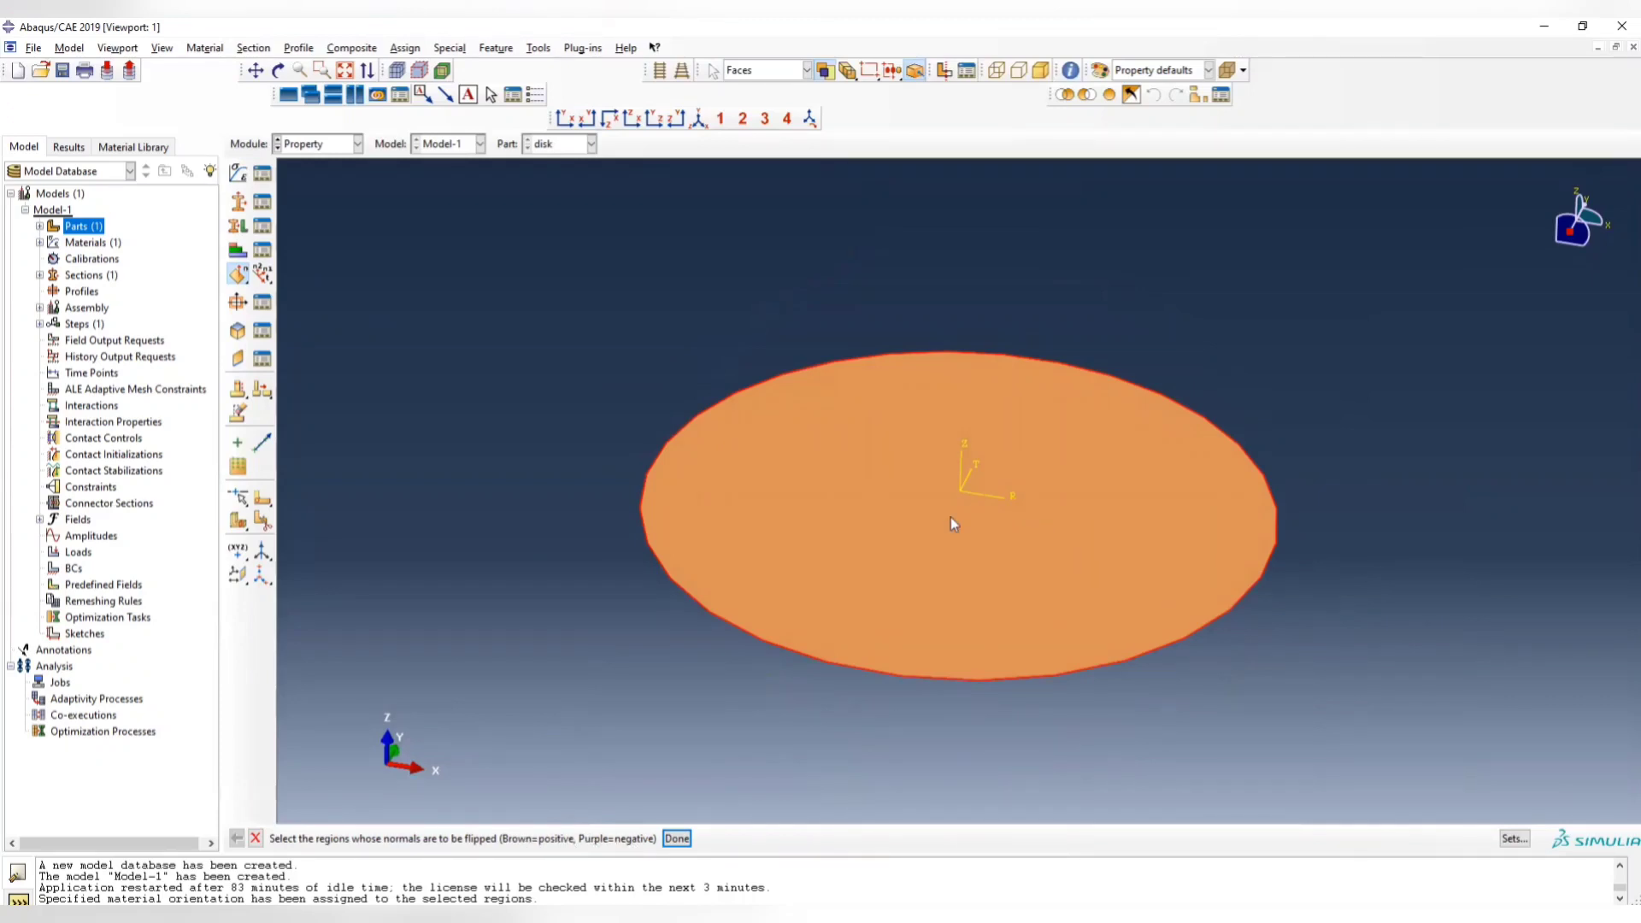
{"action": "left_click_drag", "start_coordinate": [928, 525], "coordinate": [998, 309], "text": "ctrl+alt"}
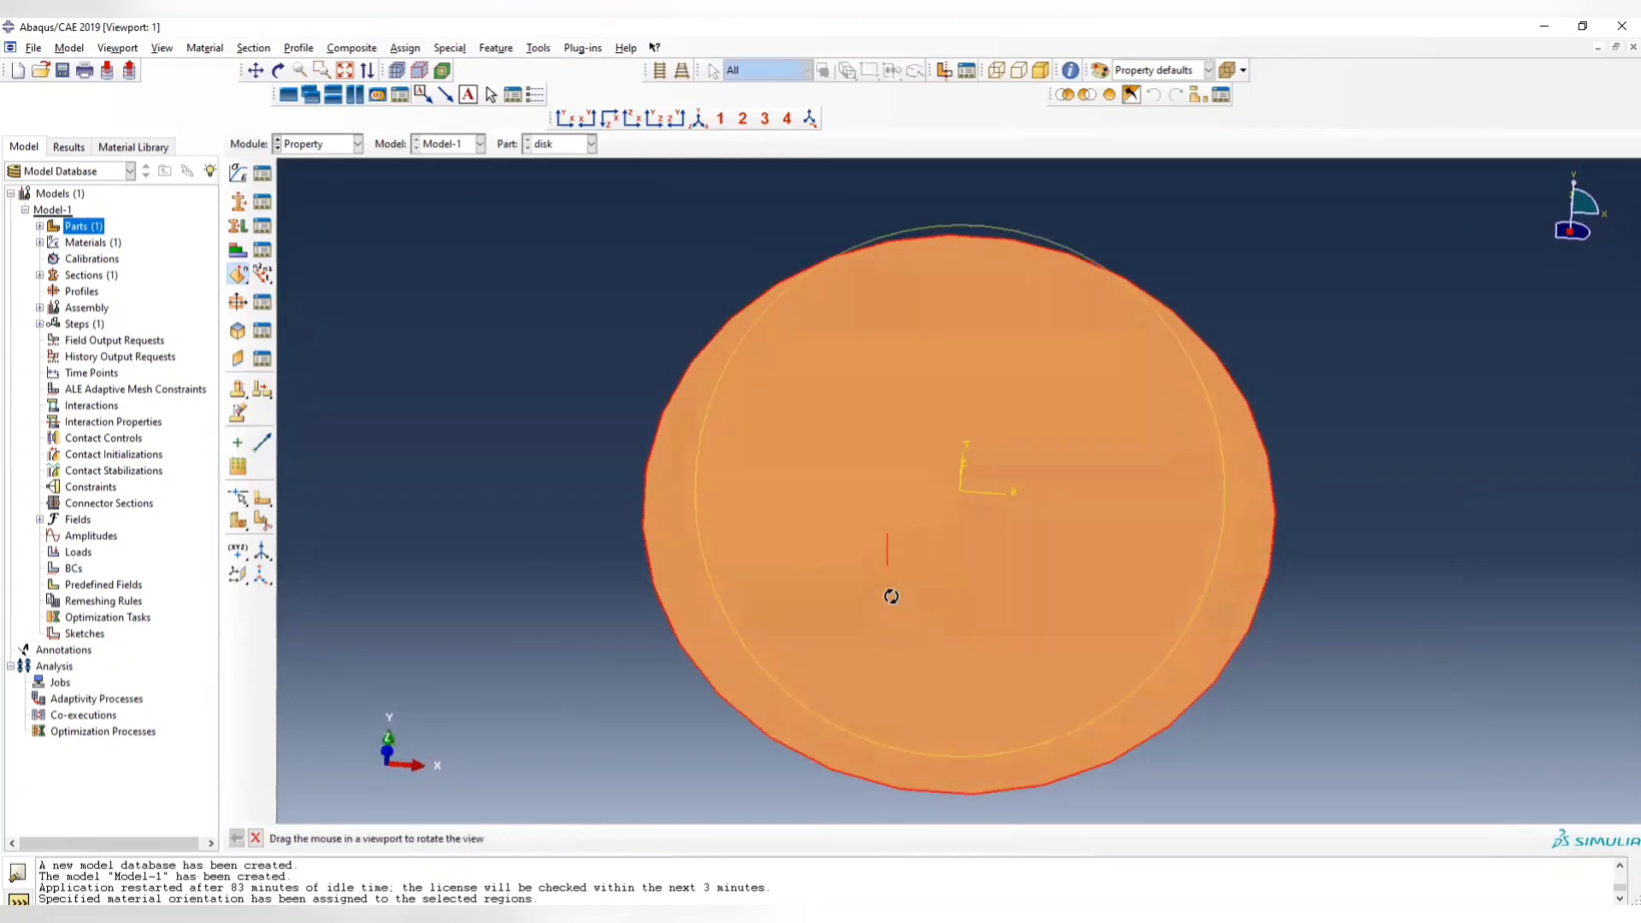
{"action": "left_click_drag", "start_coordinate": [886, 597], "coordinate": [824, 311], "text": "ctrl+alt"}
{"action": "left_click_drag", "start_coordinate": [970, 455], "coordinate": [971, 557], "text": "ctrl+alt"}
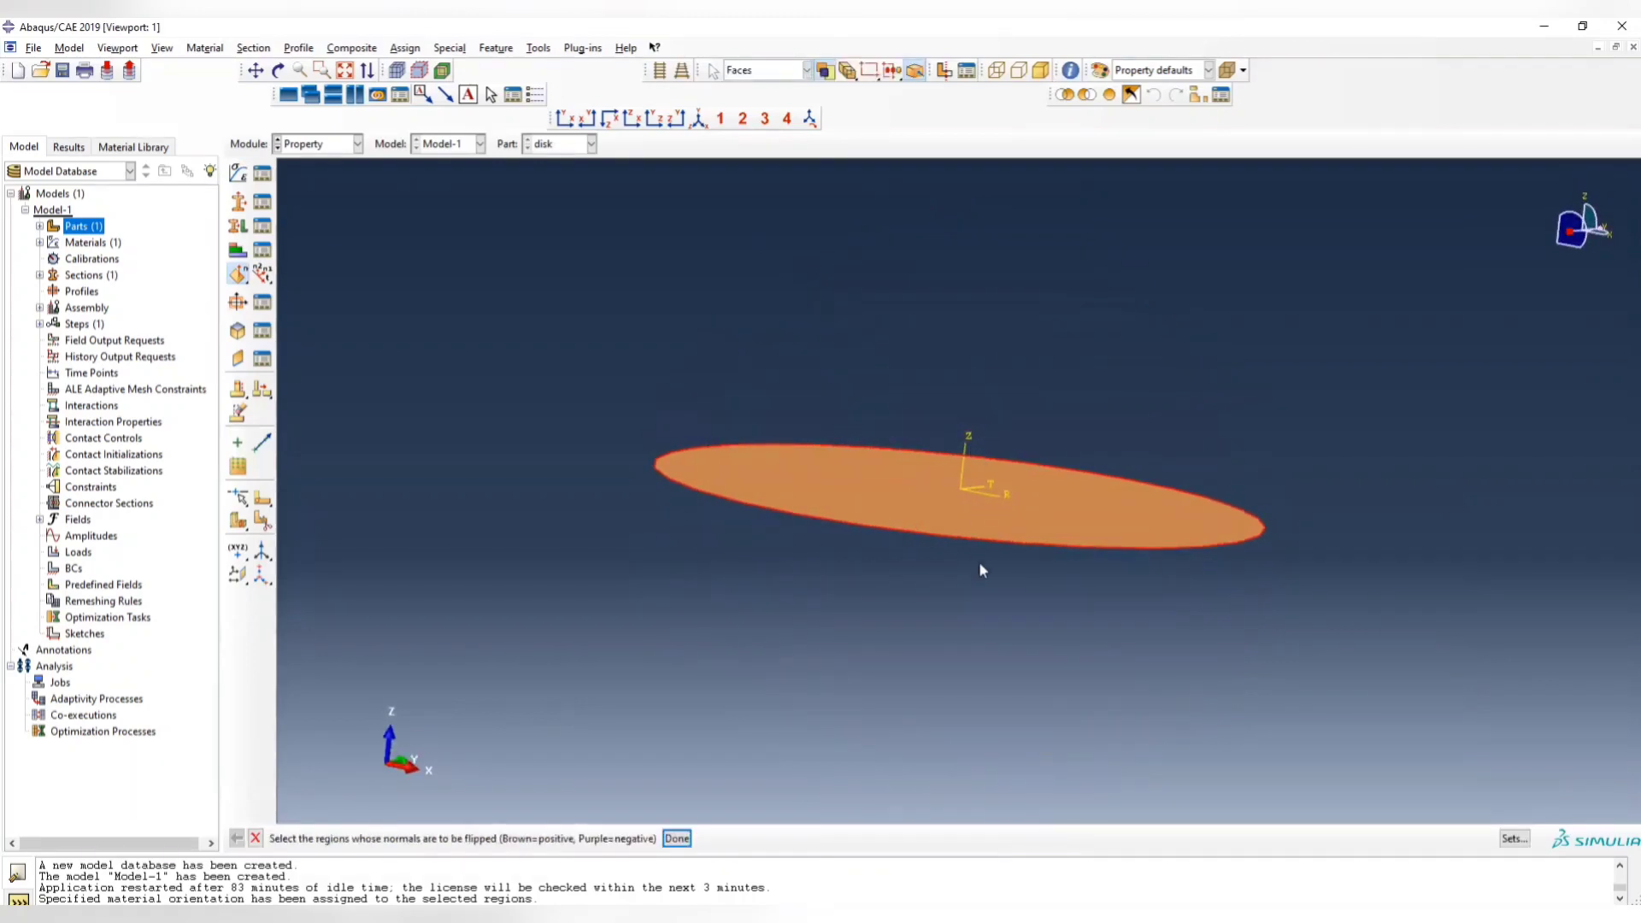
{"action": "left_click_drag", "start_coordinate": [704, 476], "coordinate": [945, 556], "text": "ctrl+alt"}
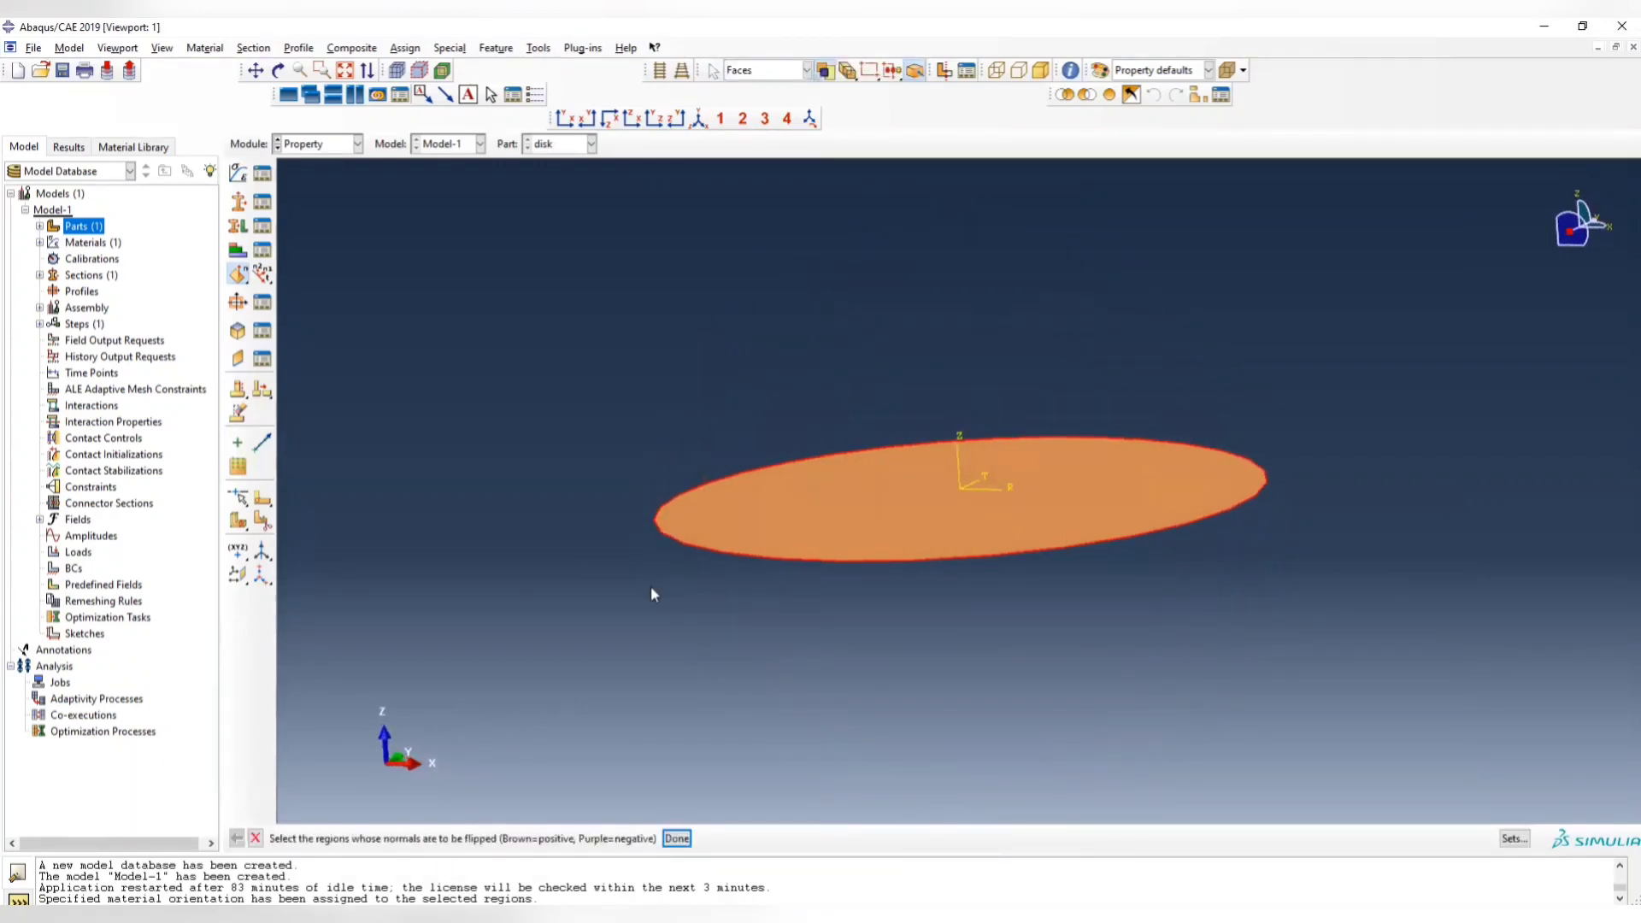
{"action": "left_click_drag", "start_coordinate": [904, 608], "coordinate": [899, 698], "text": "ctrl+alt"}
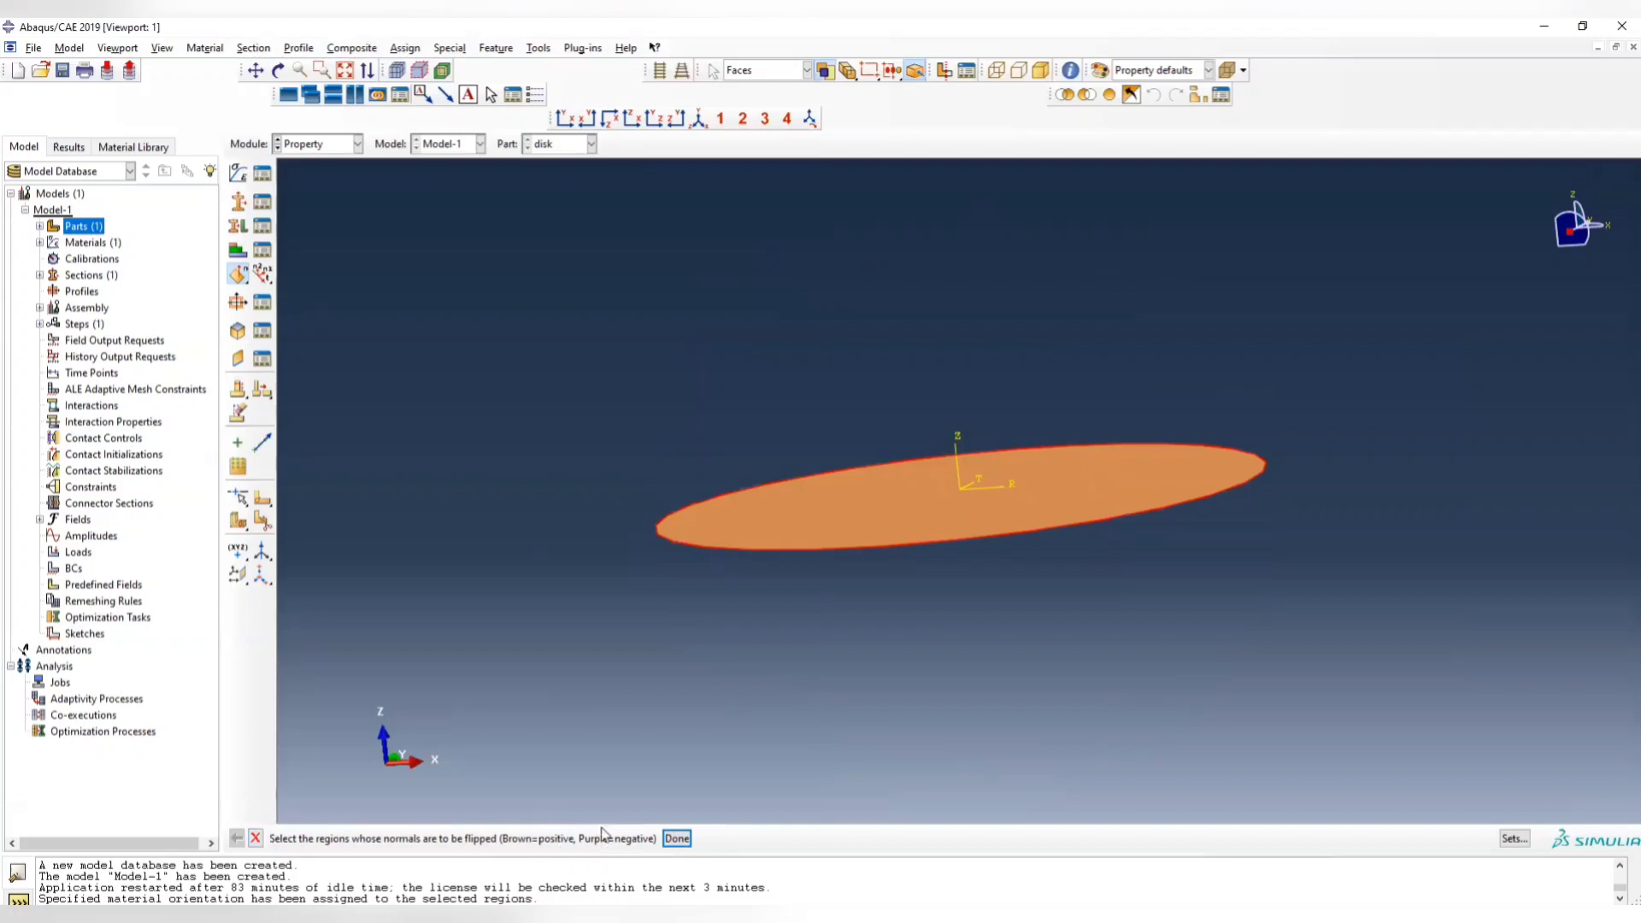
{"action": "left_click_drag", "start_coordinate": [881, 495], "coordinate": [859, 554], "text": "ctrl+alt"}
{"action": "left_click", "coordinate": [255, 839]}
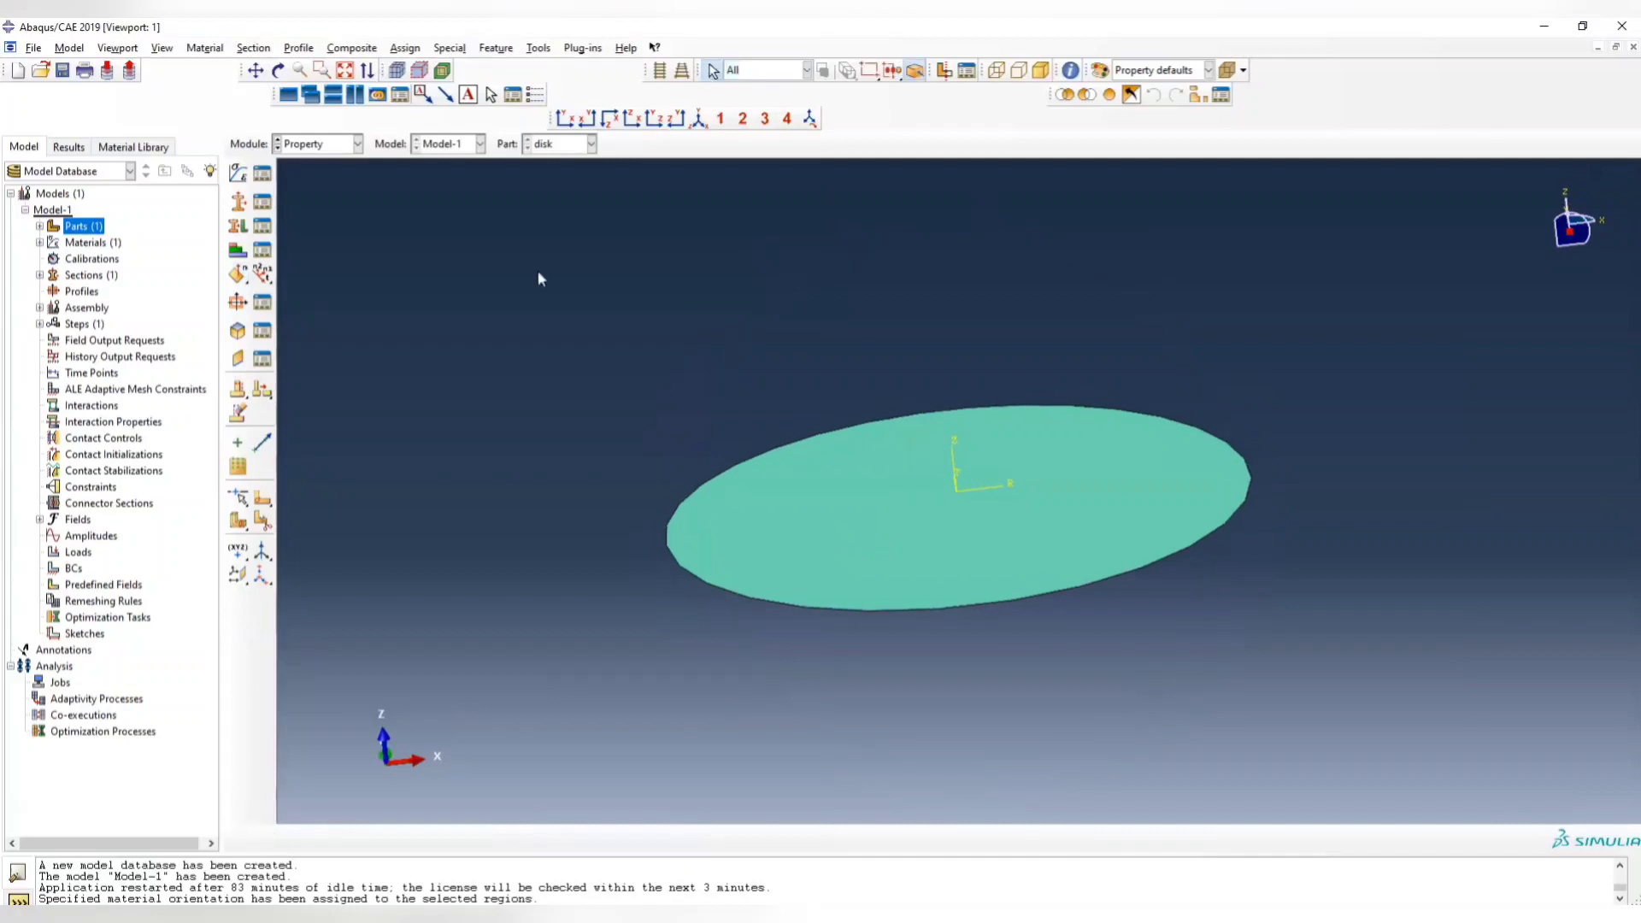
In the Assembly module, add an independent instance of the disk part
{"action": "left_click", "coordinate": [316, 147]}
{"action": "left_click", "coordinate": [307, 196]}
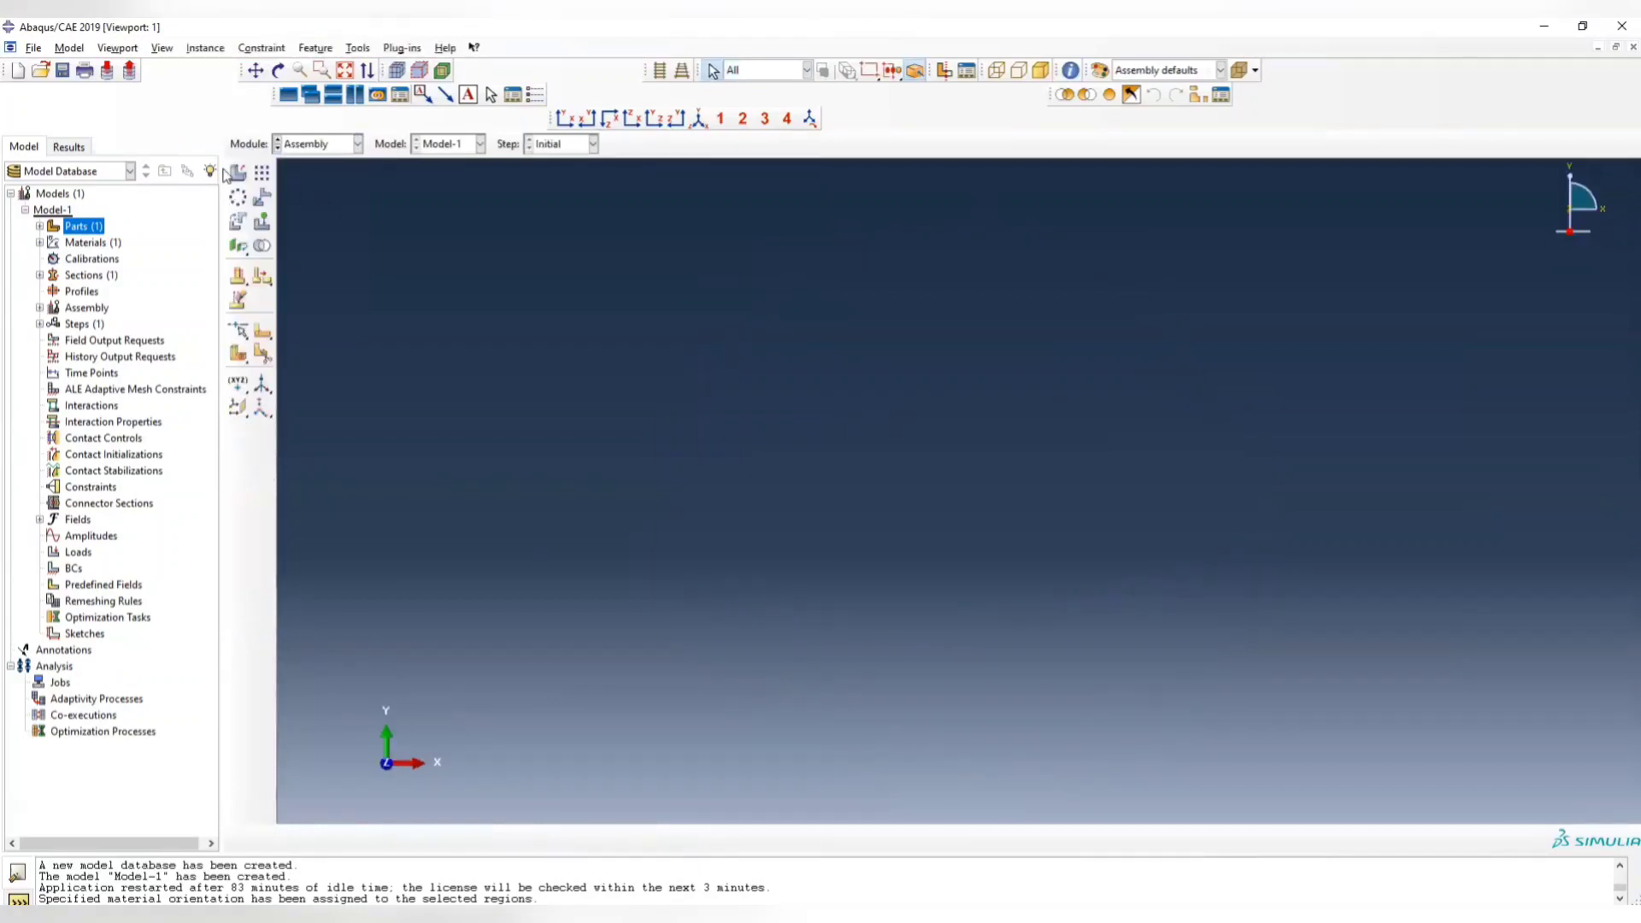
{"action": "left_click", "coordinate": [239, 172]}
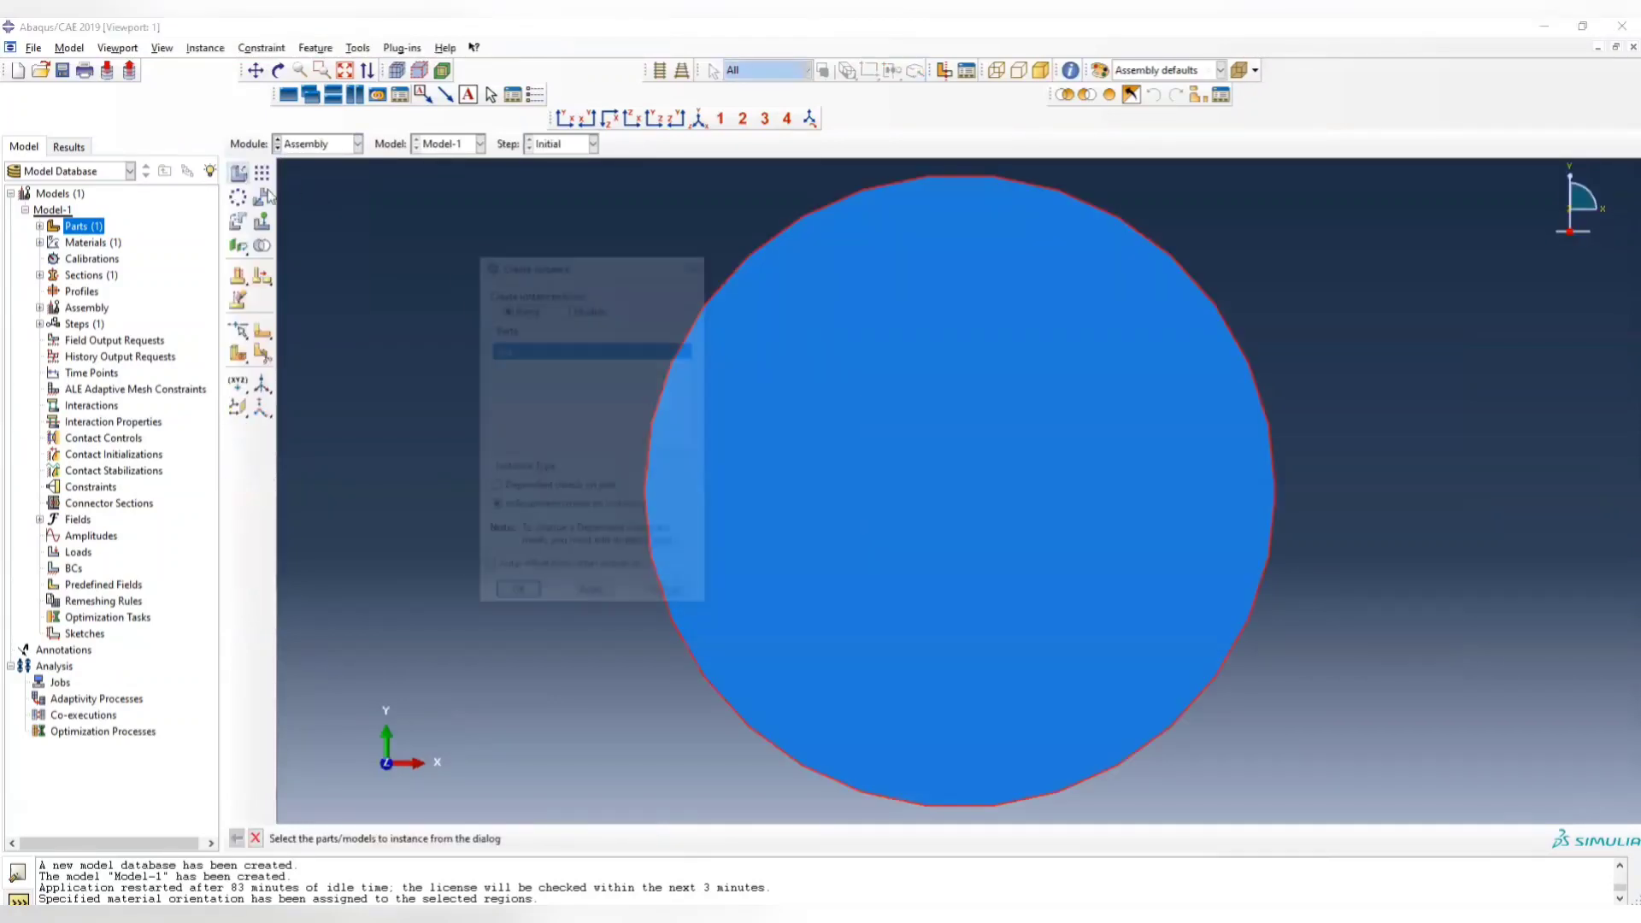
{"action": "left_click", "coordinate": [517, 597]}
{"action": "left_click_drag", "start_coordinate": [837, 570], "coordinate": [1103, 379], "text": "ctrl+alt"}
{"action": "left_click_drag", "start_coordinate": [797, 417], "coordinate": [956, 575], "text": "ctrl+alt"}
In the Step module, create Static, General step static after Initial with default settings
{"action": "left_click", "coordinate": [330, 147]}
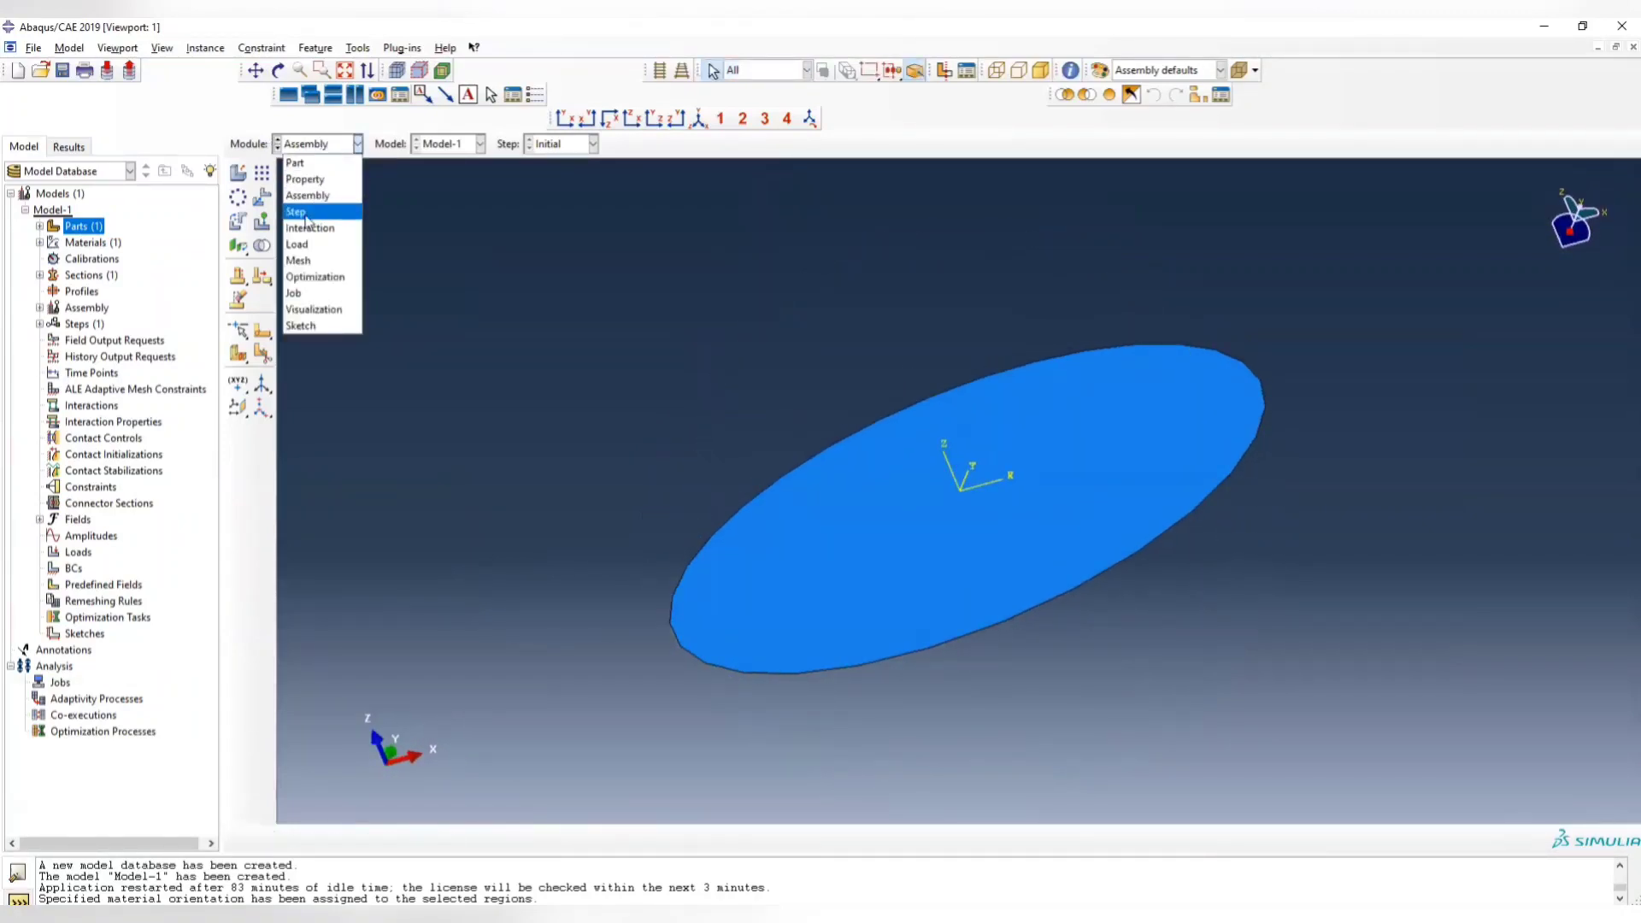
{"action": "left_click", "coordinate": [322, 211]}
{"action": "left_click", "coordinate": [262, 175]}
{"action": "left_click", "coordinate": [804, 304]}
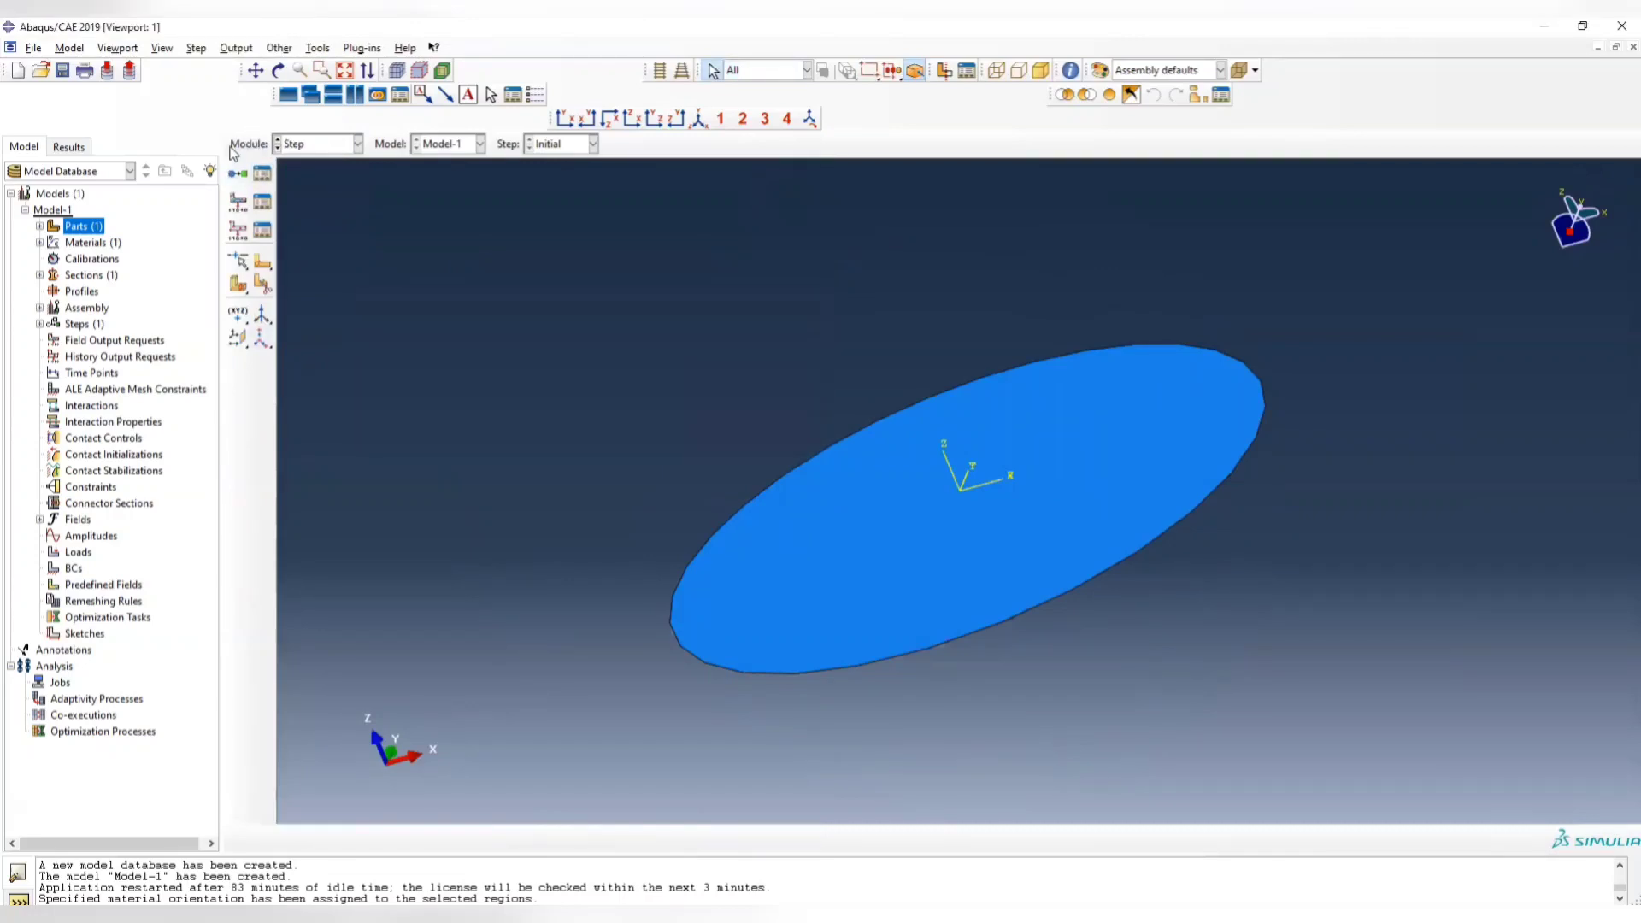
{"action": "left_click", "coordinate": [238, 173]}
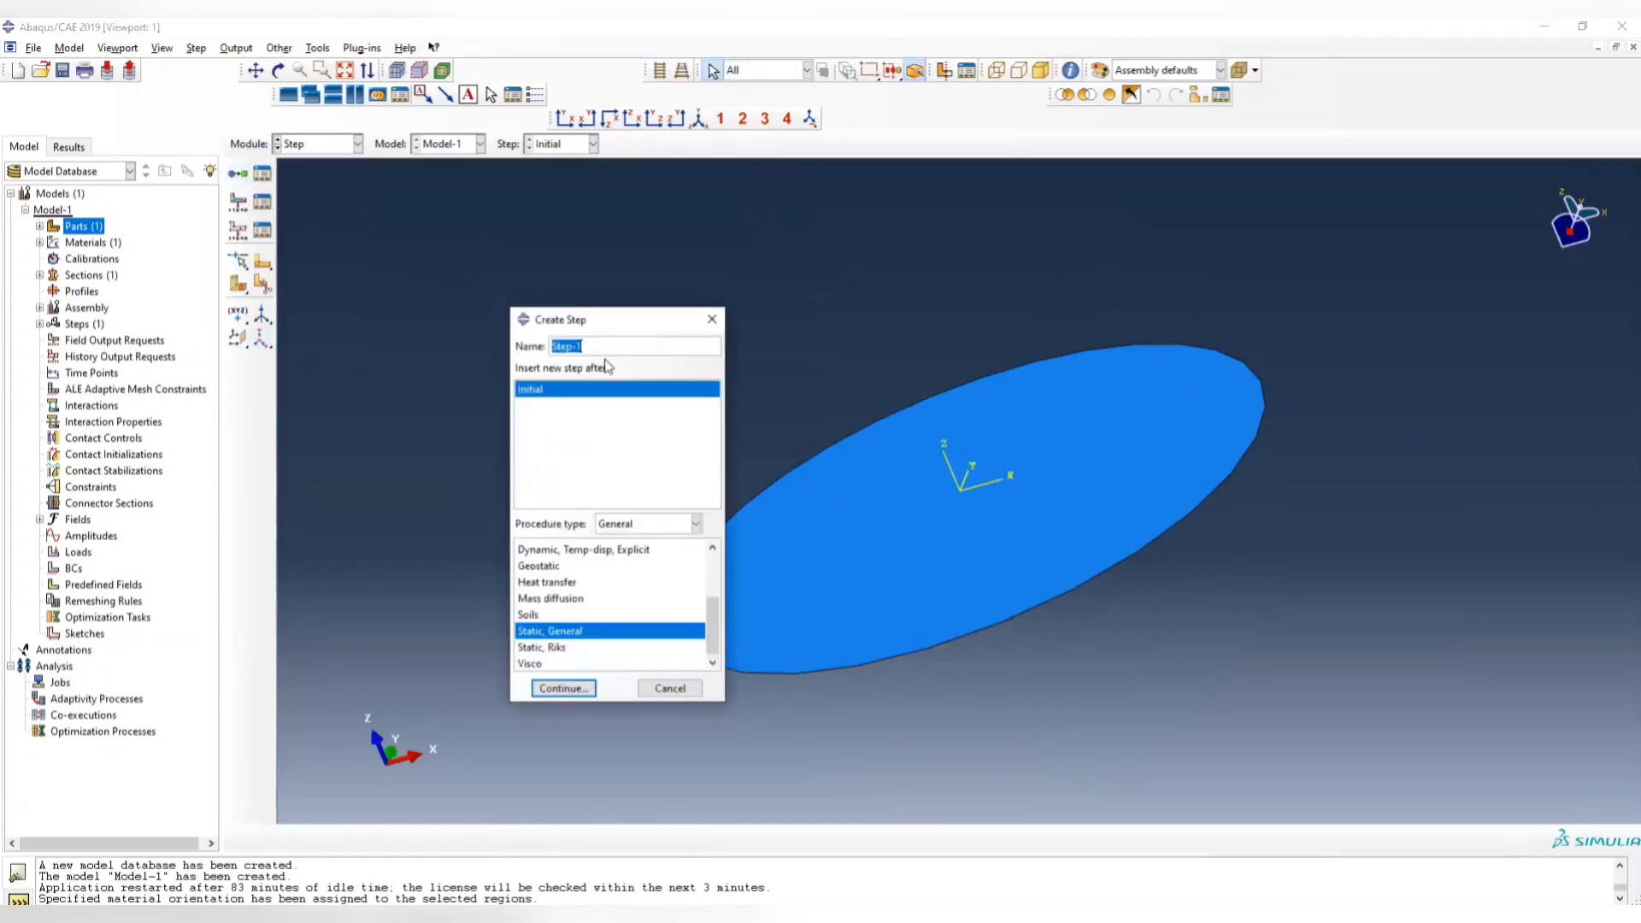
{"action": "type", "text": "static"}
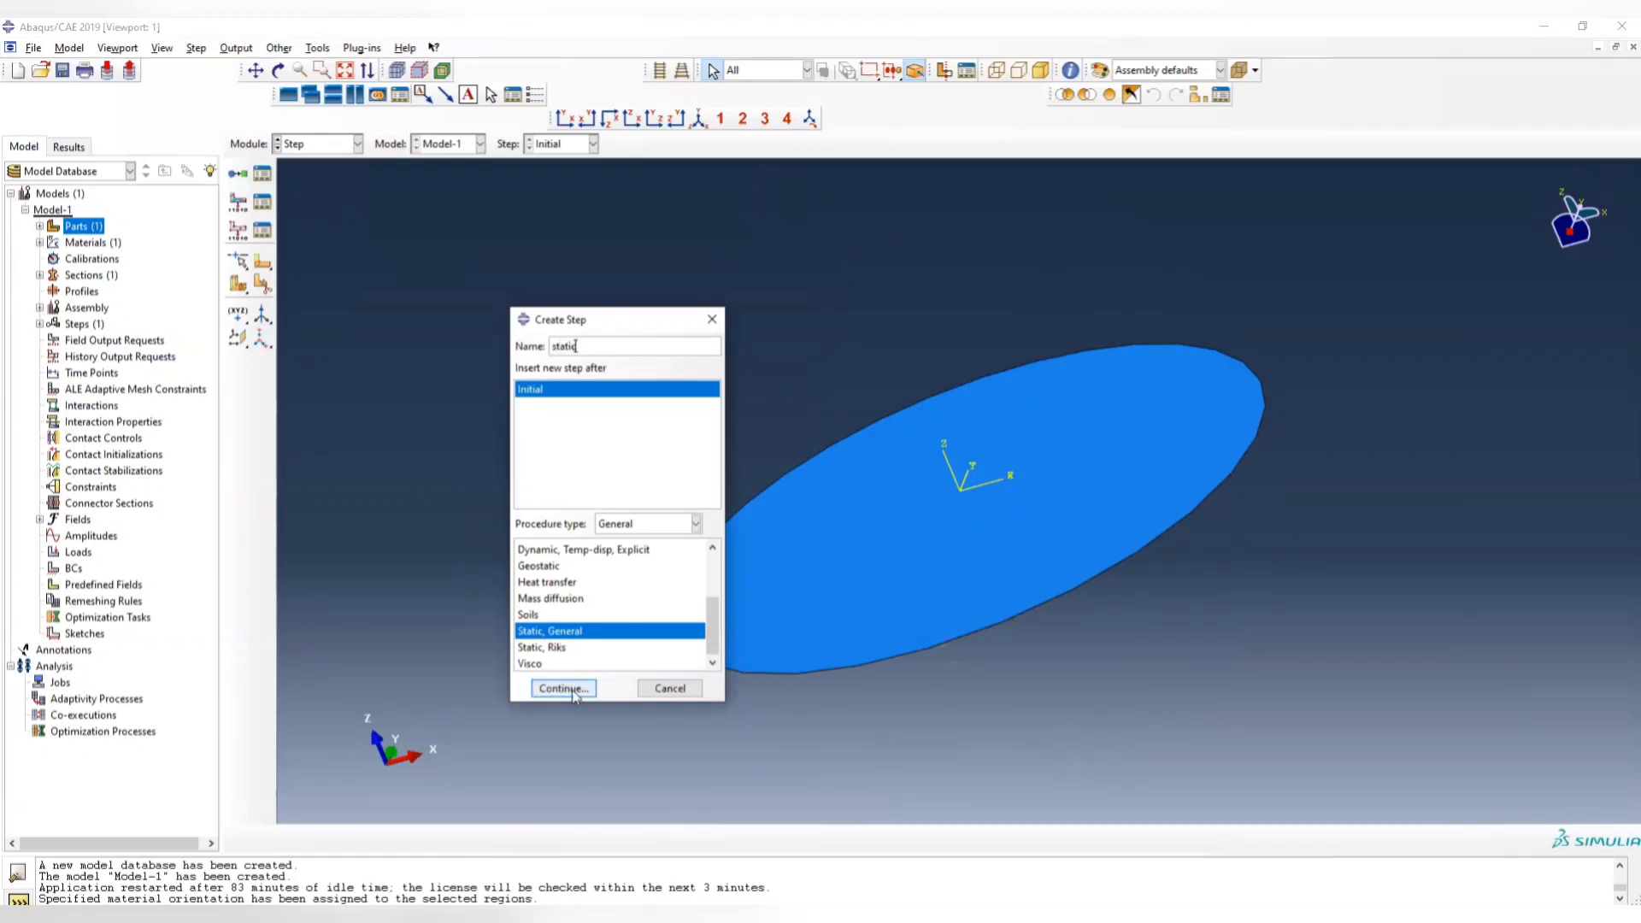
{"action": "left_click", "coordinate": [571, 690]}
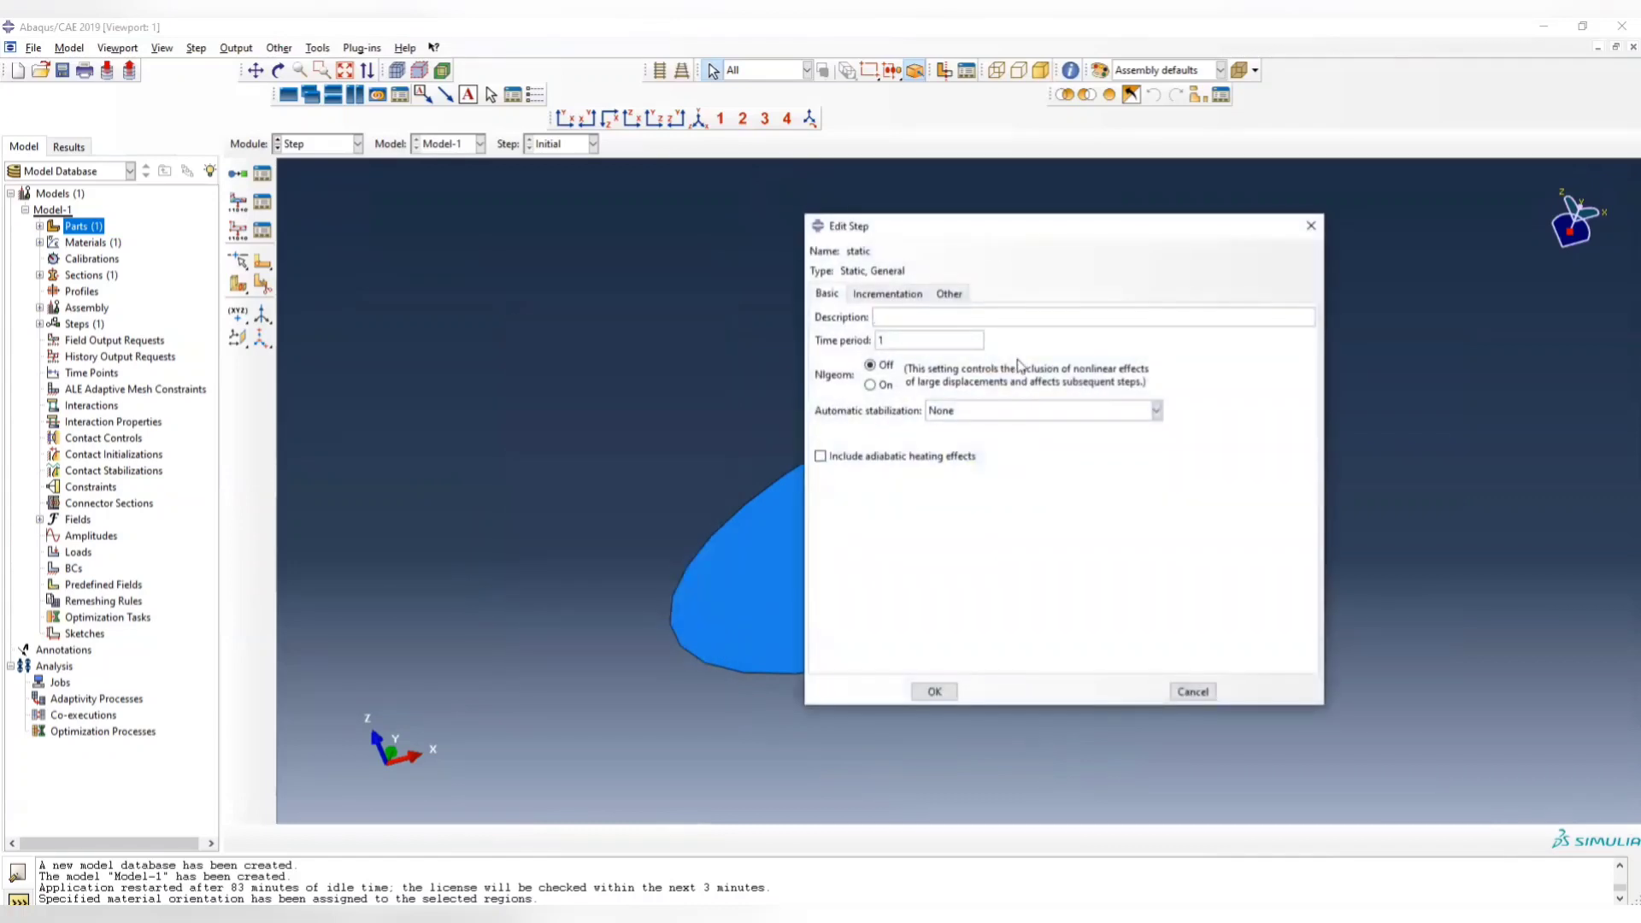
{"action": "left_click", "coordinate": [936, 688]}
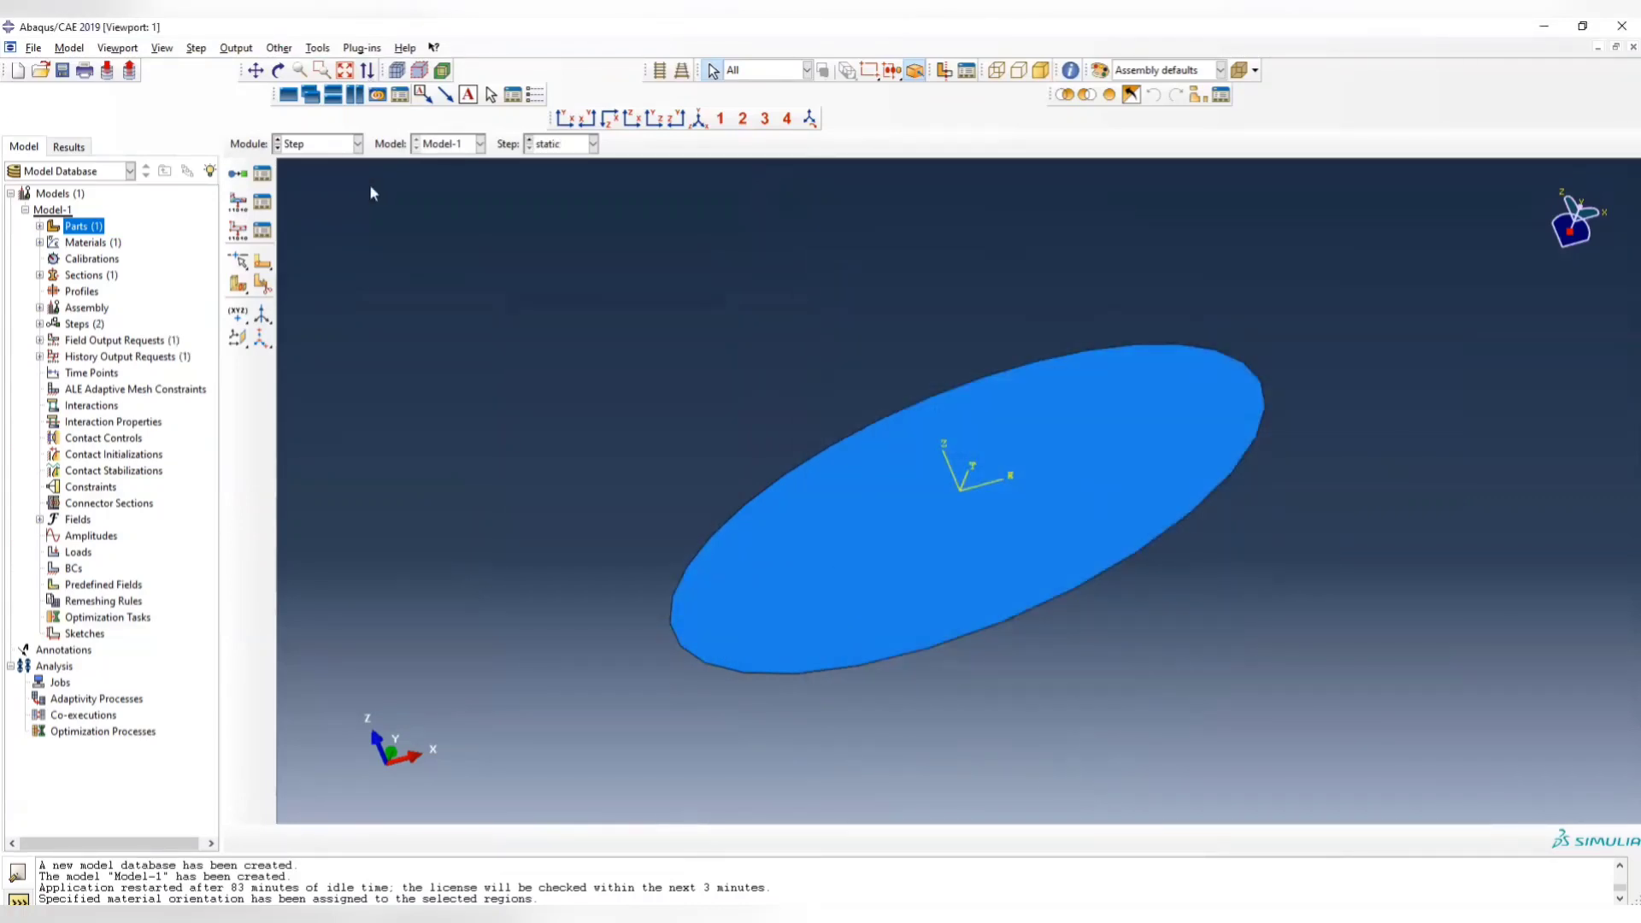
In the Load module, start boundary condition simple_support in the Initial step
{"action": "left_click", "coordinate": [305, 146]}
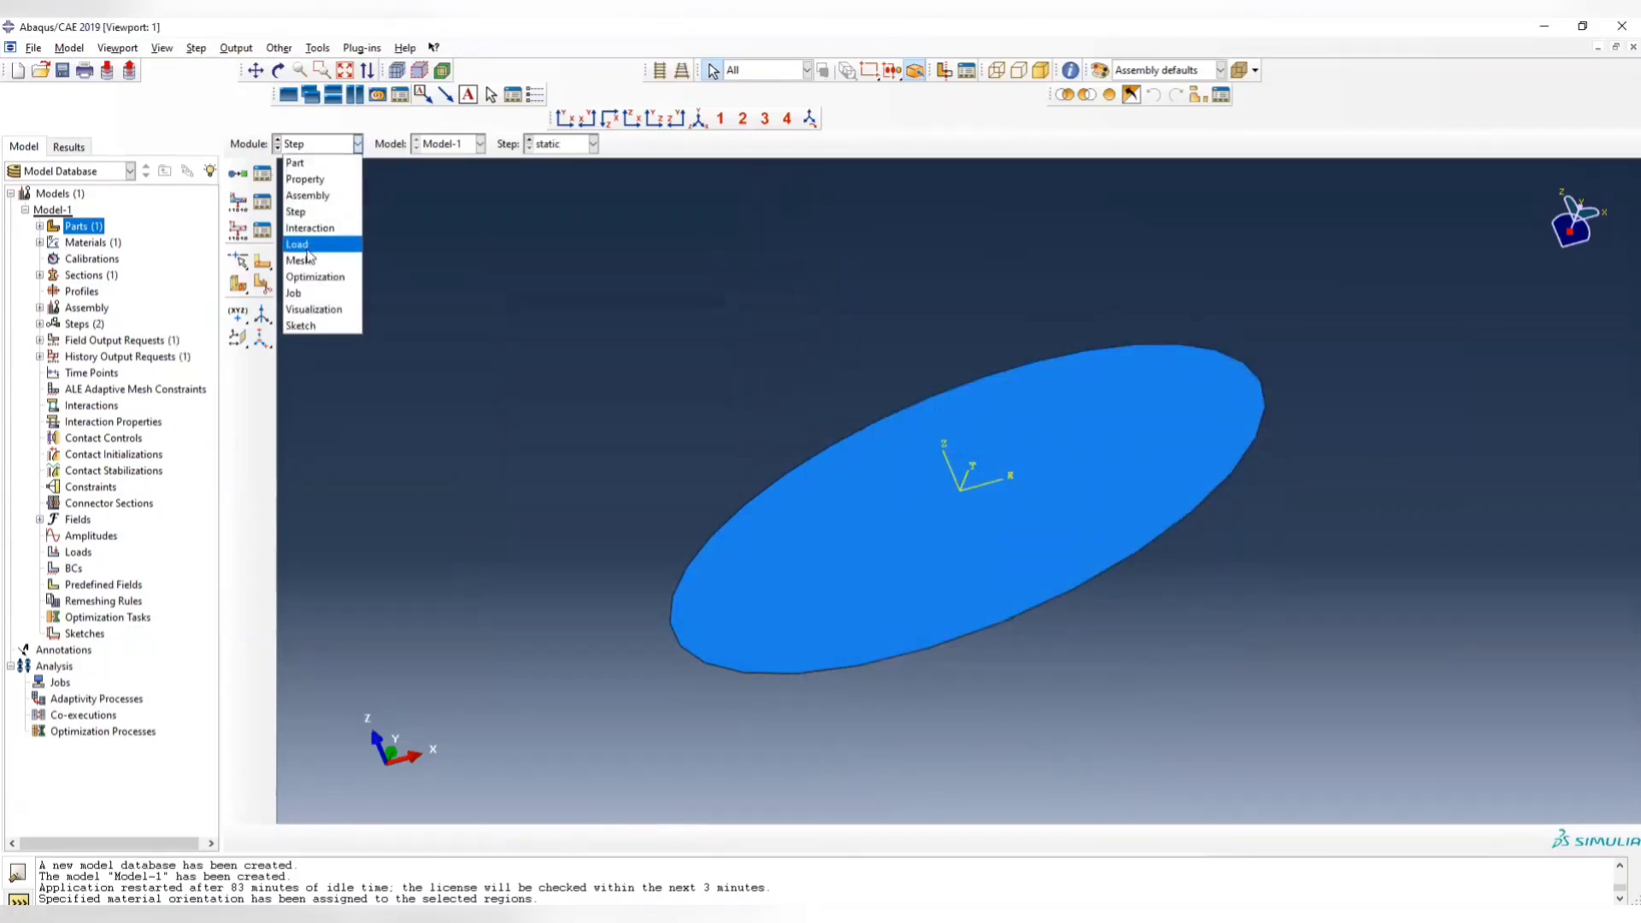
{"action": "left_click", "coordinate": [300, 244]}
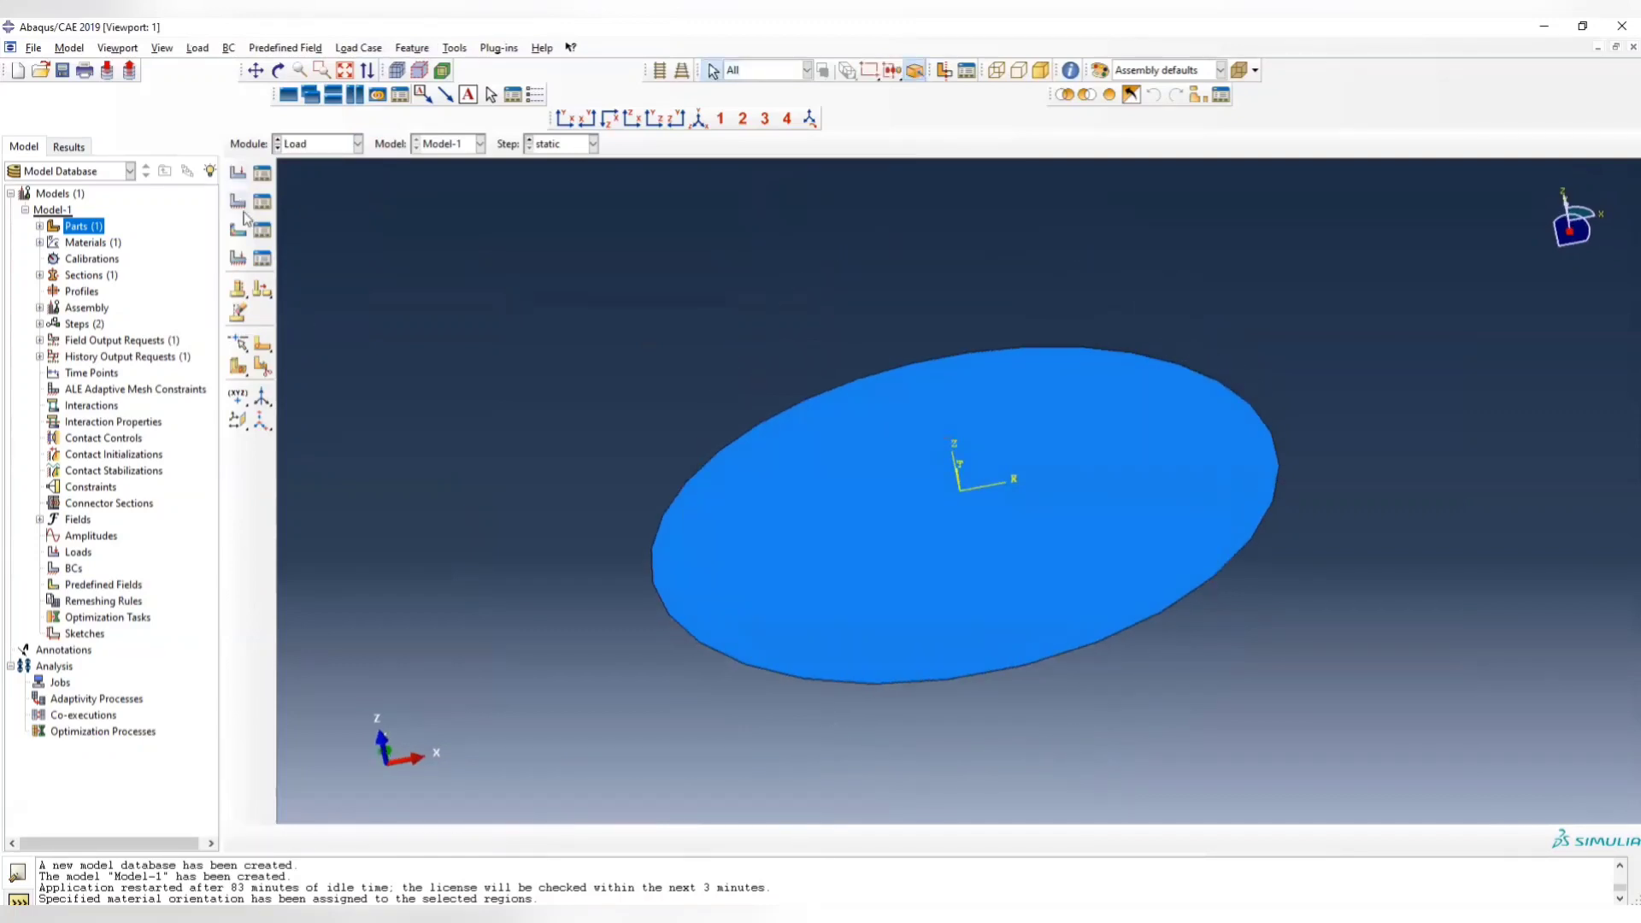
{"action": "left_click", "coordinate": [237, 201]}
{"action": "left_click", "coordinate": [565, 352]}
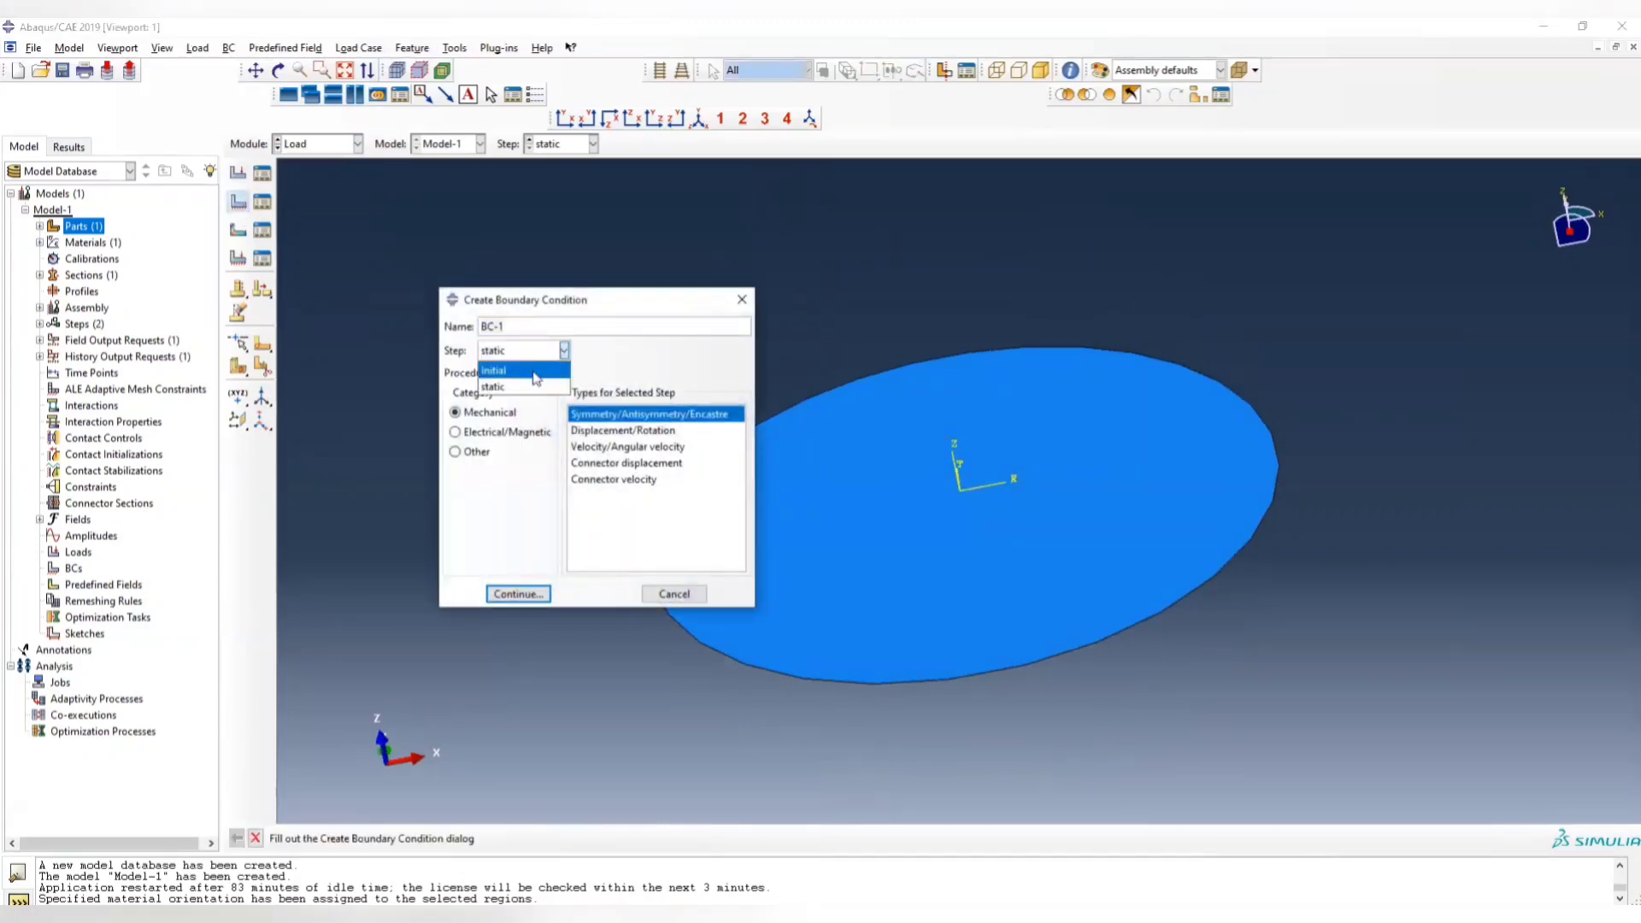
{"action": "left_click", "coordinate": [540, 370]}
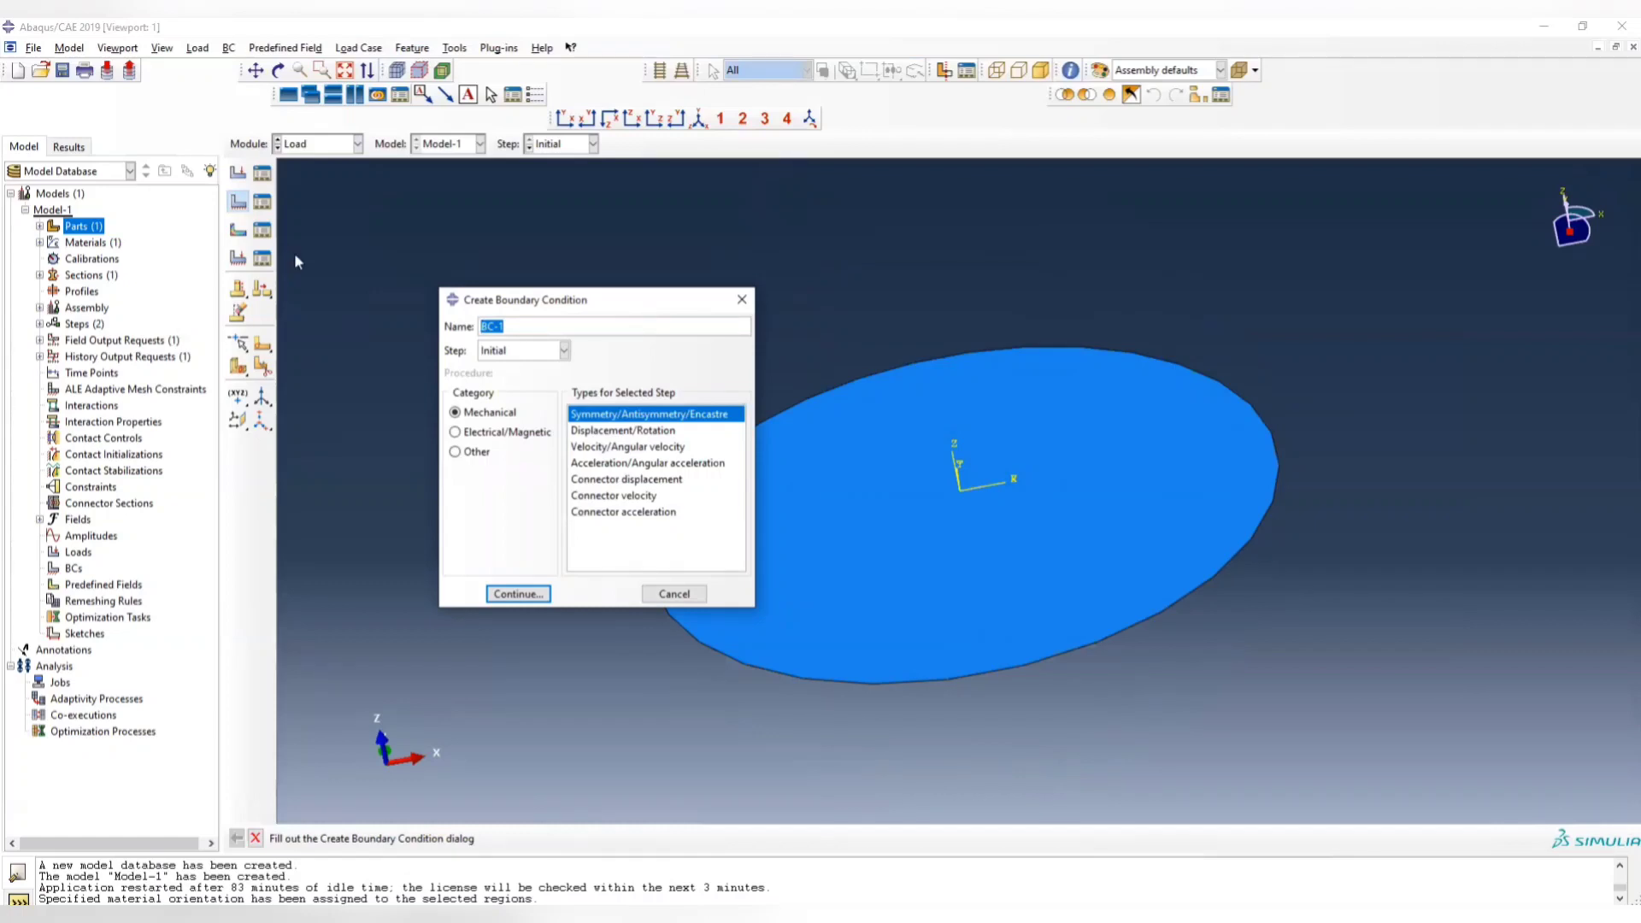
{"action": "type", "text": "simple_support"}
{"action": "left_click", "coordinate": [518, 593]}
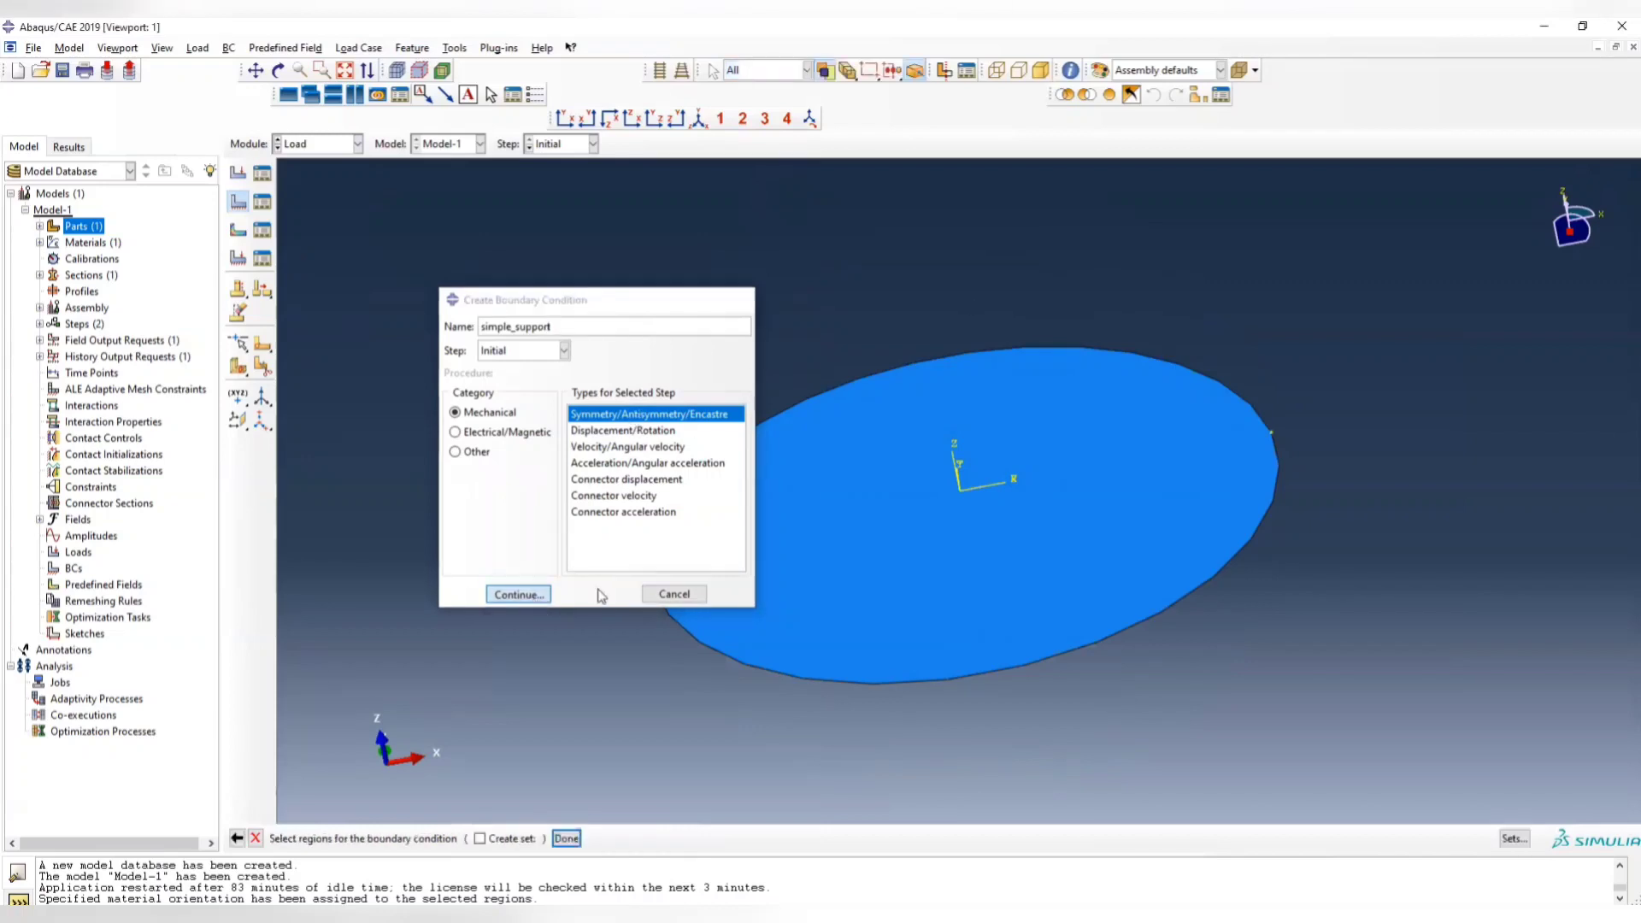
Pin the disk's outer edge with simple_support
{"action": "left_click", "coordinate": [1036, 664]}
{"action": "left_click", "coordinate": [567, 837]}
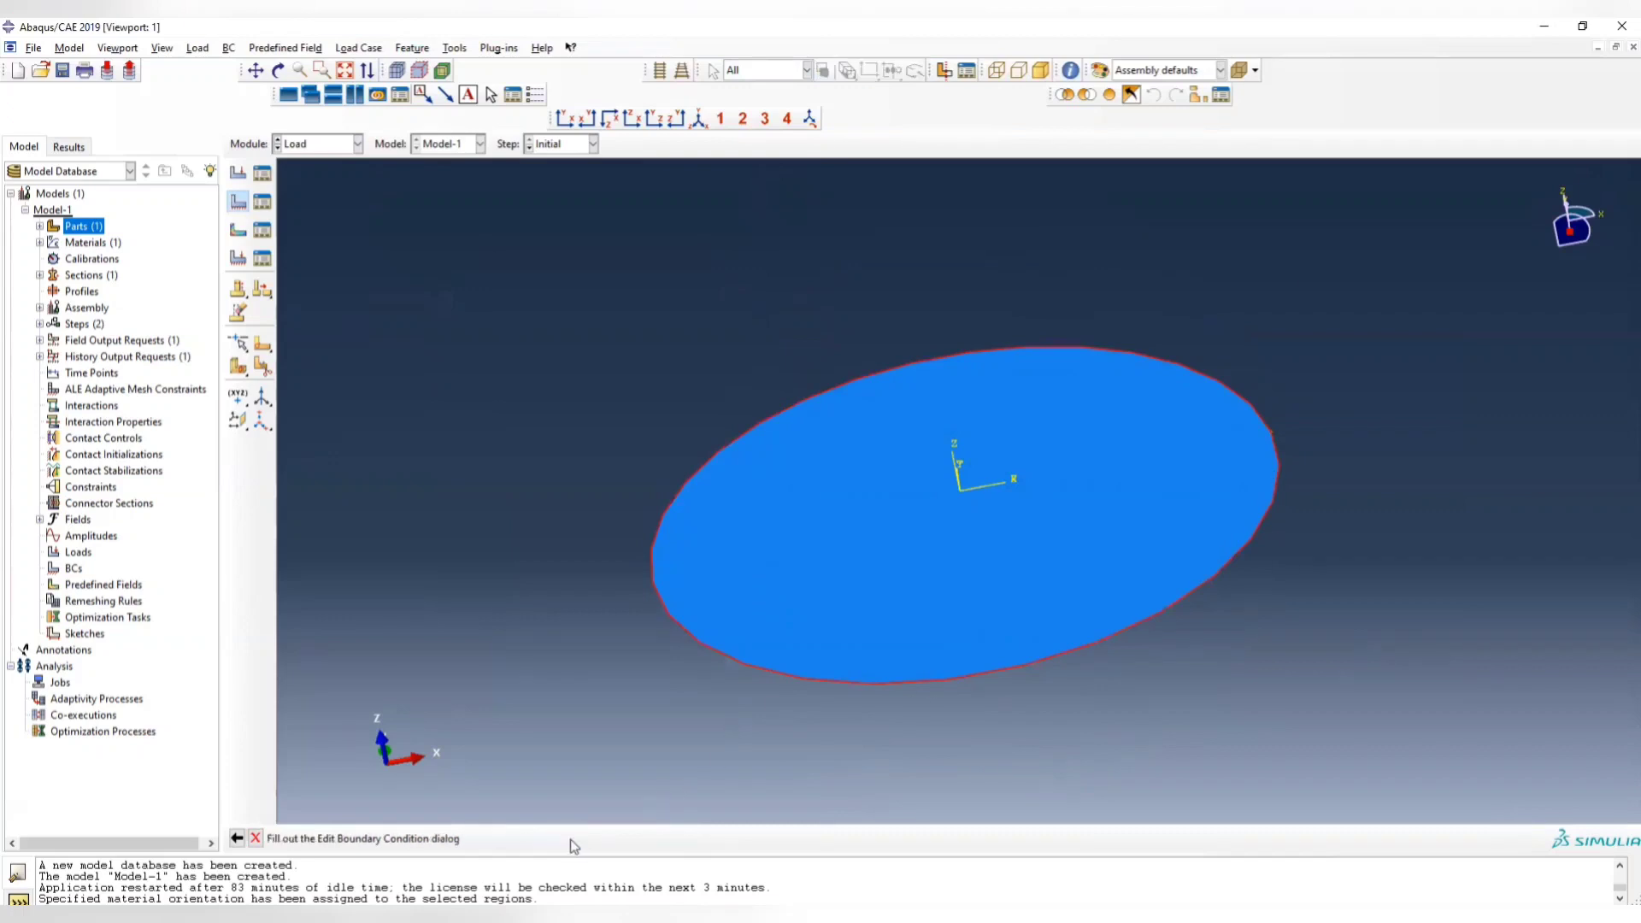
{"action": "left_click", "coordinate": [1017, 622]}
{"action": "left_click", "coordinate": [1025, 668]}
{"action": "left_click_drag", "start_coordinate": [890, 678], "coordinate": [989, 447], "text": "ctrl+alt"}
{"action": "left_click_drag", "start_coordinate": [1092, 630], "coordinate": [1044, 696], "text": "ctrl+alt"}
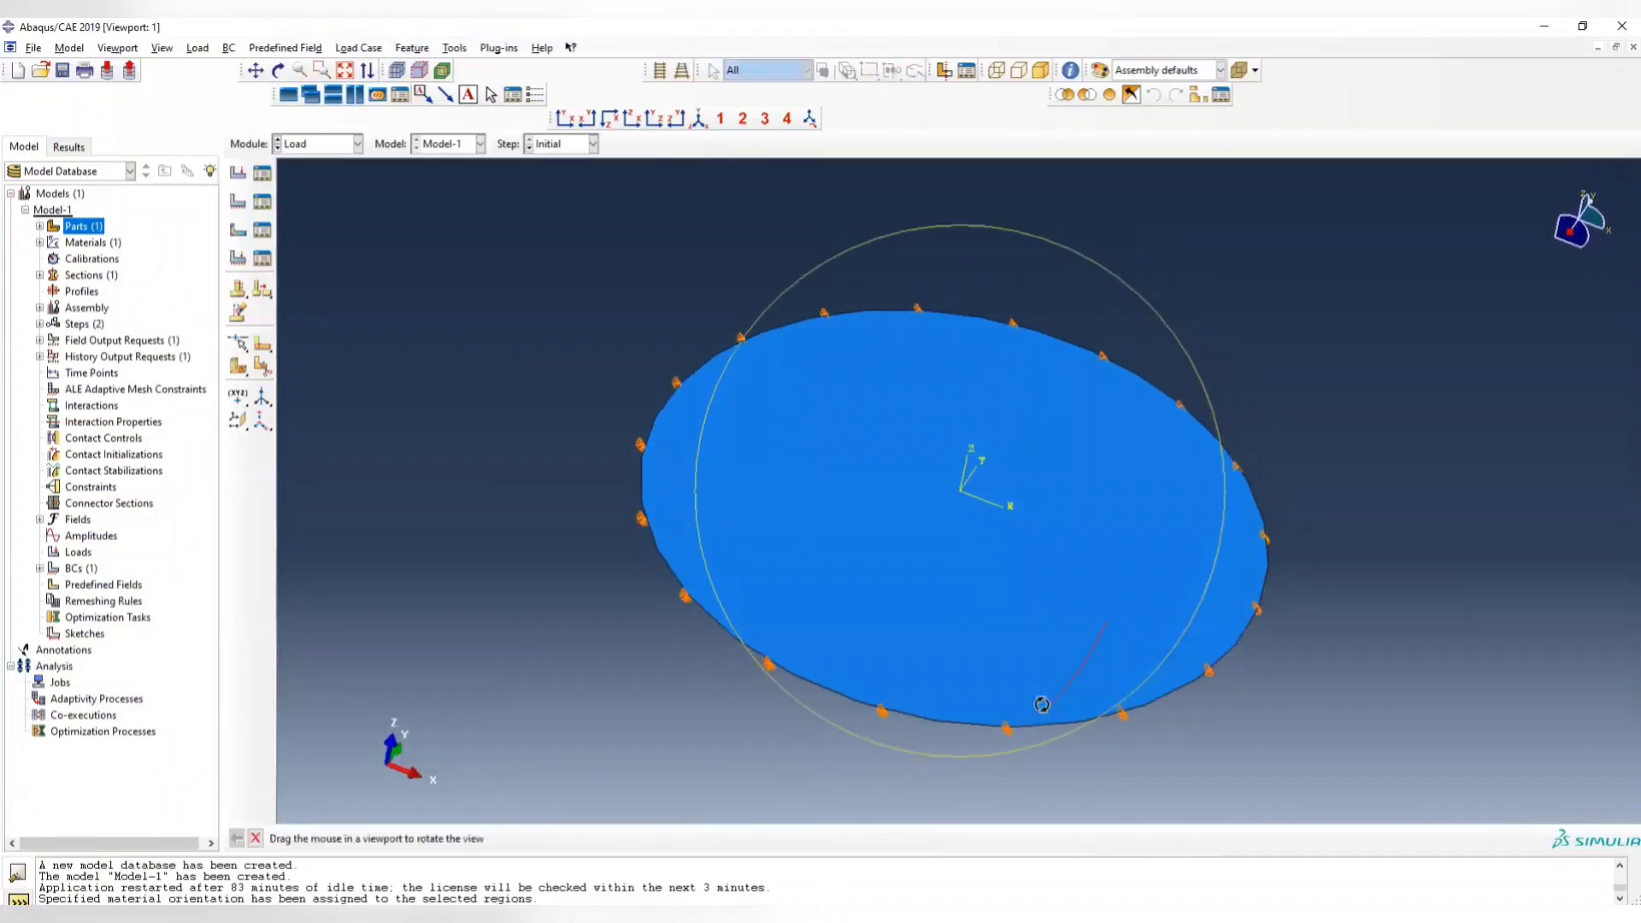
{"action": "left_click", "coordinate": [313, 145]}
Start a pressure load named dynamic_pressure in the static step
{"action": "left_click", "coordinate": [320, 247]}
{"action": "left_click", "coordinate": [239, 173]}
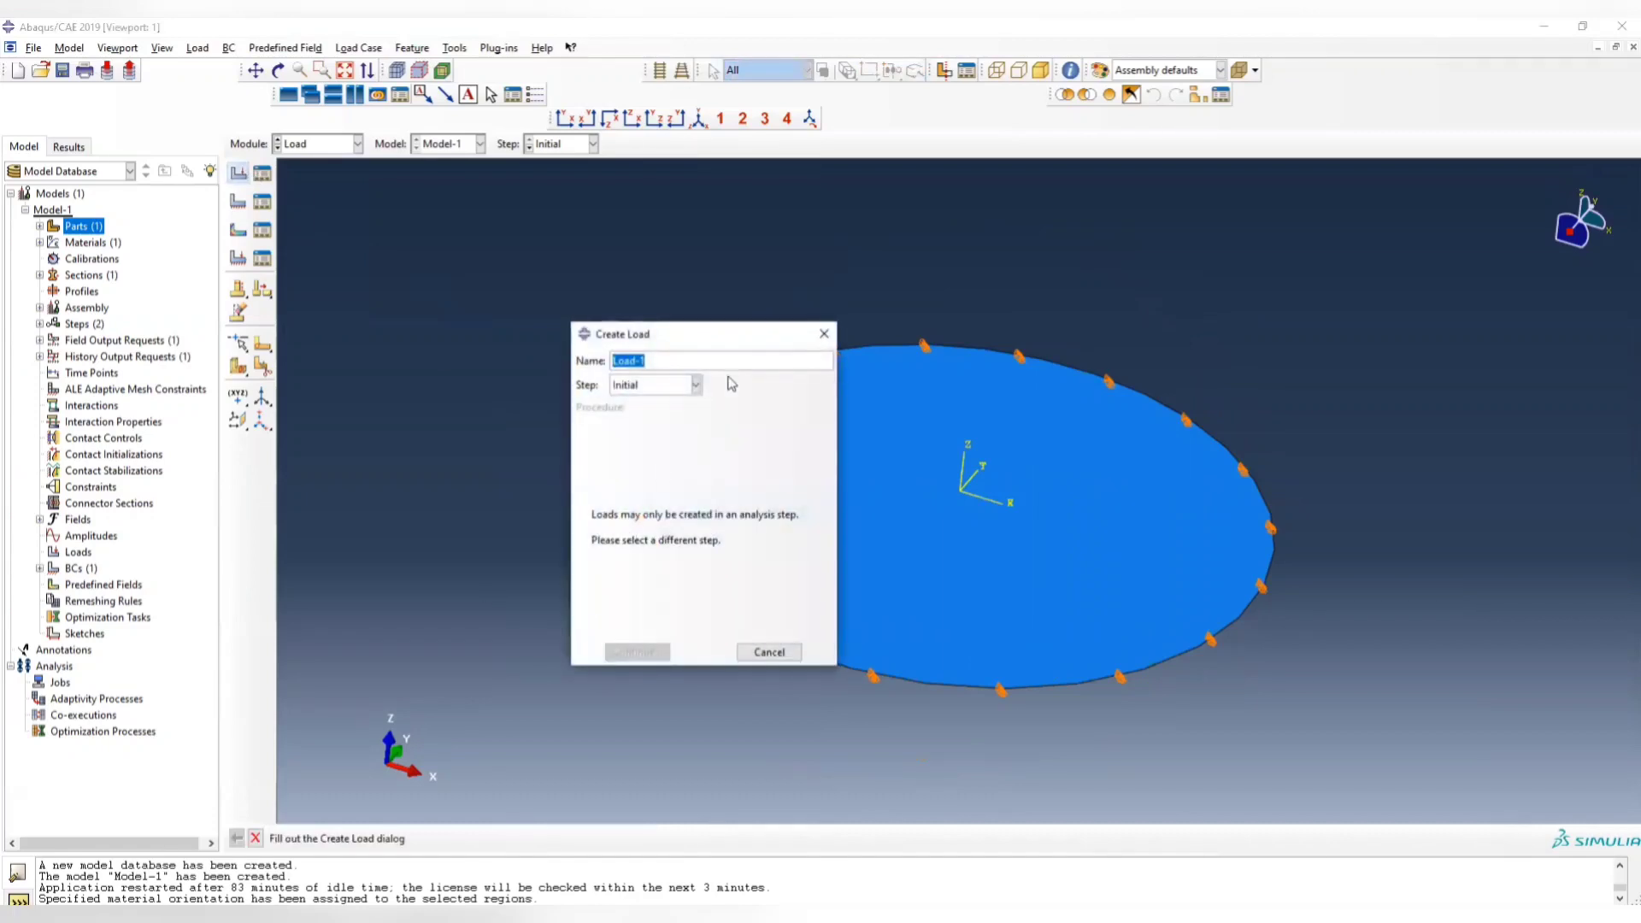
{"action": "left_click", "coordinate": [697, 386]}
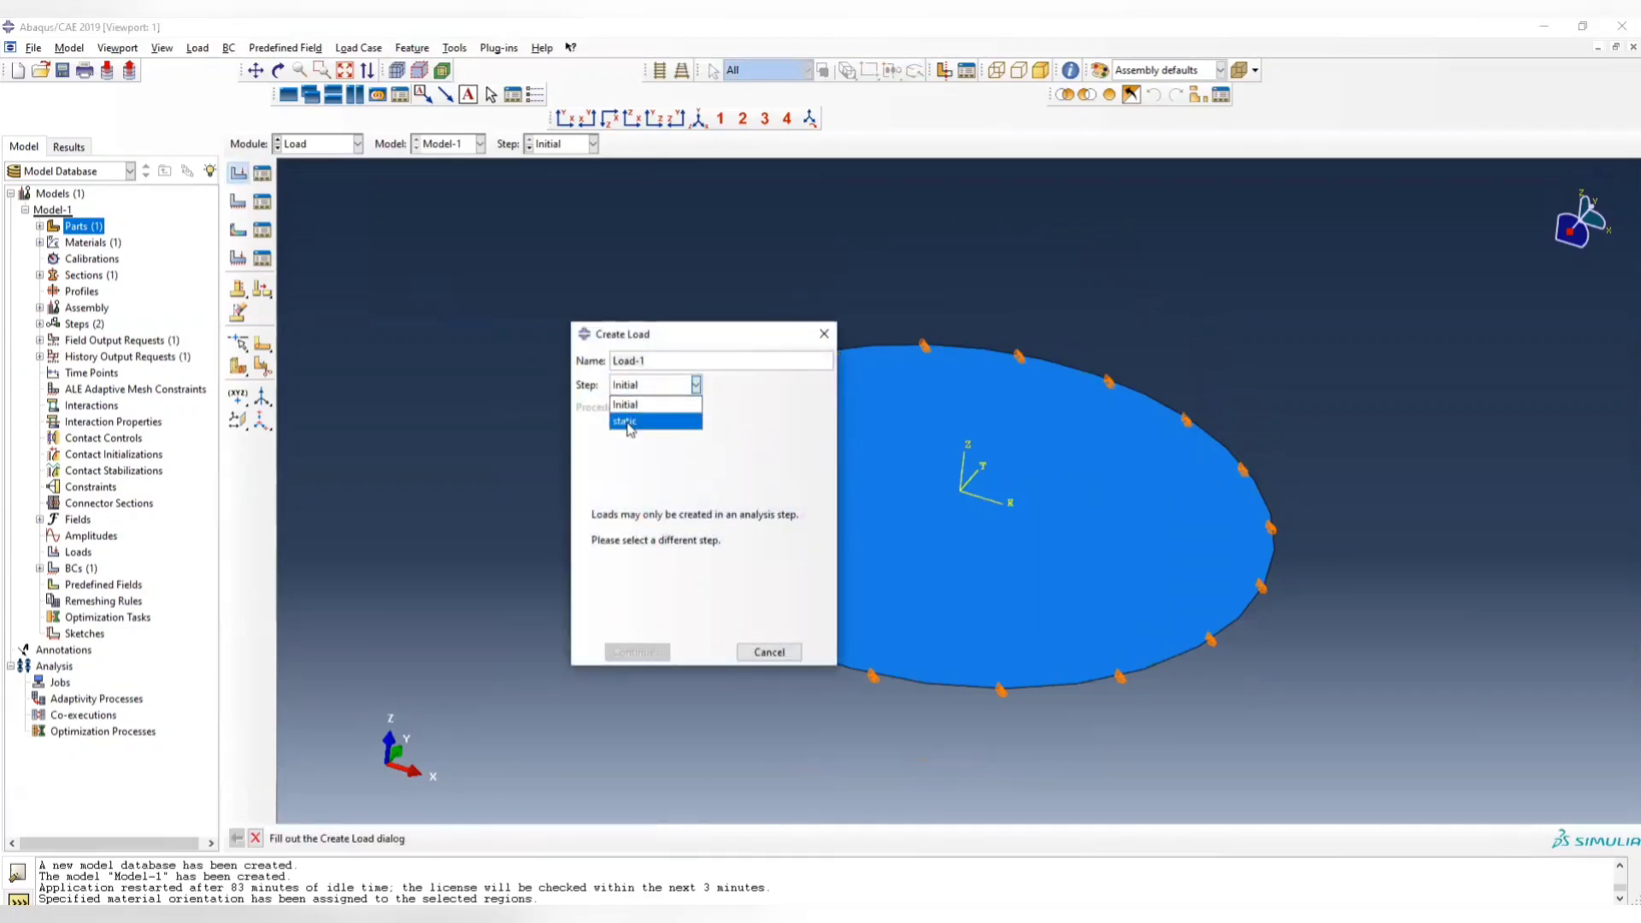
{"action": "left_click", "coordinate": [627, 422]}
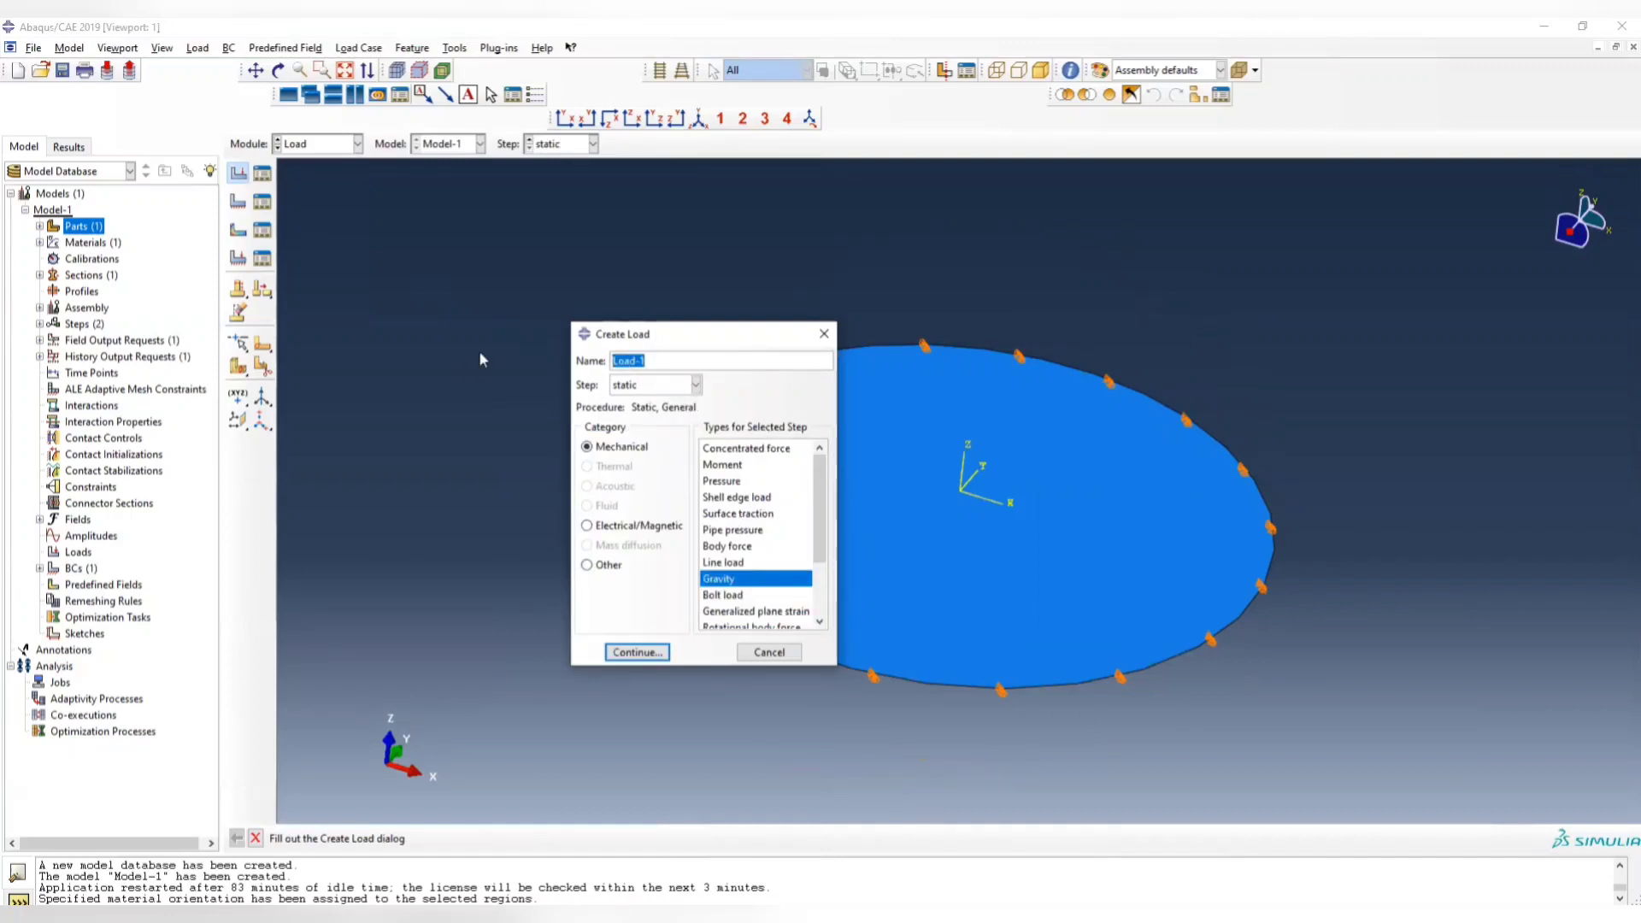
{"action": "type", "text": "dynamic_pressure"}
{"action": "left_click", "coordinate": [746, 480]}
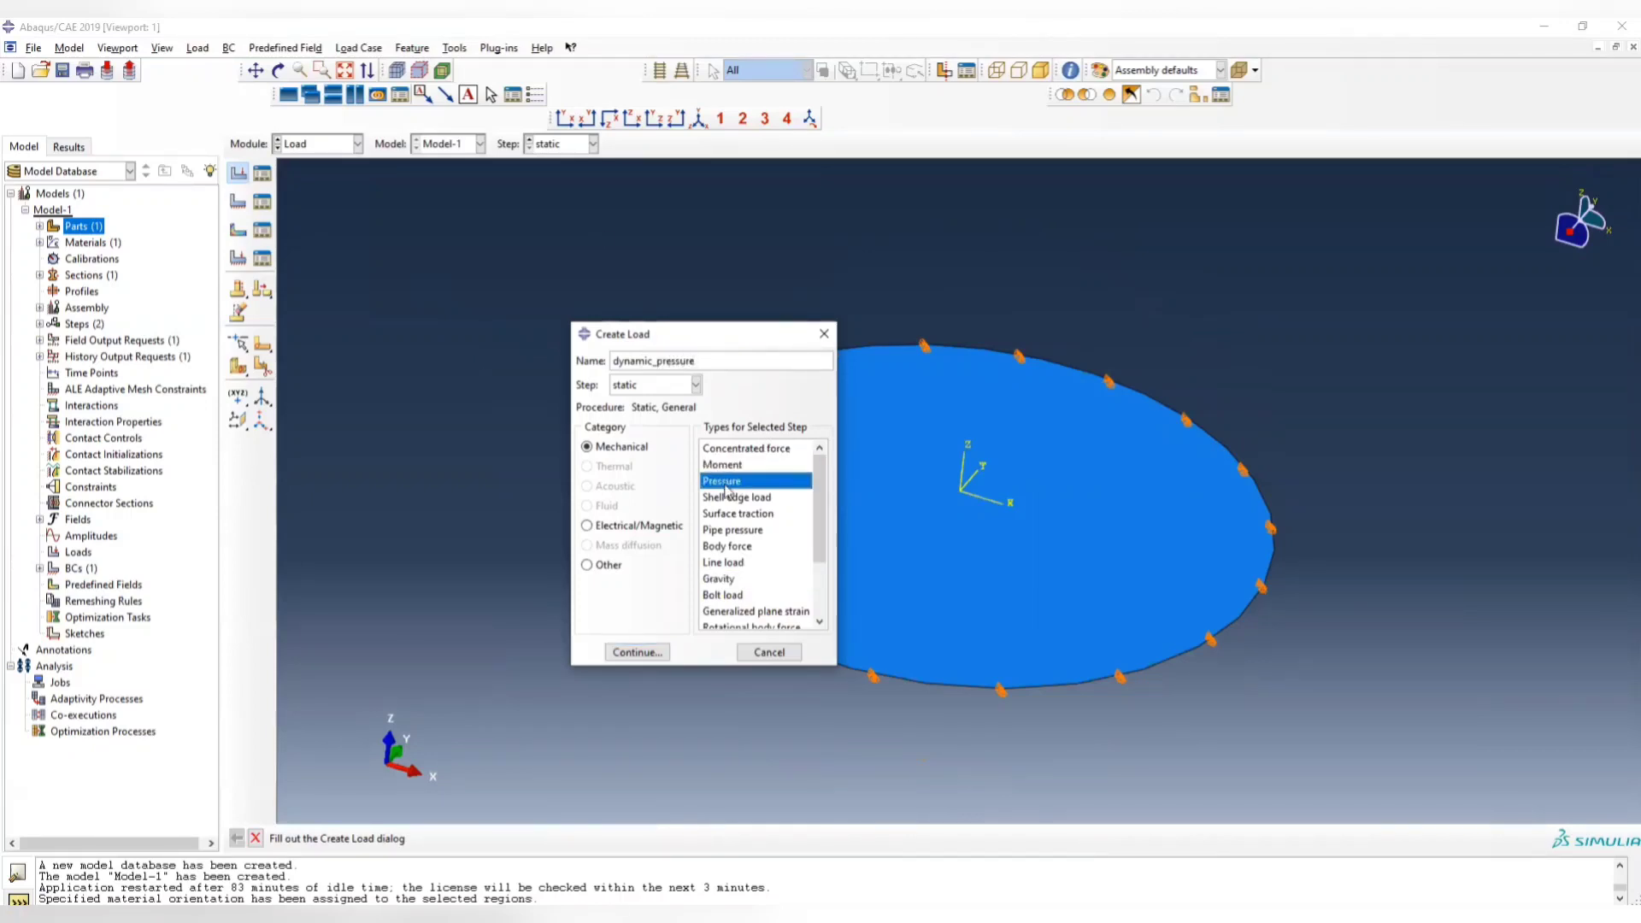
{"action": "left_click", "coordinate": [636, 653]}
Apply dynamic_pressure of 1481.1 on the brown side of the disk surface
{"action": "left_click_drag", "start_coordinate": [649, 663], "coordinate": [1030, 601], "text": "ctrl+alt"}
{"action": "left_click", "coordinate": [966, 537]}
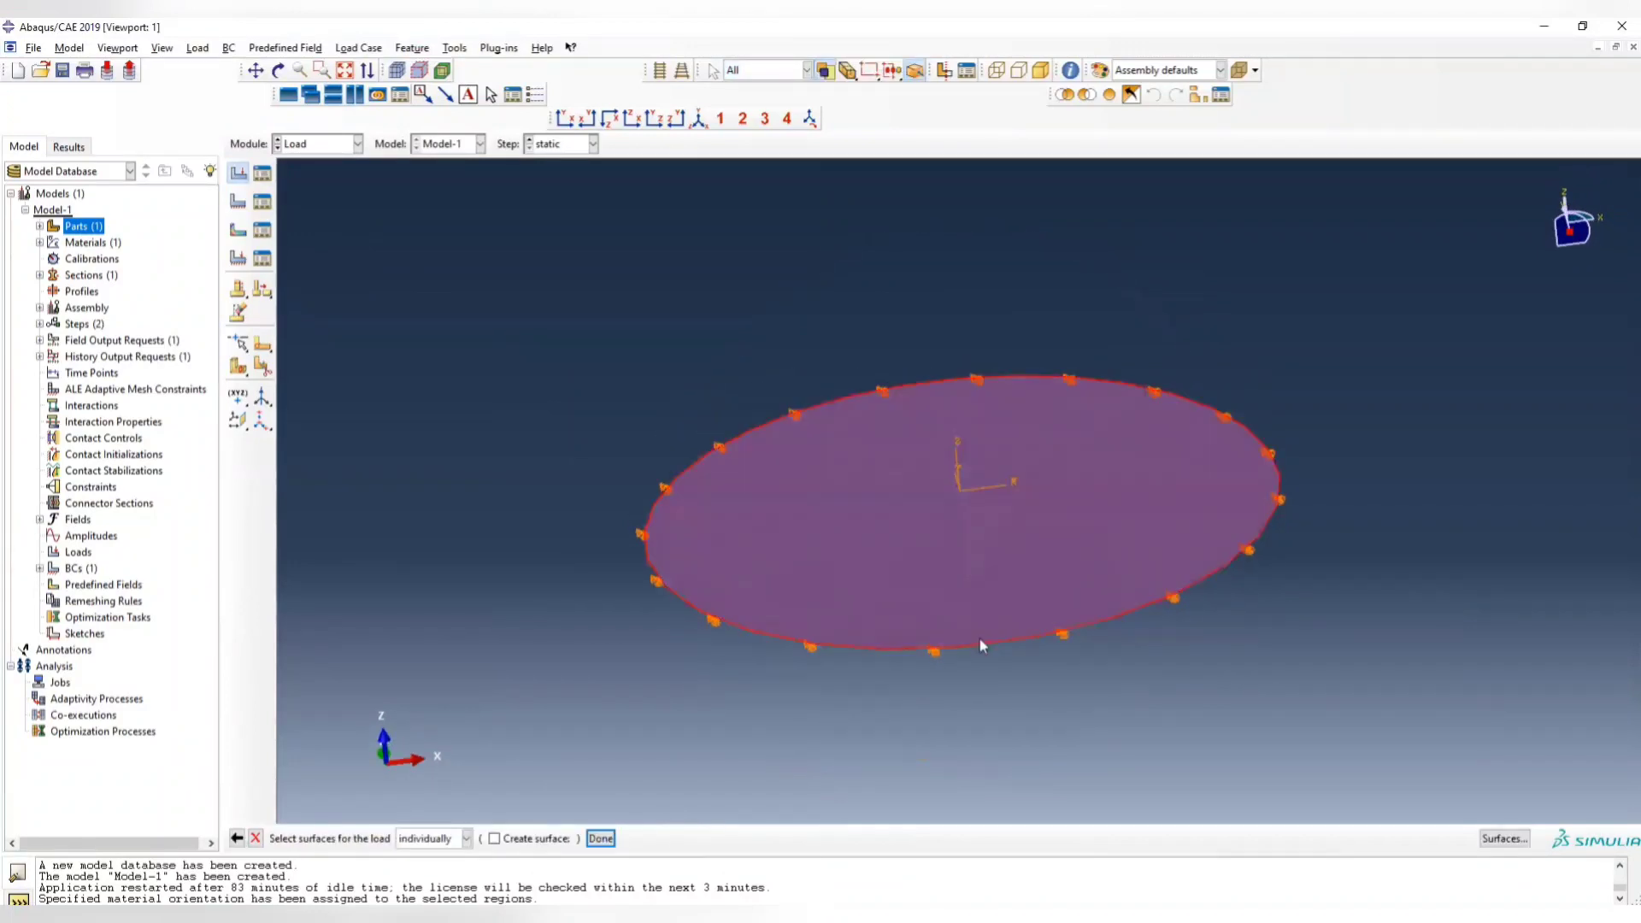
{"action": "left_click", "coordinate": [601, 838]}
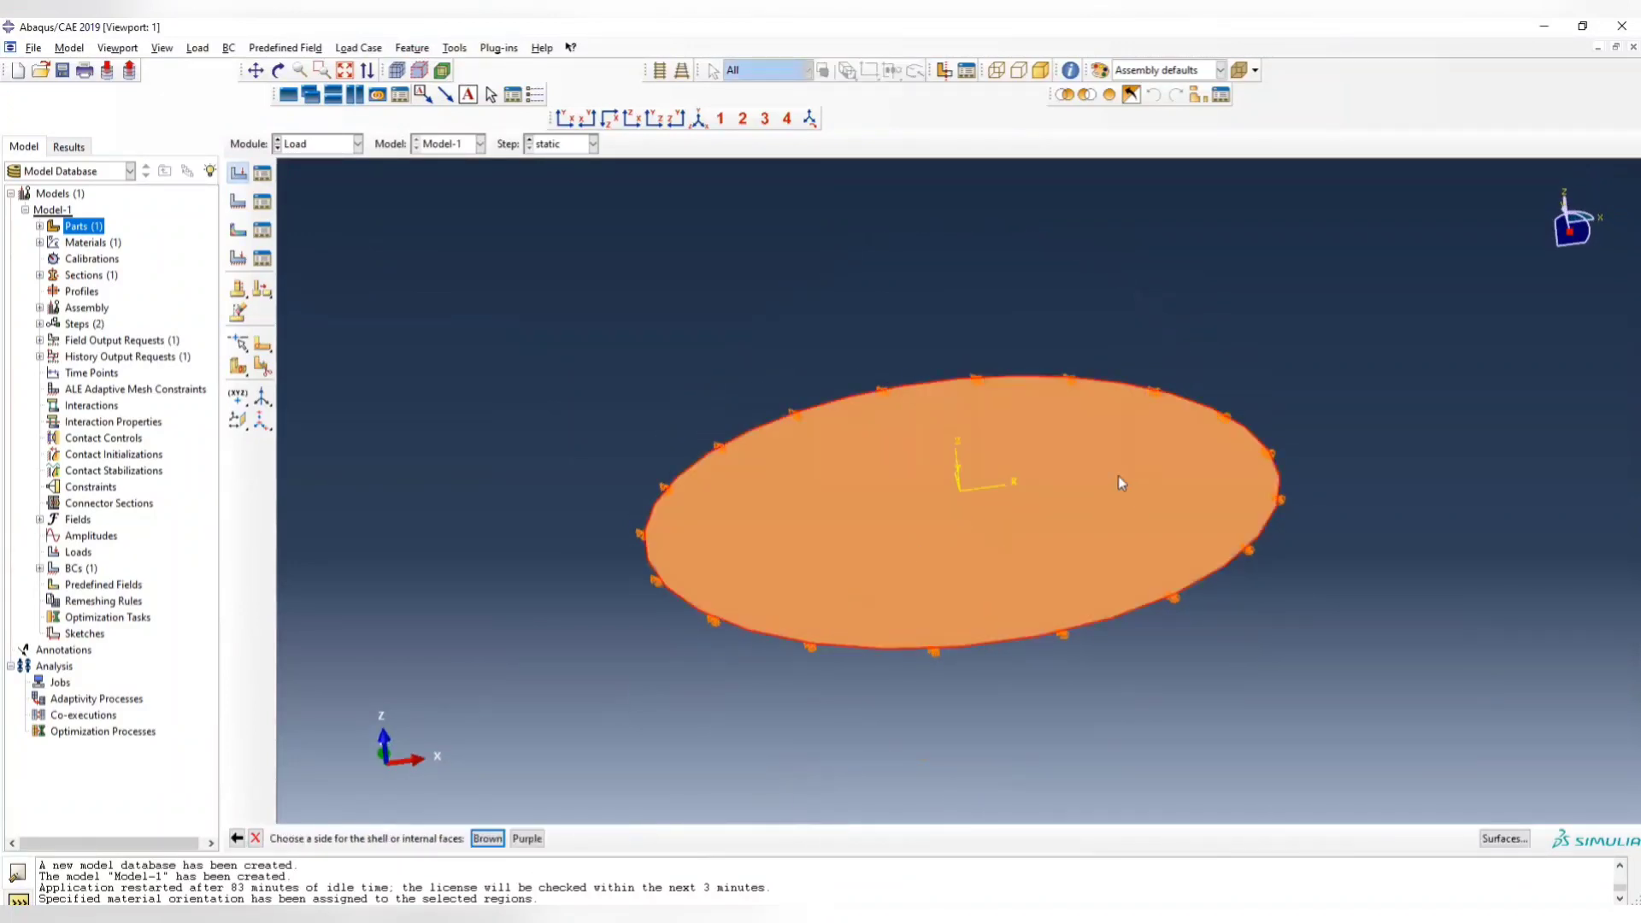
{"action": "left_click_drag", "start_coordinate": [1110, 479], "coordinate": [795, 641], "text": "ctrl+alt"}
{"action": "left_click_drag", "start_coordinate": [954, 555], "coordinate": [964, 317], "text": "ctrl+alt"}
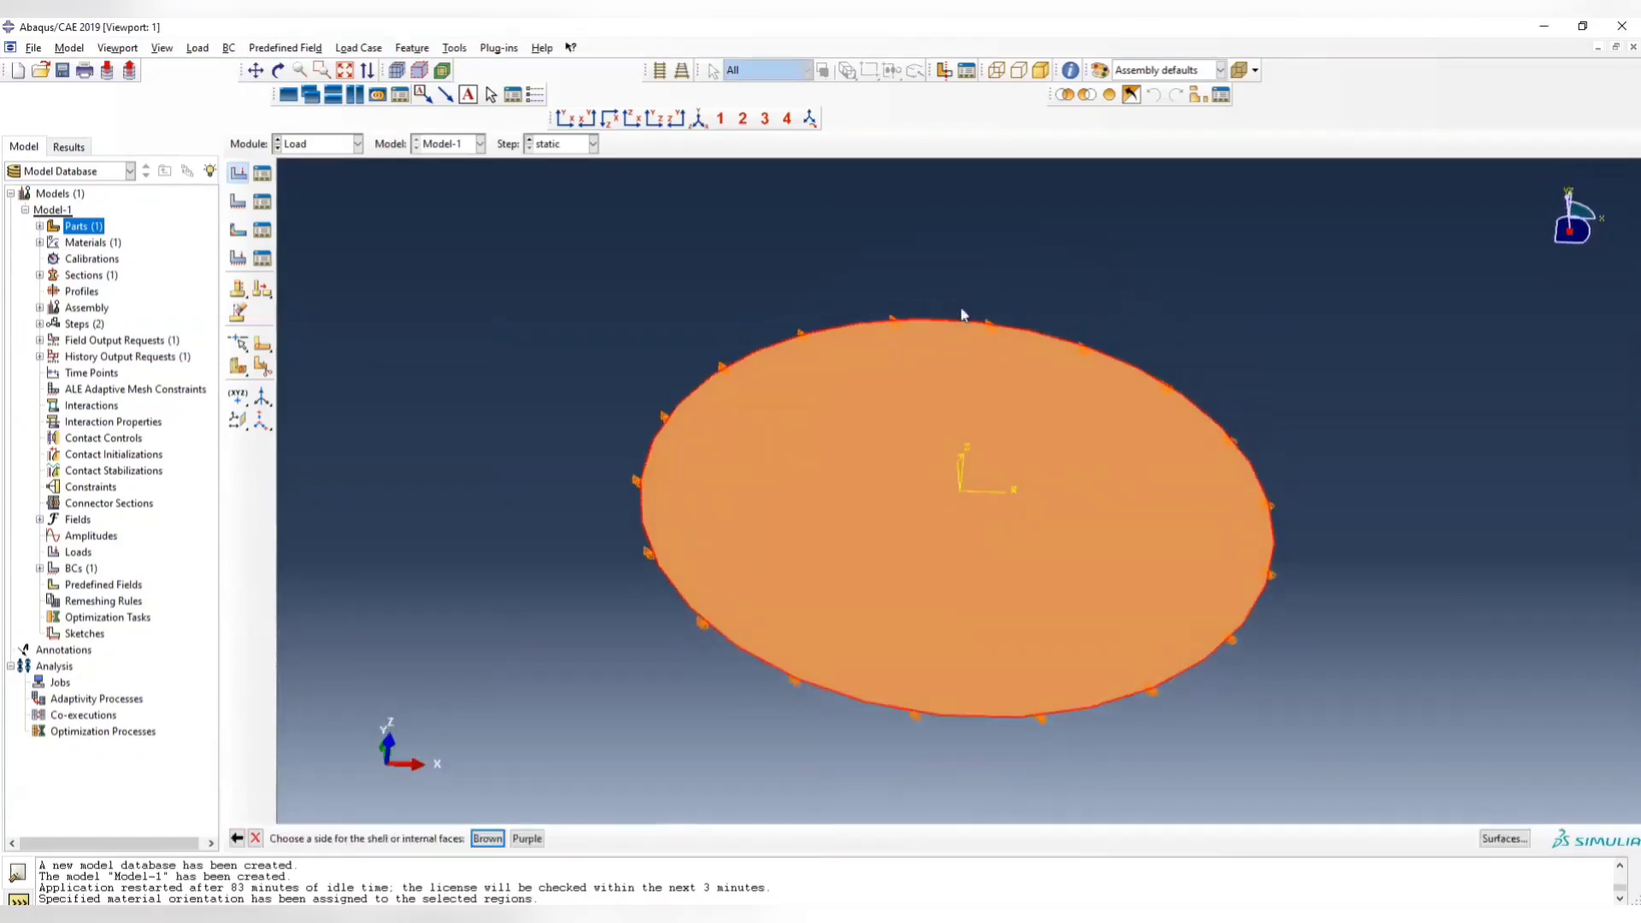
{"action": "left_click", "coordinate": [487, 839]}
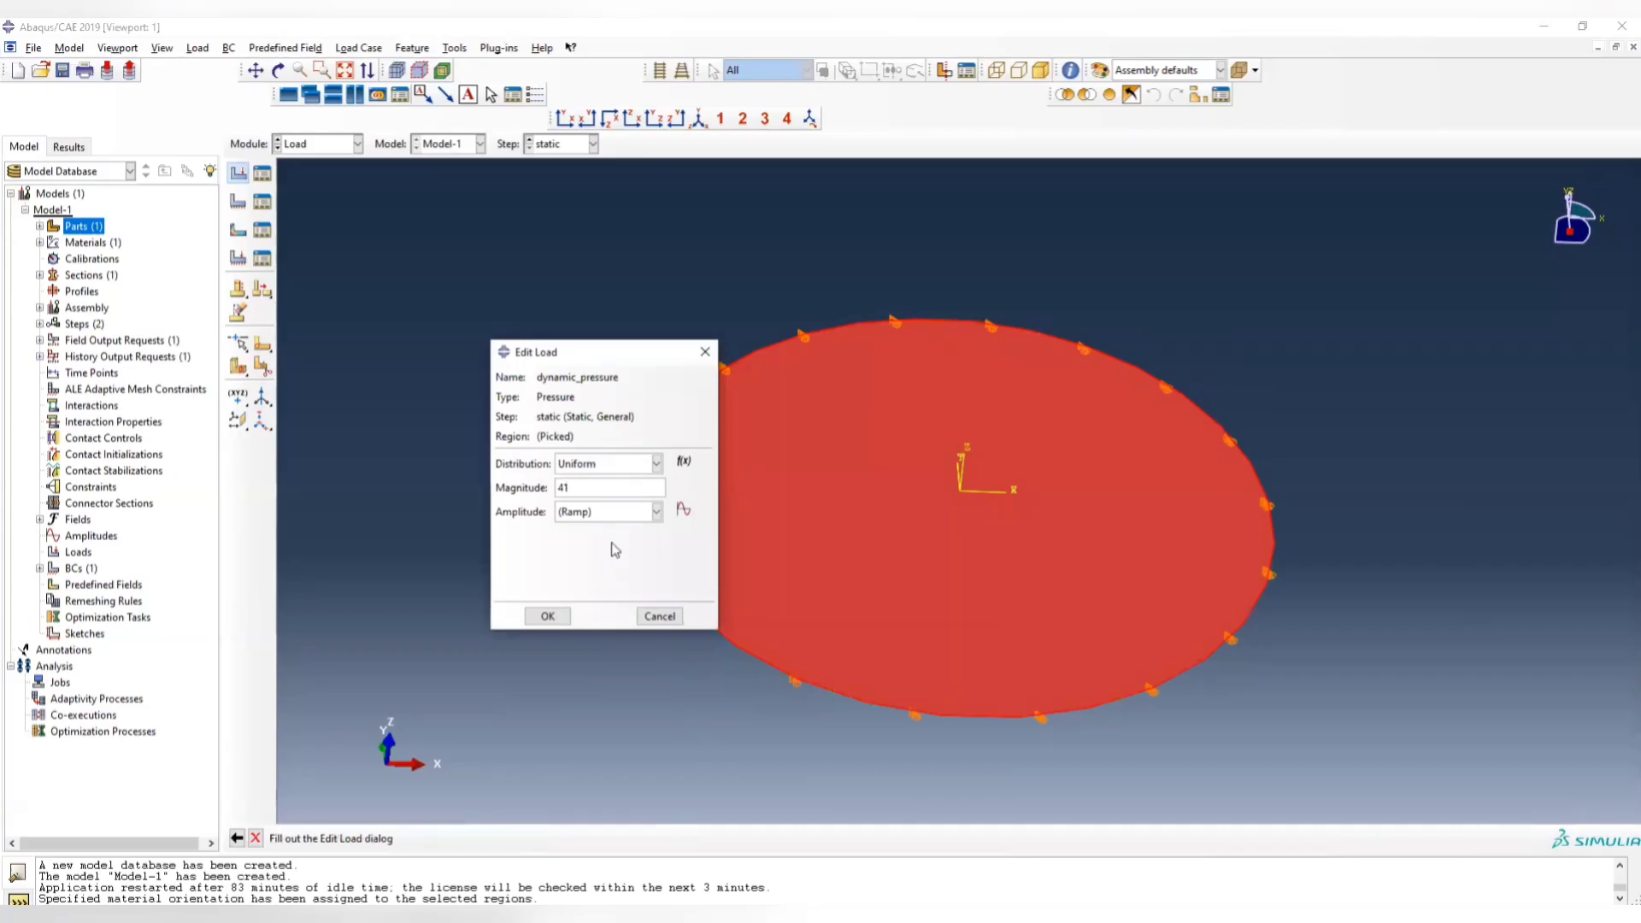
{"action": "type", "text": "1481.1"}
{"action": "left_click", "coordinate": [547, 616]}
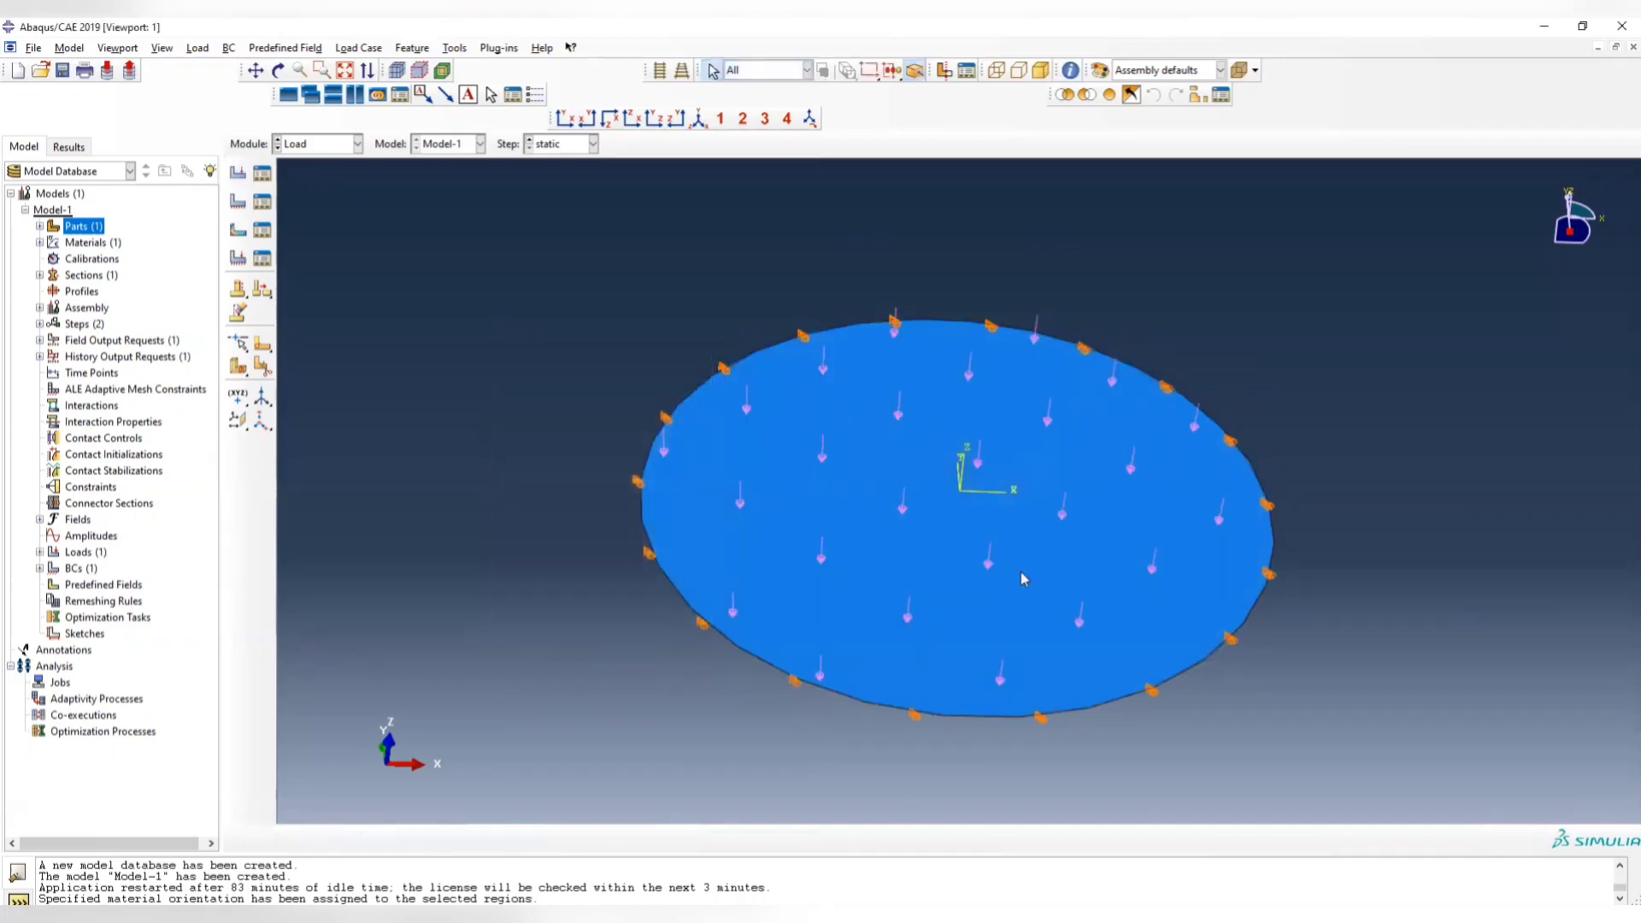
{"action": "left_click_drag", "start_coordinate": [1026, 580], "coordinate": [1018, 530], "text": "ctrl+alt"}
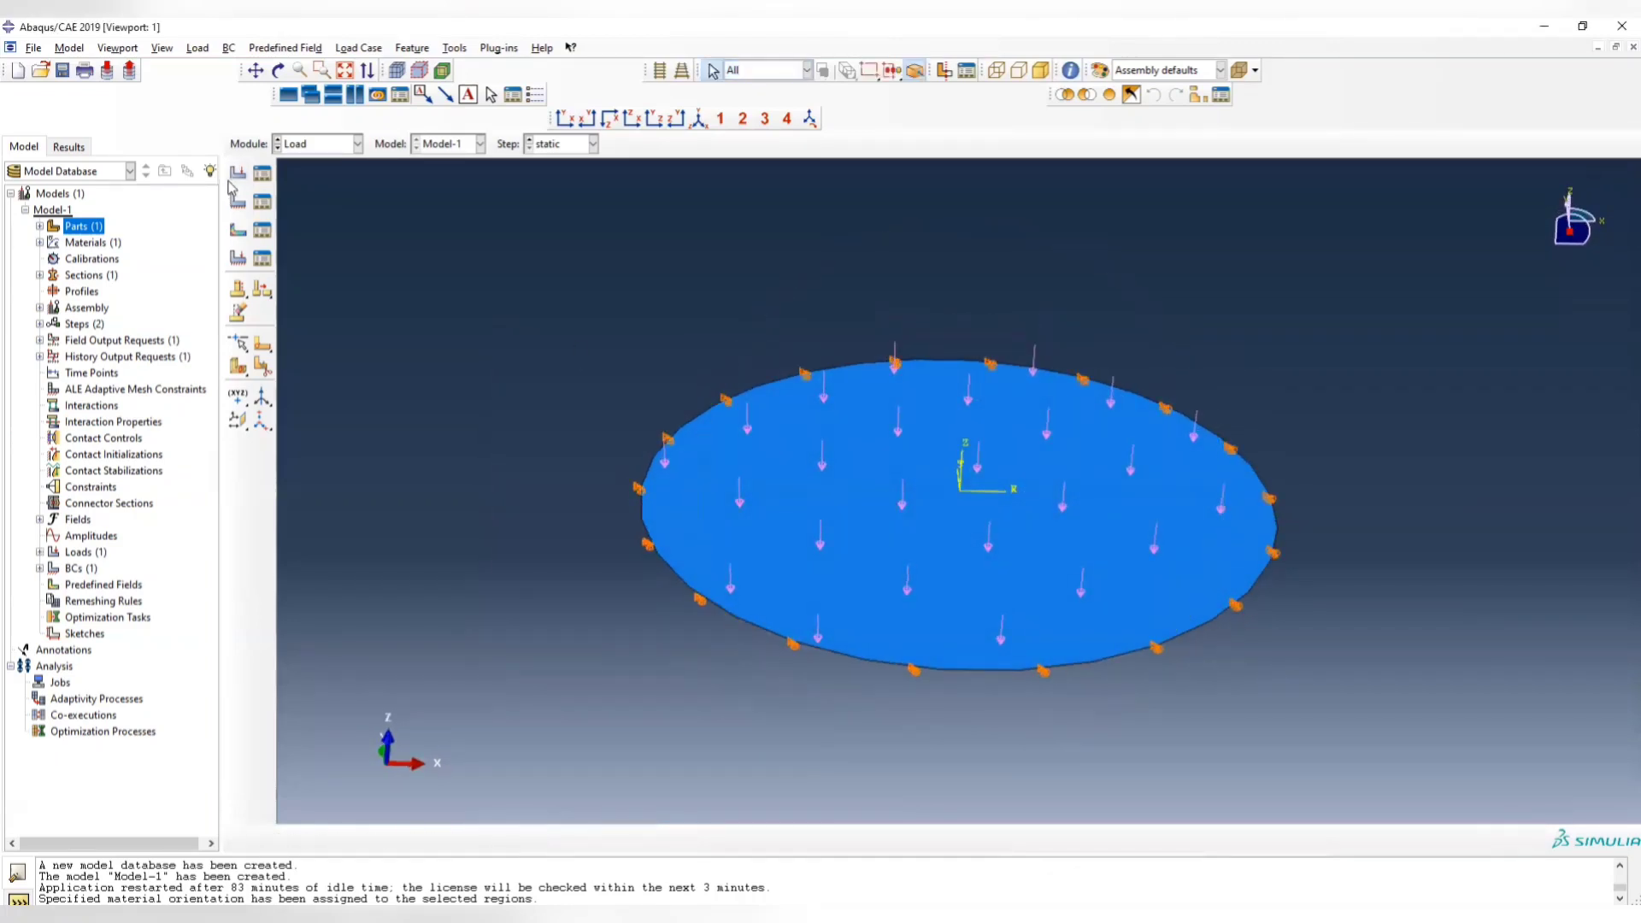
Start a gravity load named gravity in the static step
{"action": "left_click", "coordinate": [237, 174]}
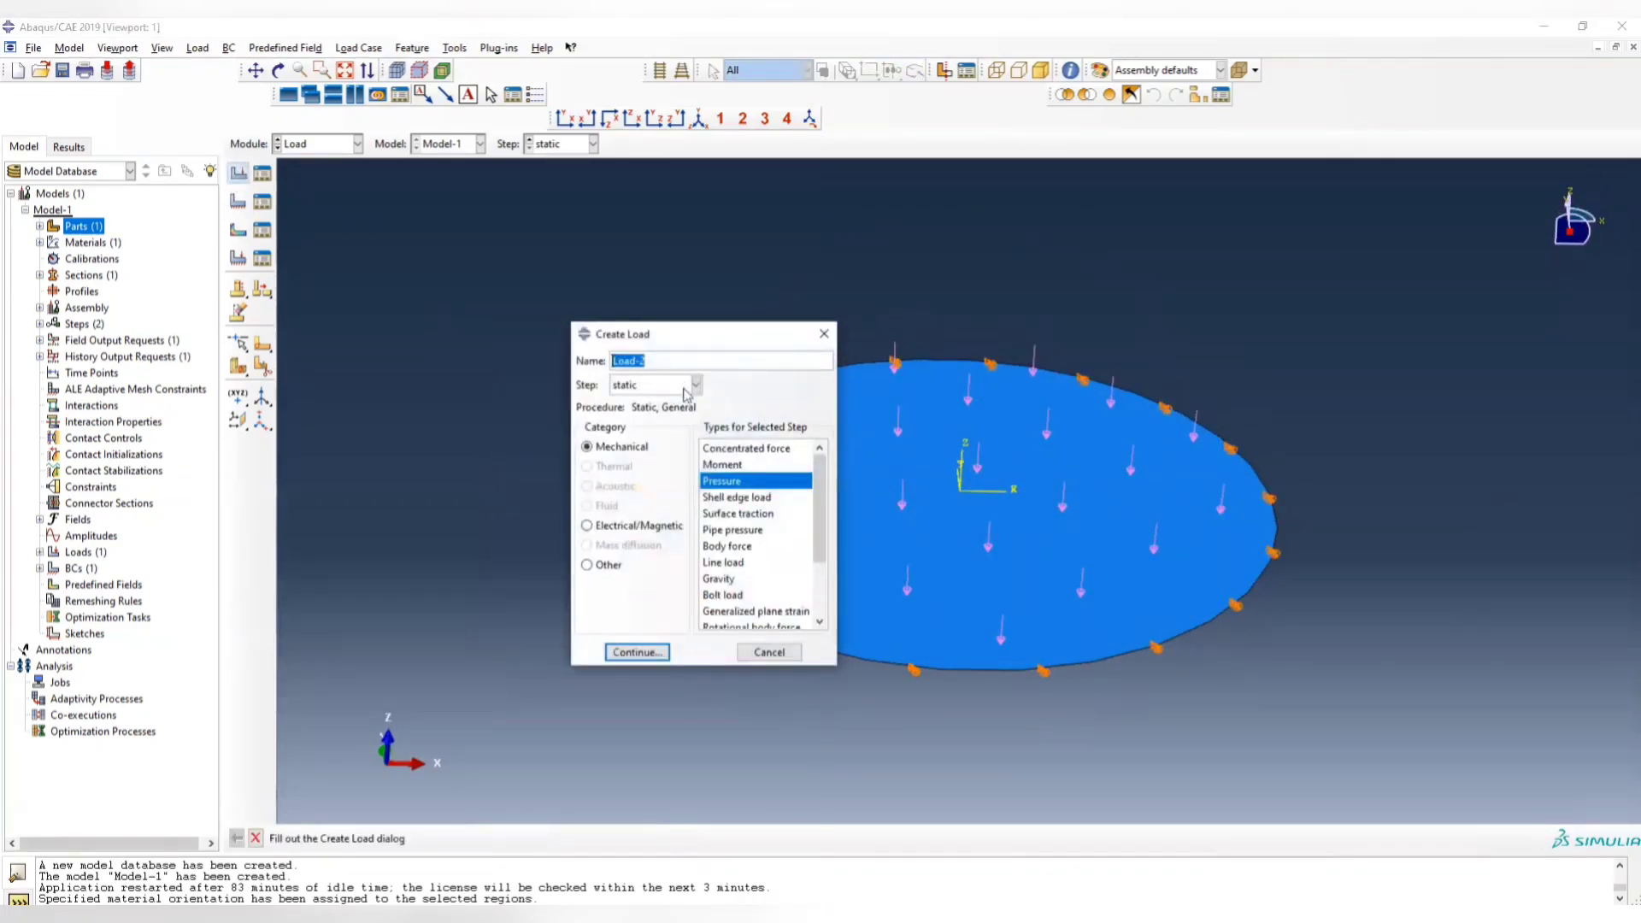
{"action": "left_click", "coordinate": [694, 386]}
{"action": "left_click", "coordinate": [637, 404]}
{"action": "left_click_drag", "start_coordinate": [672, 360], "coordinate": [626, 361]}
{"action": "left_click_drag", "start_coordinate": [203, 342], "coordinate": [307, 279]}
{"action": "type", "text": "gravity"}
{"action": "left_click", "coordinate": [724, 581]}
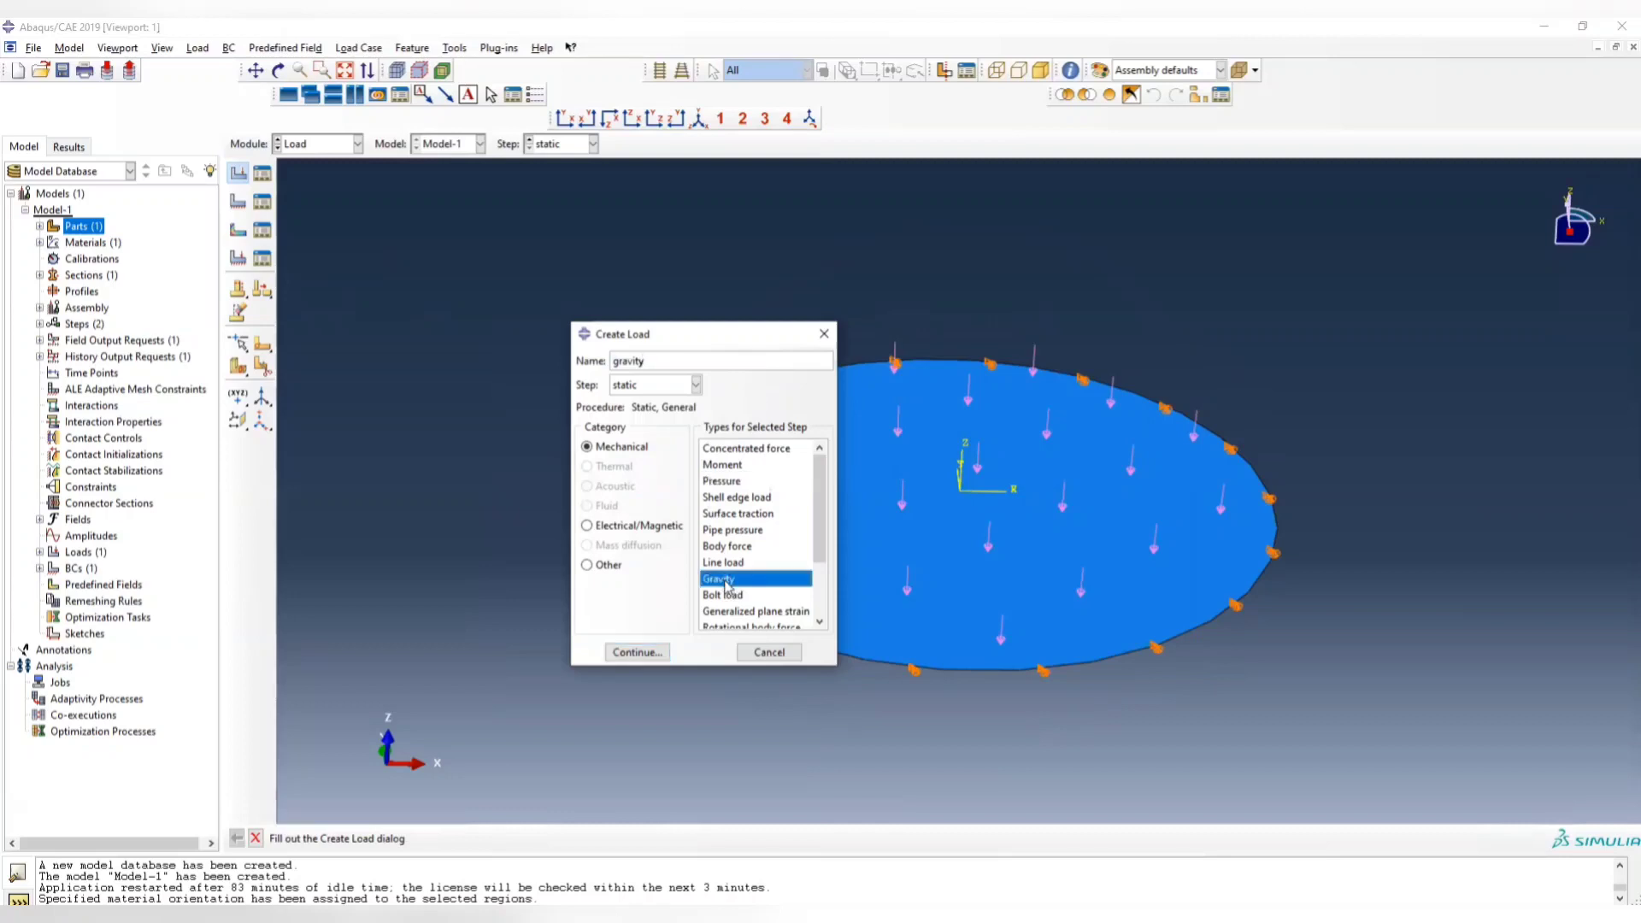
{"action": "left_click", "coordinate": [658, 655]}
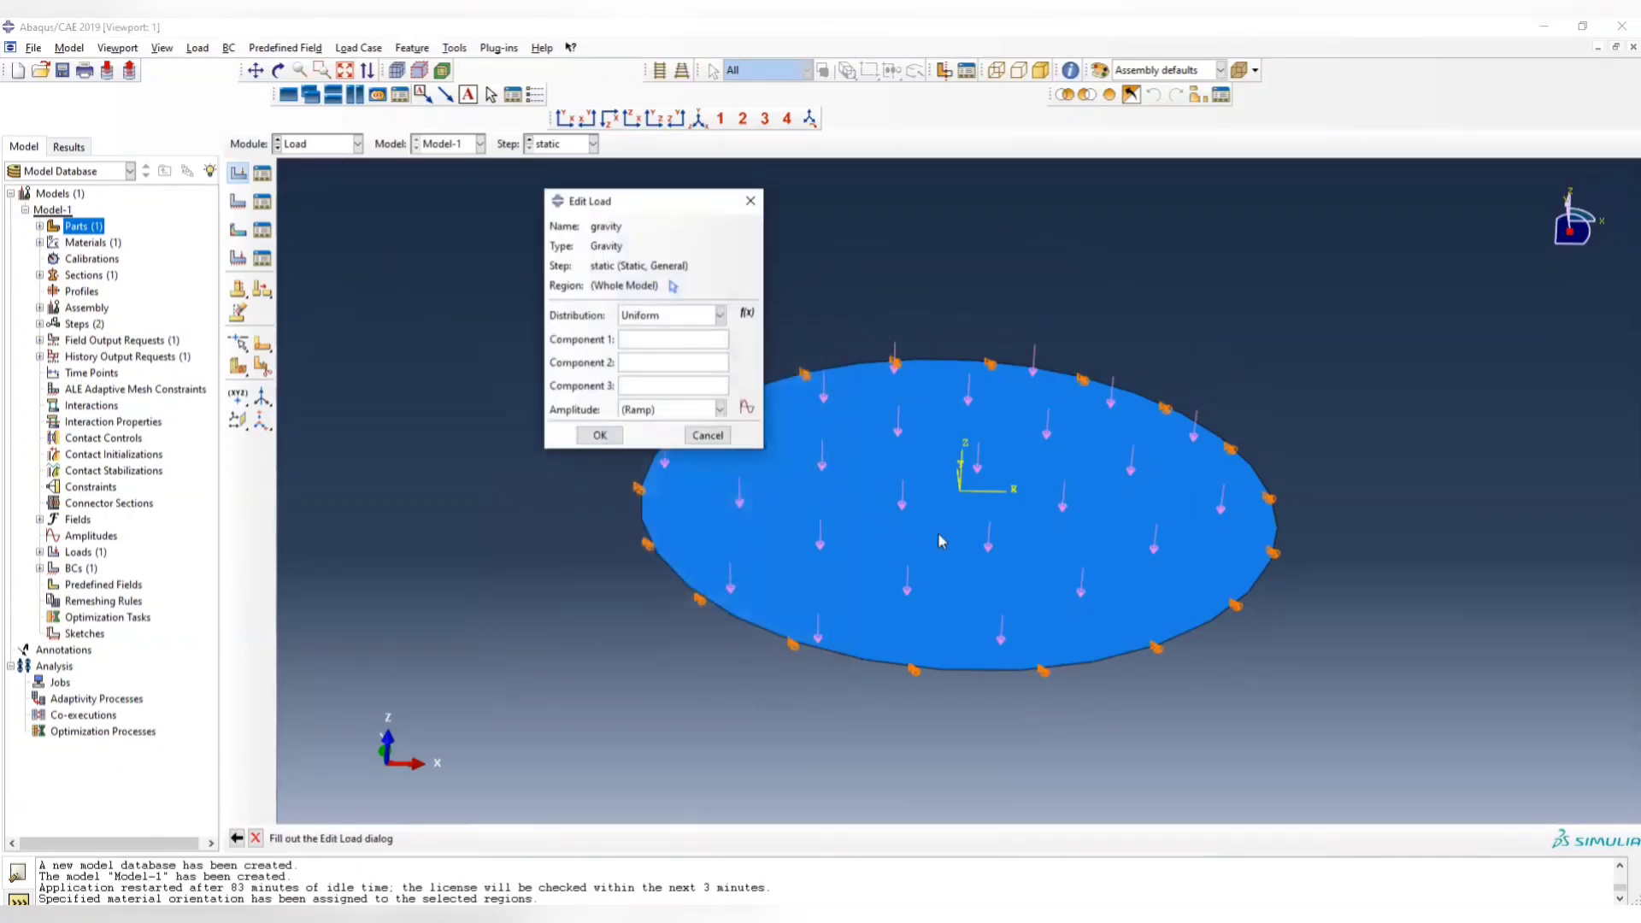
Set the gravity components to 0, 0 and -9.81 along Z
{"action": "left_click_drag", "start_coordinate": [949, 513], "coordinate": [921, 512], "text": "ctrl+alt"}
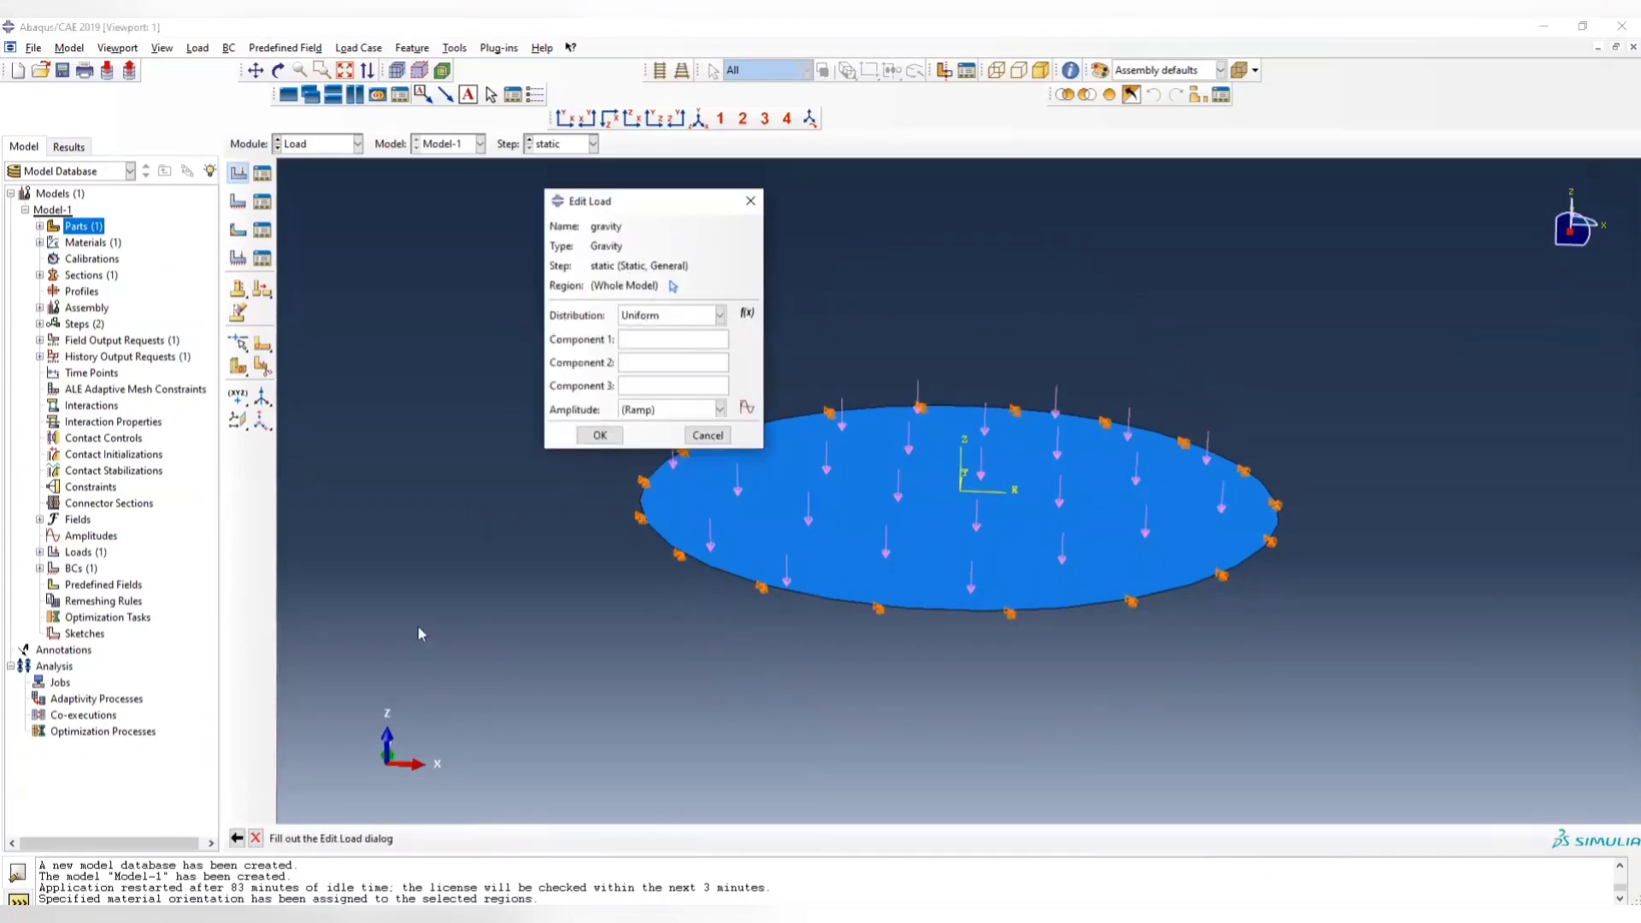
{"action": "left_click_drag", "start_coordinate": [769, 568], "coordinate": [759, 577], "text": "ctrl+alt"}
{"action": "left_click_drag", "start_coordinate": [912, 496], "coordinate": [958, 515], "text": "ctrl+alt"}
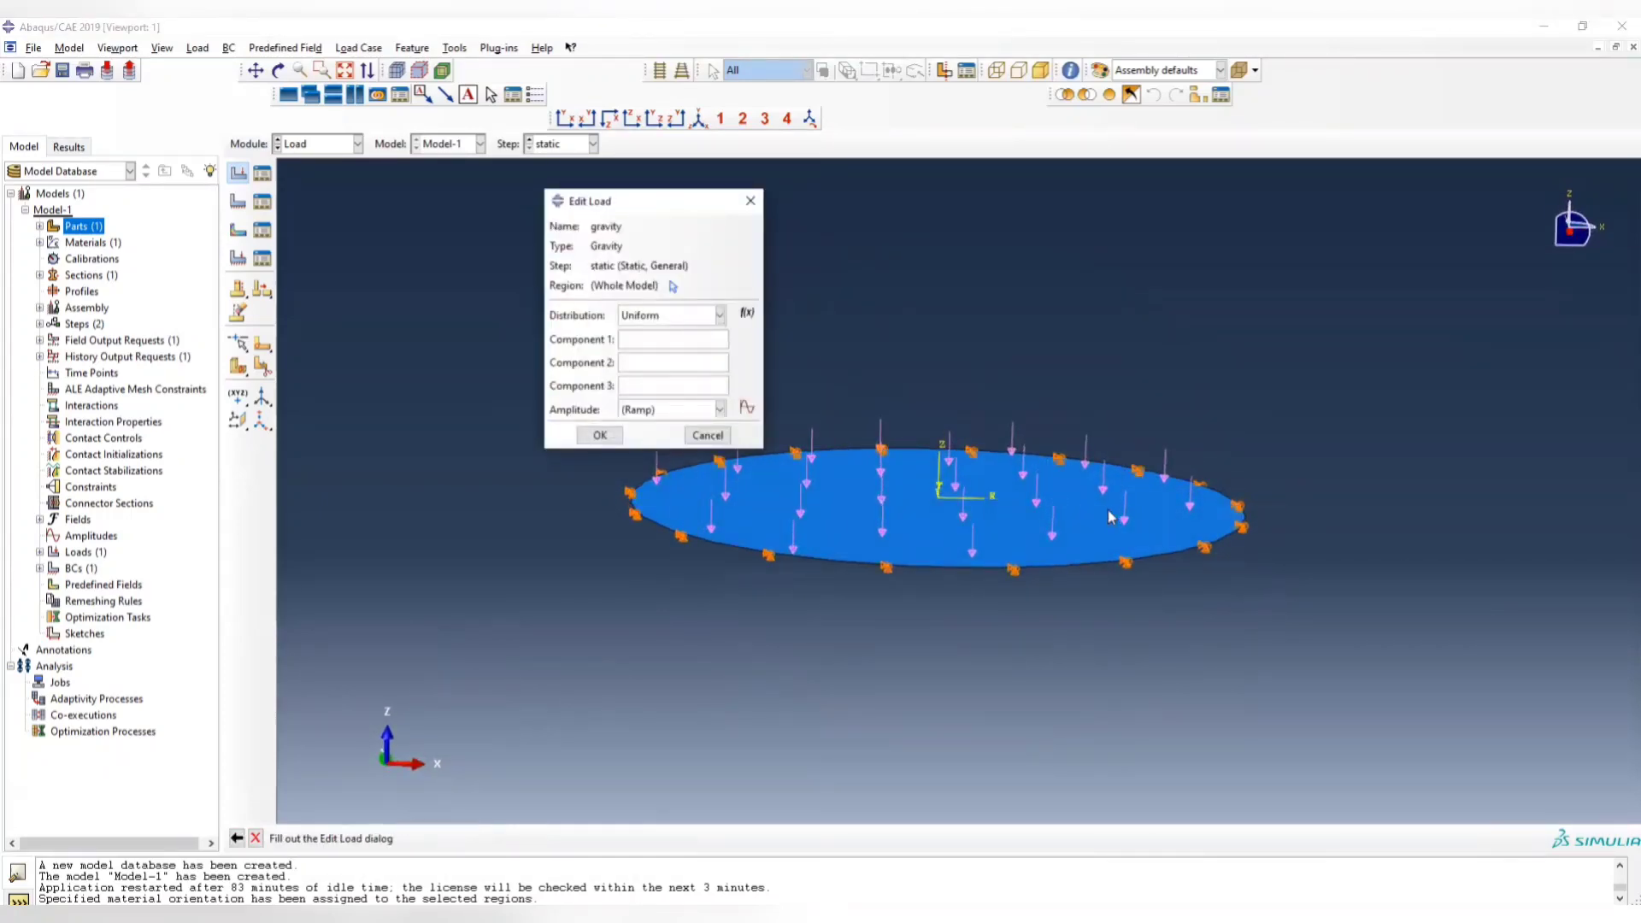
{"action": "left_click_drag", "start_coordinate": [1109, 517], "coordinate": [966, 393], "text": "ctrl+alt"}
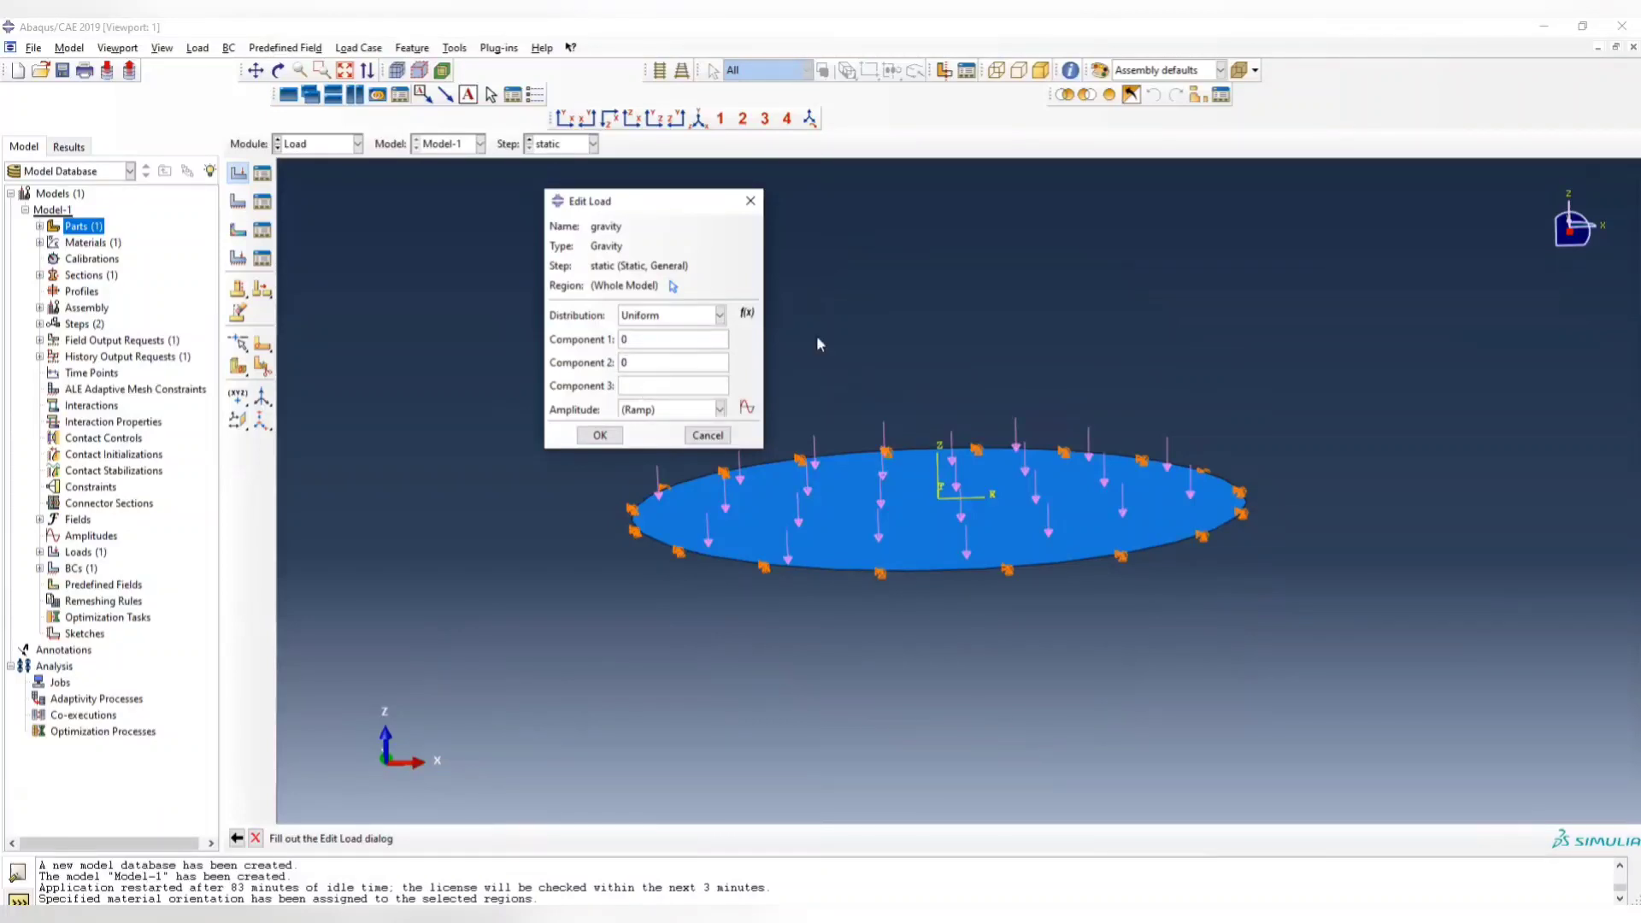
{"action": "type", "text": "-9.81"}
{"action": "left_click", "coordinate": [600, 435]}
{"action": "left_click_drag", "start_coordinate": [1154, 671], "coordinate": [965, 573], "text": "ctrl+alt"}
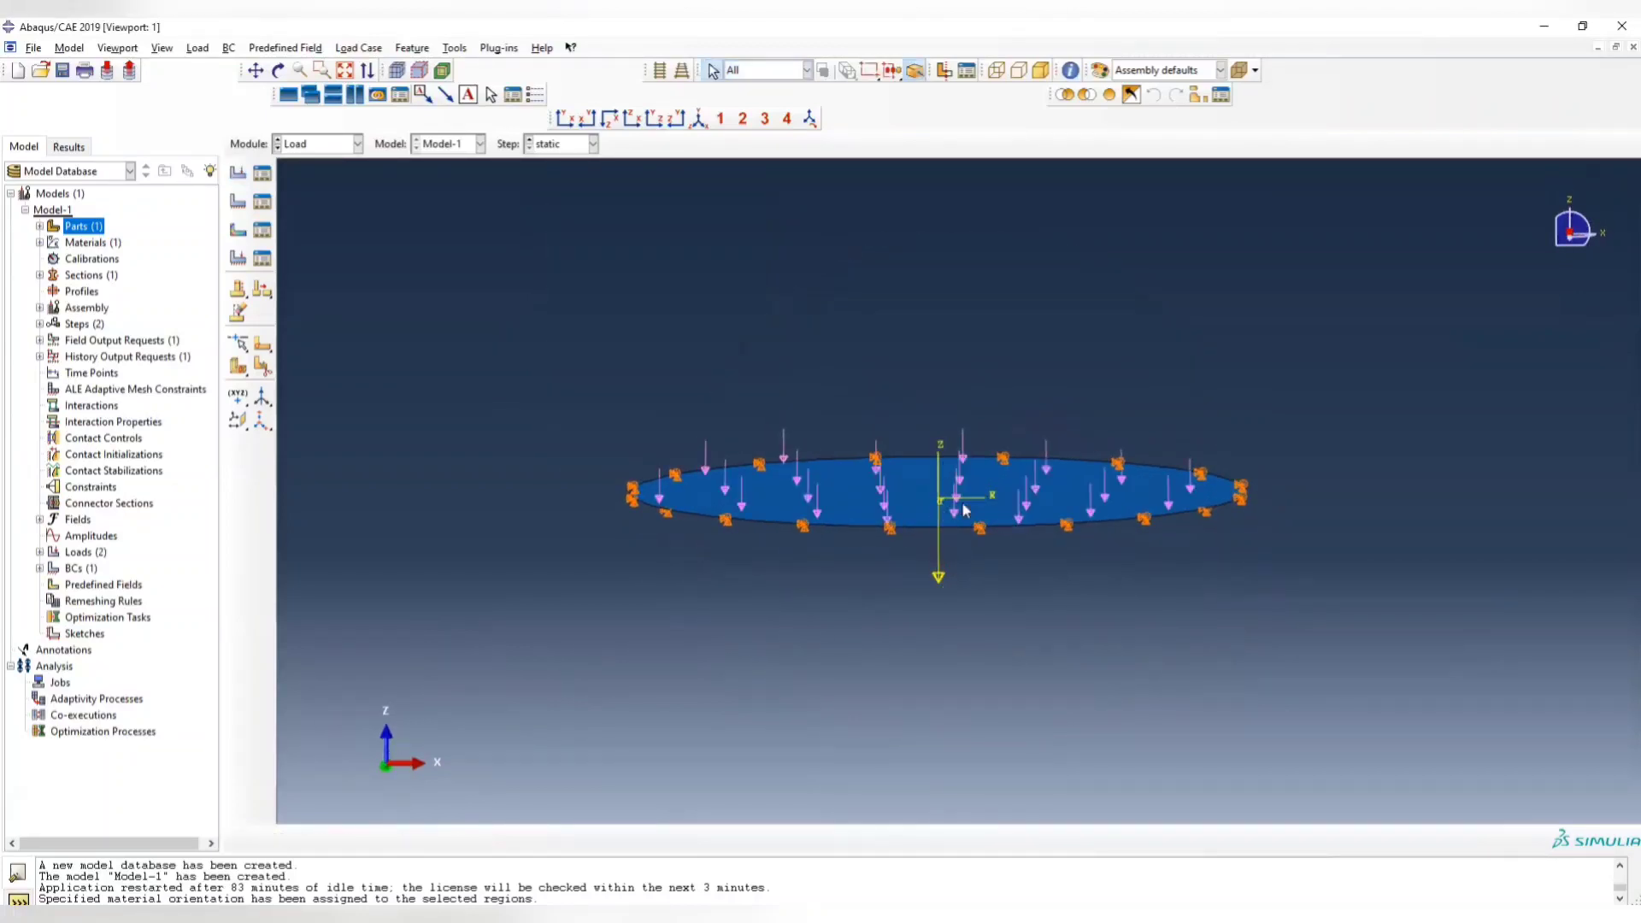
{"action": "mouse_move", "coordinate": [967, 503]}
{"action": "left_mouse_down", "text": "ctrl+alt"}
{"action": "mouse_move", "coordinate": [880, 414]}
{"action": "mouse_move", "coordinate": [981, 519]}
{"action": "left_mouse_up", "text": "ctrl+alt"}
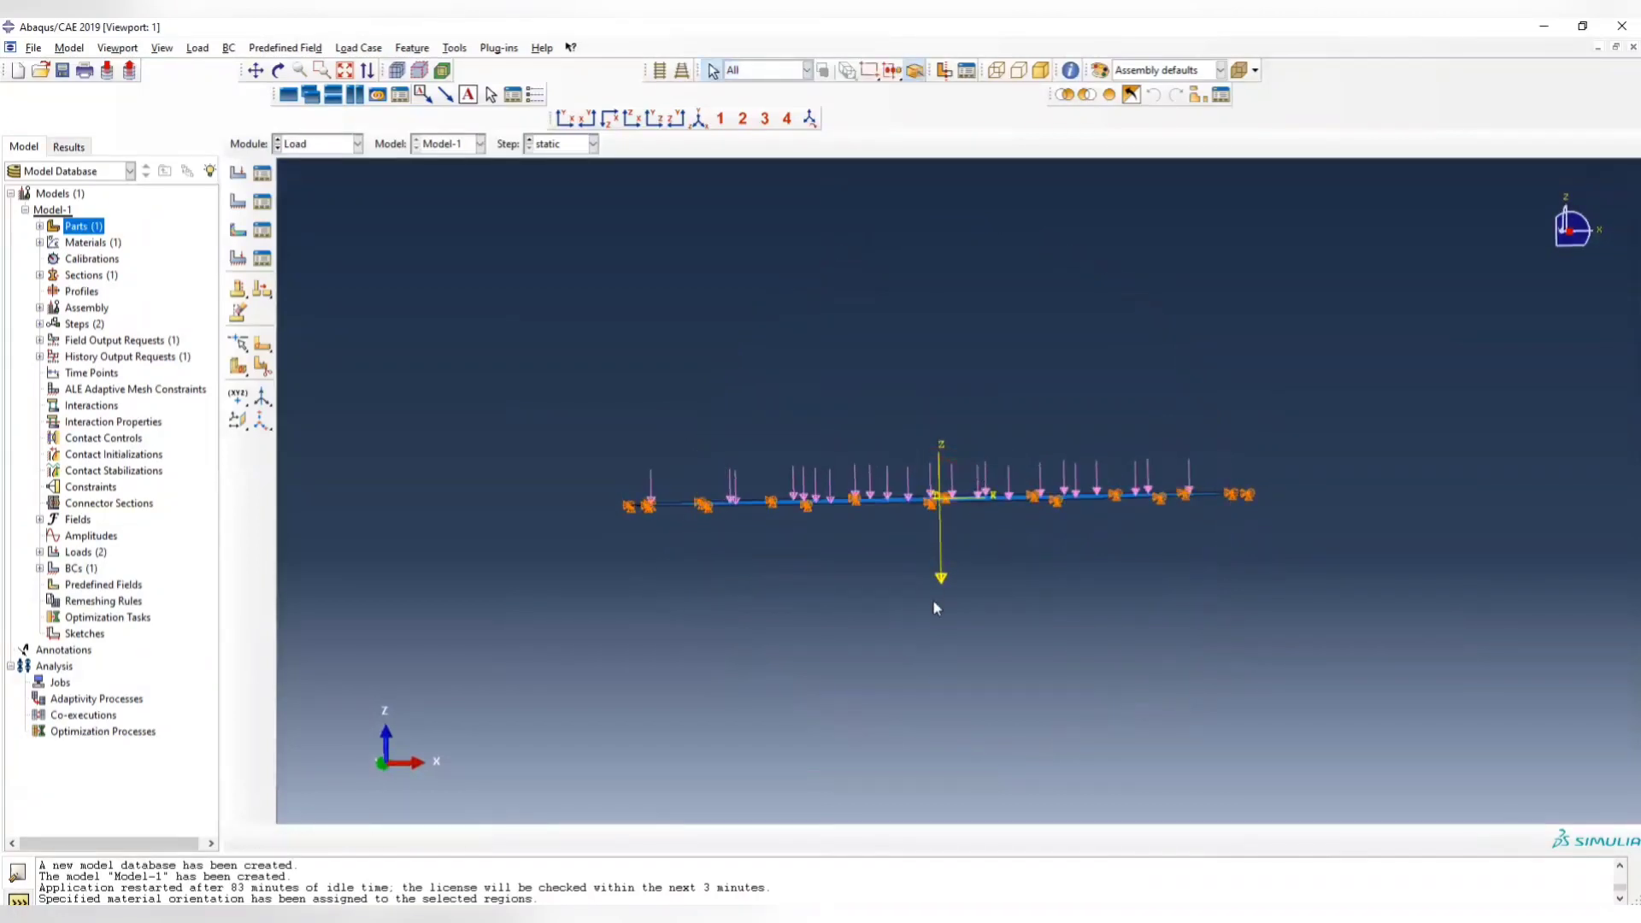
{"action": "left_click_drag", "start_coordinate": [997, 429], "coordinate": [912, 388], "text": "ctrl+alt"}
{"action": "left_click", "coordinate": [332, 152]}
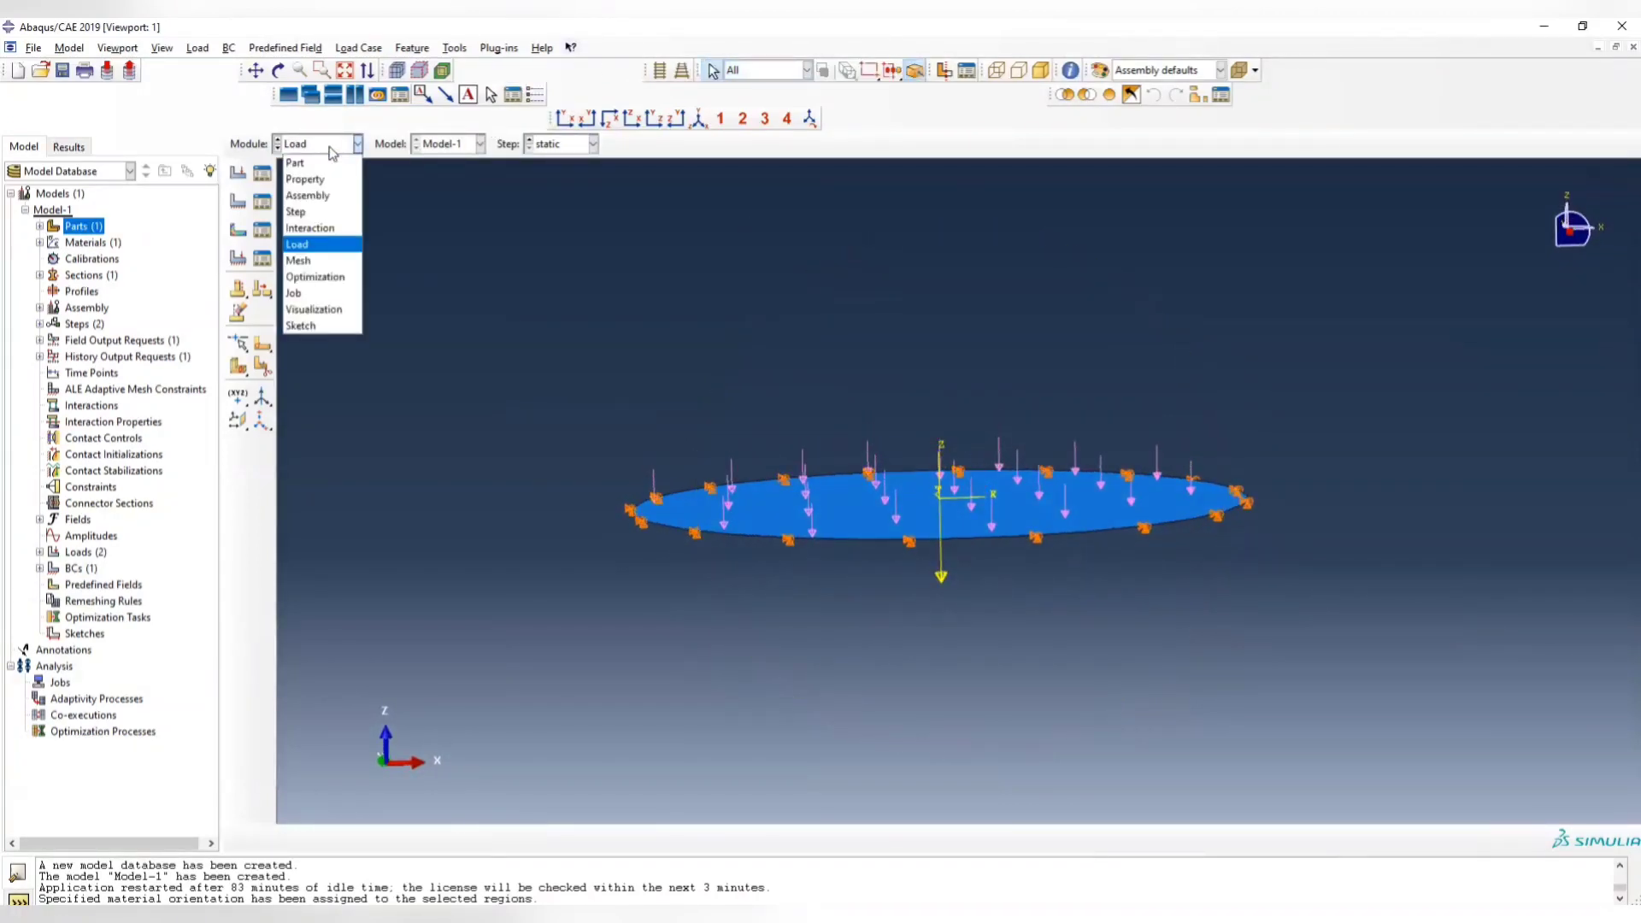
In the Mesh module, give the disk Quad-dominated mesh controls with the Sweep technique
{"action": "left_click", "coordinate": [307, 261]}
{"action": "left_click_drag", "start_coordinate": [898, 439], "coordinate": [941, 538], "text": "ctrl+alt"}
{"action": "left_click", "coordinate": [235, 48]}
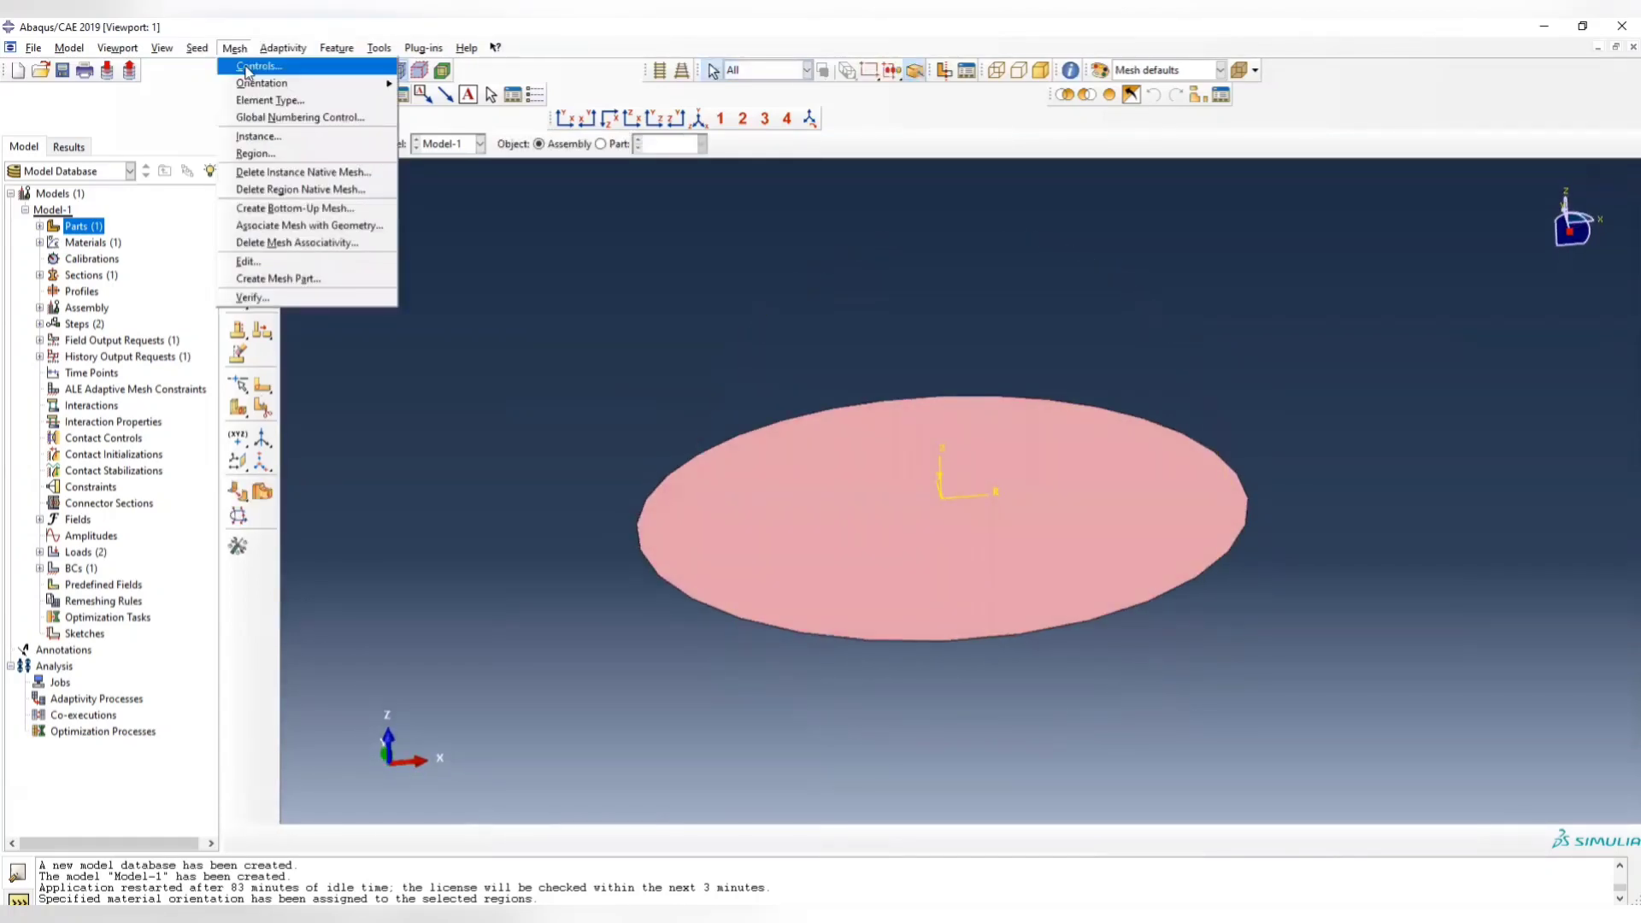
{"action": "left_click", "coordinate": [247, 66]}
{"action": "left_click", "coordinate": [757, 460]}
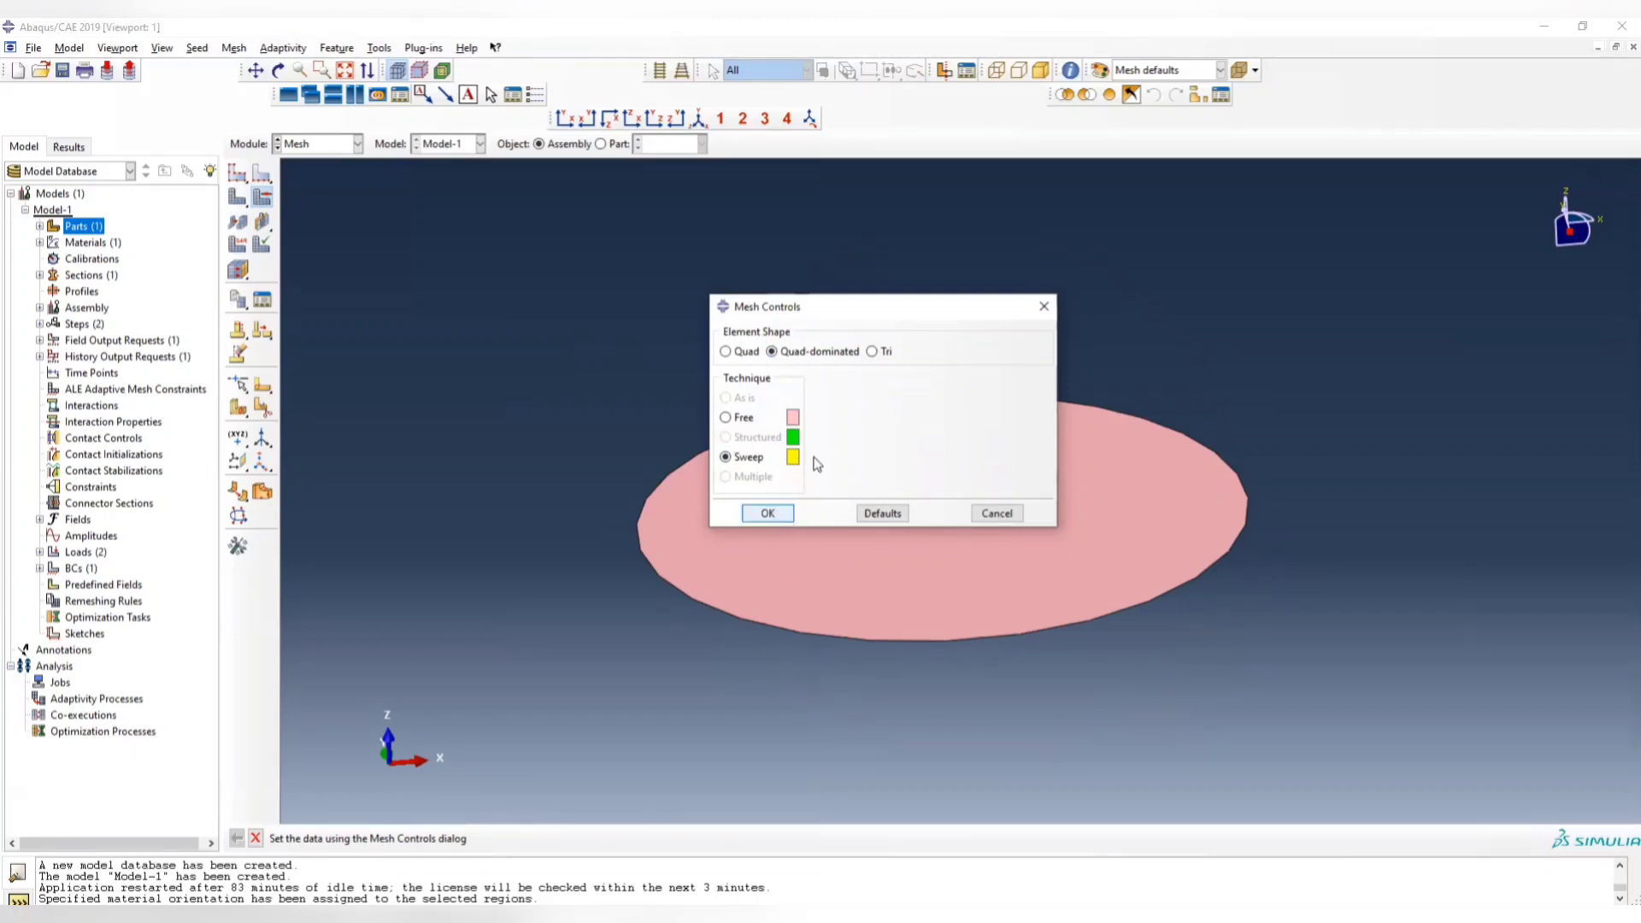
{"action": "left_click", "coordinate": [768, 514]}
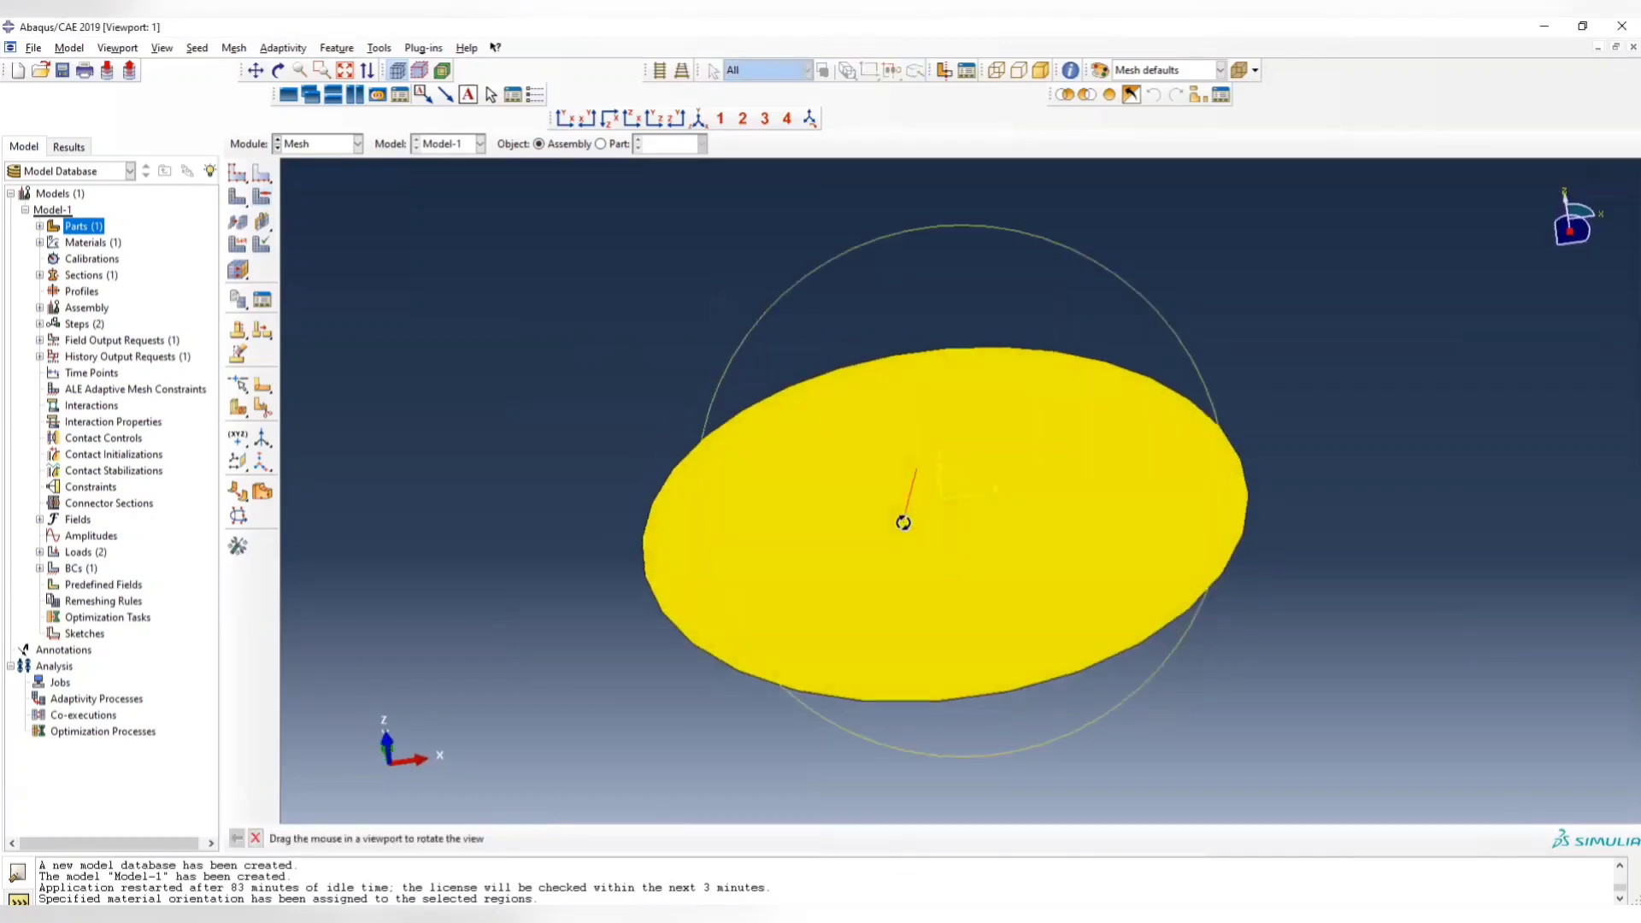
Switch the disk's element type to quadratic S8R thick shells with reduced integration
{"action": "left_click", "coordinate": [236, 48]}
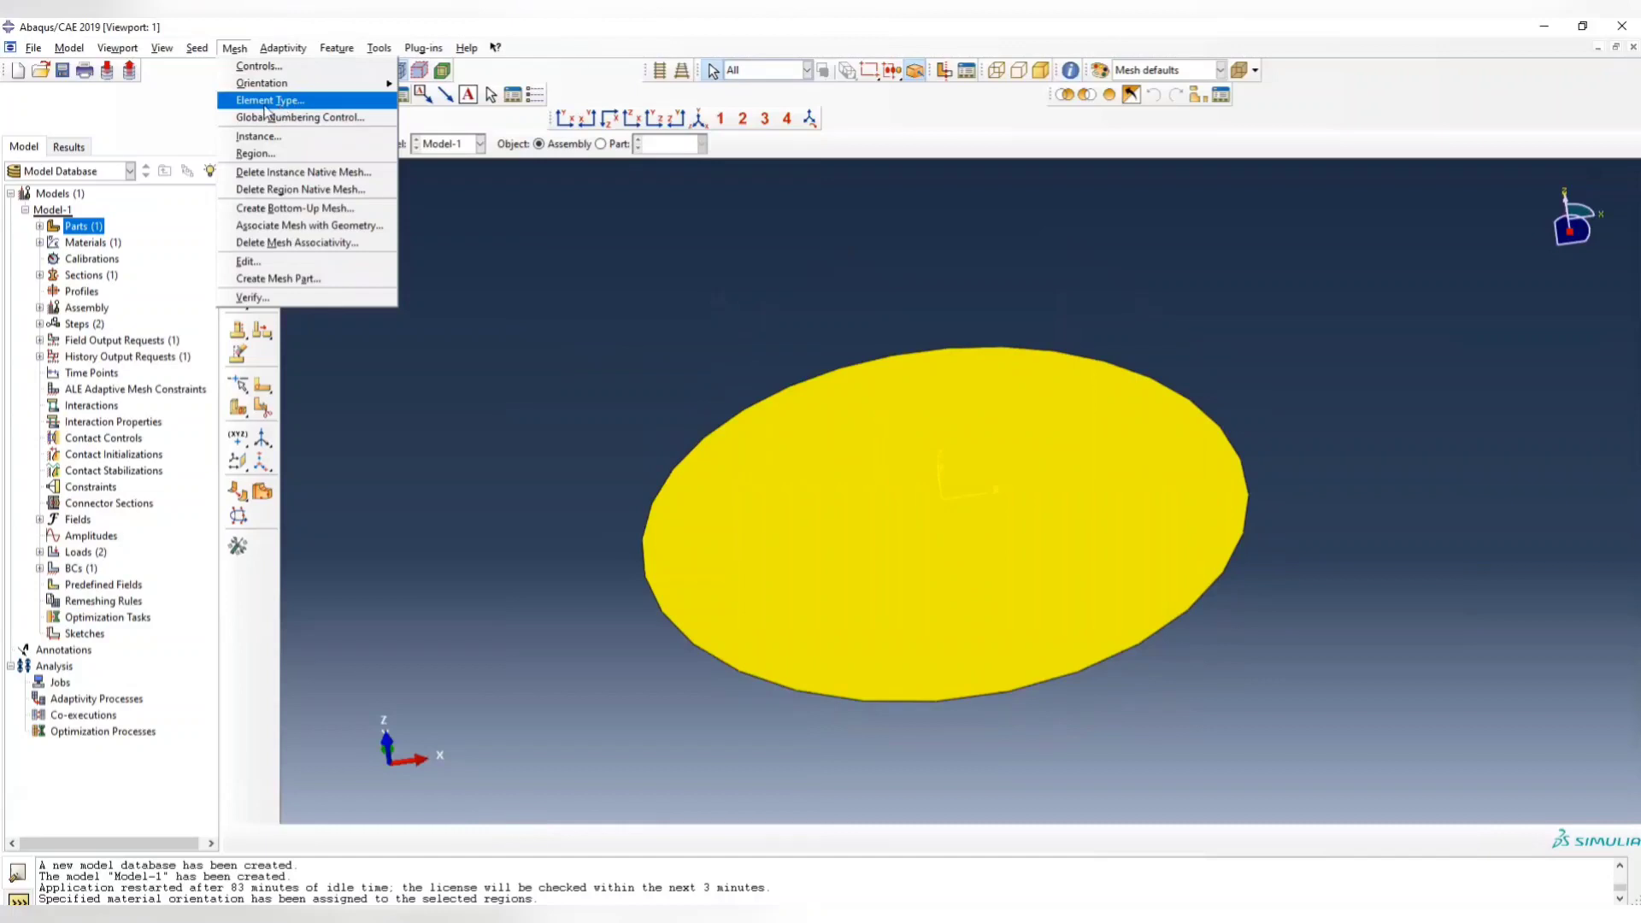
{"action": "left_click", "coordinate": [269, 102]}
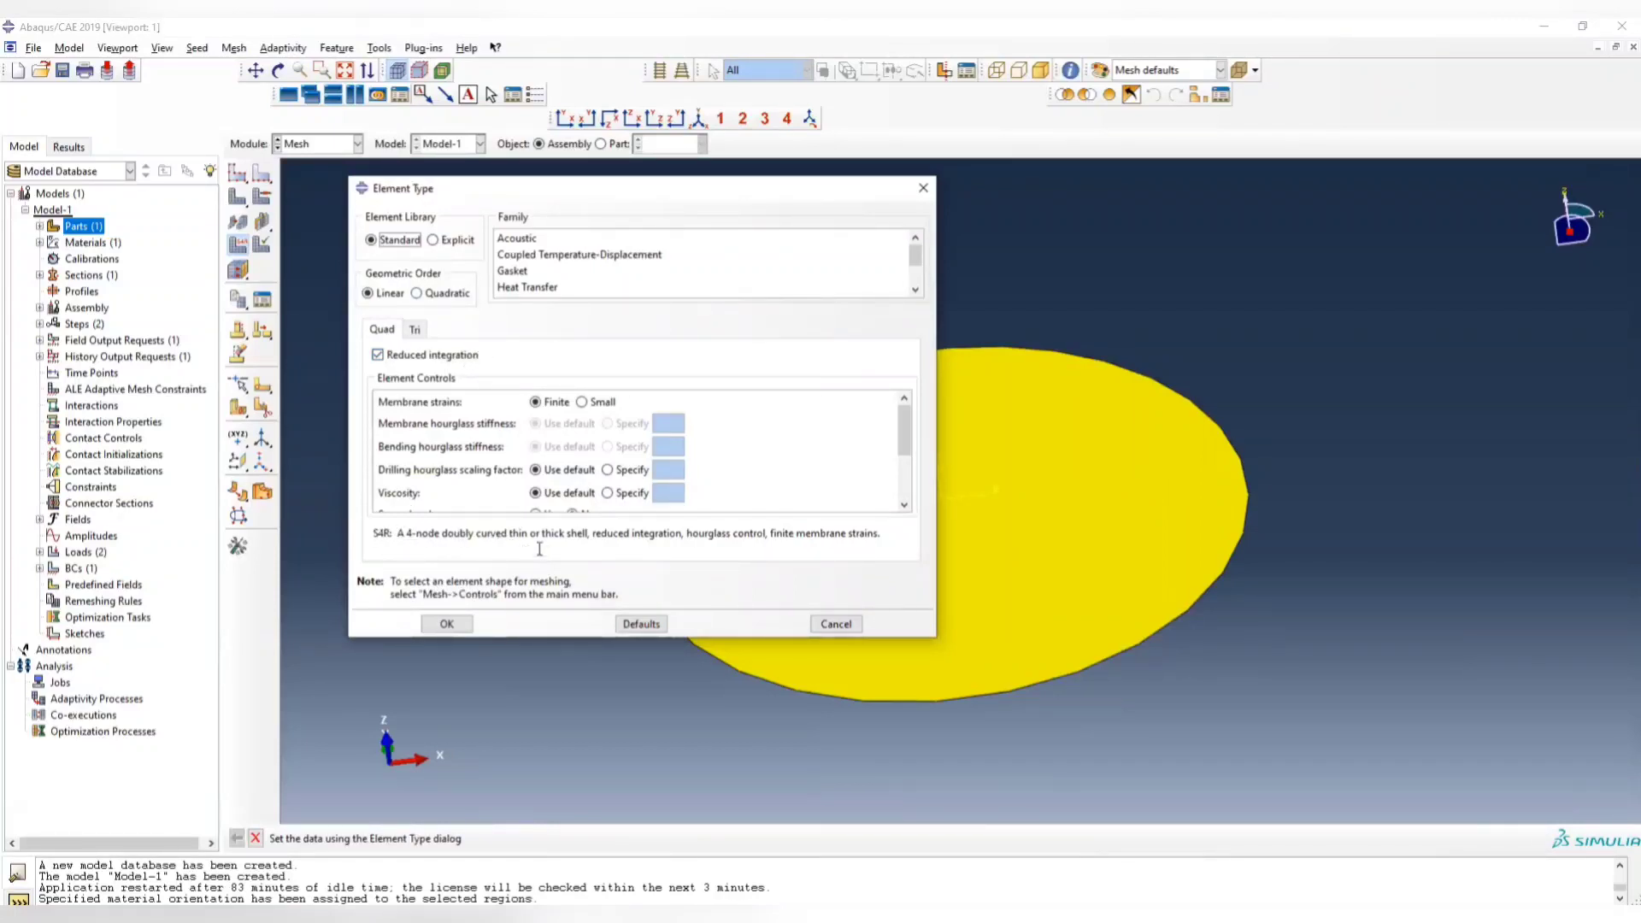
{"action": "left_click", "coordinate": [417, 294]}
{"action": "left_click", "coordinate": [418, 294]}
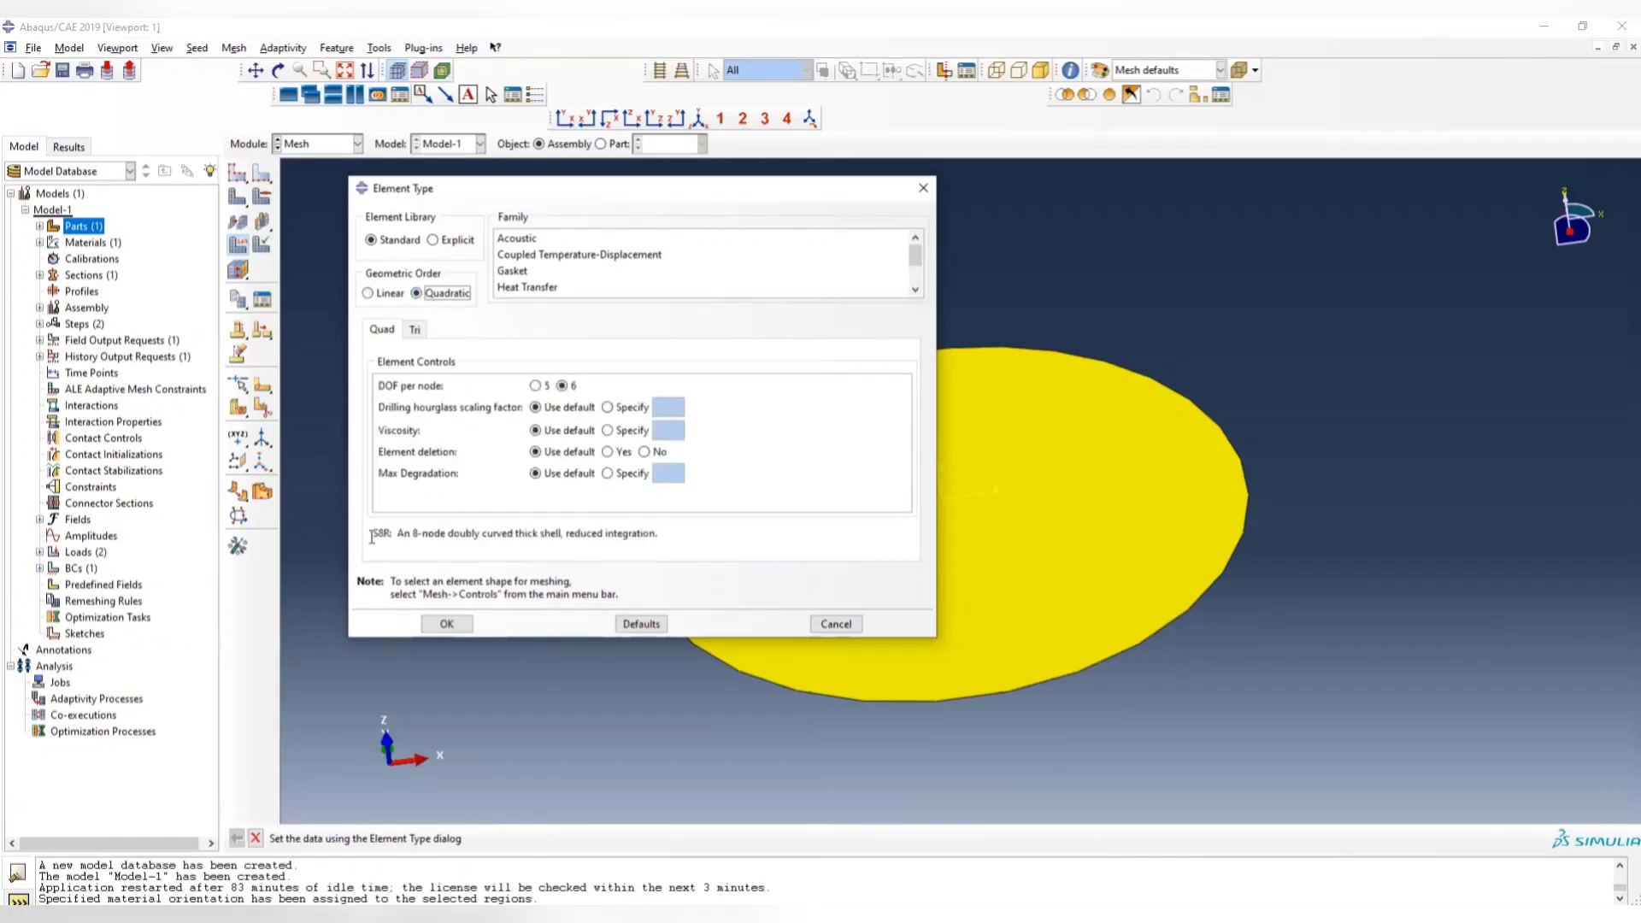
{"action": "left_click_drag", "start_coordinate": [372, 535], "coordinate": [385, 535]}
Confirm the S8R element type and apply a 0.1 global seed size to the disk
{"action": "left_click", "coordinate": [446, 624]}
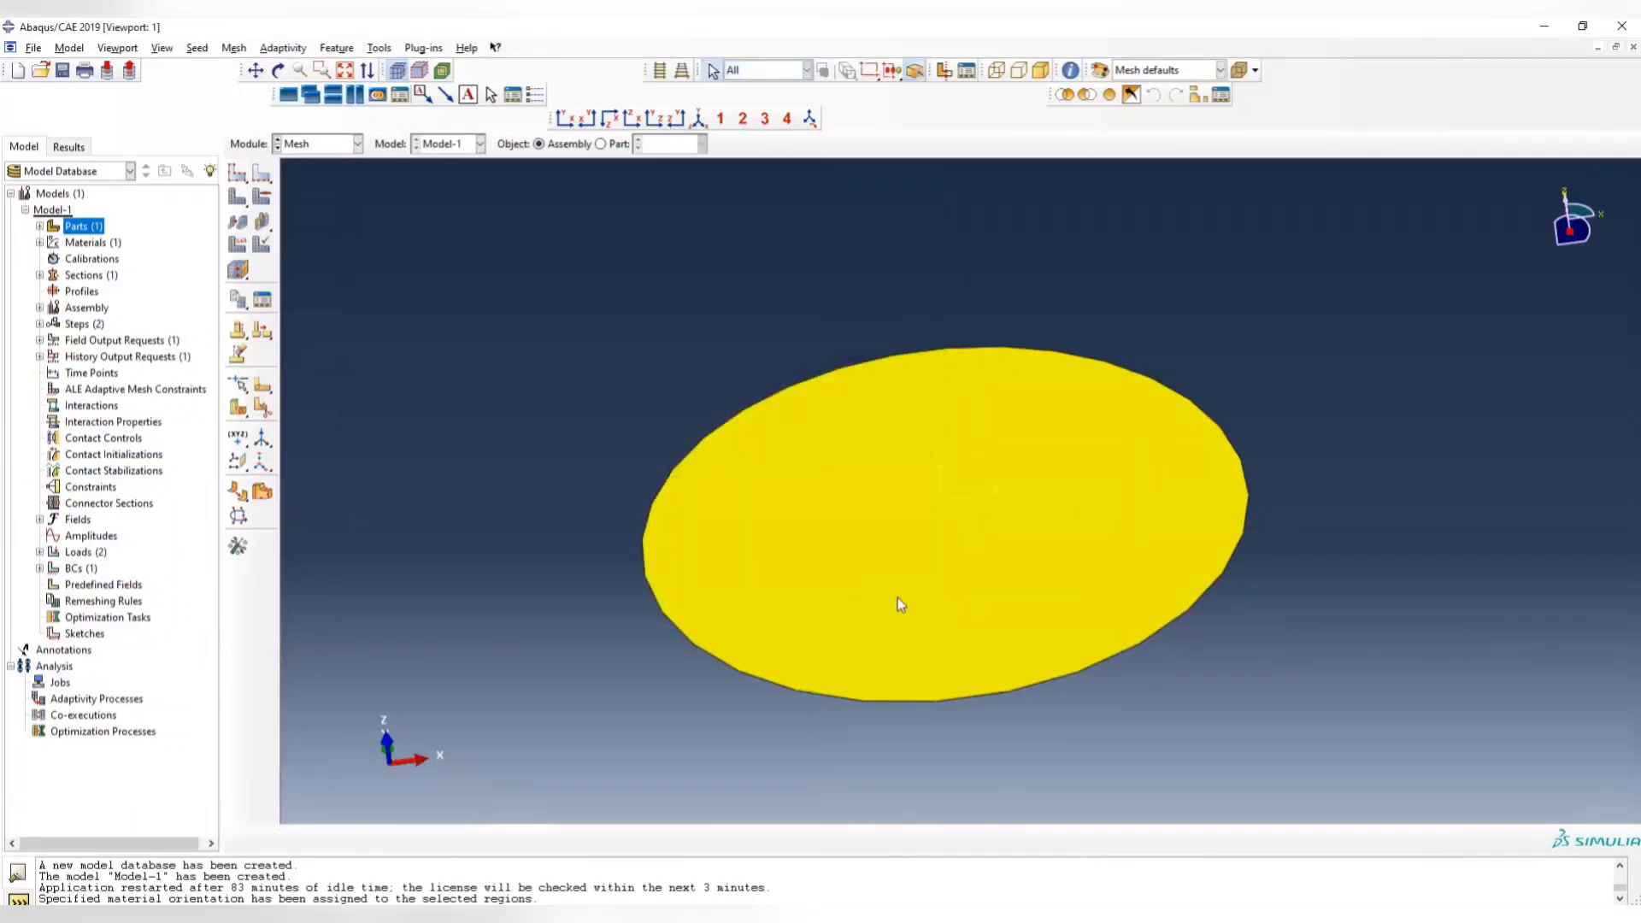
{"action": "left_click_drag", "start_coordinate": [927, 586], "coordinate": [809, 556], "text": "ctrl+alt"}
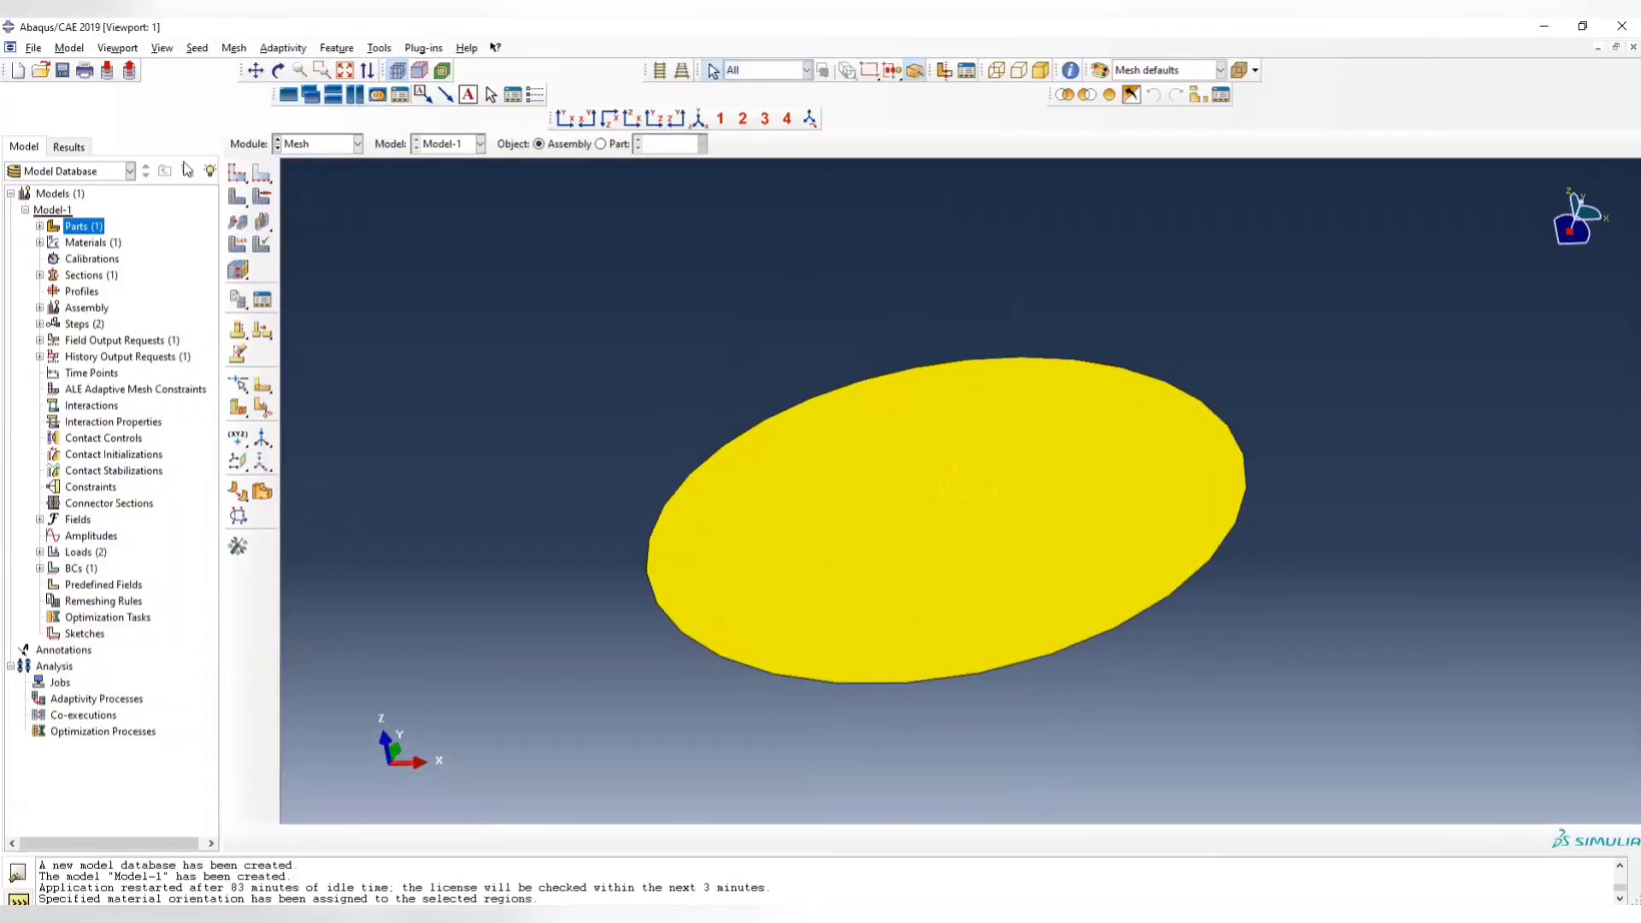
{"action": "left_click", "coordinate": [238, 175]}
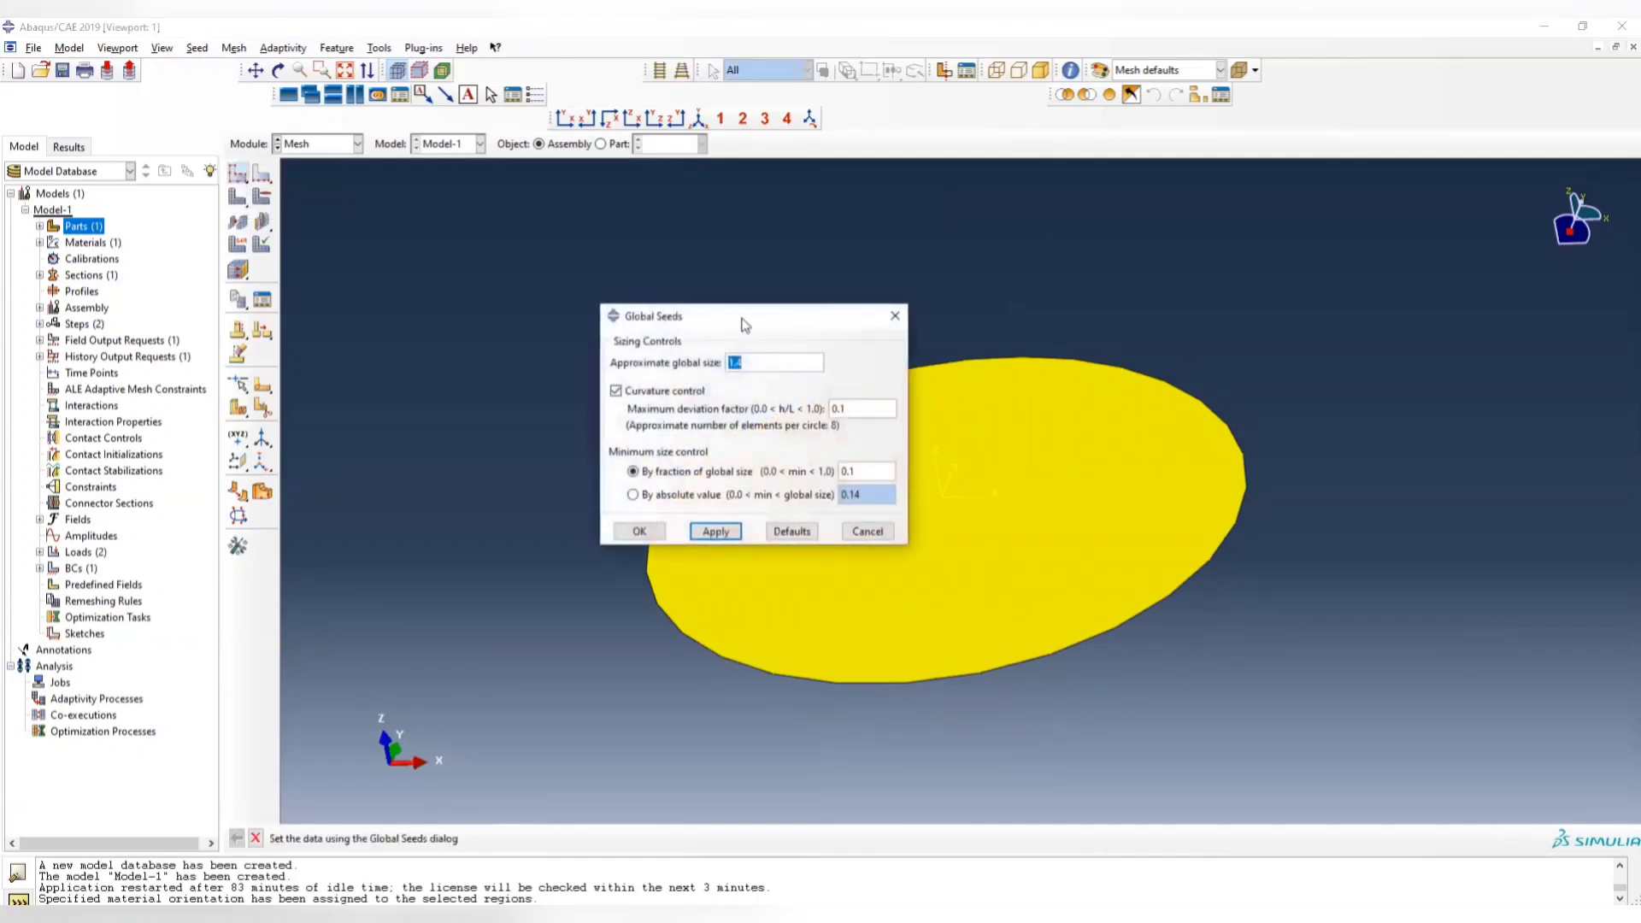
{"action": "left_click_drag", "start_coordinate": [718, 319], "coordinate": [594, 311]}
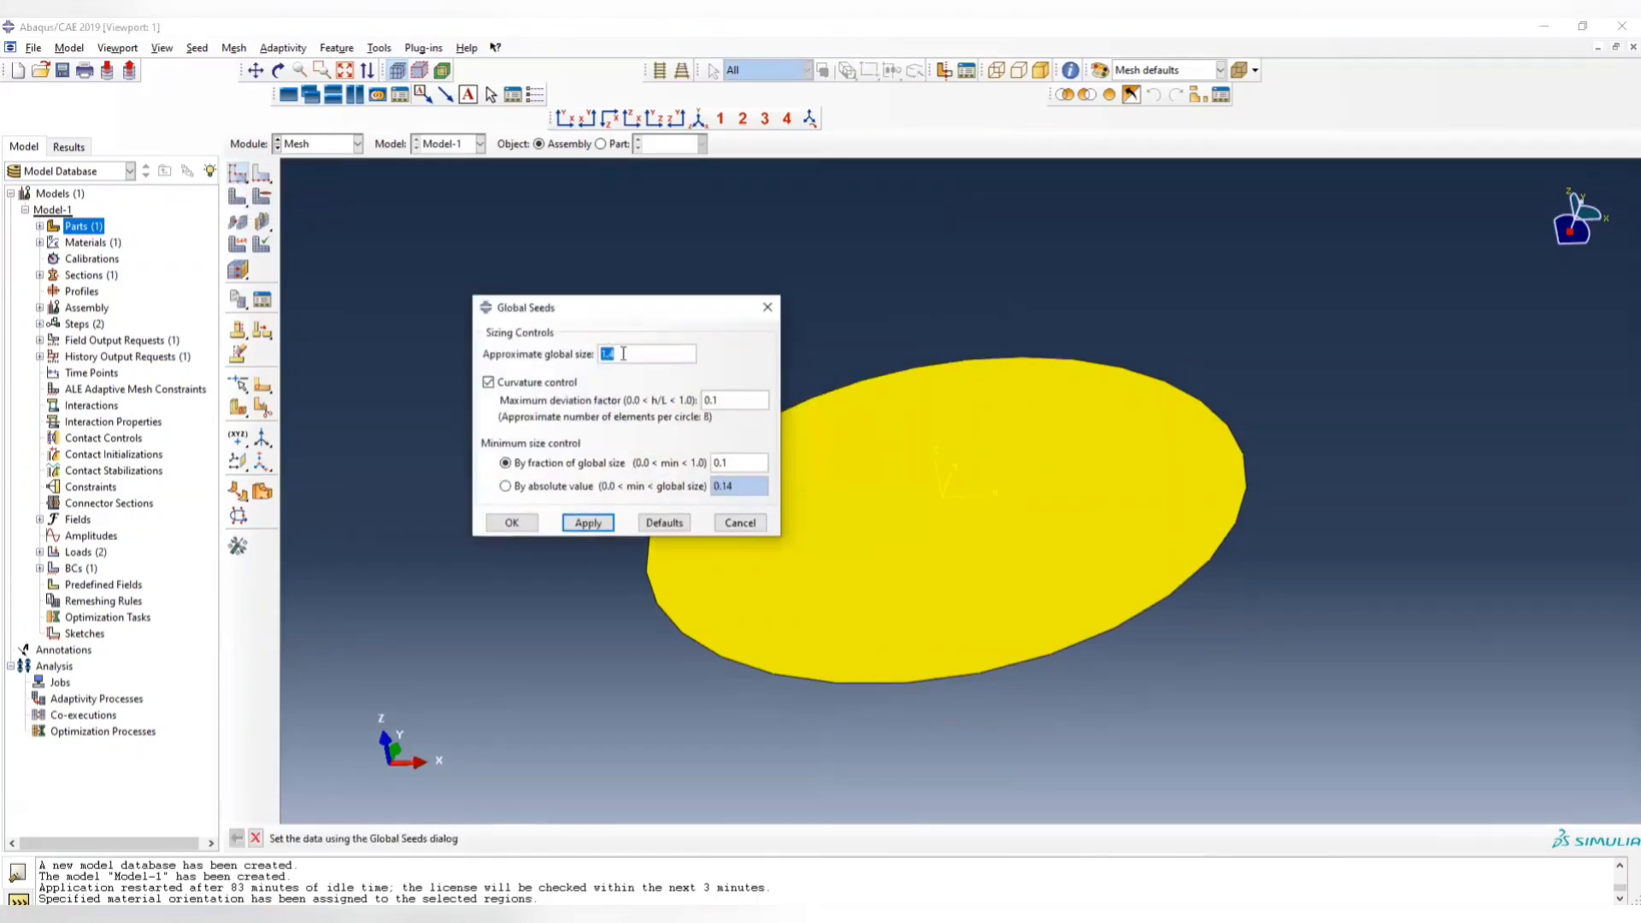
{"action": "type", "text": "0.1"}
{"action": "left_click", "coordinate": [588, 523]}
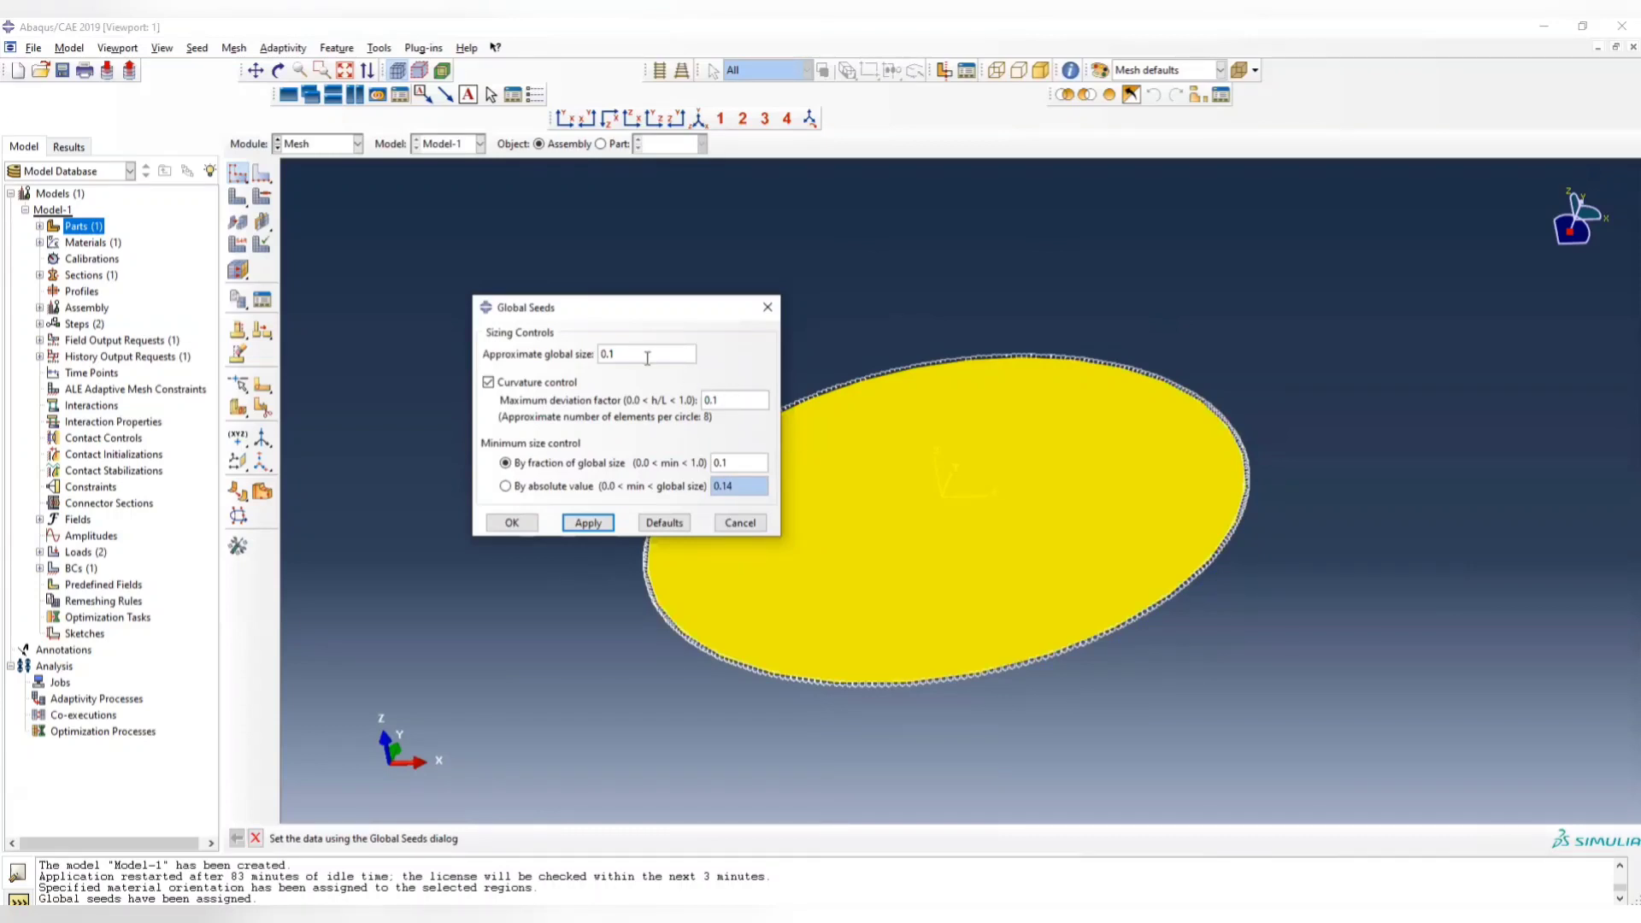
Refine the global seed size to 0.05 and start meshing the part instance
{"action": "left_click_drag", "start_coordinate": [625, 353], "coordinate": [570, 359]}
{"action": "type", "text": "0.05"}
{"action": "left_click", "coordinate": [588, 522]}
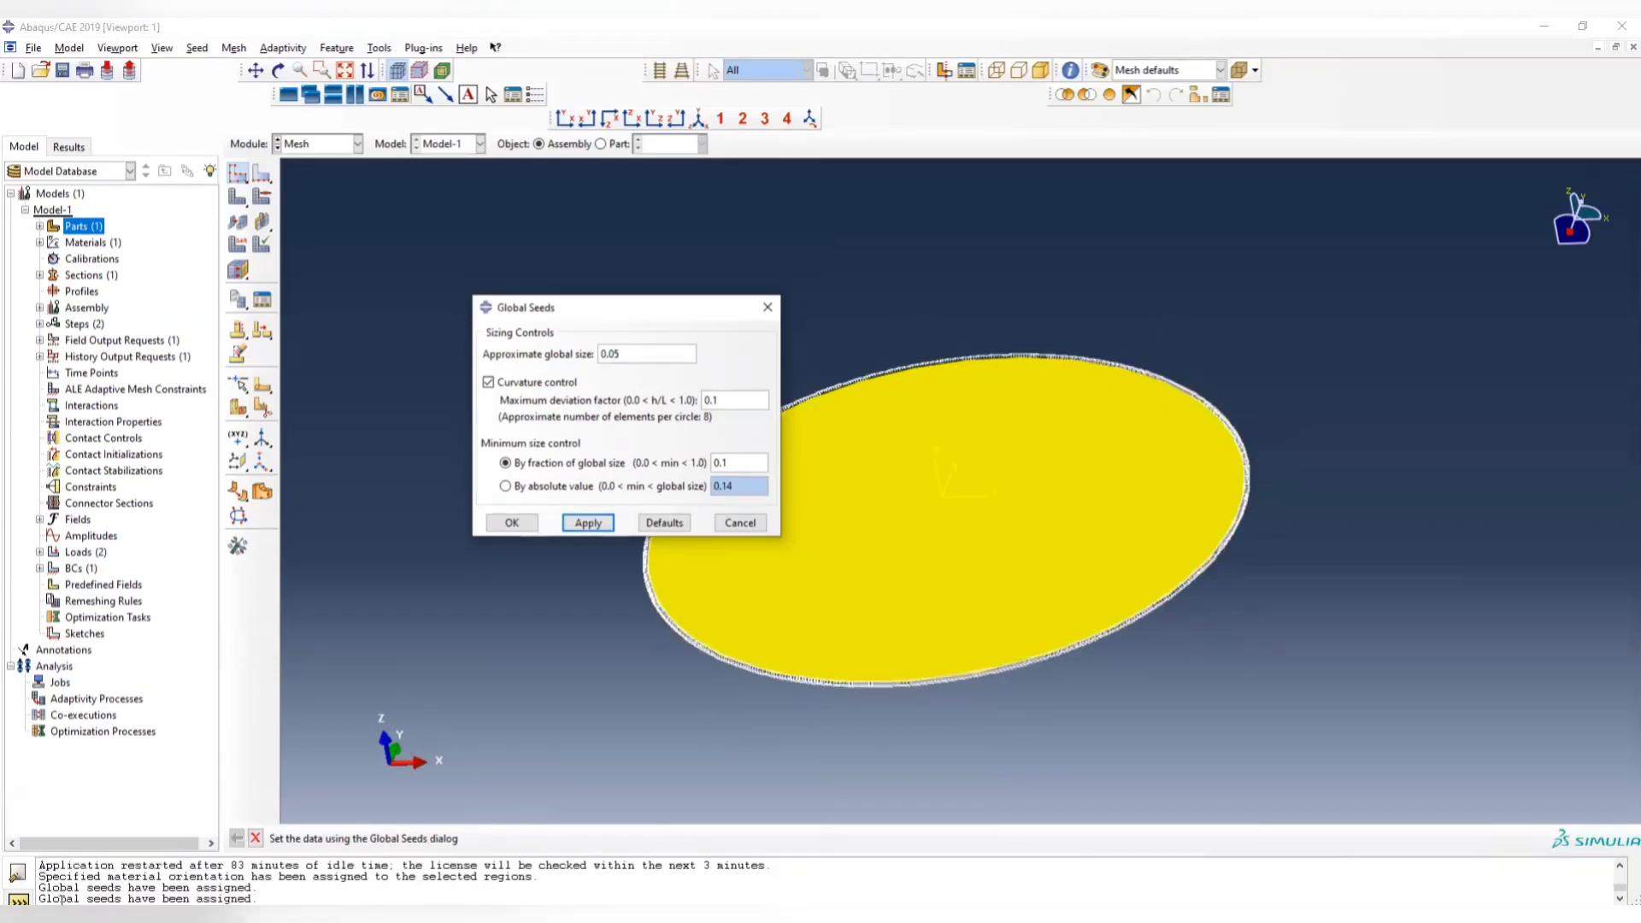
{"action": "left_click", "coordinate": [768, 306]}
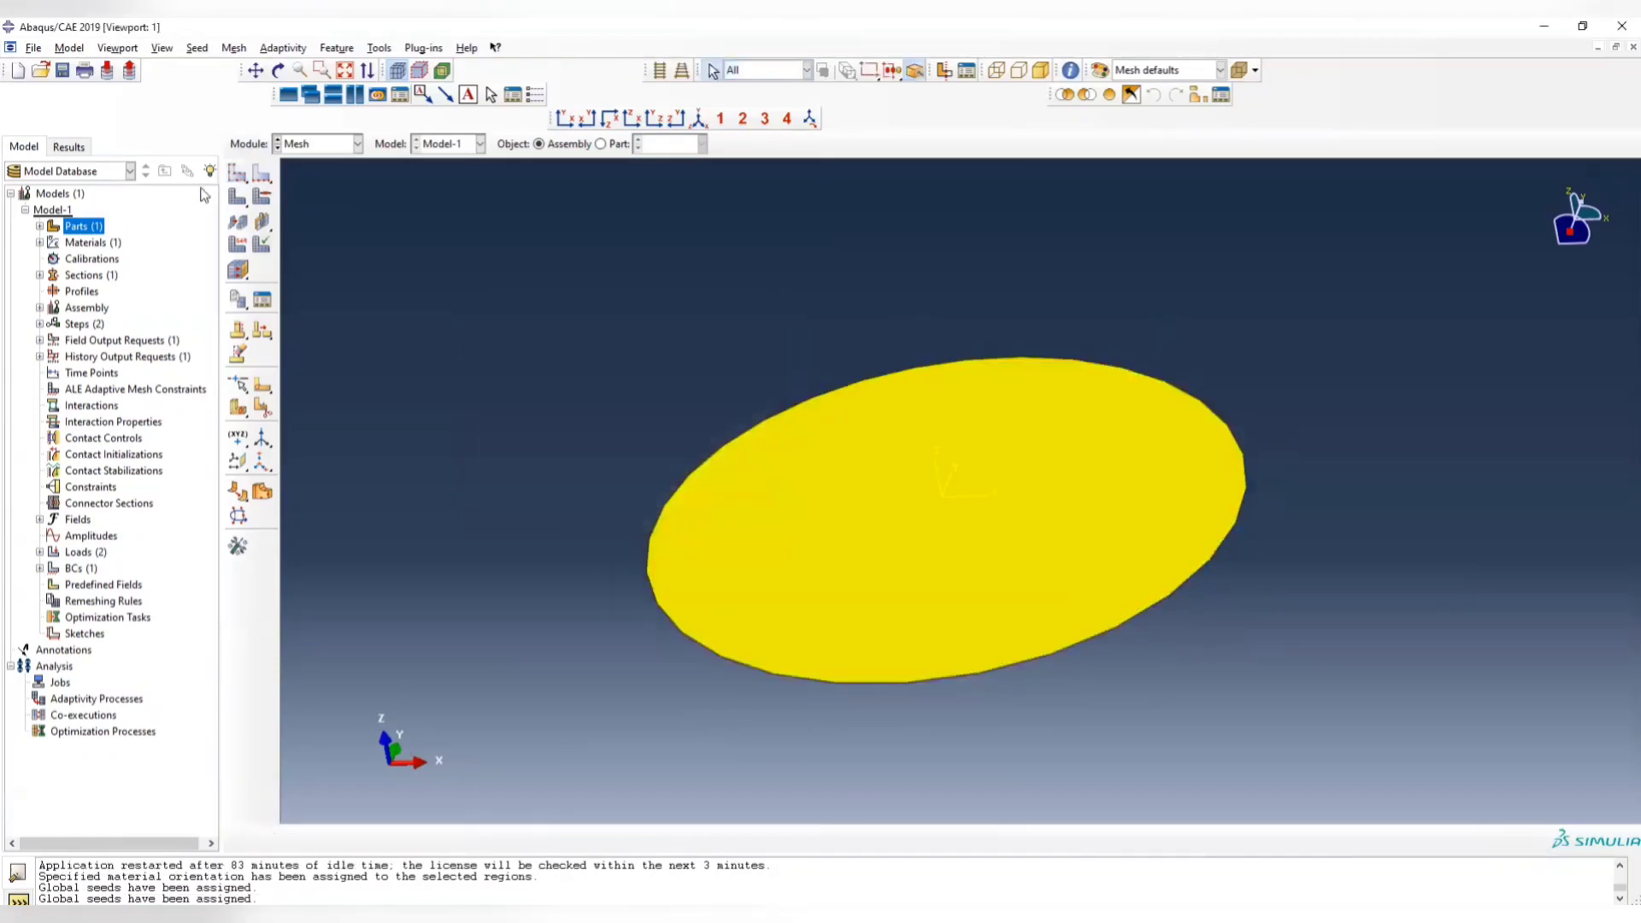
{"action": "left_click", "coordinate": [237, 197]}
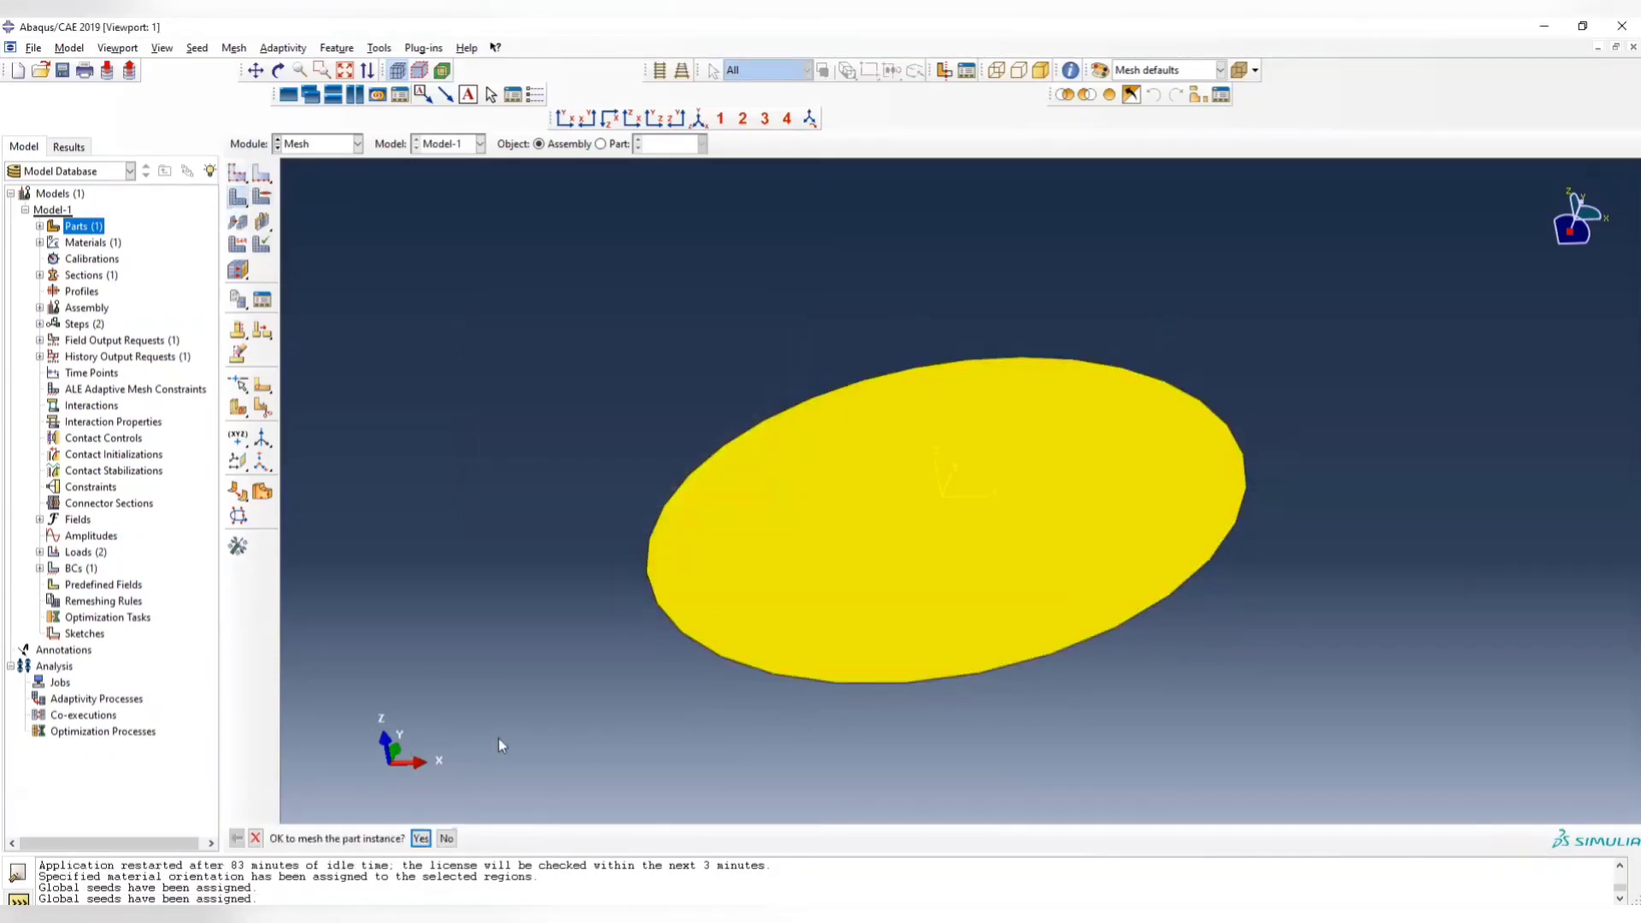
{"action": "left_click", "coordinate": [421, 839]}
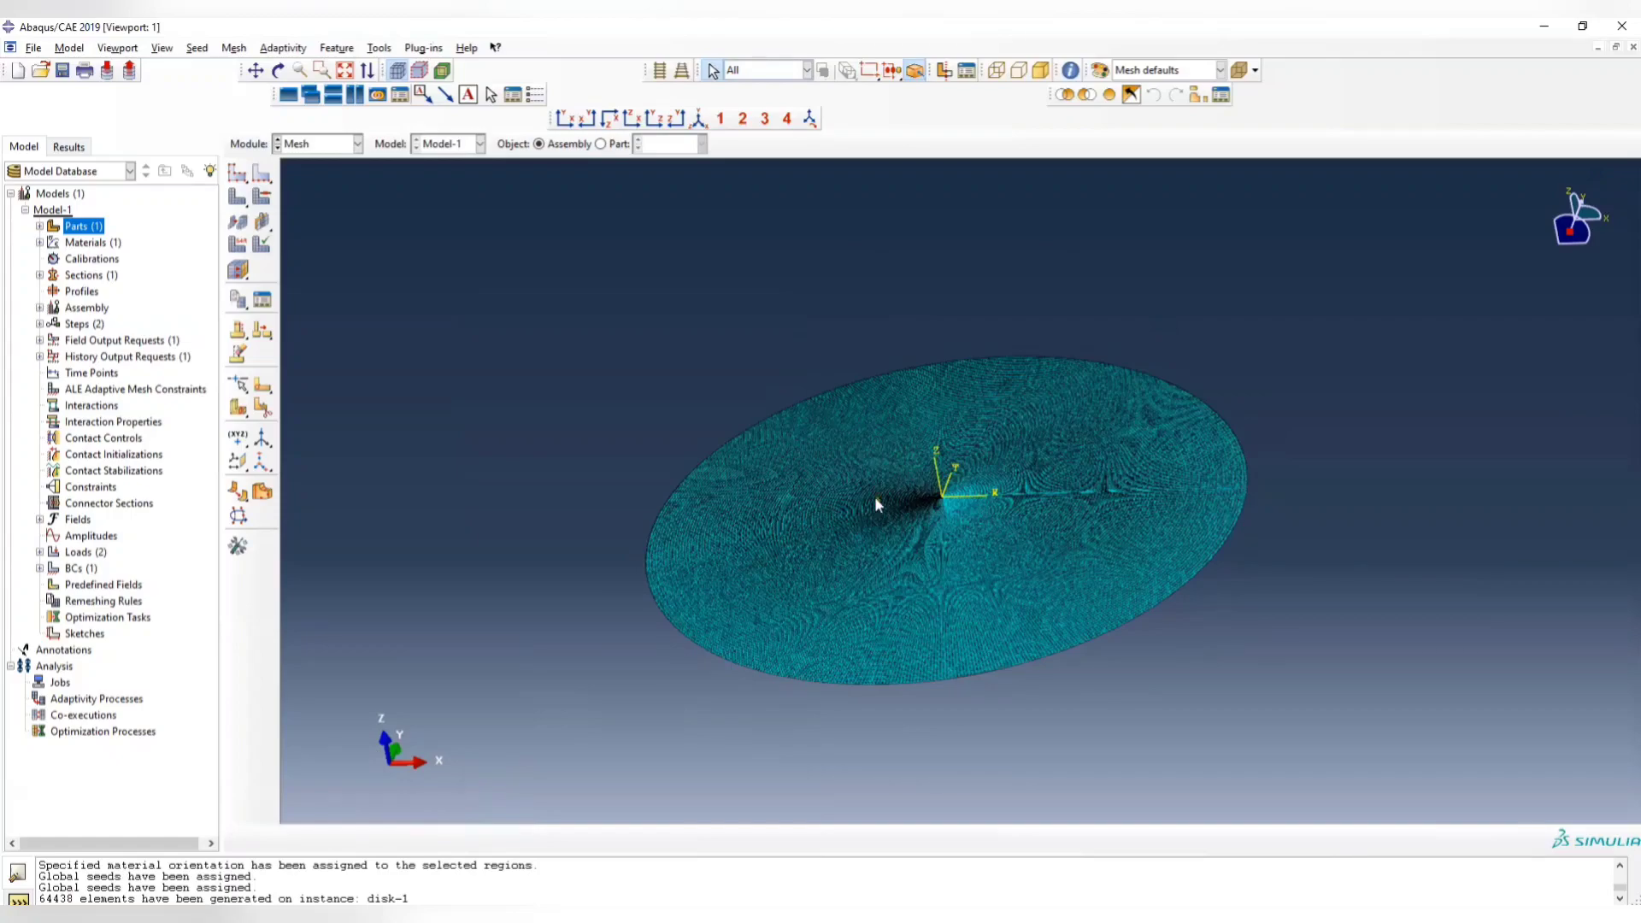
{"action": "left_click_drag", "start_coordinate": [881, 502], "coordinate": [971, 601], "text": "ctrl+alt"}
{"action": "left_click_drag", "start_coordinate": [970, 668], "coordinate": [890, 577], "text": "ctrl+alt"}
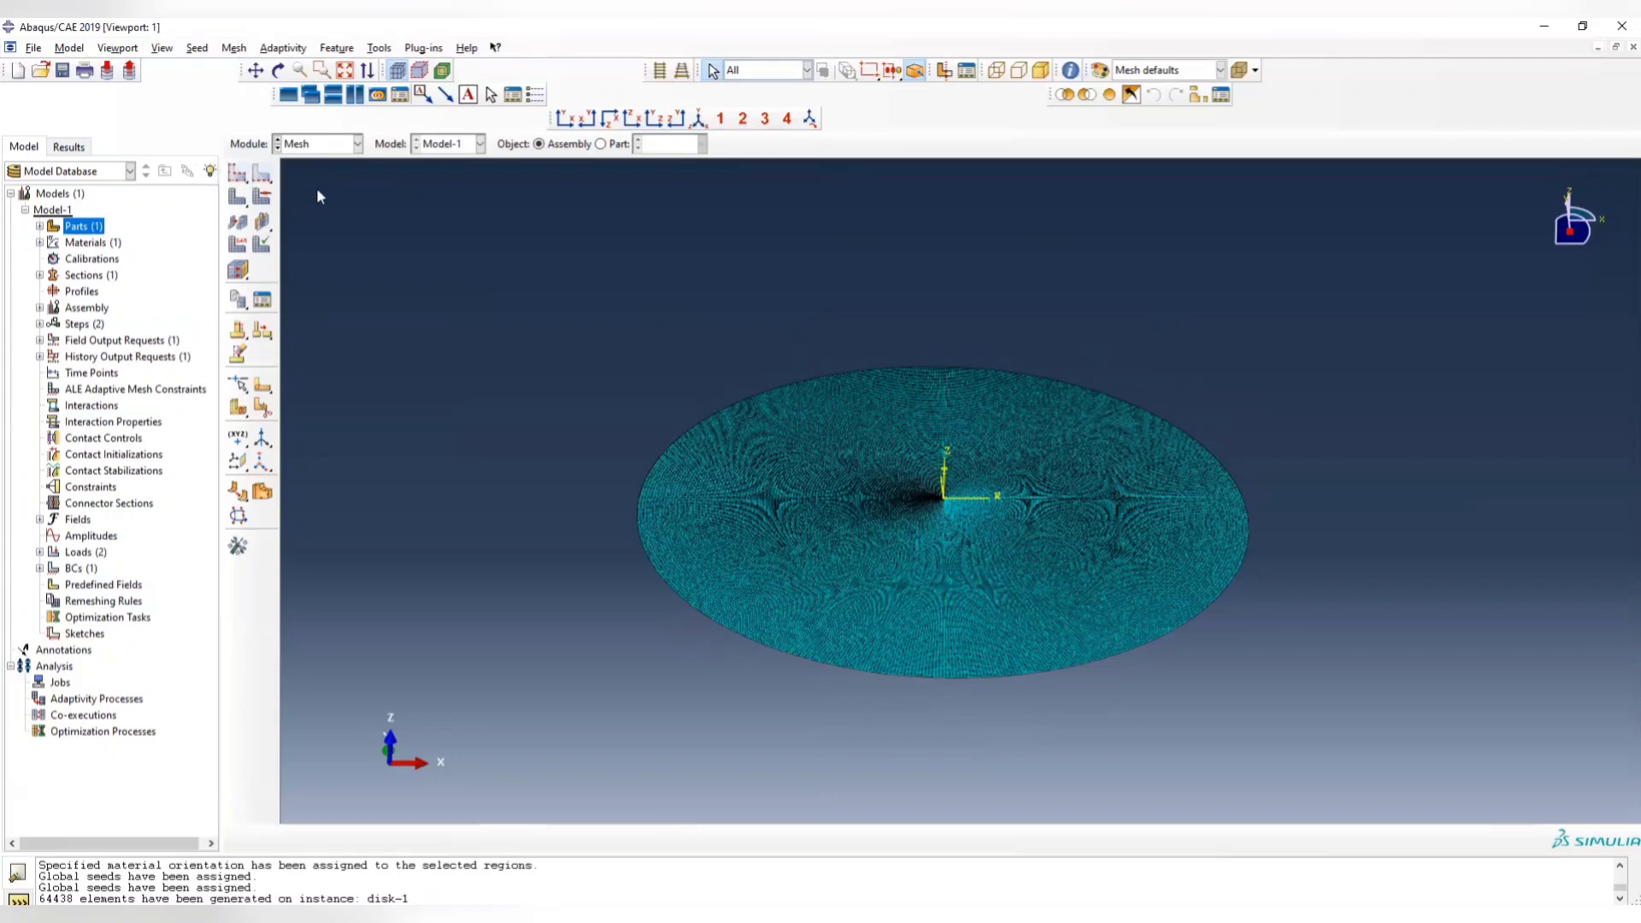
{"action": "left_click_drag", "start_coordinate": [942, 461], "coordinate": [615, 341], "text": "ctrl+alt"}
{"action": "left_click", "coordinate": [239, 182]}
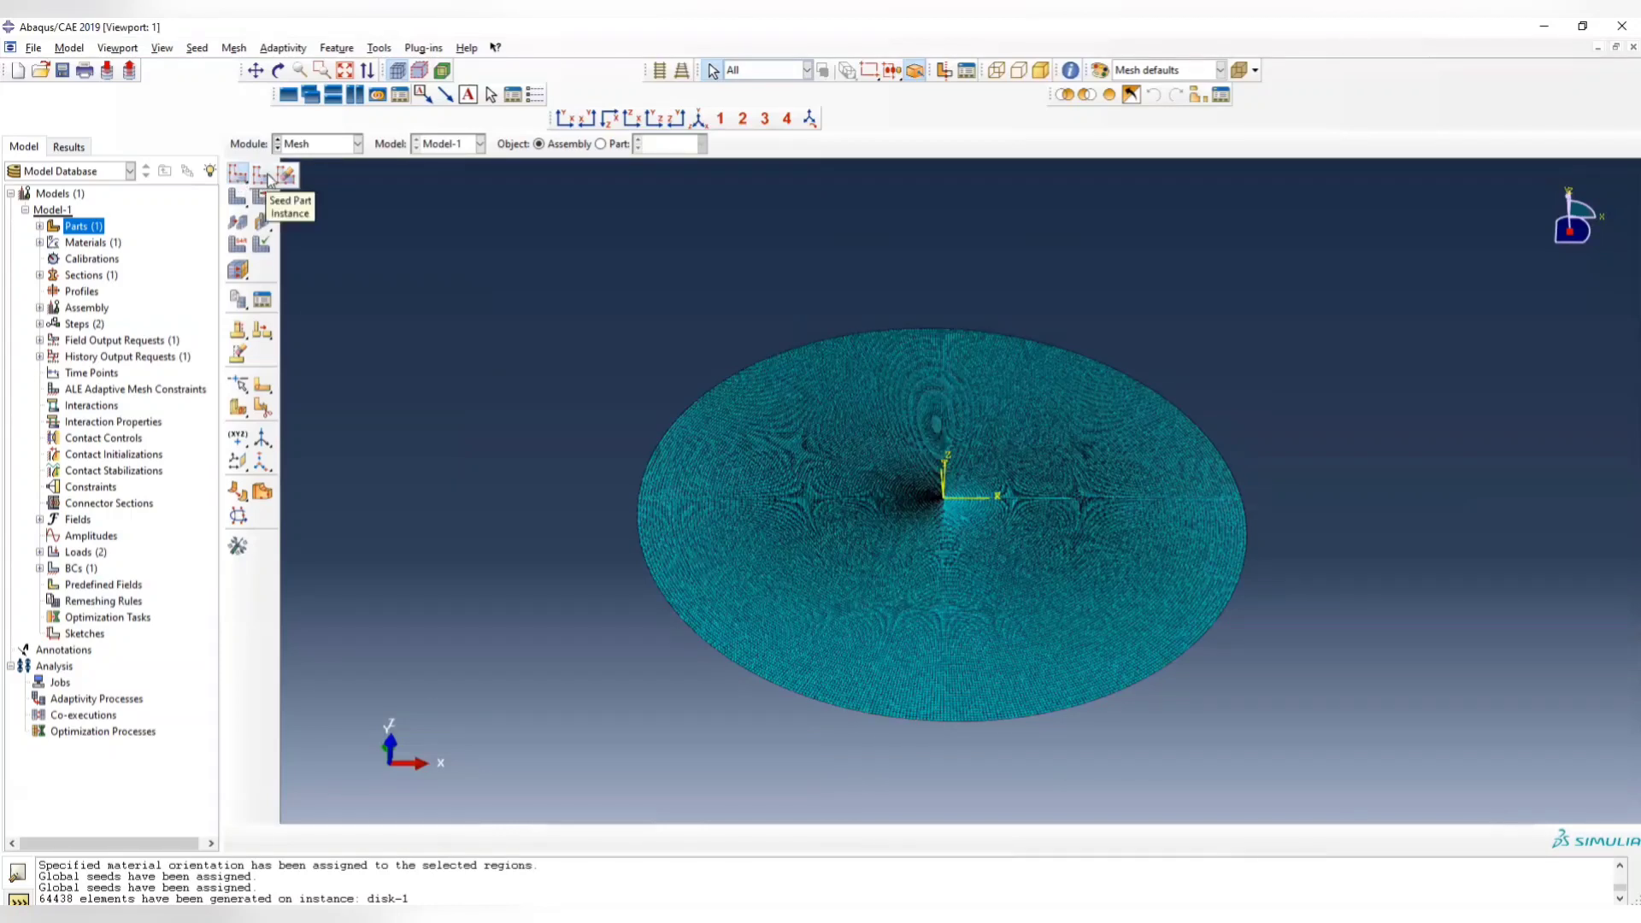
Reseed the disk at a coarser 0.1 global size, deleting the existing mesh
{"action": "left_click", "coordinate": [238, 176]}
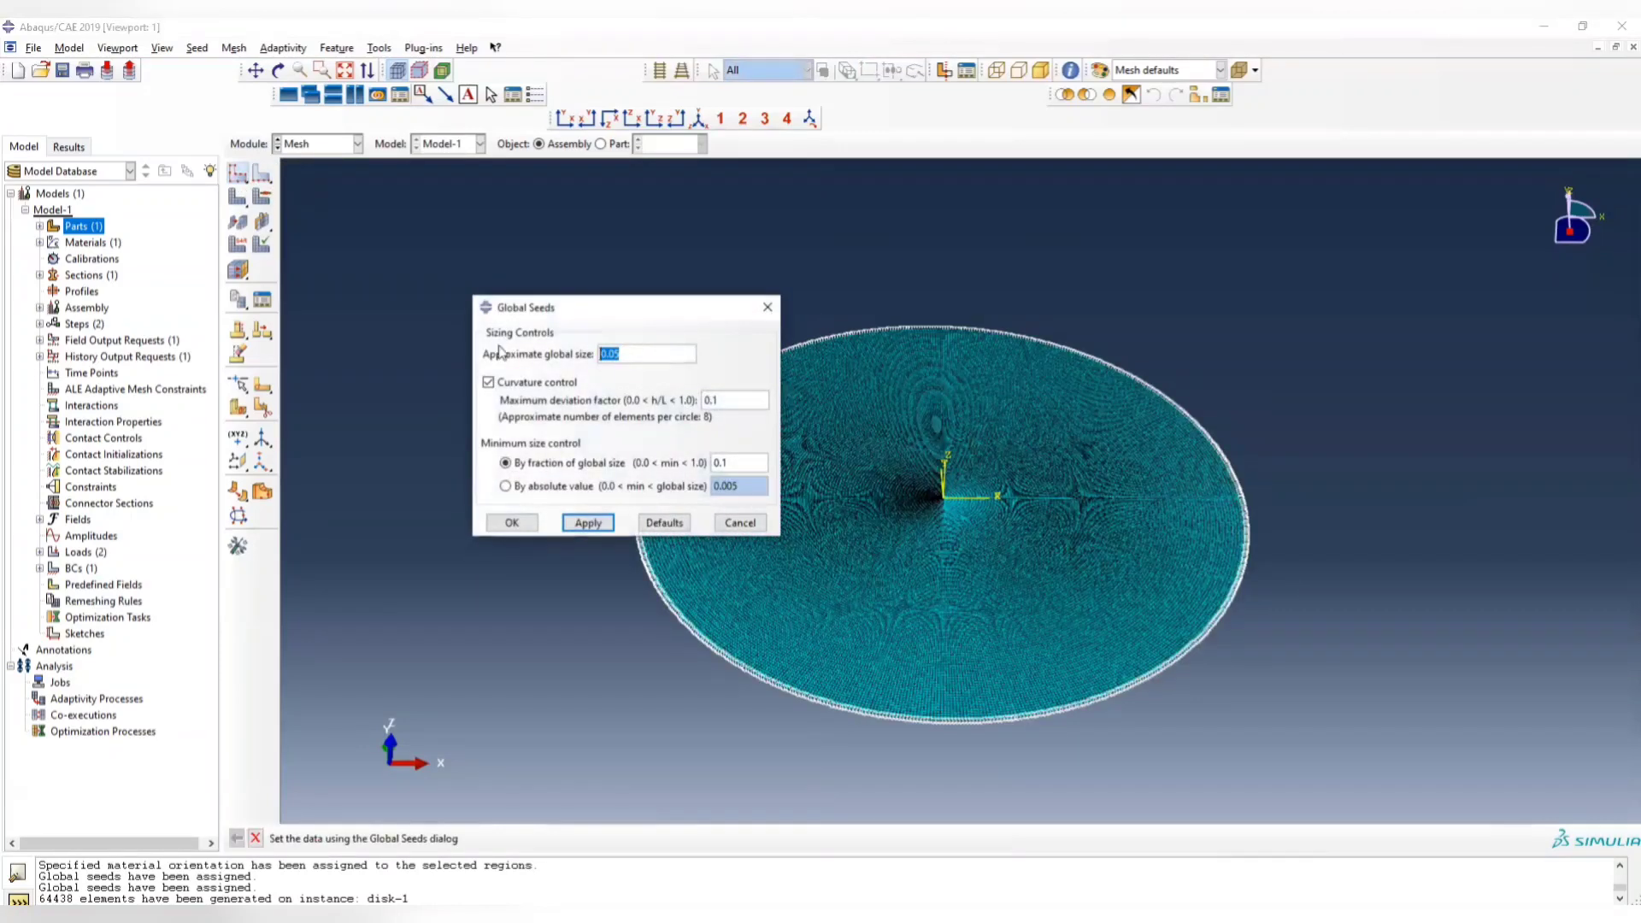
{"action": "type", "text": "0.0"}
{"action": "key", "text": "BackSpace"}
{"action": "type", "text": "1"}
{"action": "left_click", "coordinate": [587, 523]}
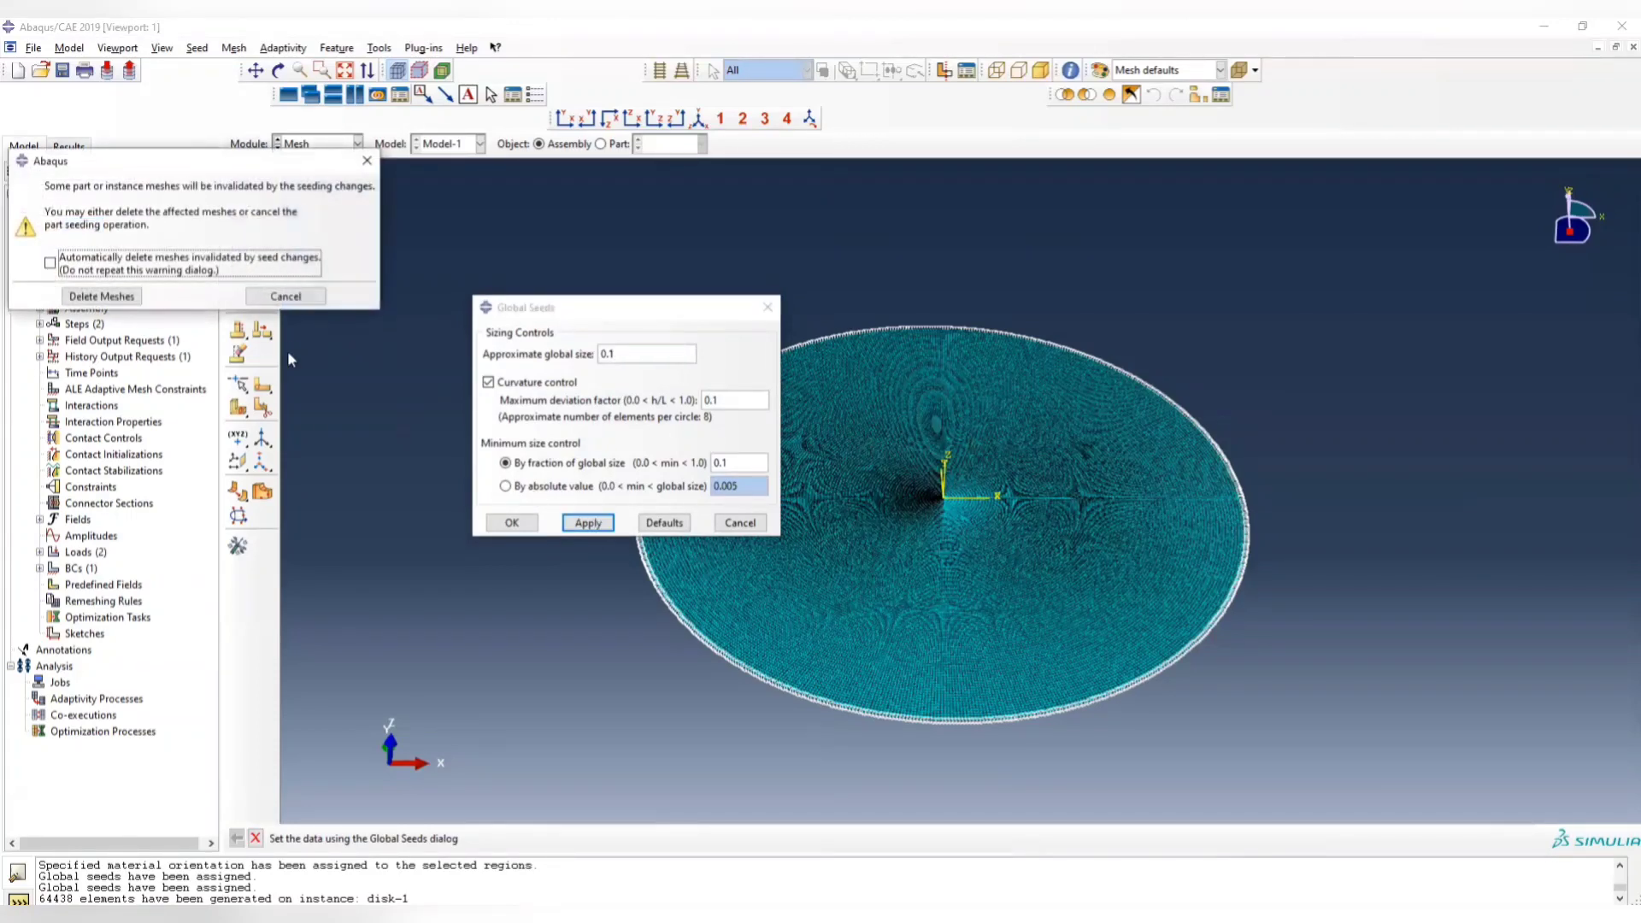
{"action": "left_click", "coordinate": [103, 298]}
{"action": "left_click", "coordinate": [768, 307]}
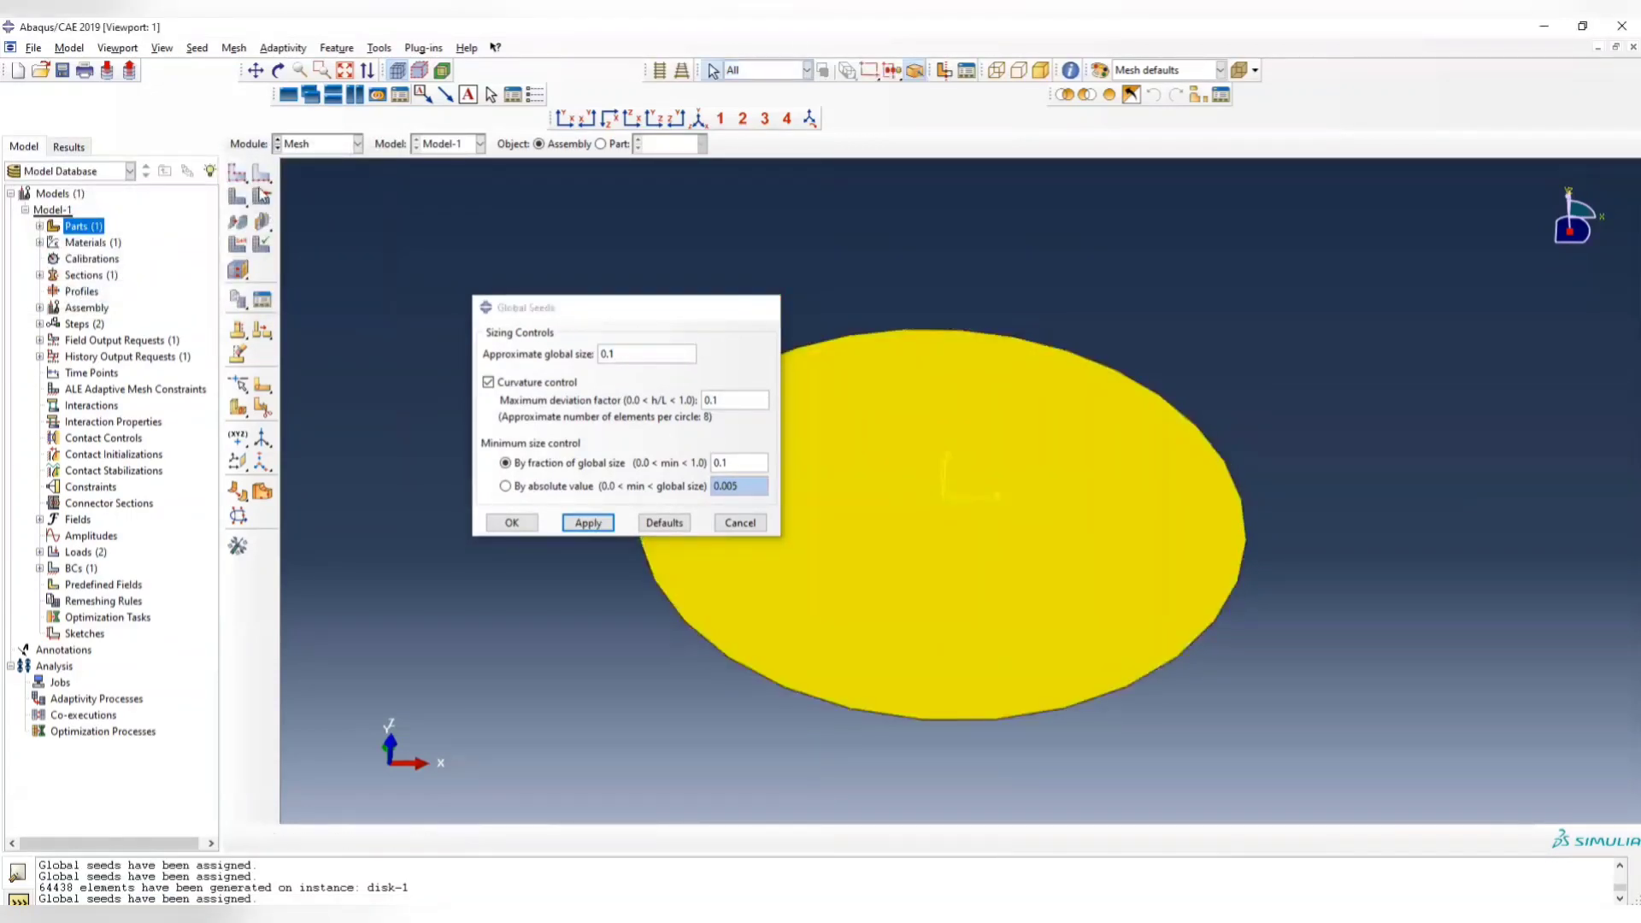
Remesh the disk instance, producing 15950 elements, and view it obliquely
{"action": "left_click", "coordinate": [238, 197]}
{"action": "left_click", "coordinate": [418, 838]}
{"action": "left_click_drag", "start_coordinate": [981, 617], "coordinate": [730, 344], "text": "ctrl+alt"}
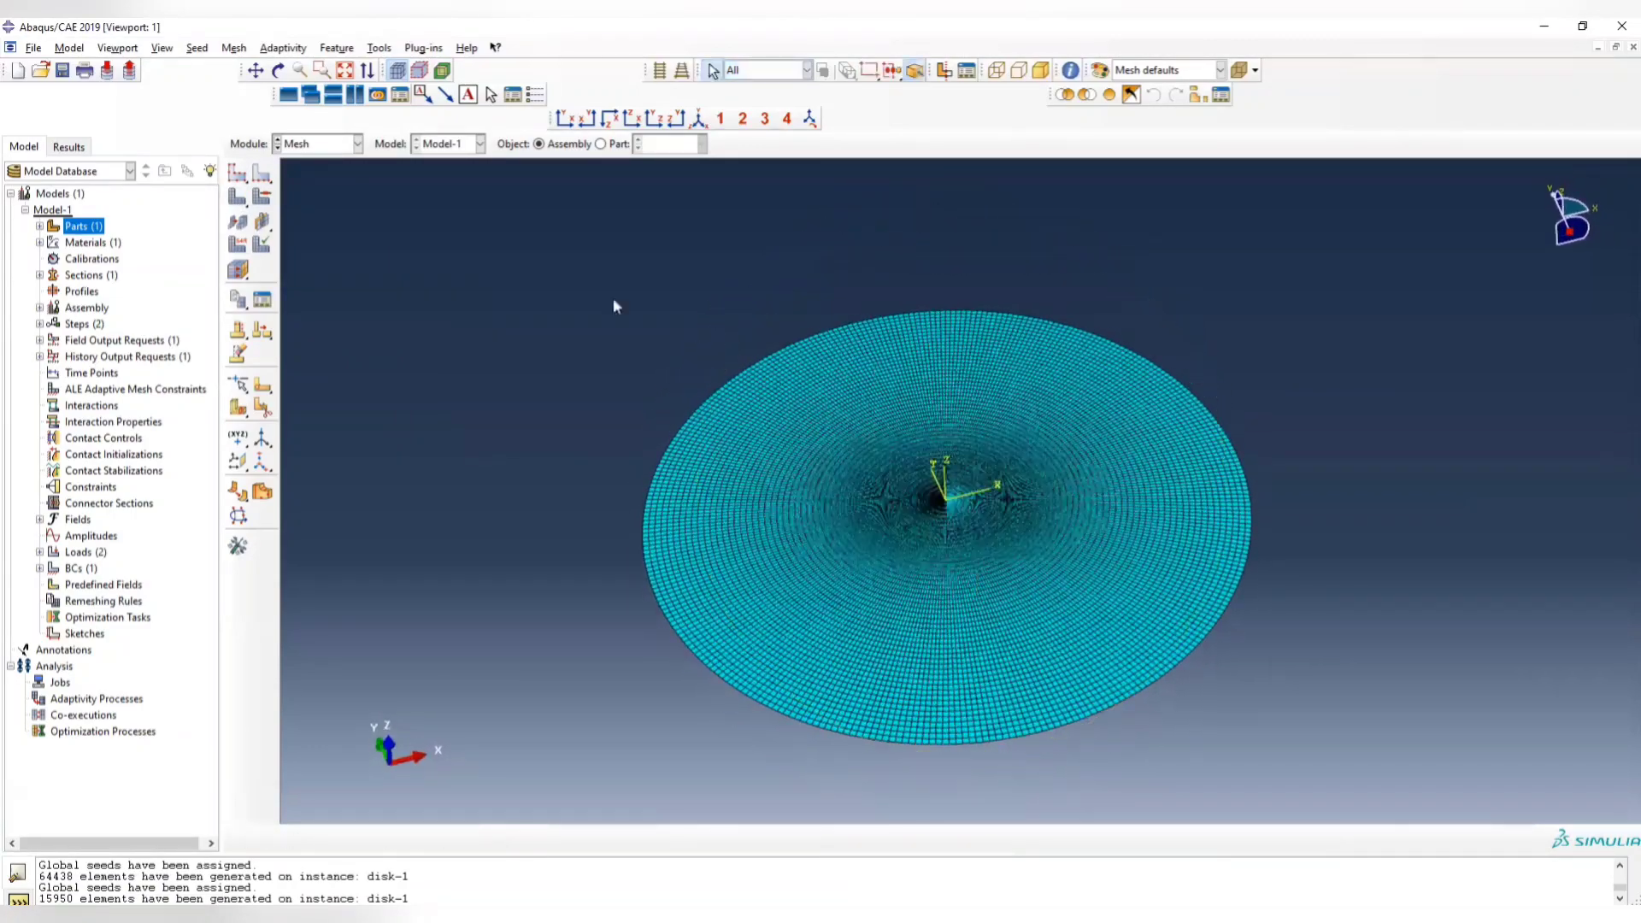
{"action": "left_click", "coordinate": [357, 144]}
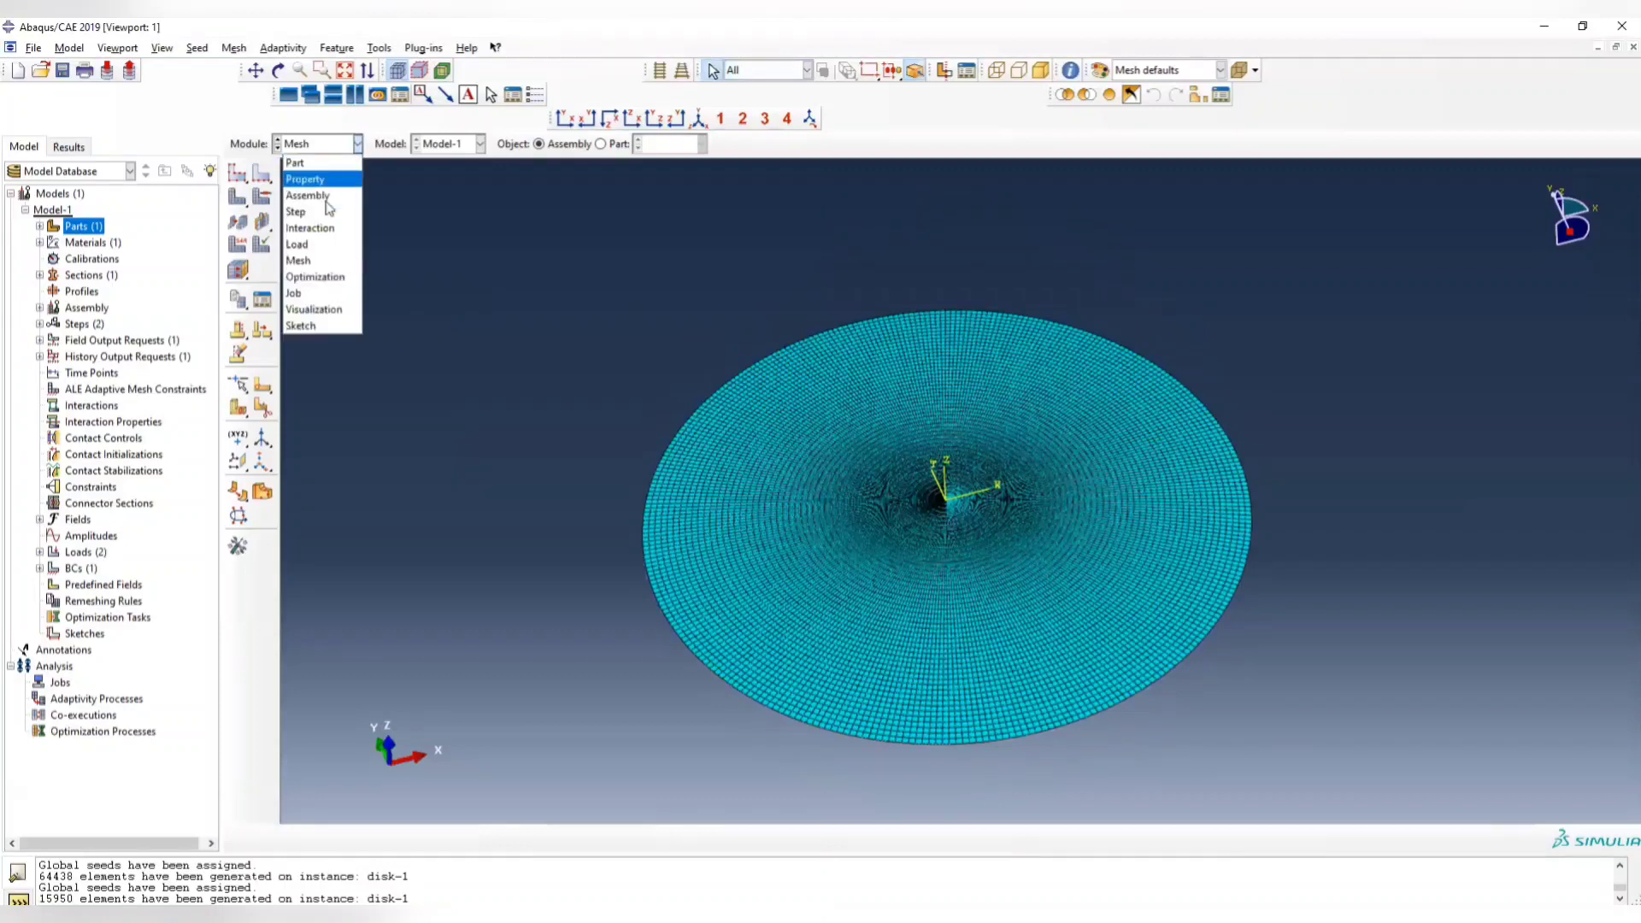
Create the Full Analysis job trial_1 on Model-1 in the Job module and submit it
{"action": "left_click", "coordinate": [318, 294]}
{"action": "left_click", "coordinate": [470, 410]}
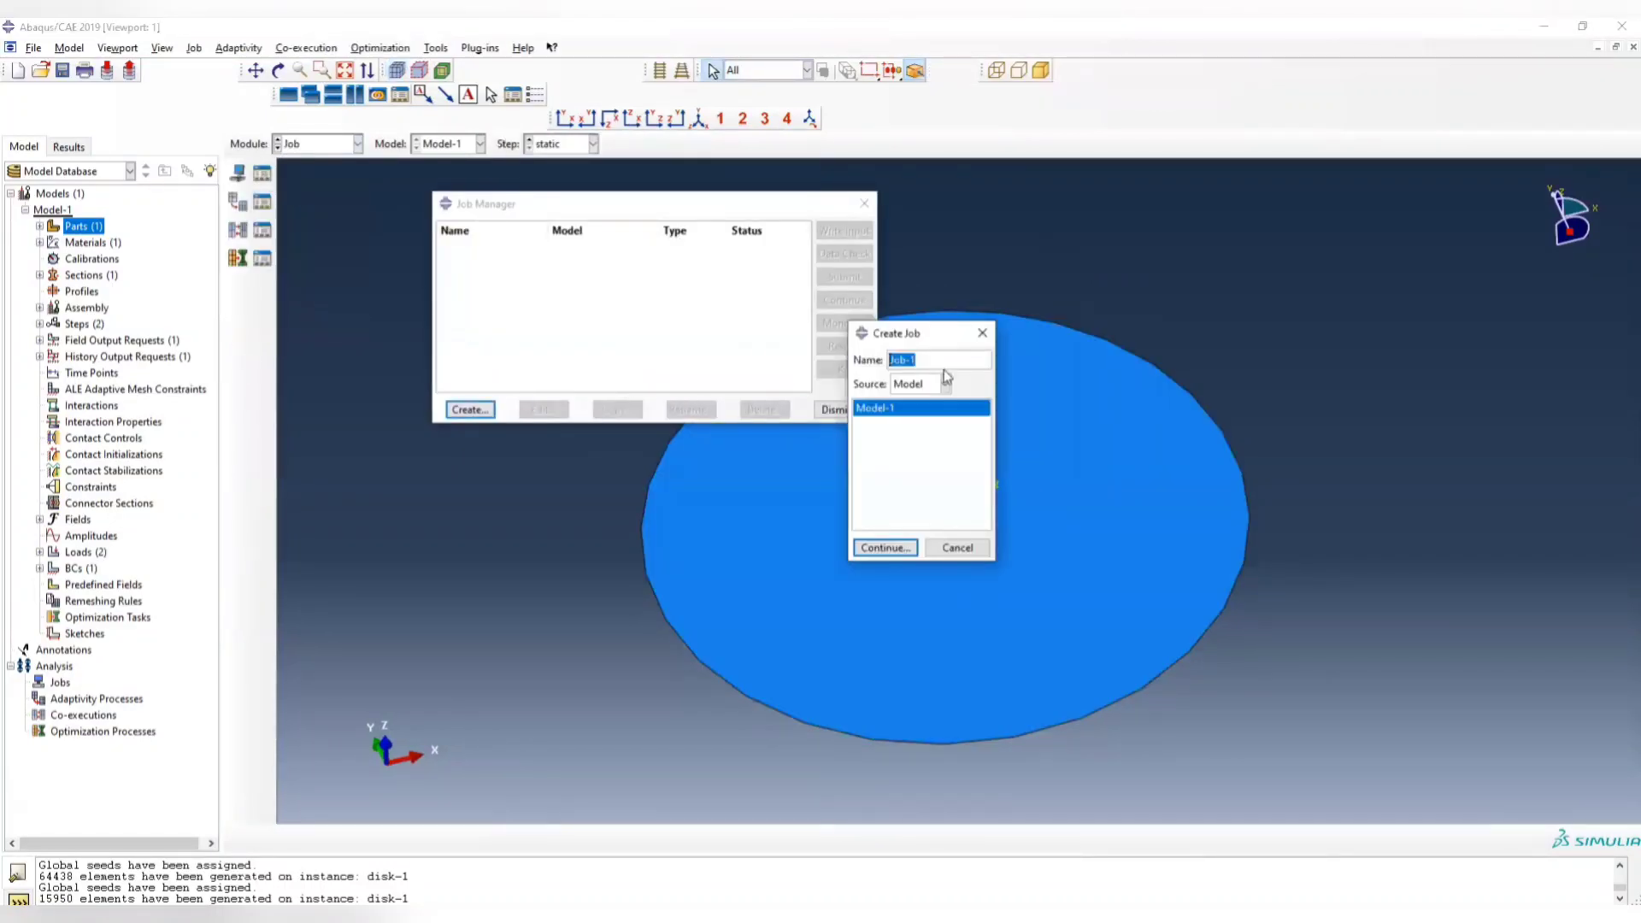
{"action": "type", "text": "tria"}
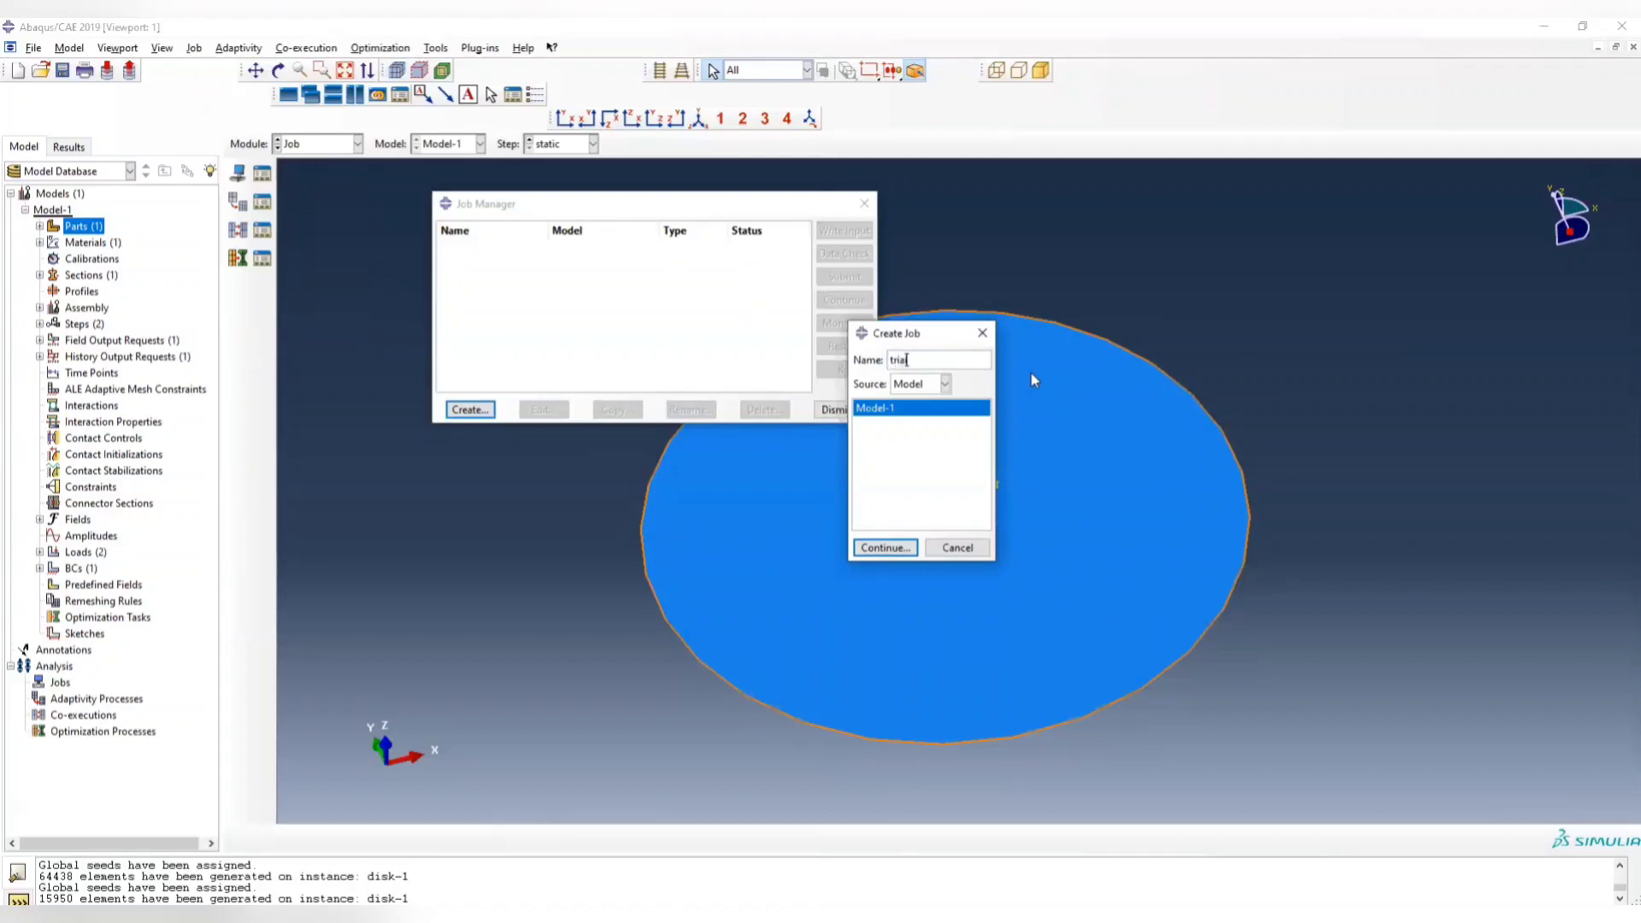
{"action": "type", "text": "l_1"}
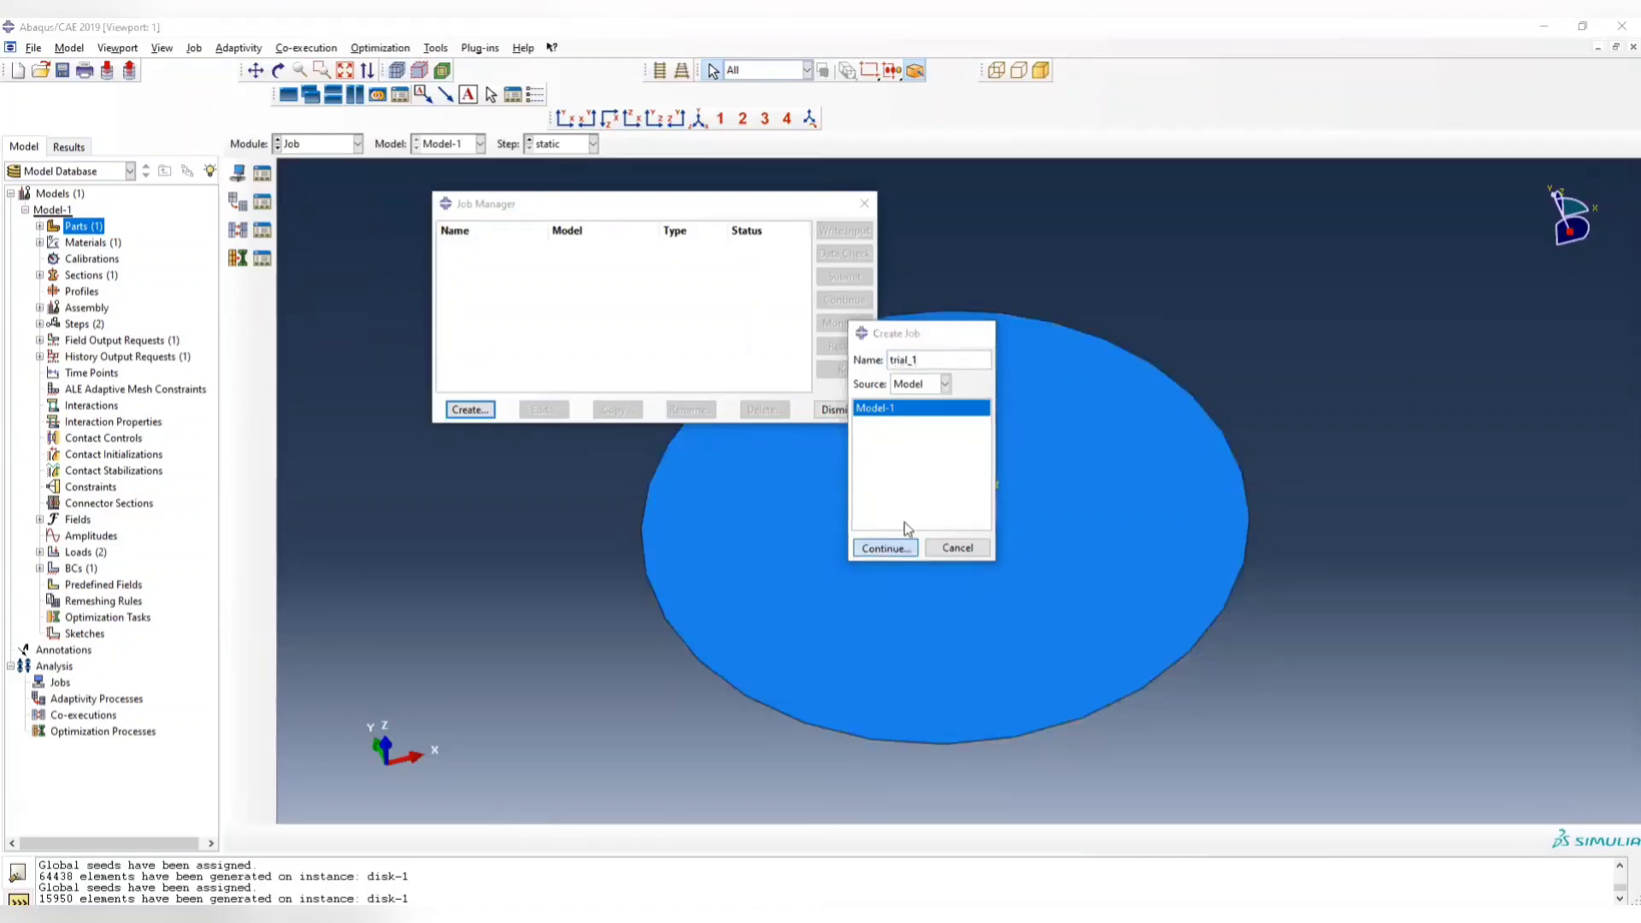
{"action": "left_click", "coordinate": [906, 547]}
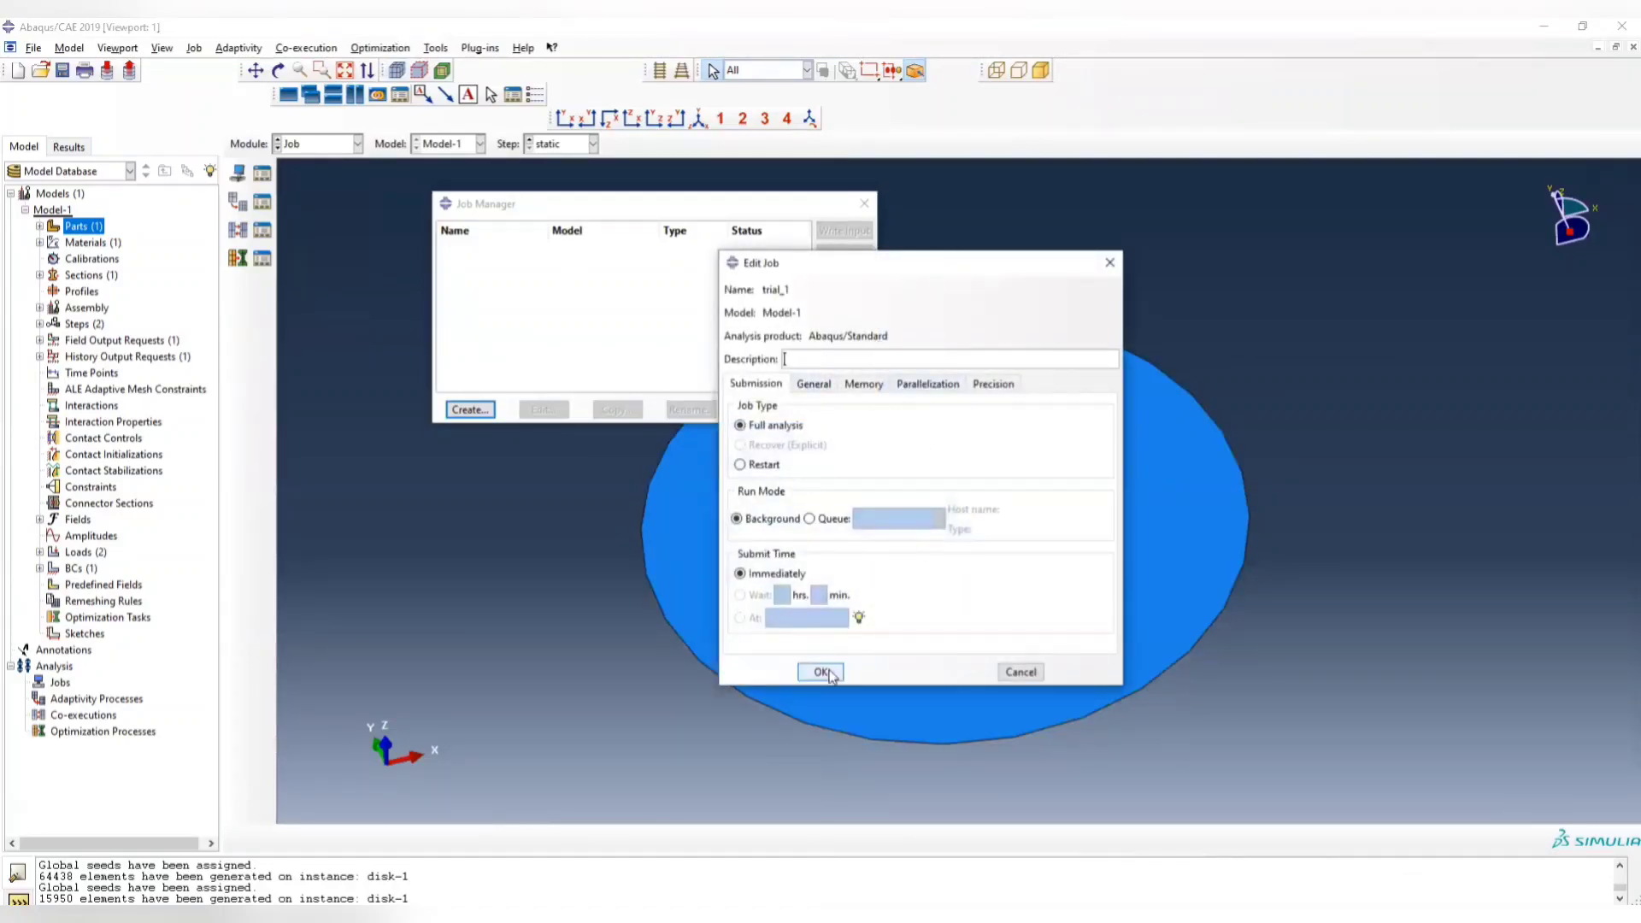
{"action": "left_click", "coordinate": [821, 673]}
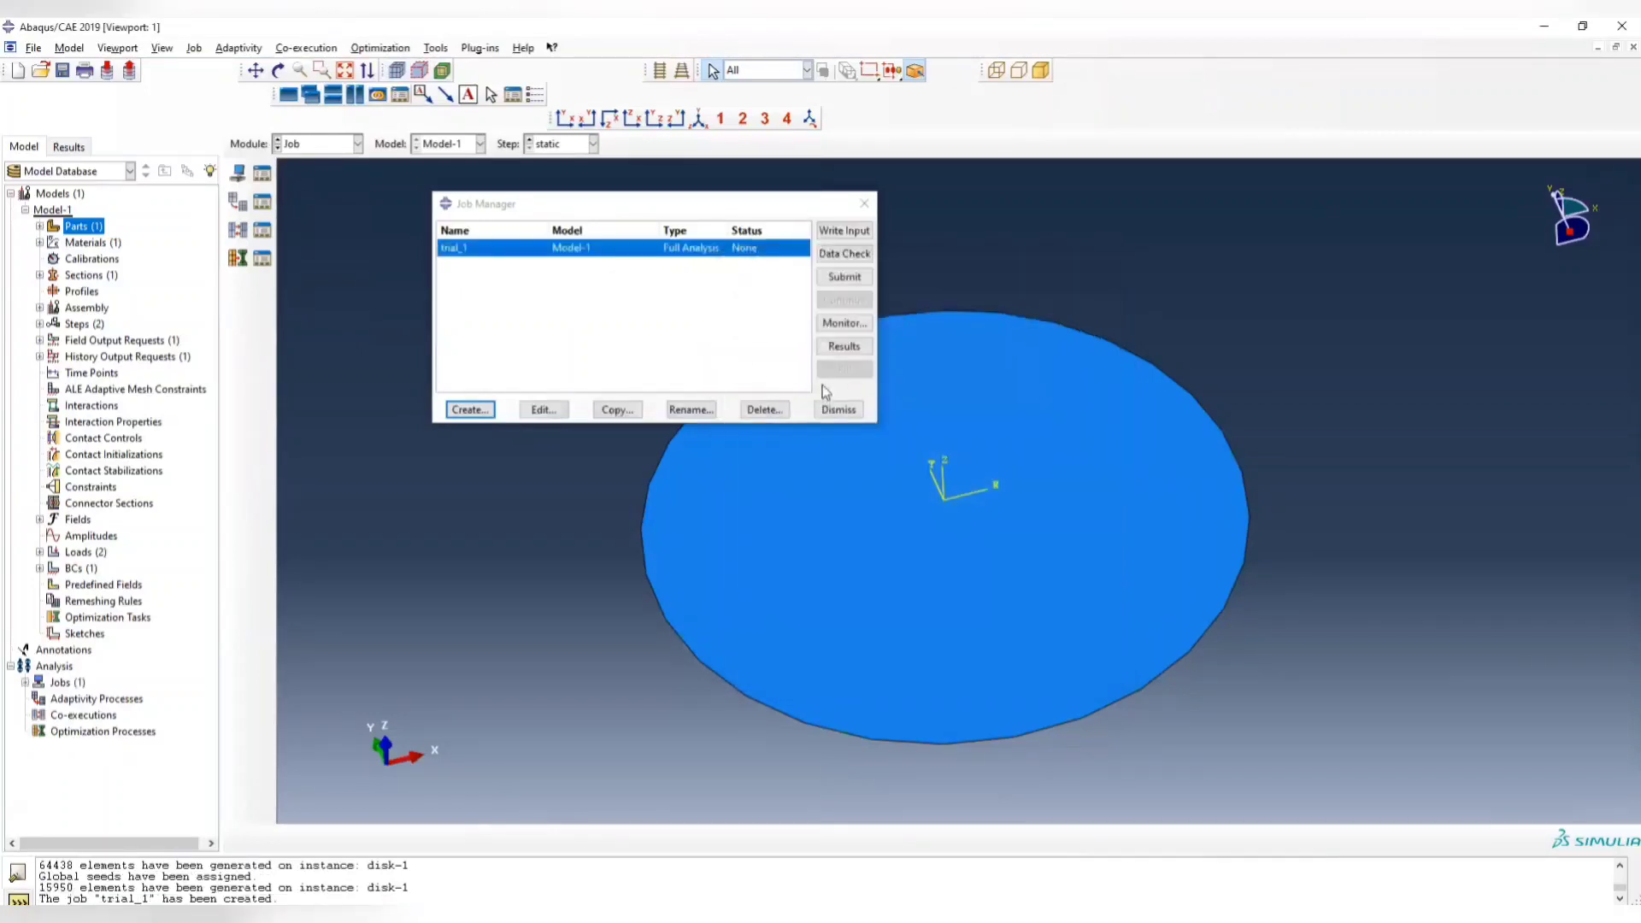
{"action": "left_click", "coordinate": [845, 278]}
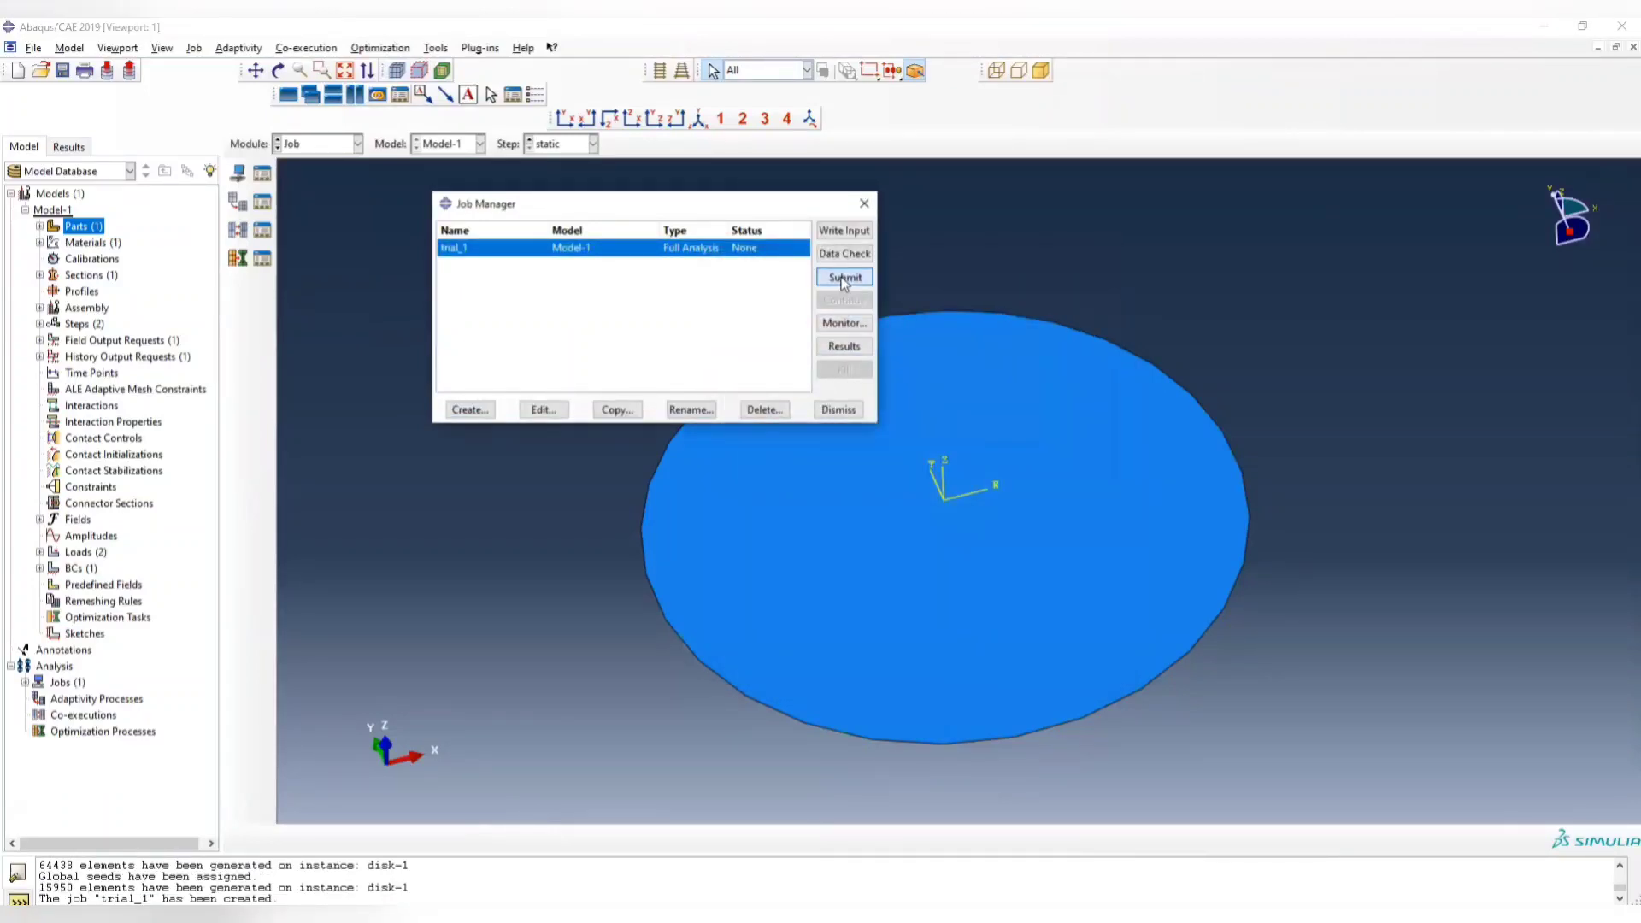
Monitor trial_1 until it completes, then open trial_1.odb in Visualization
{"action": "left_click", "coordinate": [857, 326]}
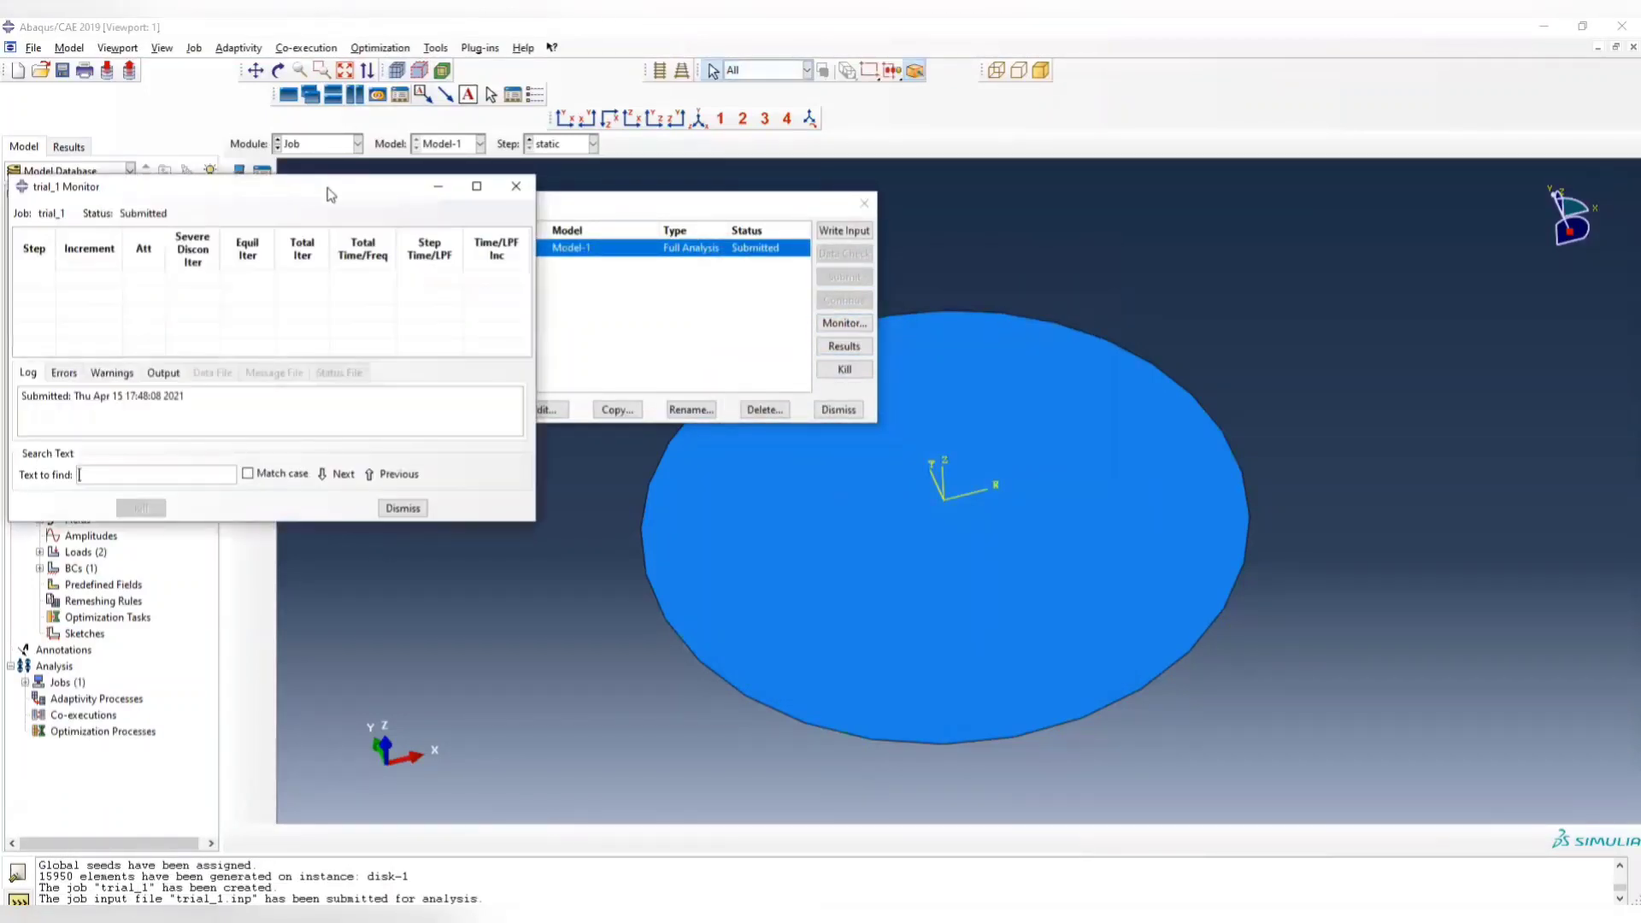
{"action": "left_click_drag", "start_coordinate": [331, 195], "coordinate": [1266, 157]}
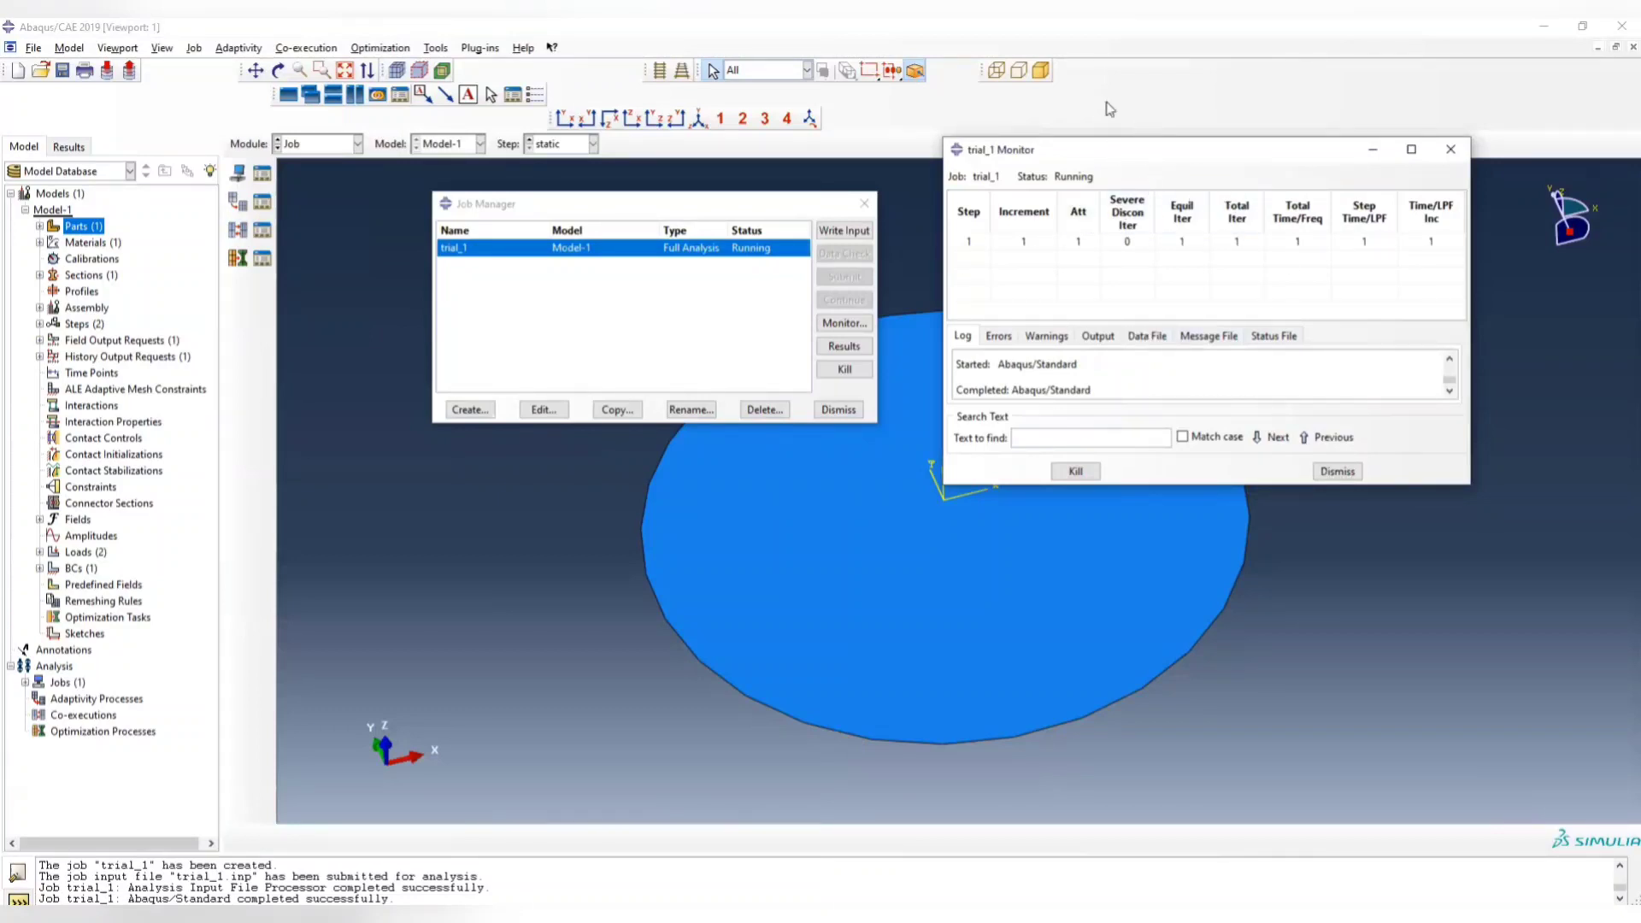
{"action": "left_click", "coordinate": [846, 347]}
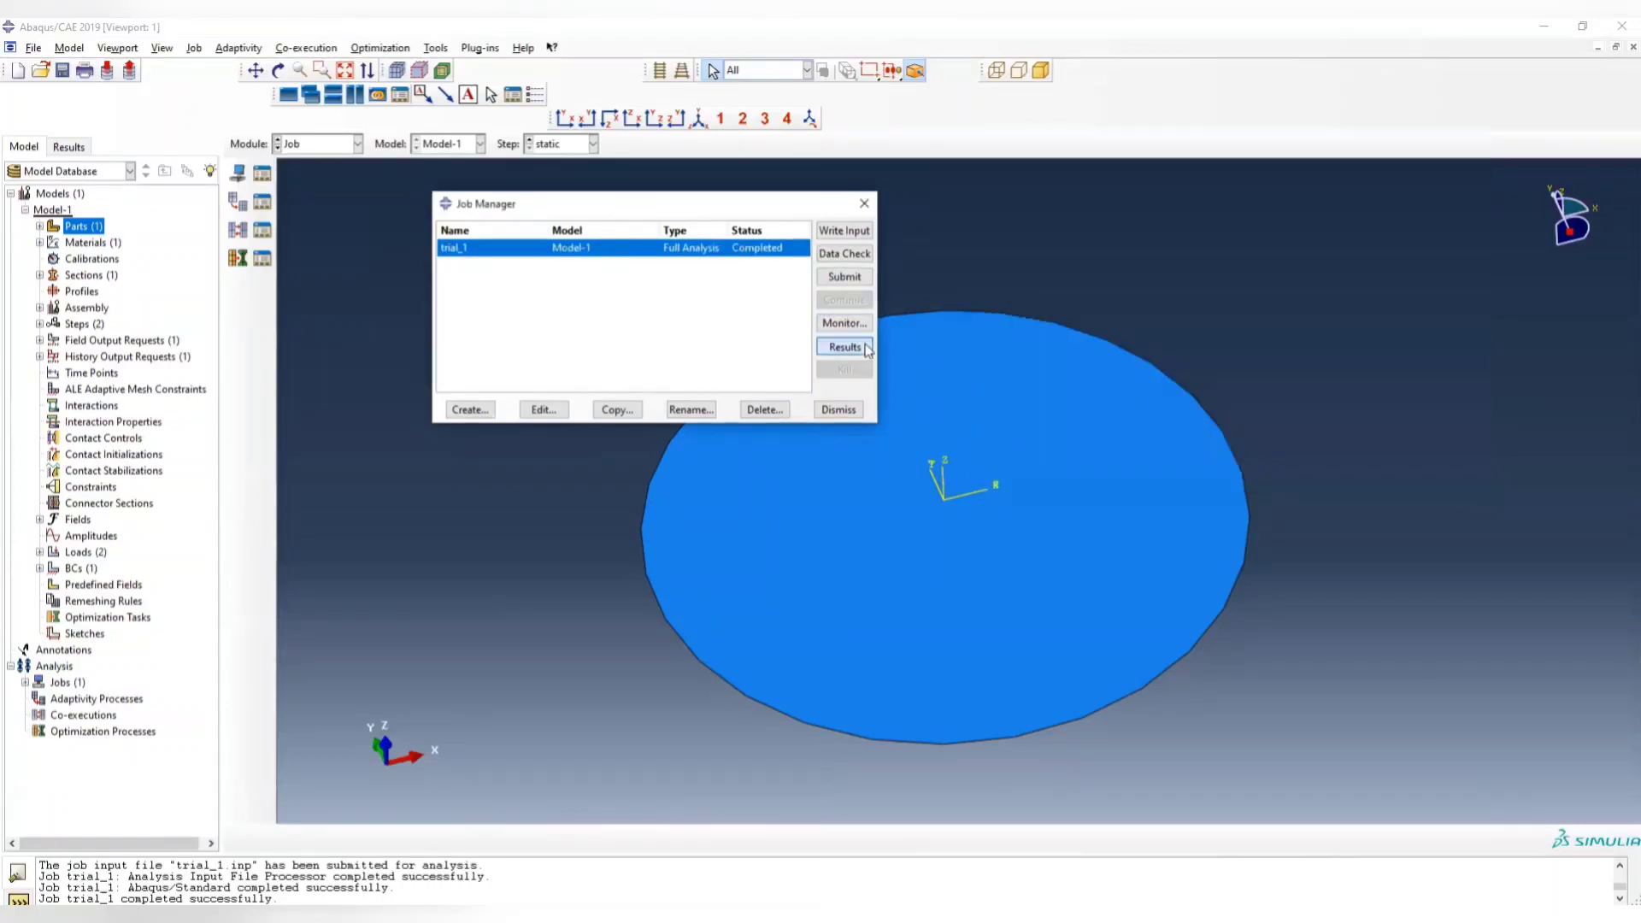
Draw only free edges and plot Mises stress contours on the deformed trial_1 disk
{"action": "left_click_drag", "start_coordinate": [856, 446], "coordinate": [989, 377], "text": "ctrl+alt"}
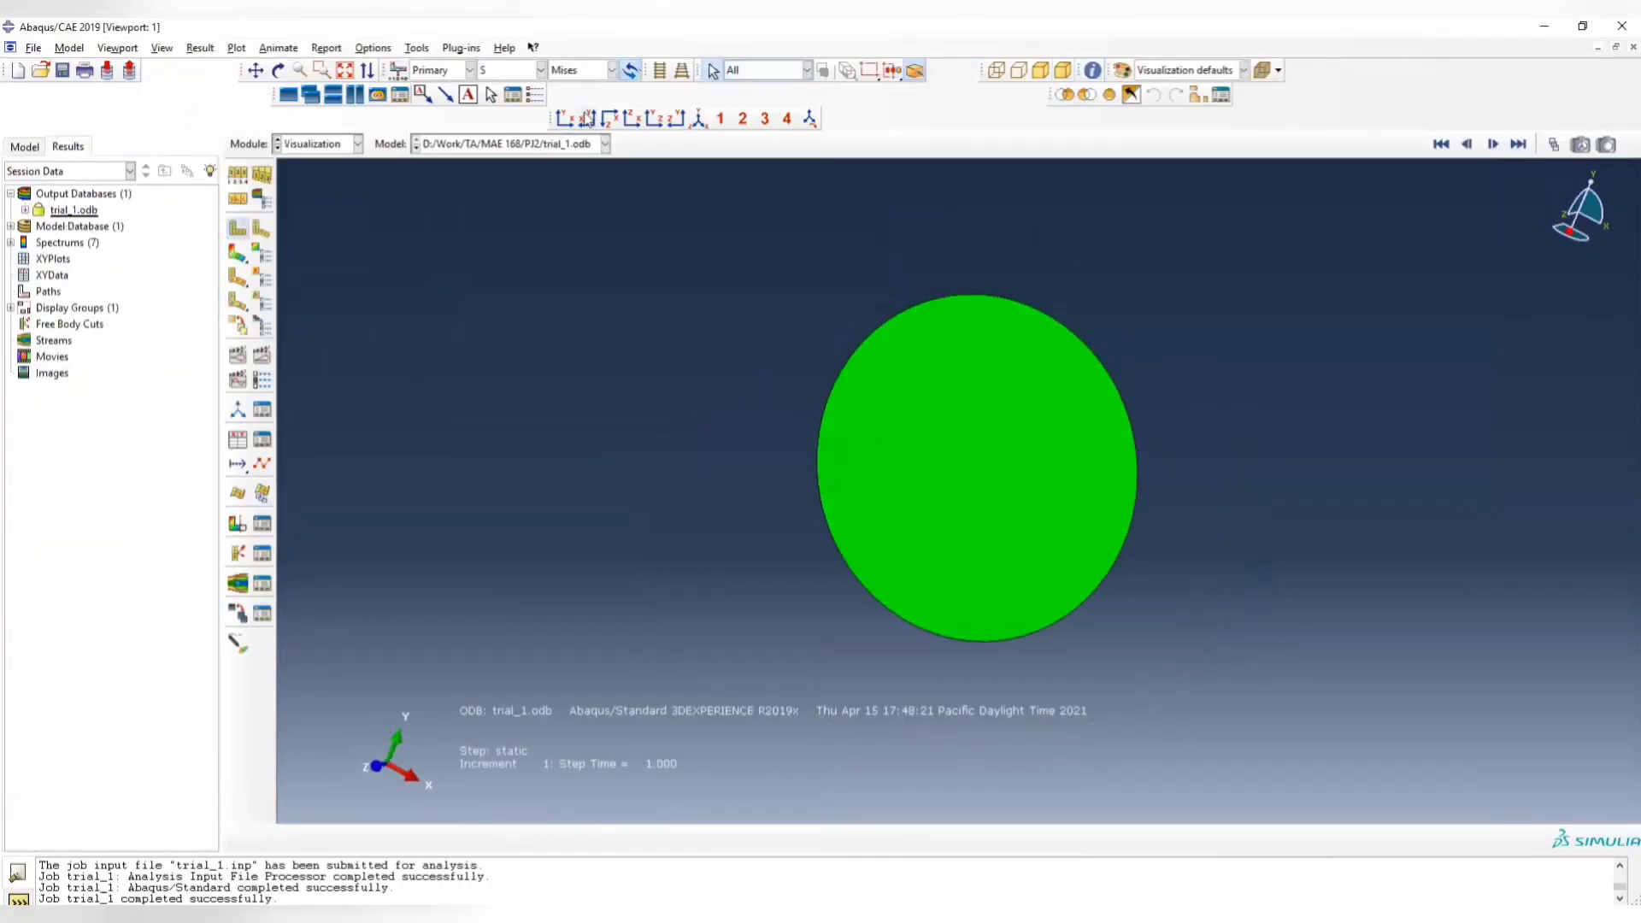
{"action": "left_click", "coordinate": [353, 49]}
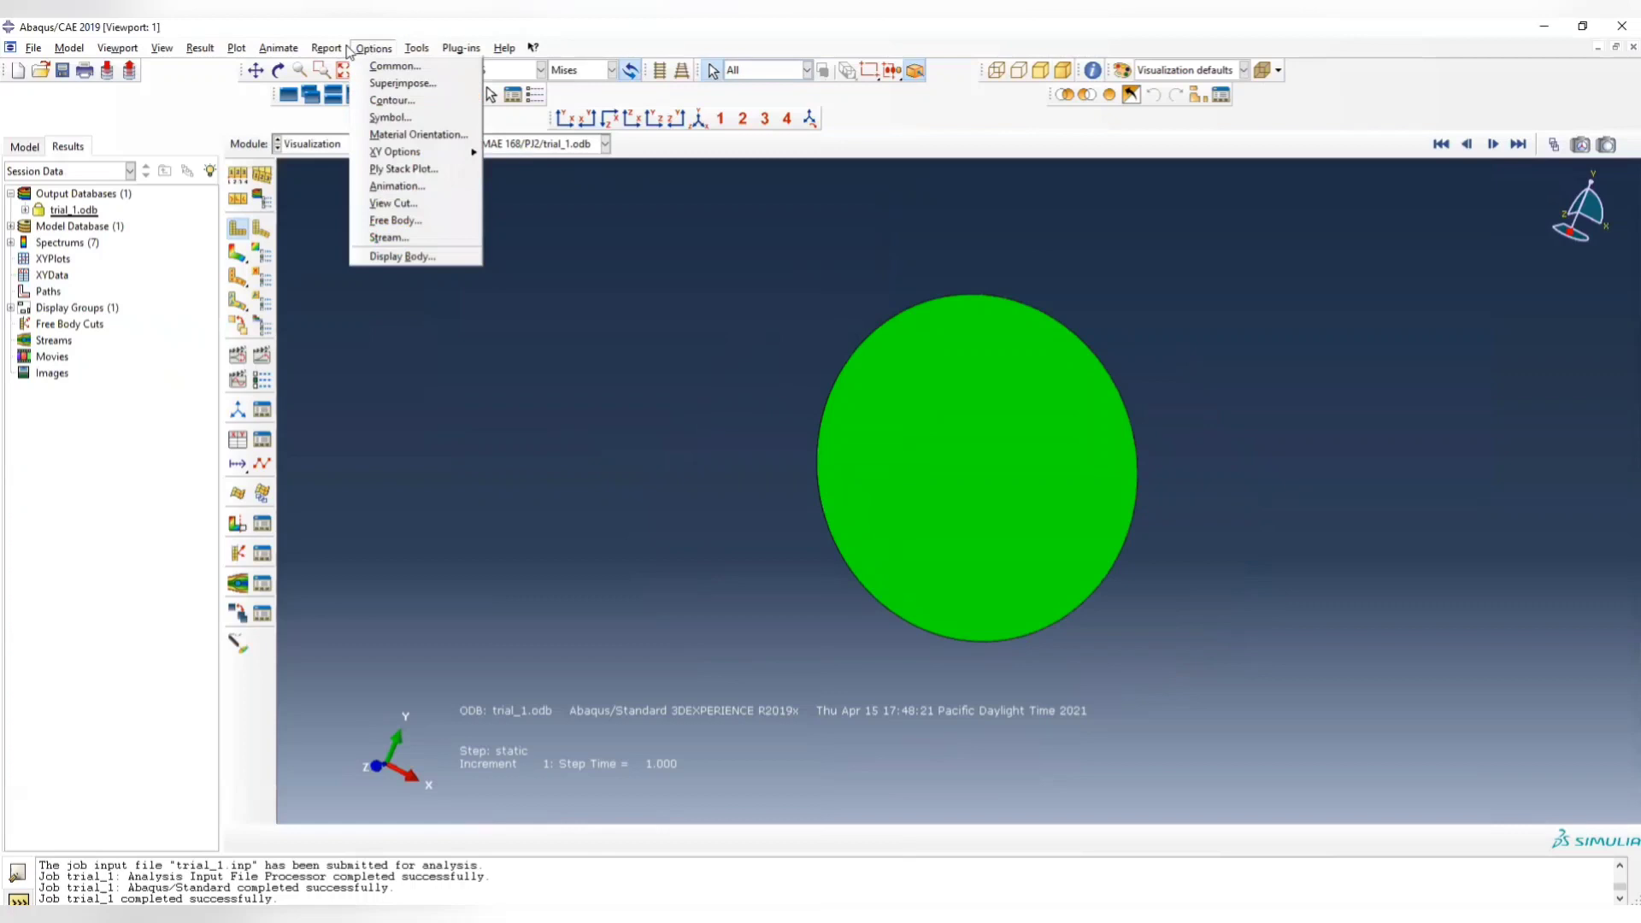
{"action": "left_click", "coordinate": [385, 69]}
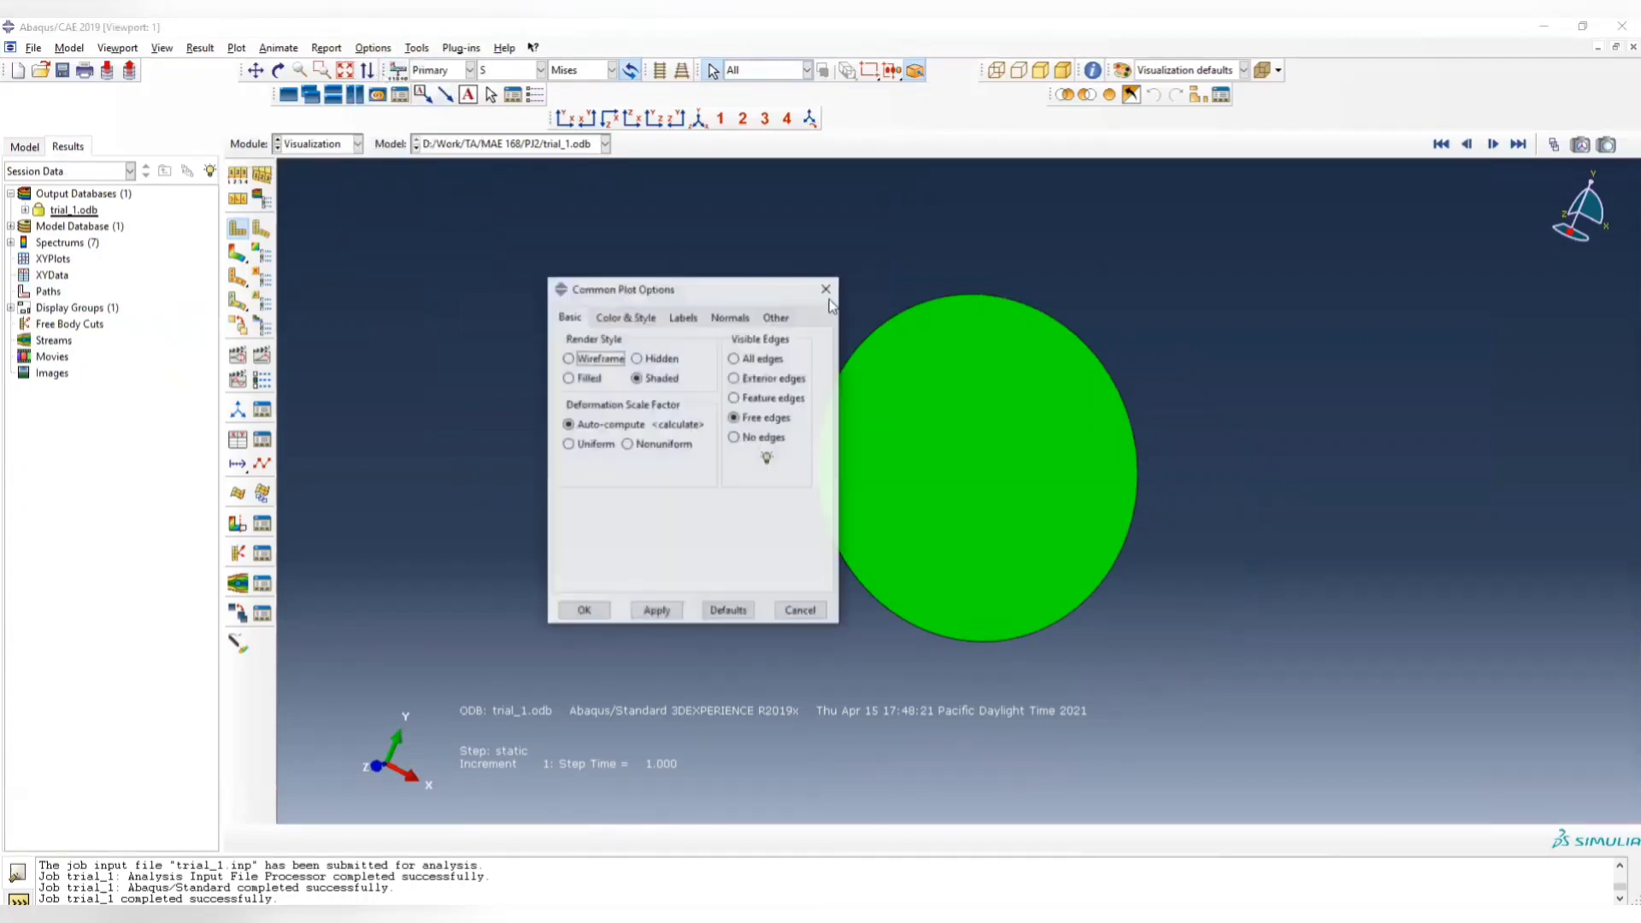
{"action": "left_click", "coordinate": [748, 382]}
{"action": "left_click", "coordinate": [744, 419]}
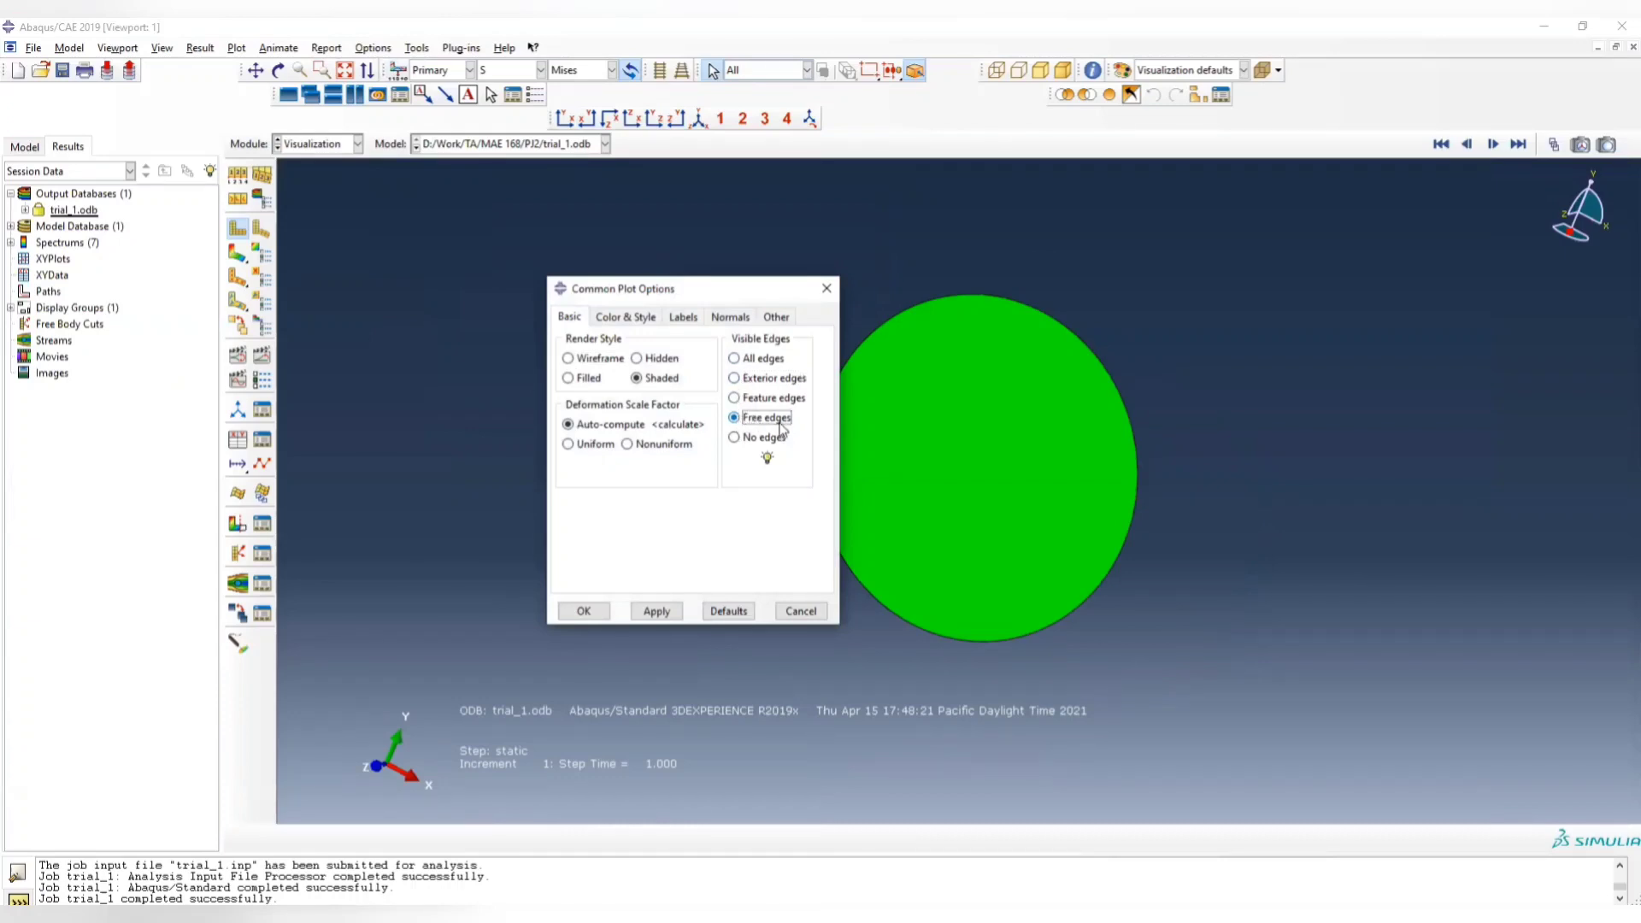
{"action": "left_click", "coordinate": [657, 611]}
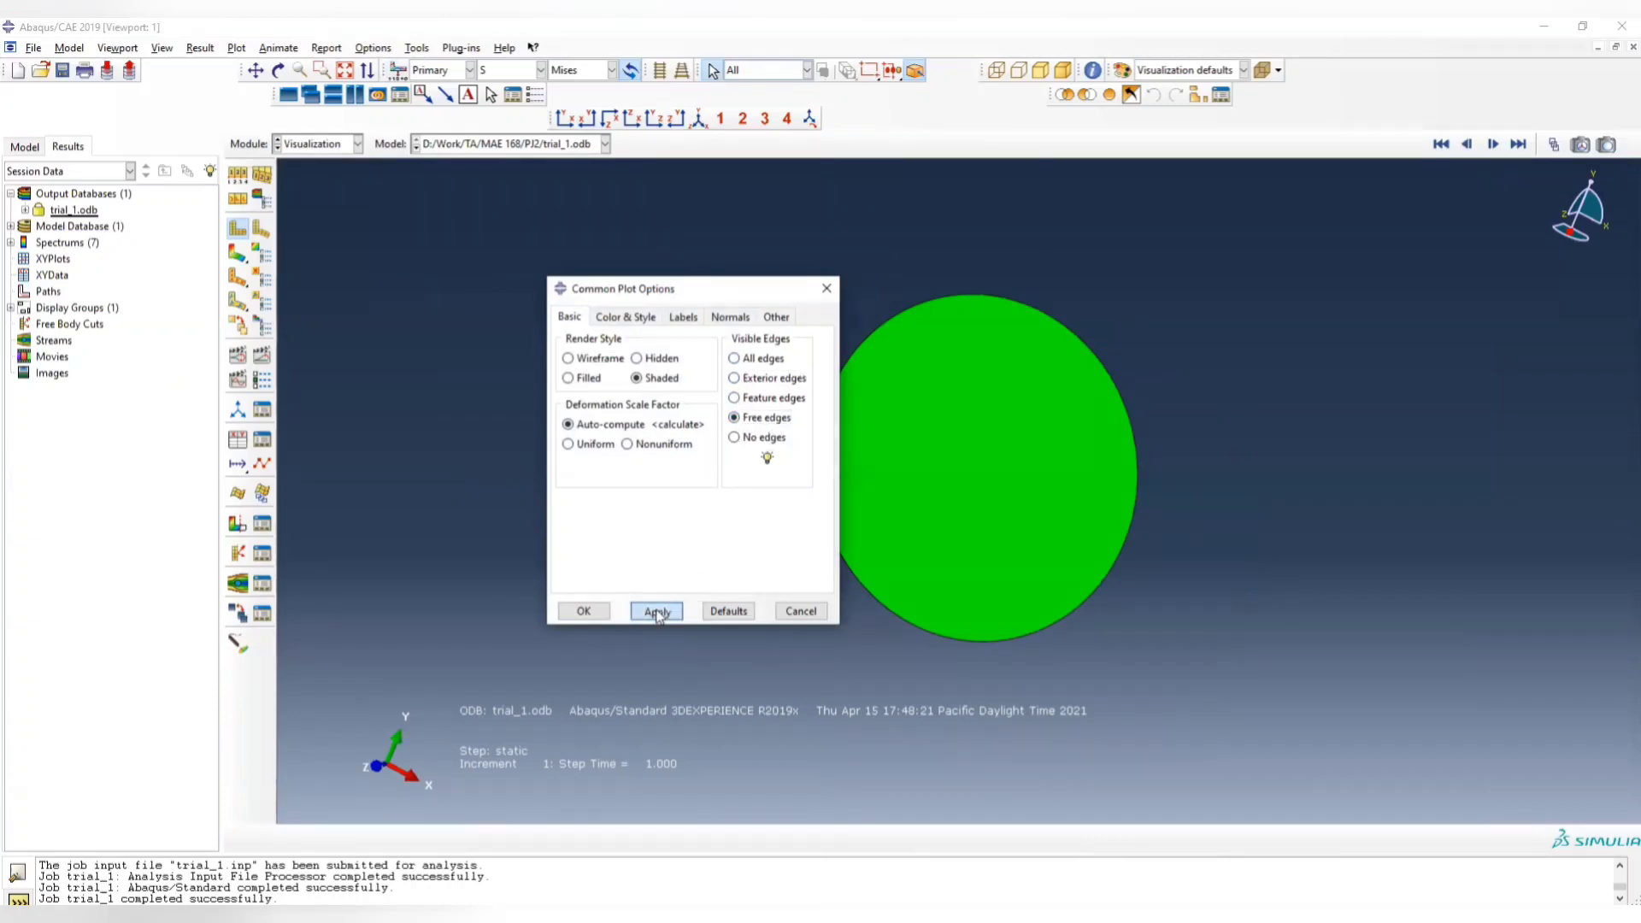
{"action": "left_click", "coordinate": [827, 289]}
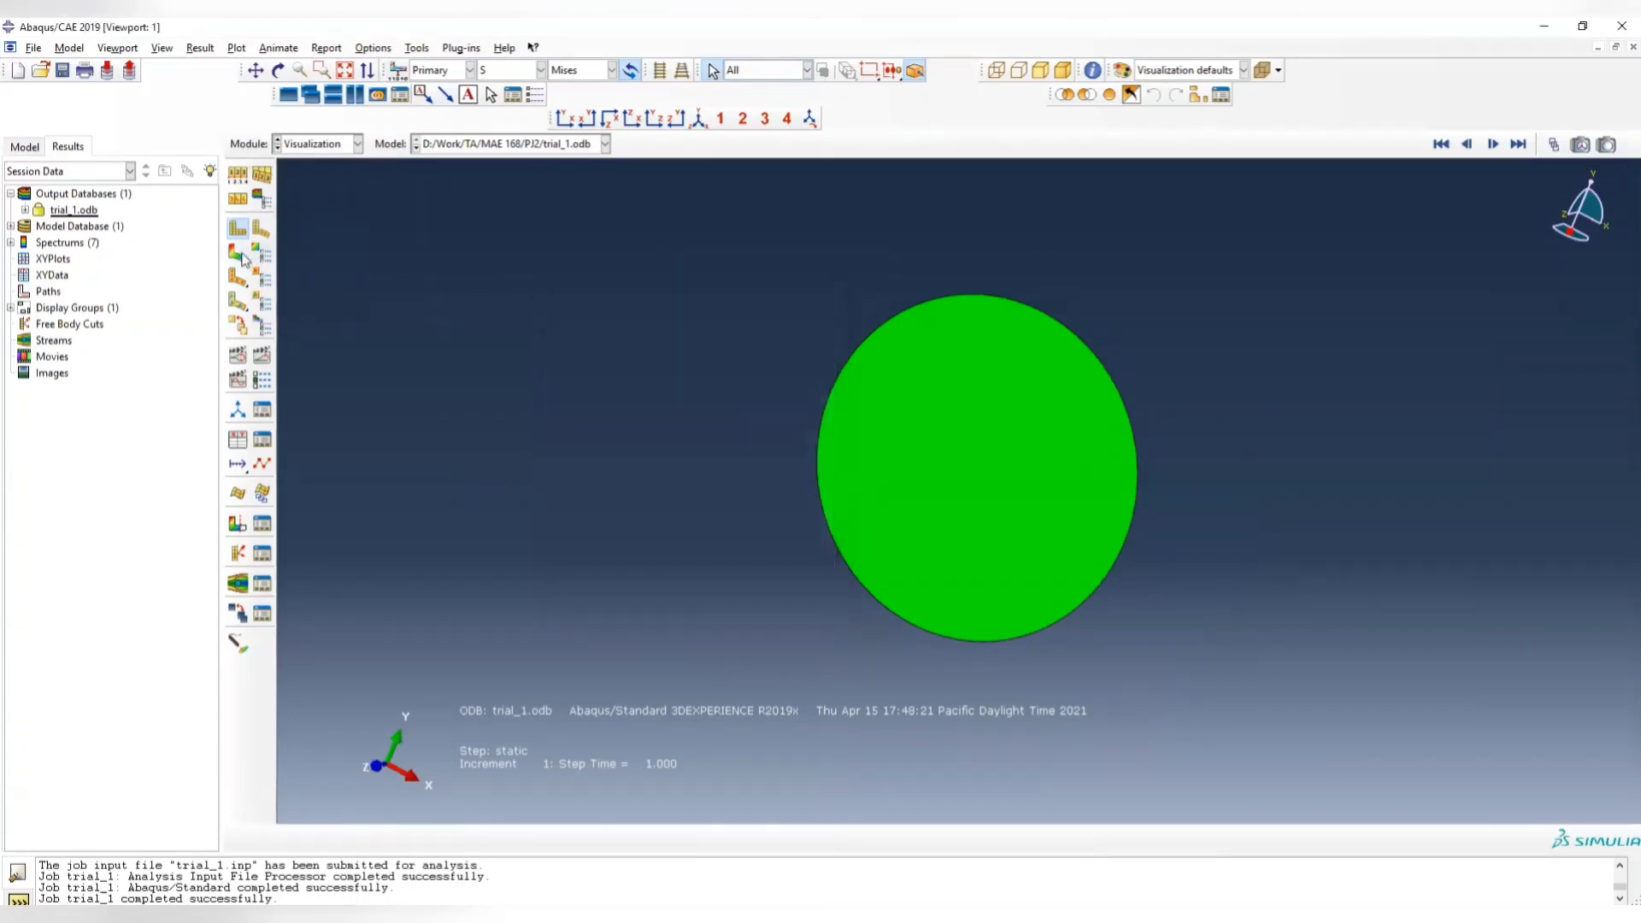
{"action": "left_click", "coordinate": [243, 256]}
{"action": "left_click_drag", "start_coordinate": [912, 440], "coordinate": [849, 283], "text": "ctrl+alt"}
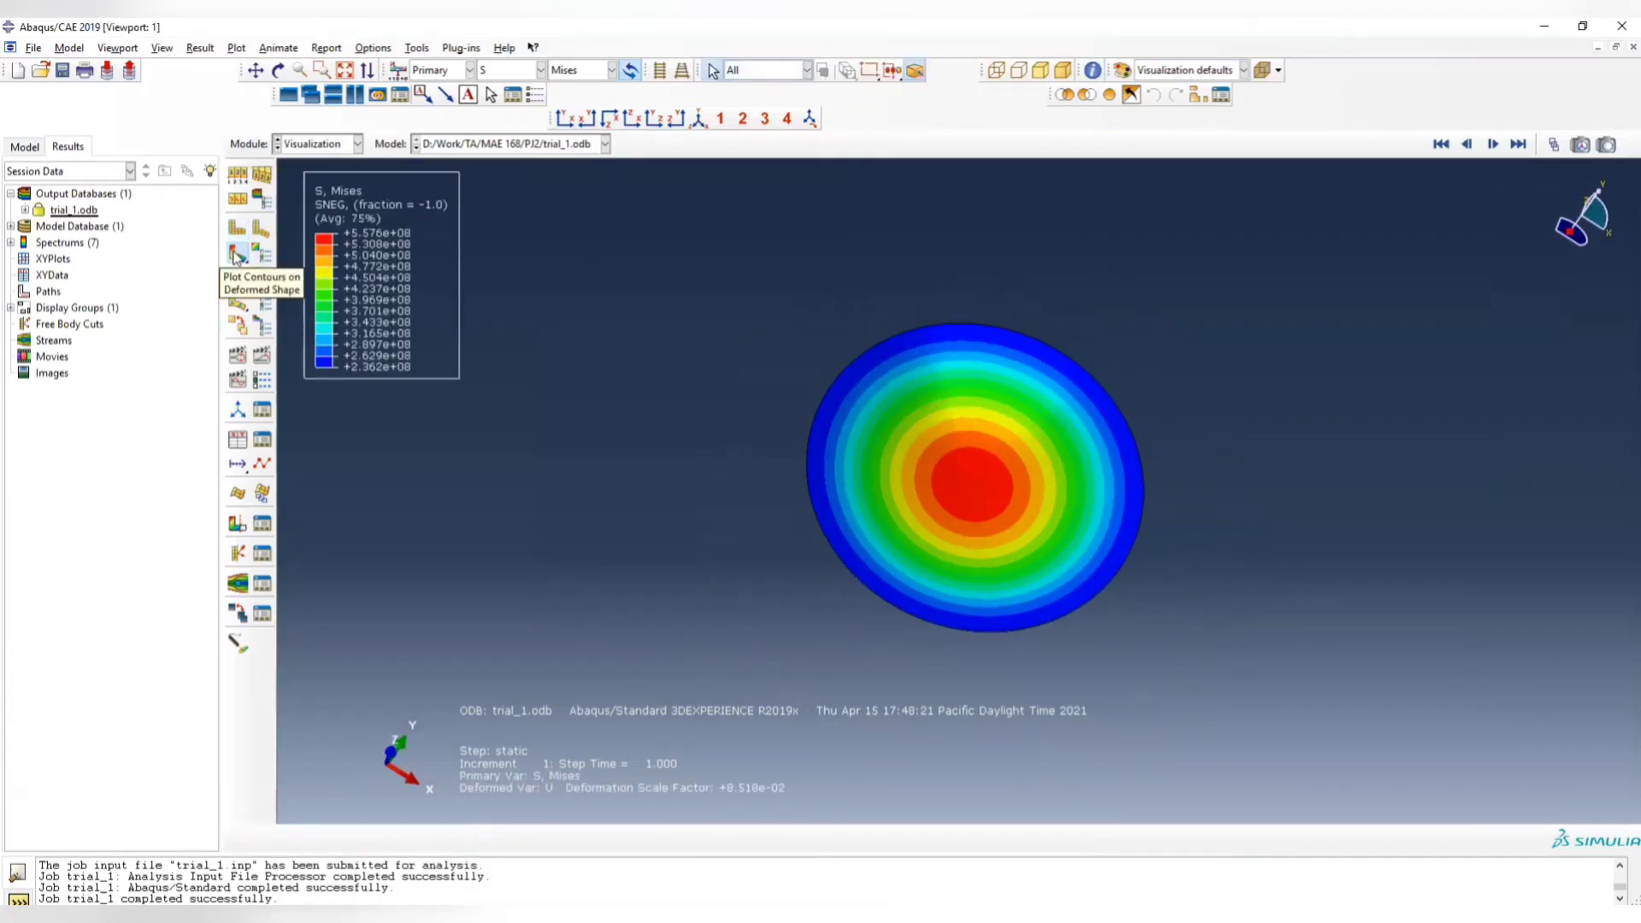
{"action": "left_click_drag", "start_coordinate": [1007, 524], "coordinate": [940, 590], "text": "ctrl+alt"}
{"action": "left_click", "coordinate": [509, 73]}
{"action": "left_click", "coordinate": [520, 77]}
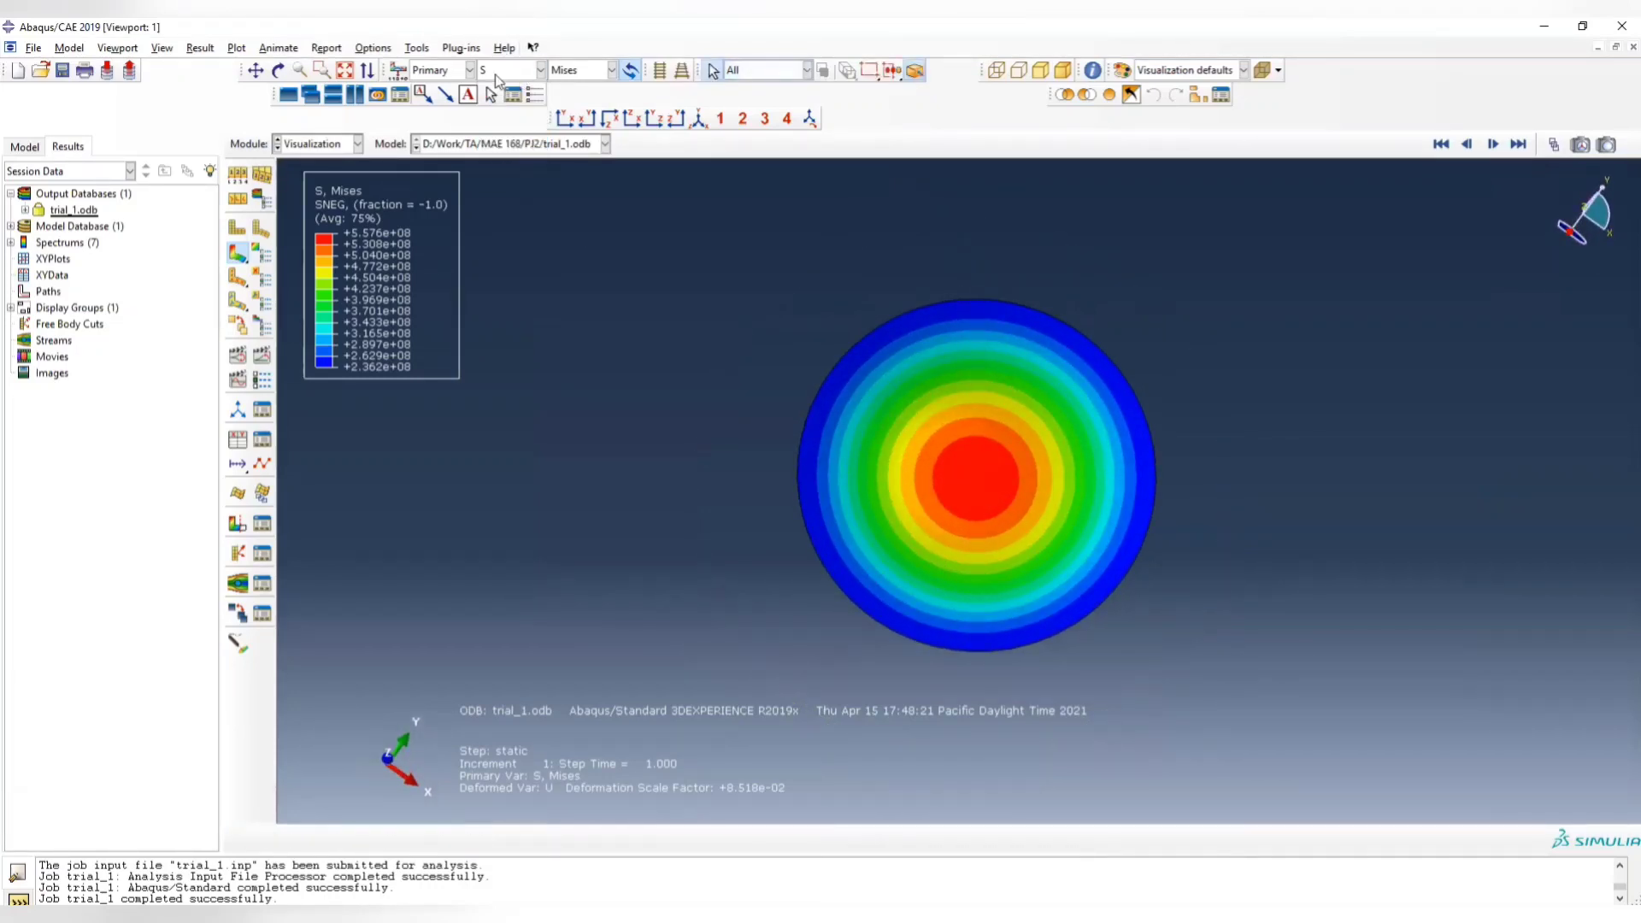
{"action": "left_click", "coordinate": [506, 75]}
{"action": "left_click", "coordinate": [487, 139]}
{"action": "left_click", "coordinate": [597, 72]}
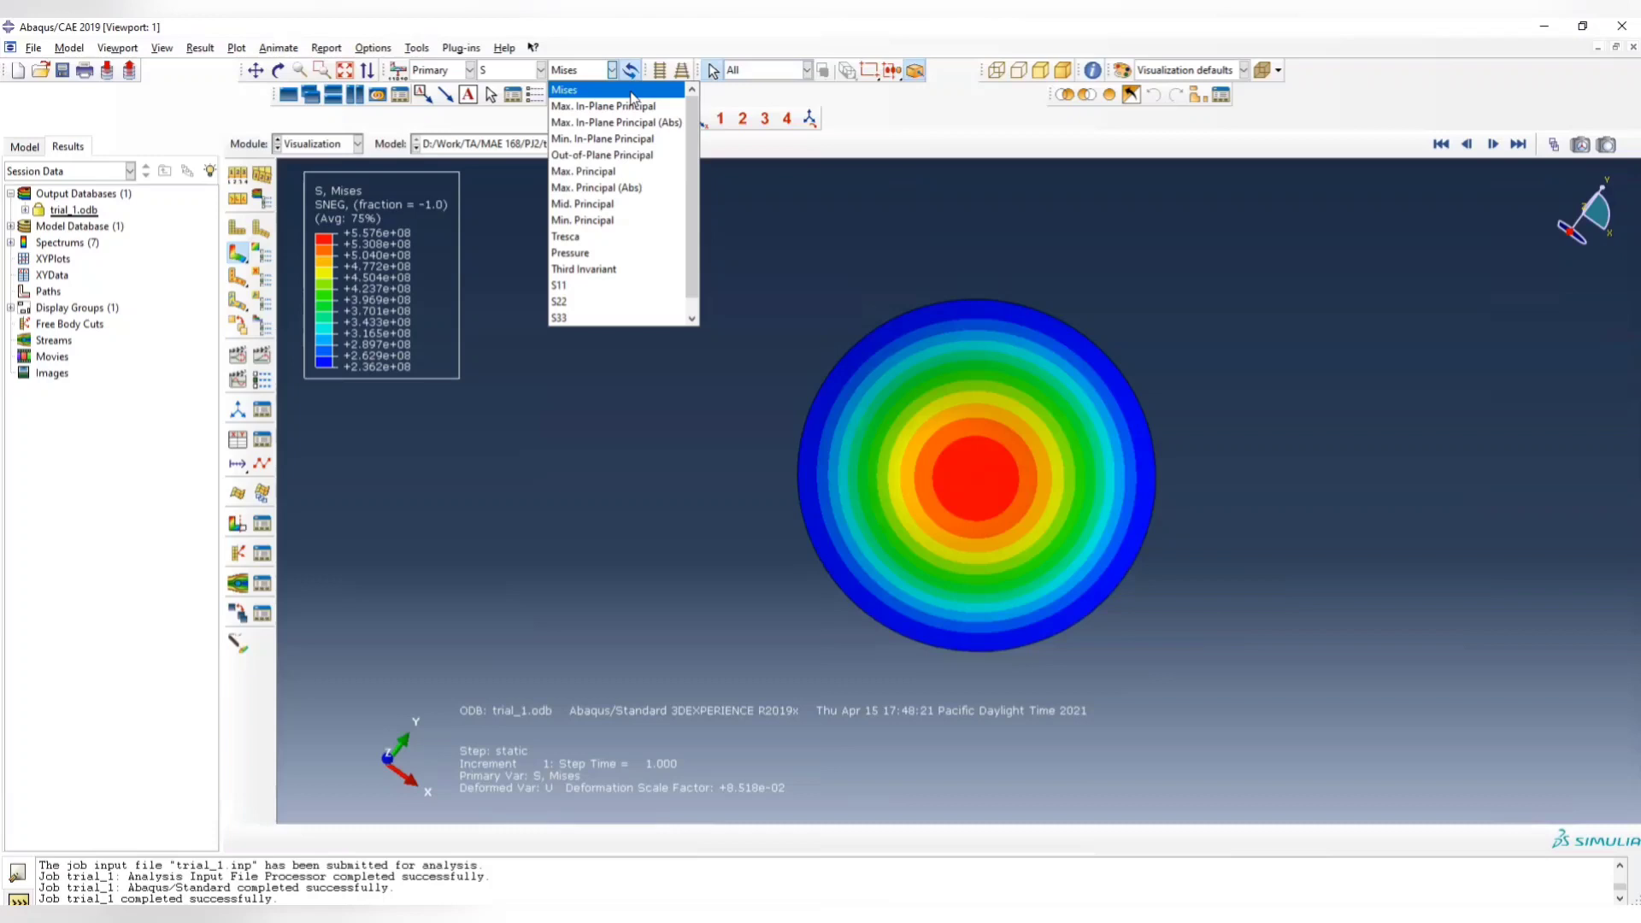
{"action": "left_click", "coordinate": [586, 90]}
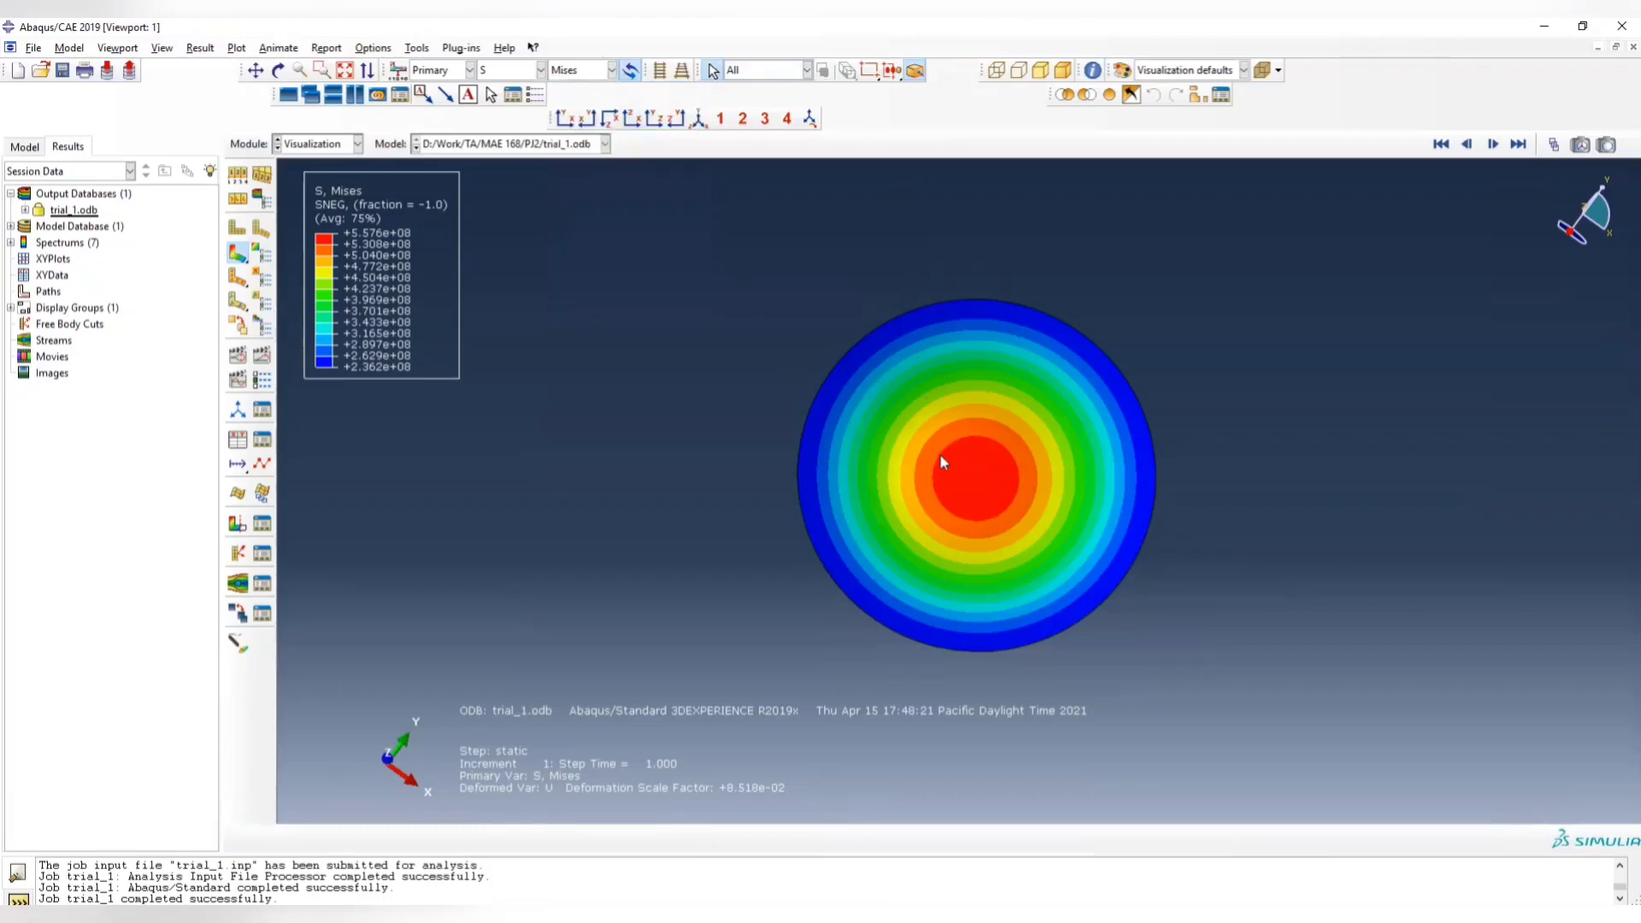
{"action": "left_click_drag", "start_coordinate": [937, 482], "coordinate": [1027, 493], "text": "ctrl+alt"}
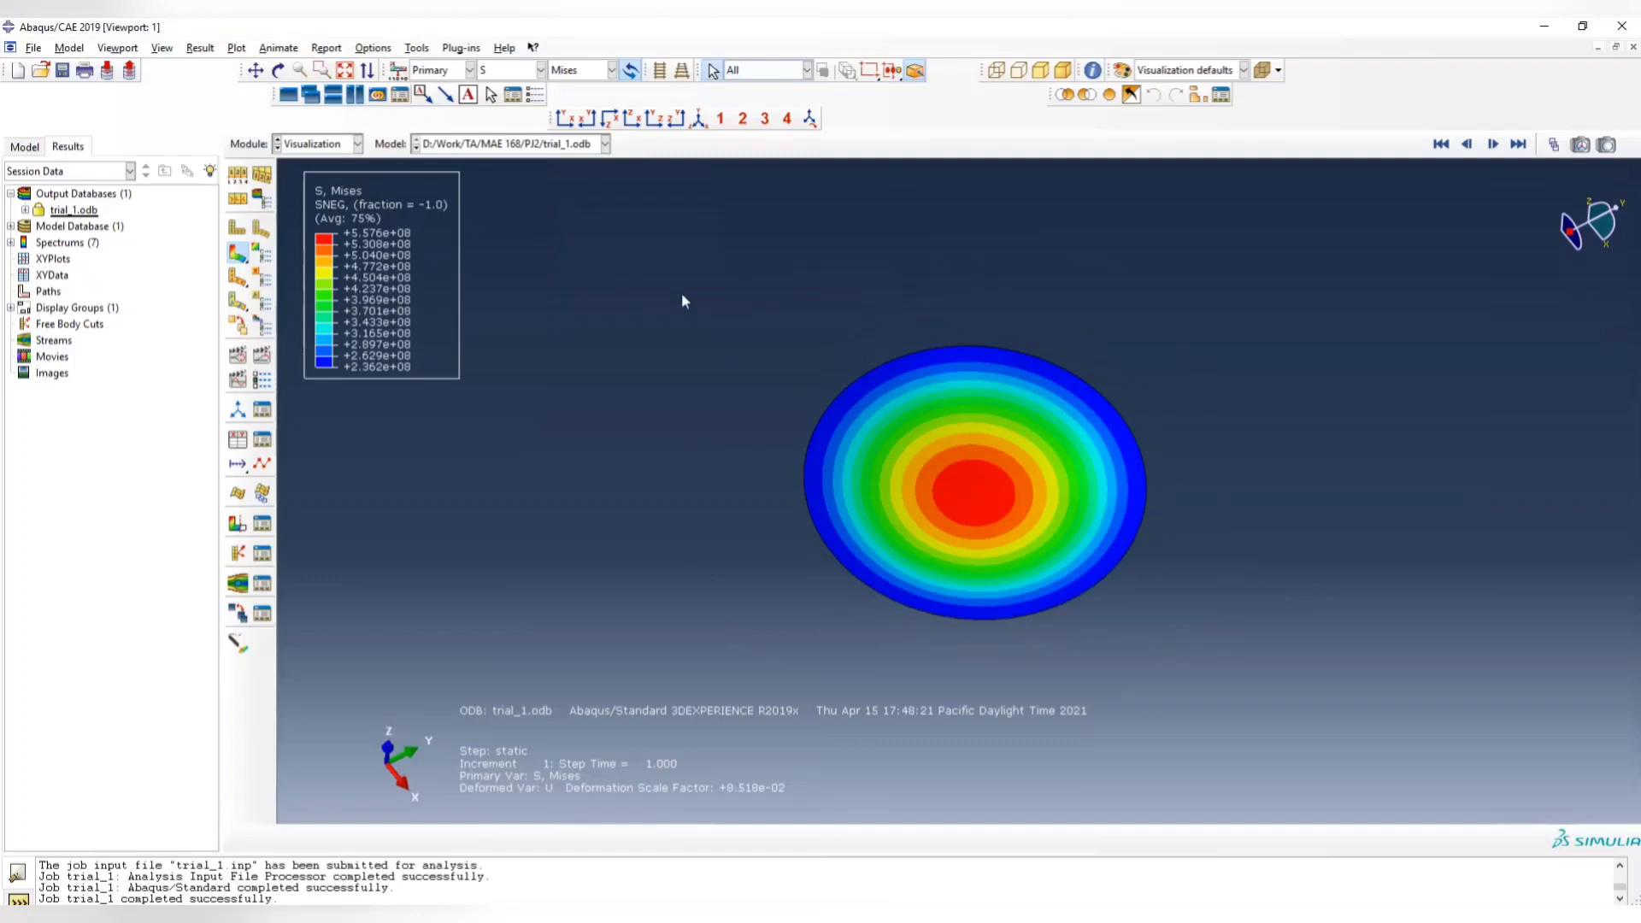
{"action": "key", "text": "alt+Tab"}
{"action": "left_click", "coordinate": [1183, 807]}
{"action": "left_click_drag", "start_coordinate": [977, 493], "coordinate": [980, 519], "text": "ctrl+alt"}
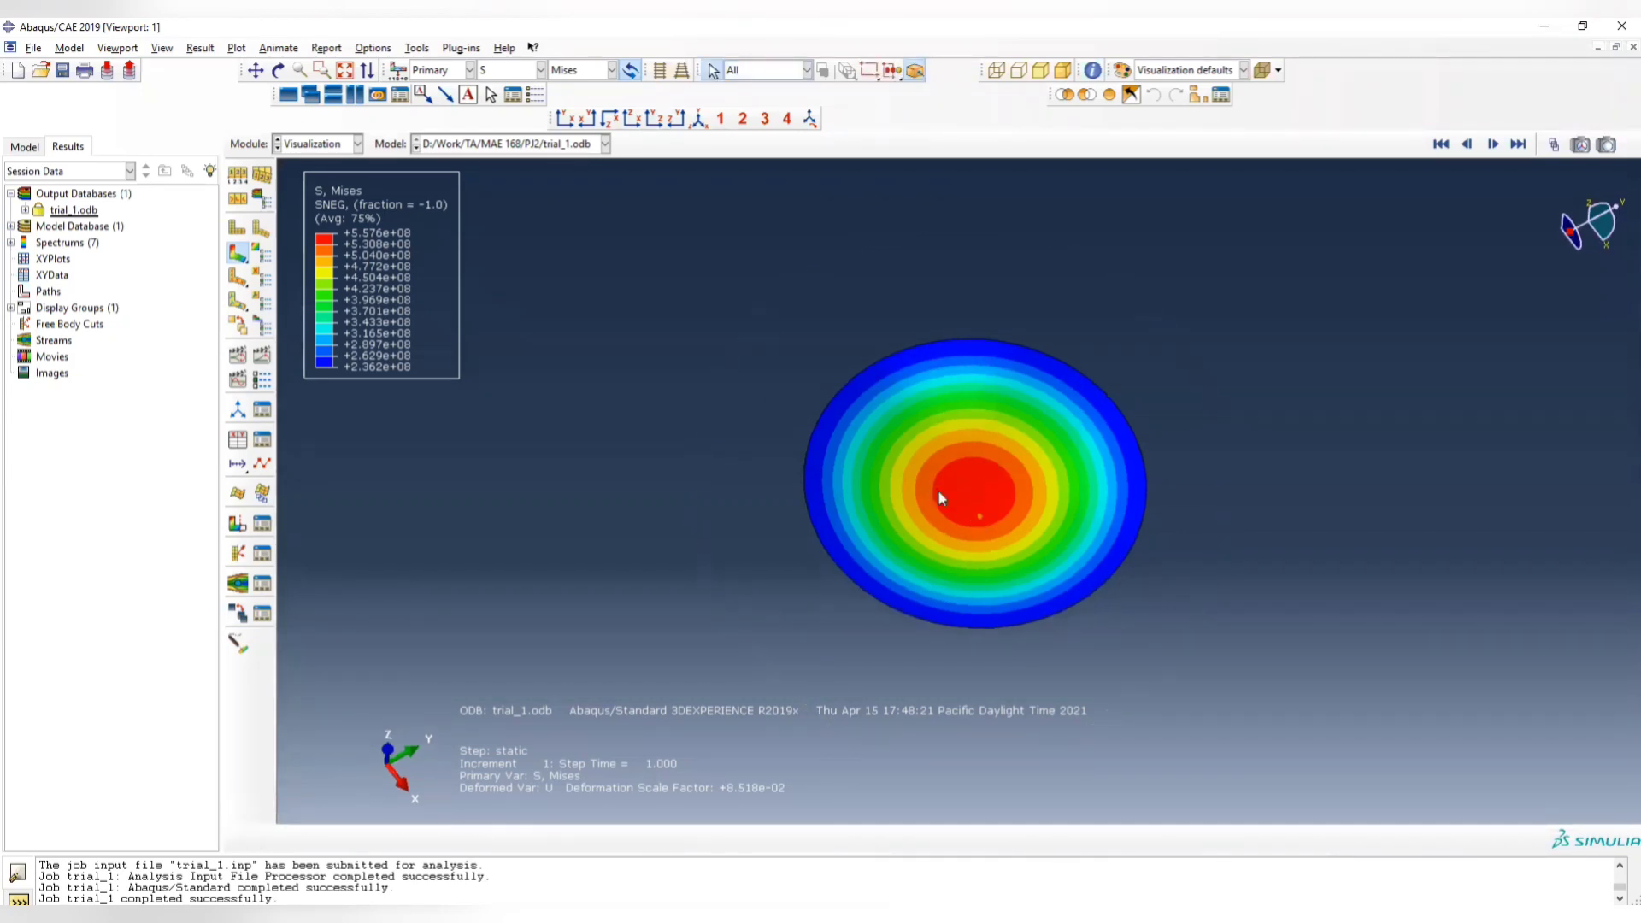
{"action": "left_click", "coordinate": [303, 145]}
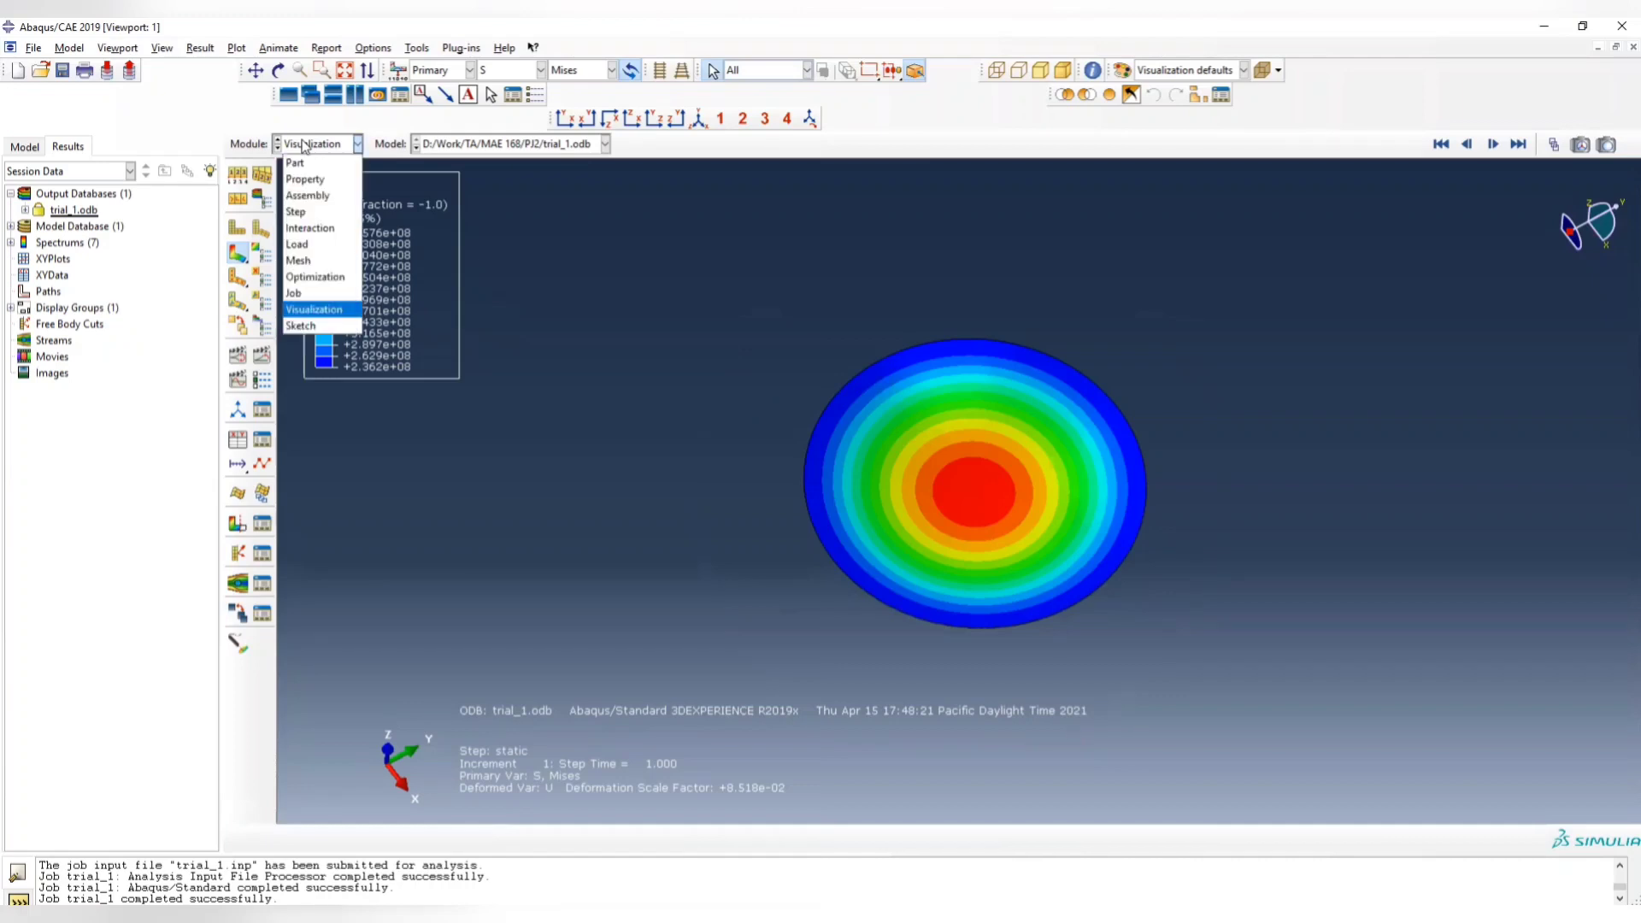
{"action": "left_click", "coordinate": [543, 281]}
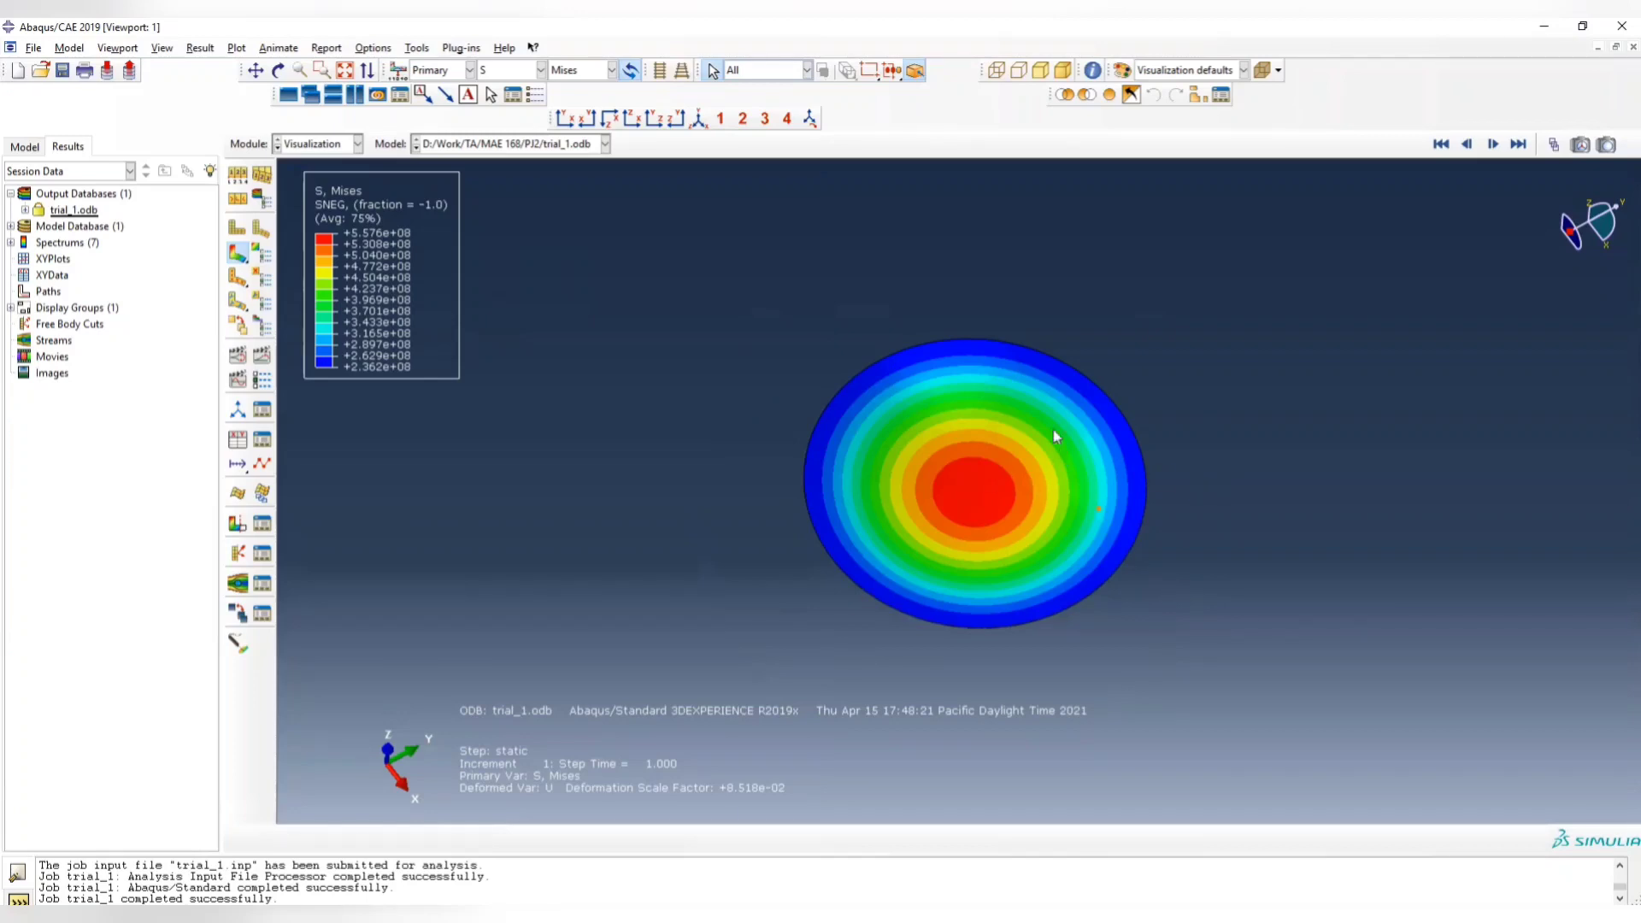
In the Property module, edit shell_section to a shell thickness of 0.02
{"action": "left_click", "coordinate": [339, 150]}
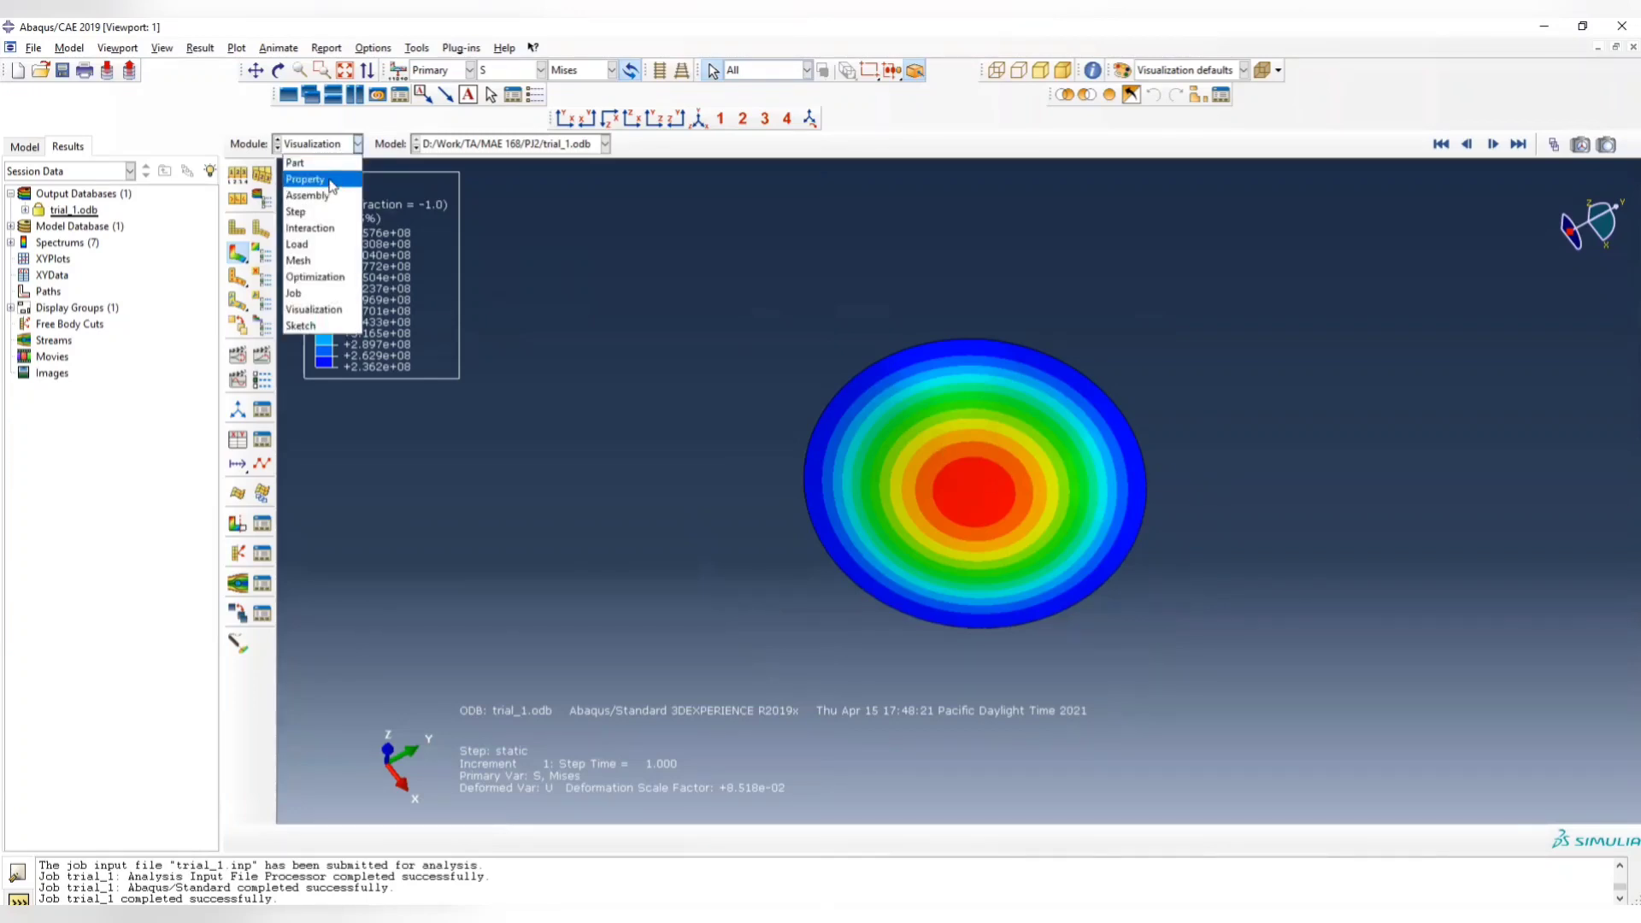
{"action": "left_click", "coordinate": [777, 306]}
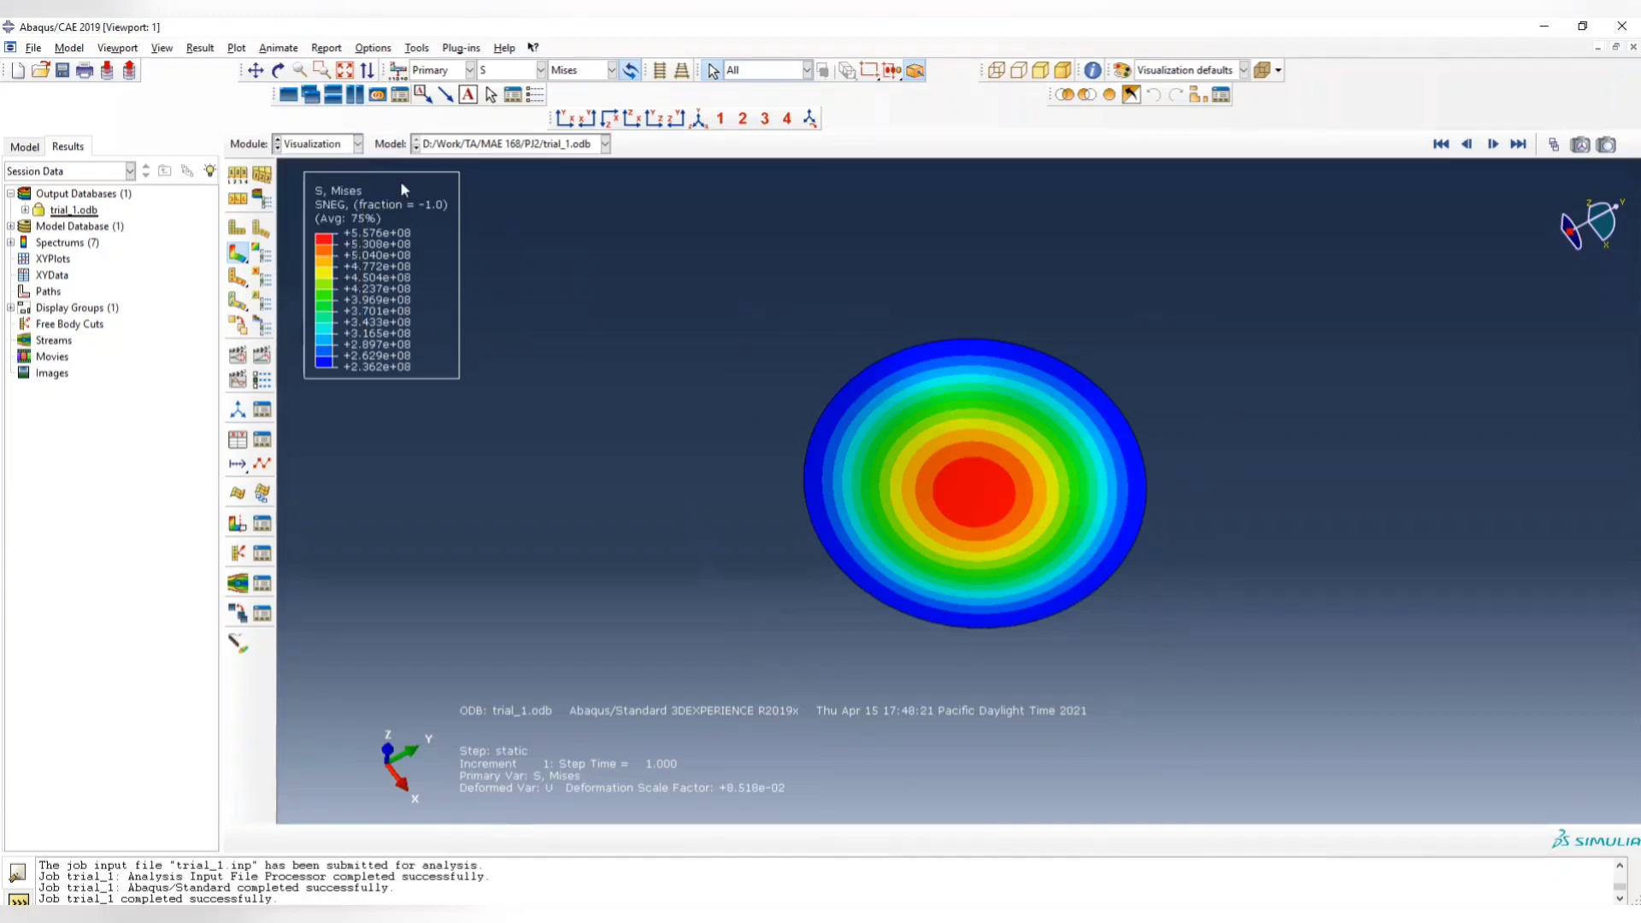
{"action": "left_click", "coordinate": [334, 151]}
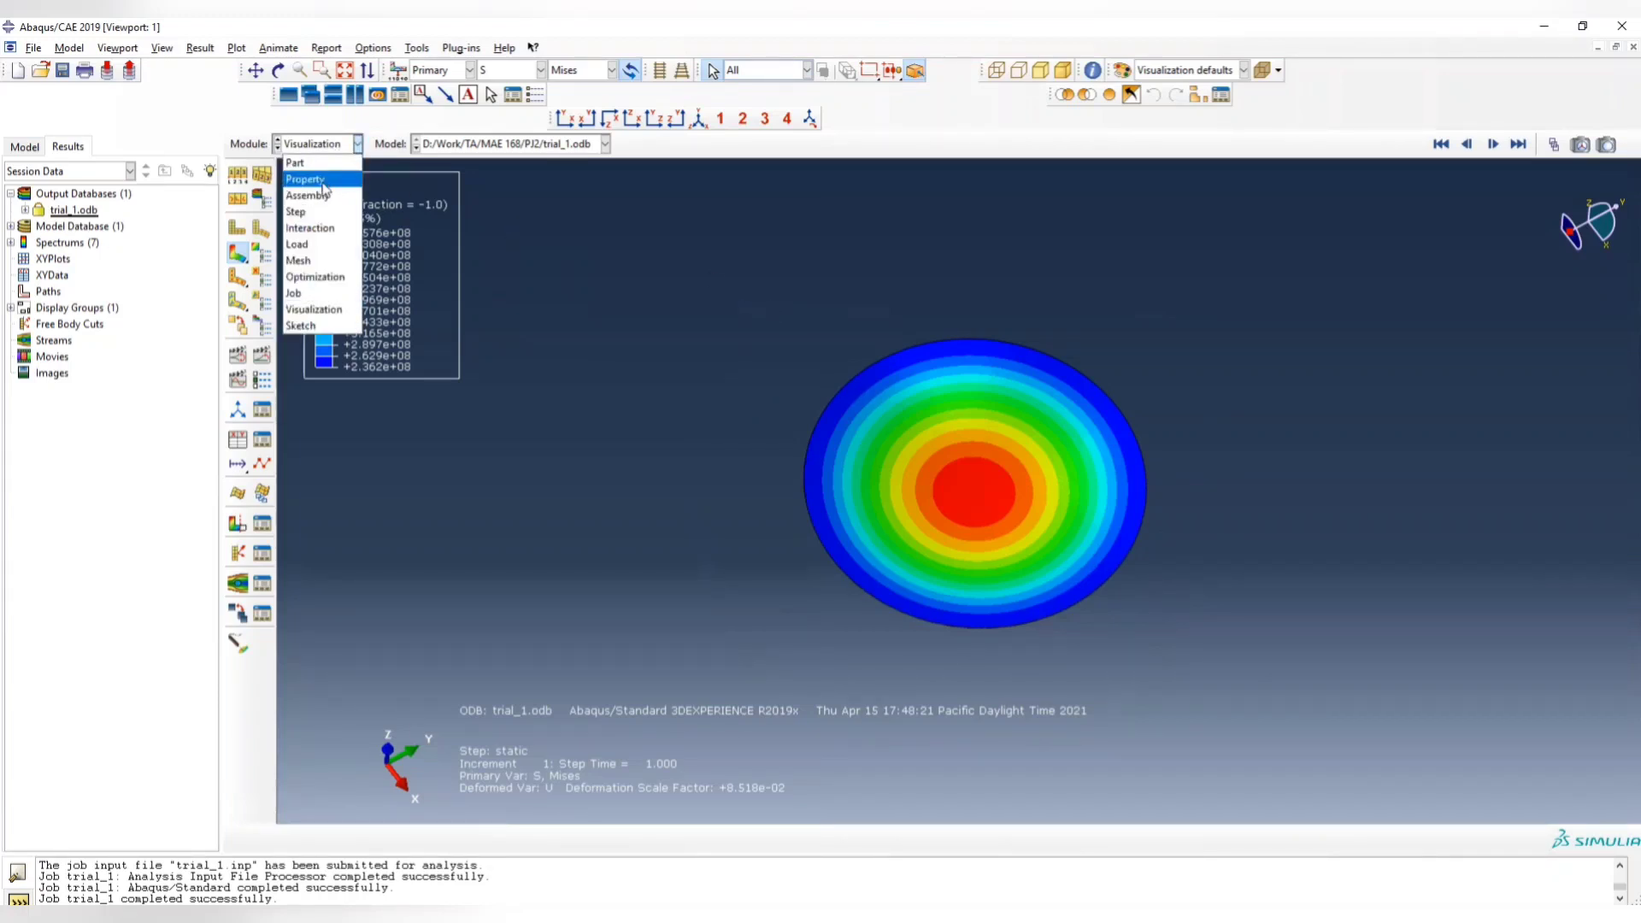
{"action": "left_click", "coordinate": [312, 183]}
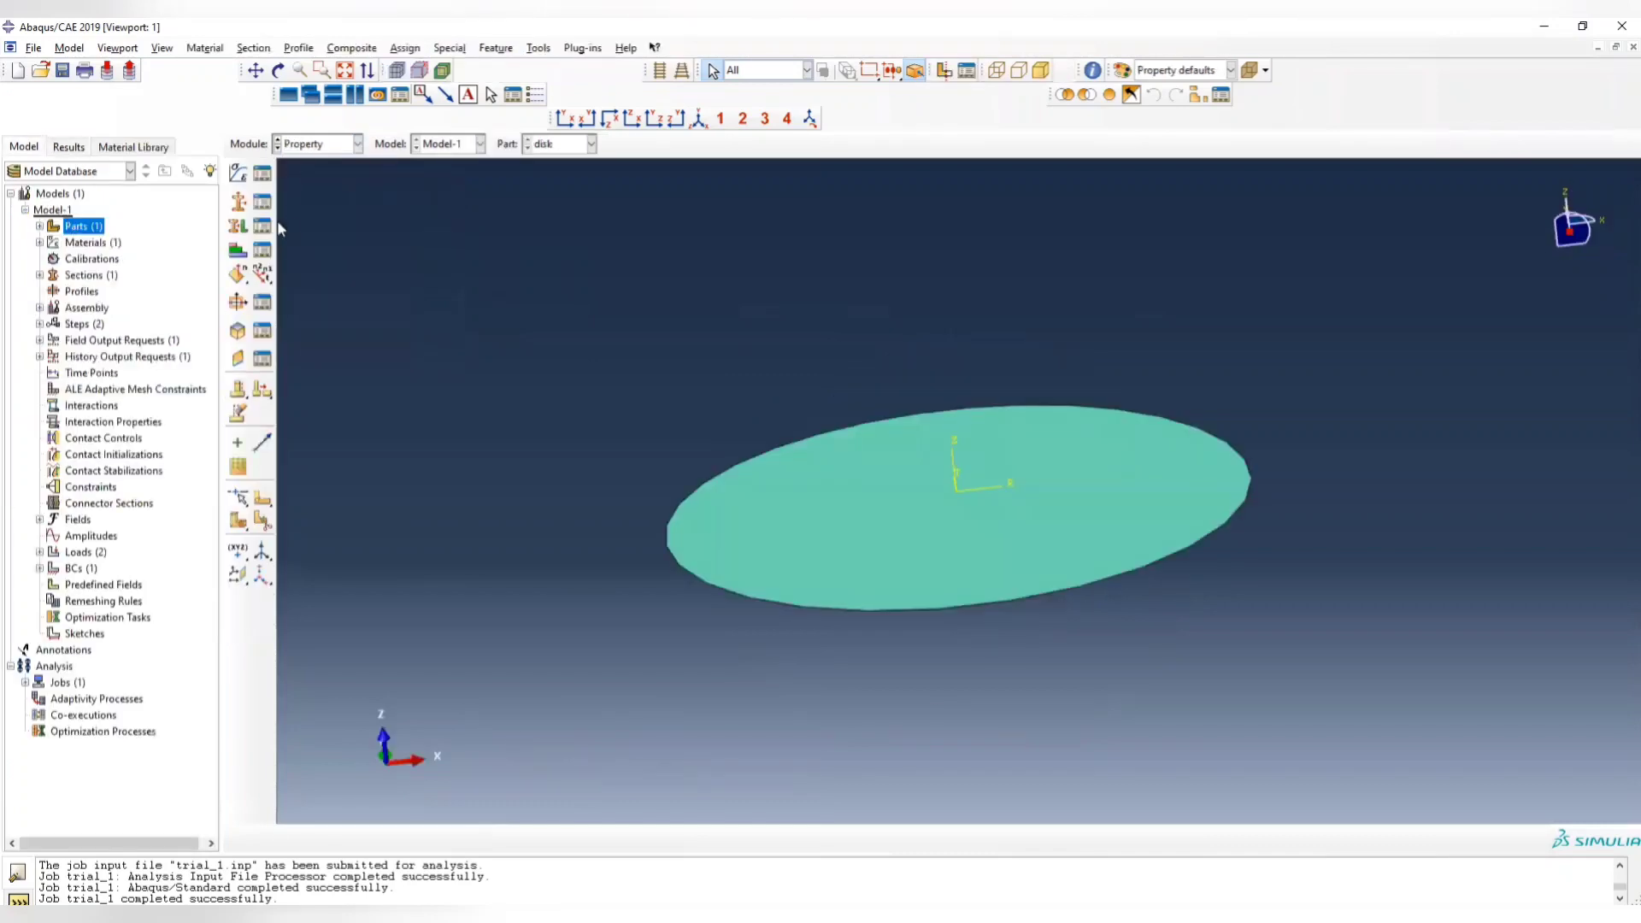
{"action": "left_click", "coordinate": [265, 206]}
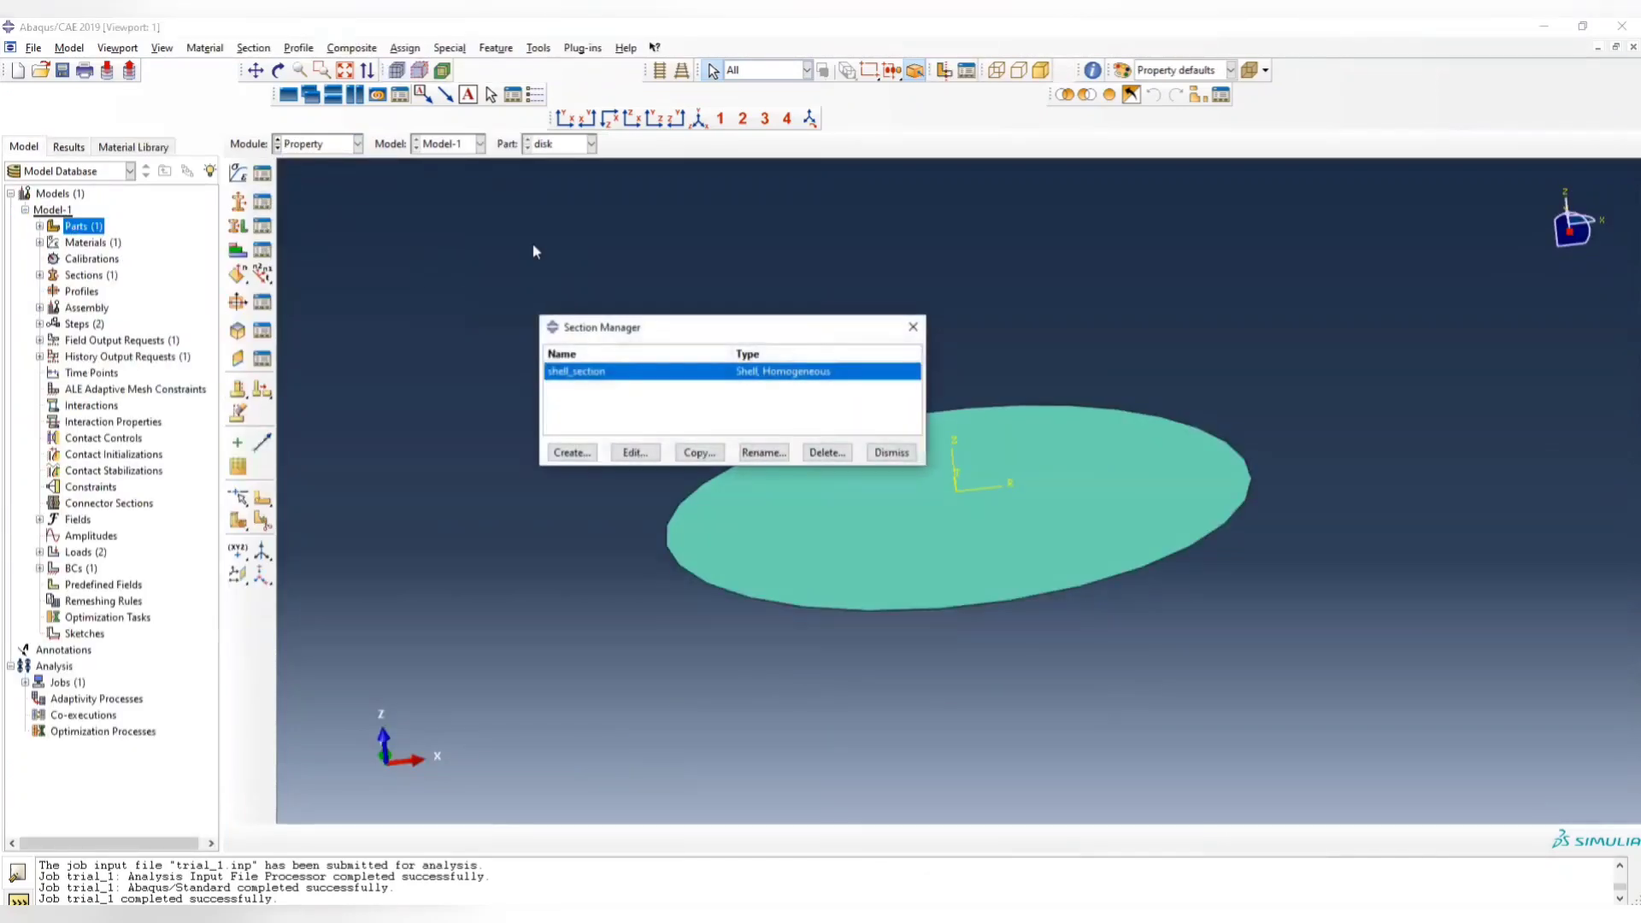
{"action": "left_click", "coordinate": [634, 452]}
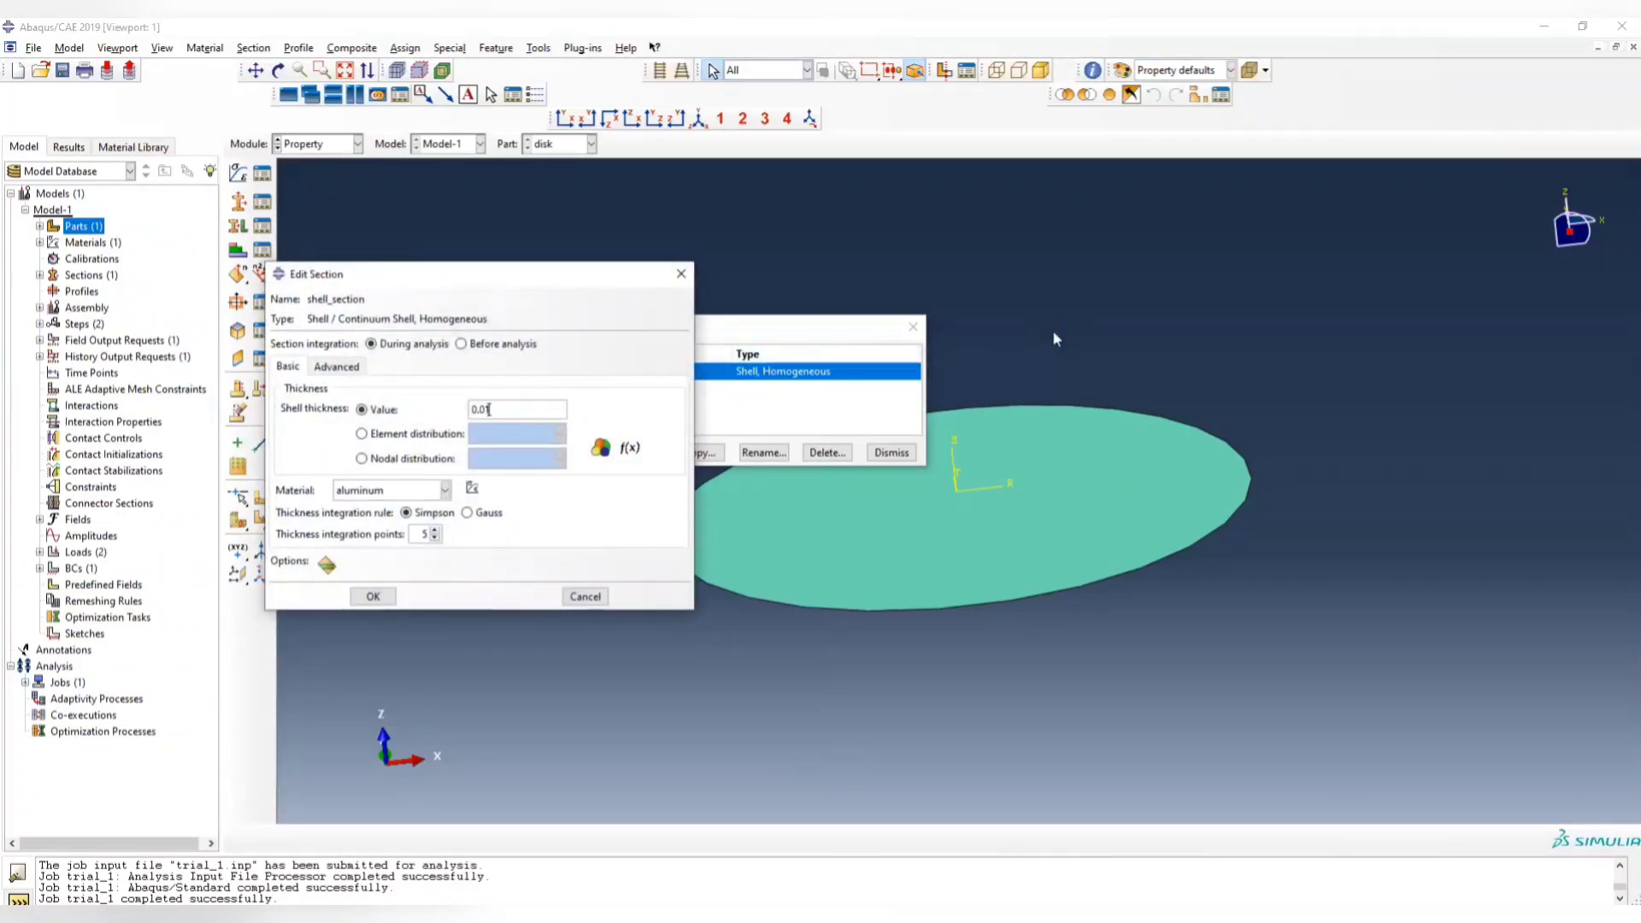
{"action": "type", "text": "2"}
{"action": "left_click", "coordinate": [373, 596]}
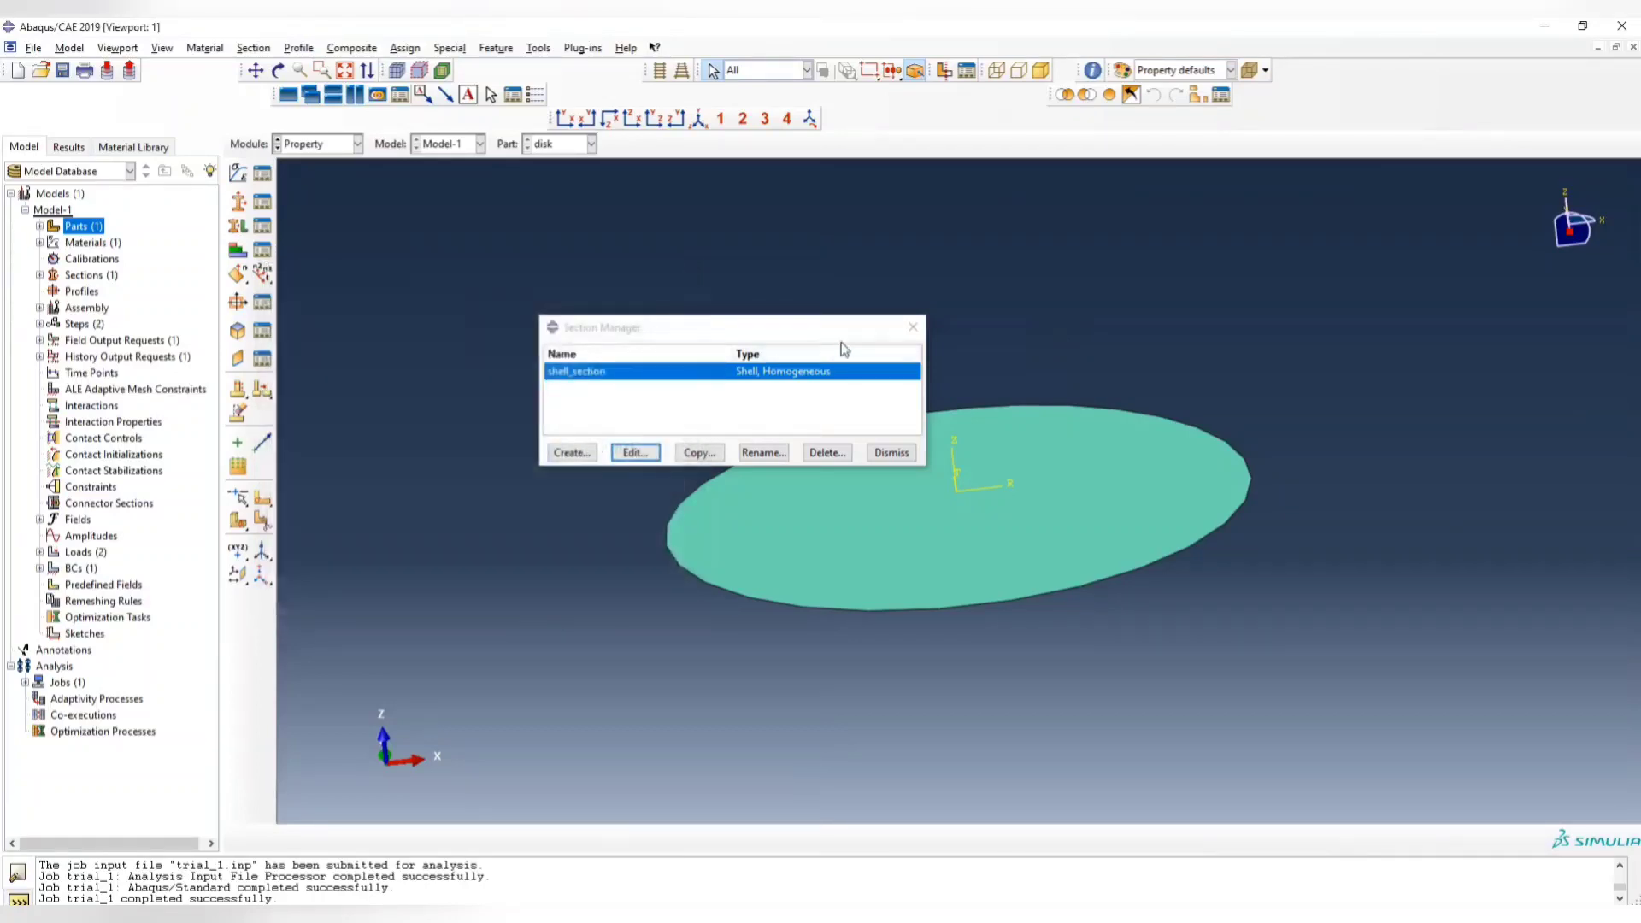
{"action": "left_click", "coordinate": [911, 328]}
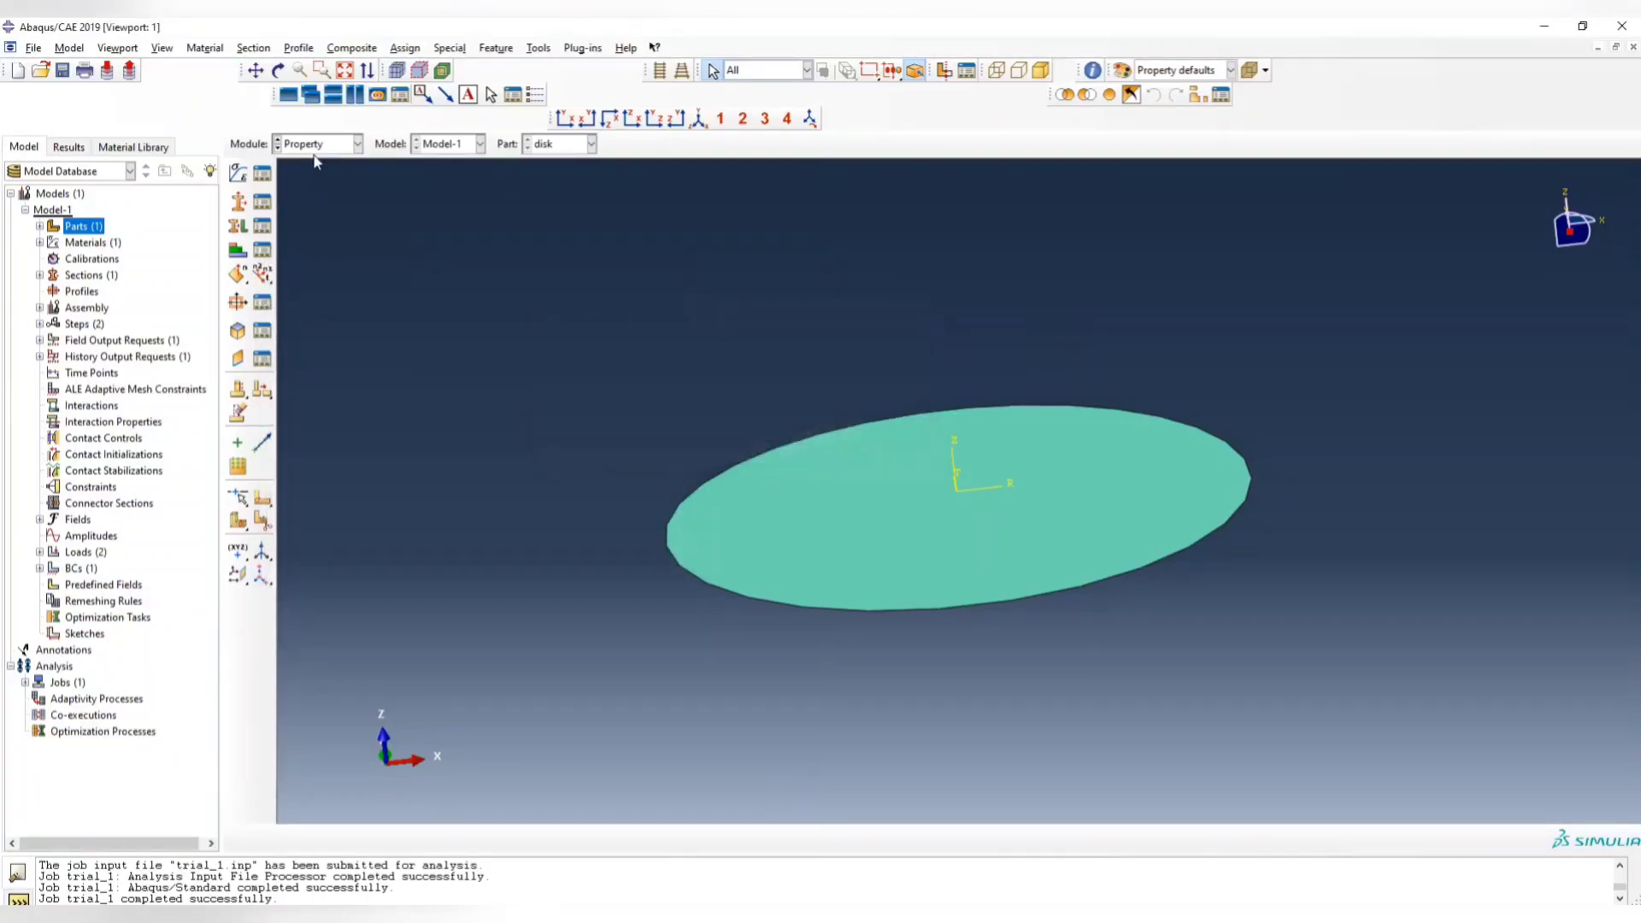
Create the Full Analysis job trial_2 in the Job module and submit it
{"action": "left_click", "coordinate": [318, 144]}
{"action": "left_click", "coordinate": [320, 294]}
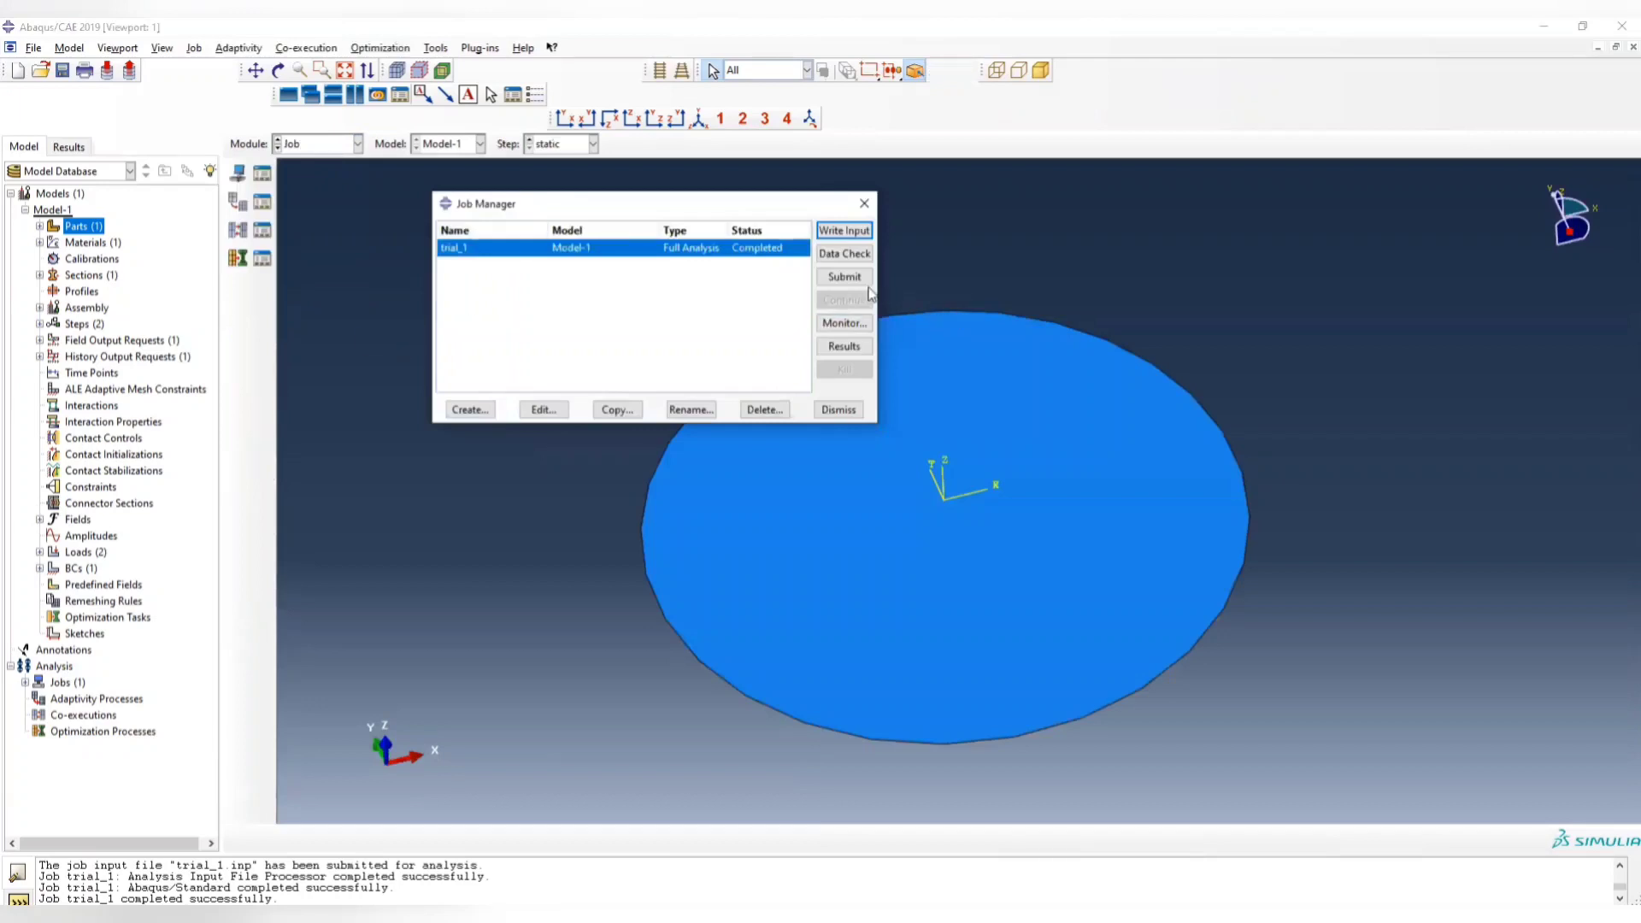
{"action": "left_click", "coordinate": [472, 409]}
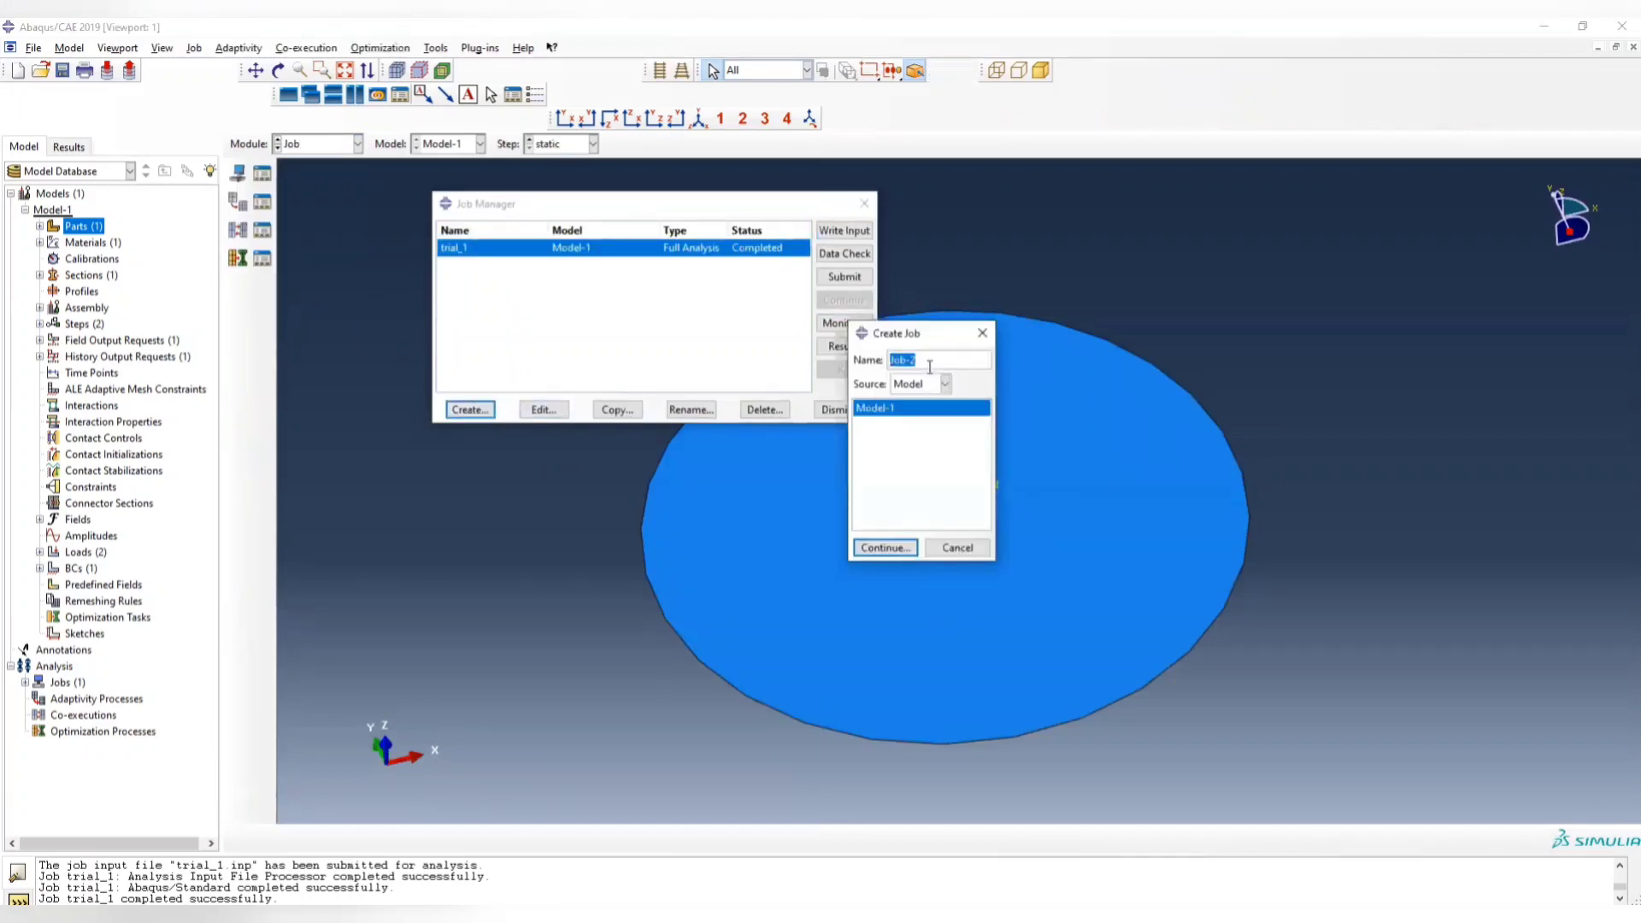
{"action": "type", "text": "trial_2"}
{"action": "left_click", "coordinate": [882, 547]}
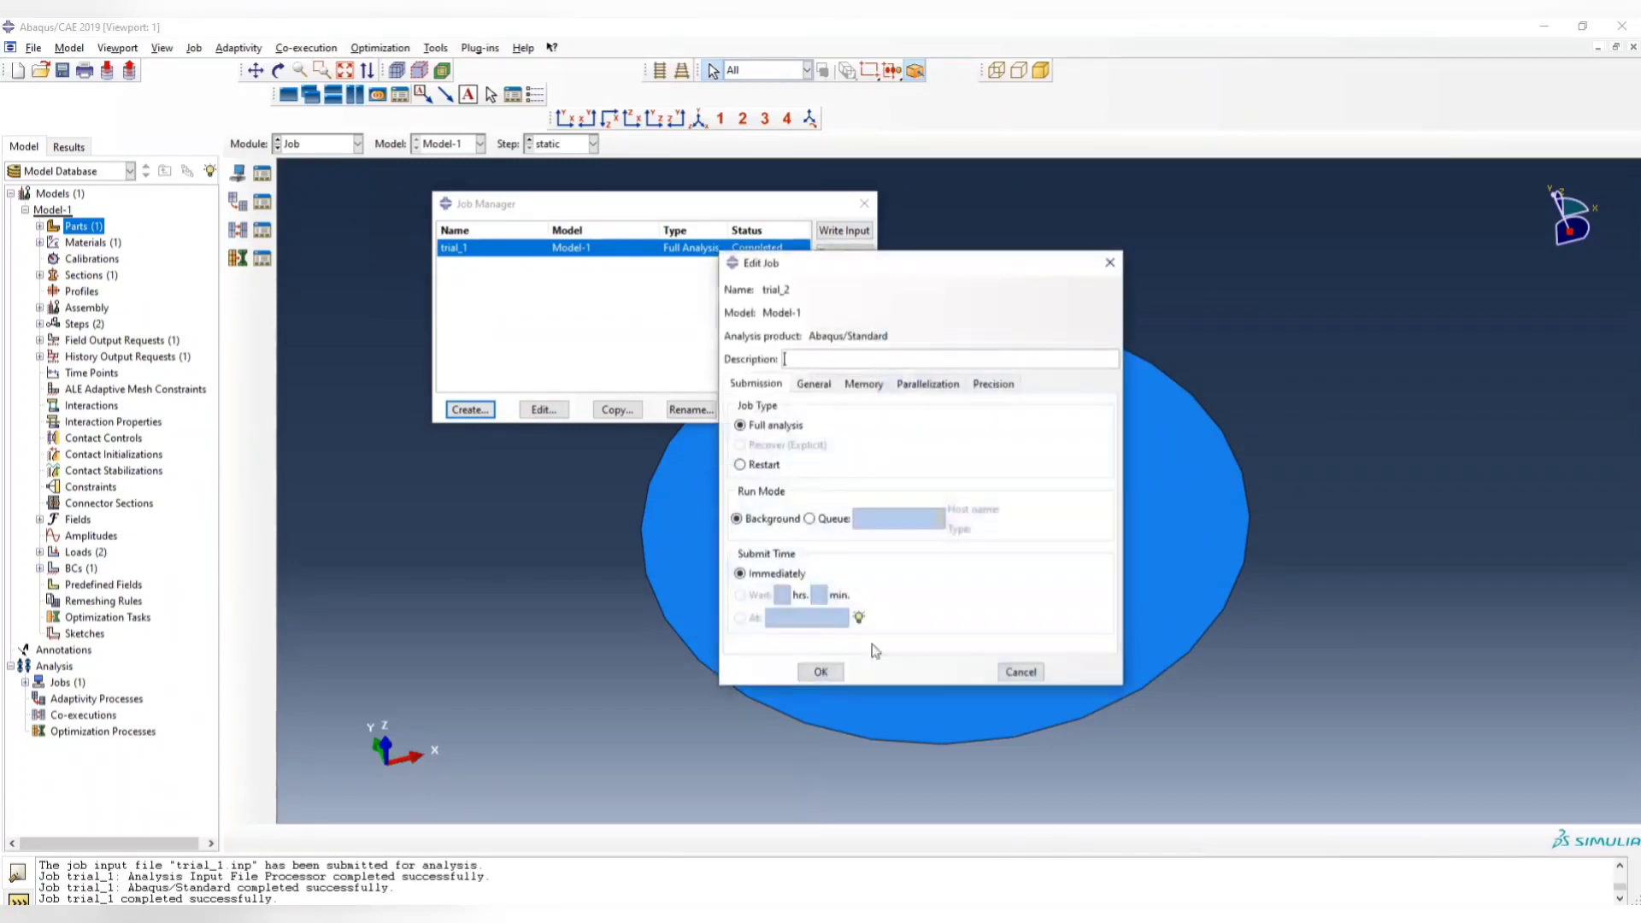
{"action": "left_click", "coordinate": [820, 671]}
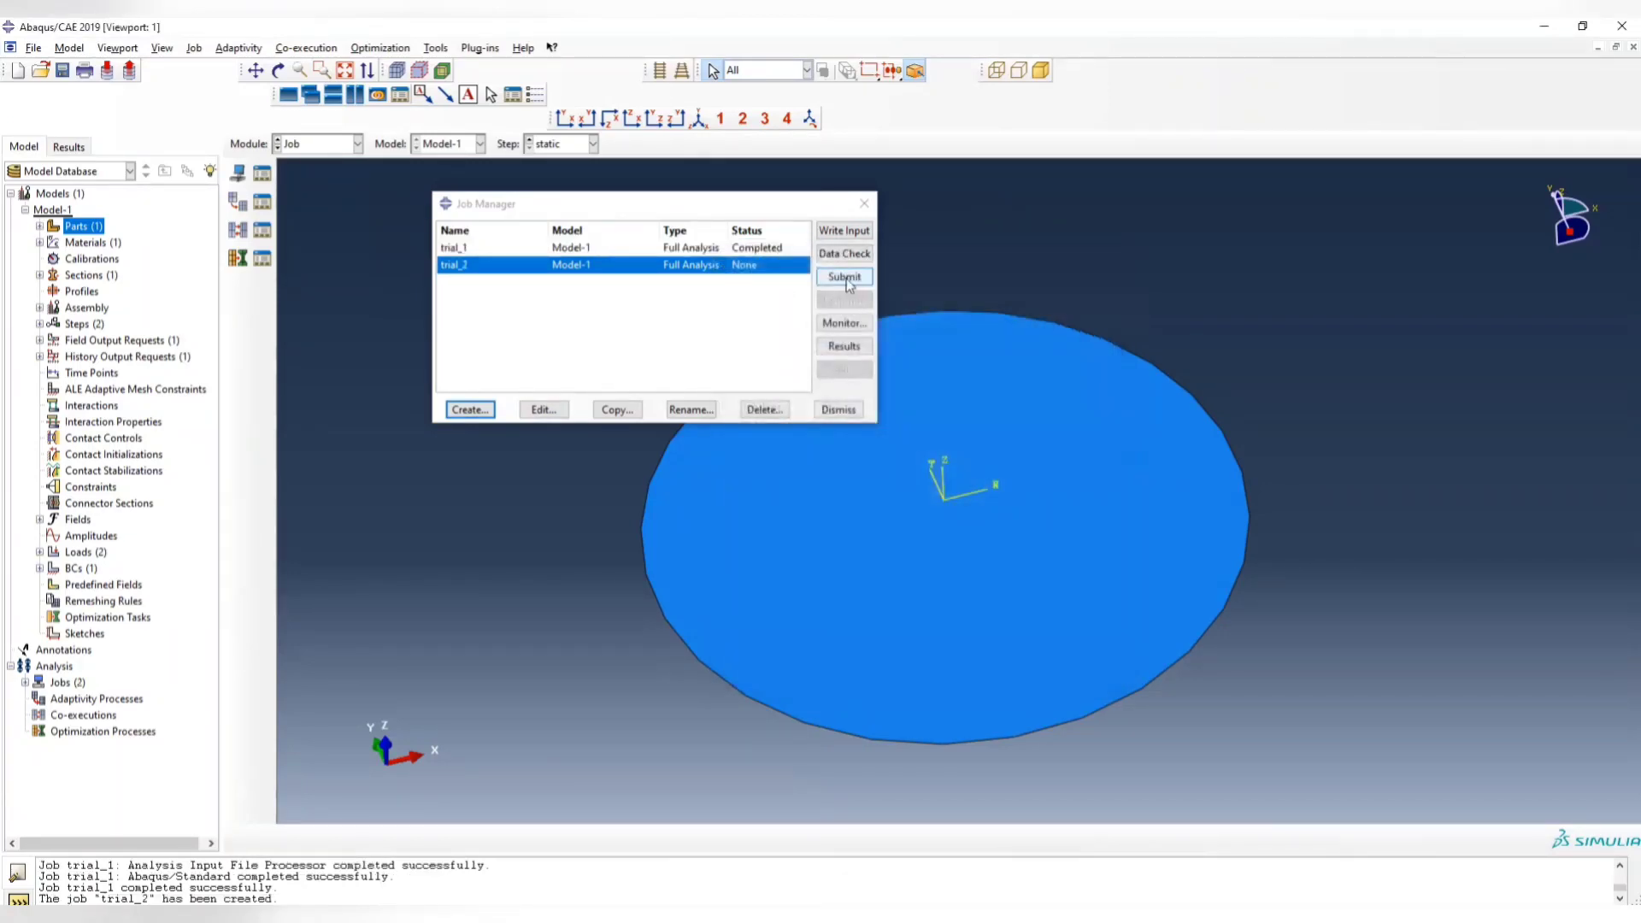
{"action": "left_click", "coordinate": [845, 278]}
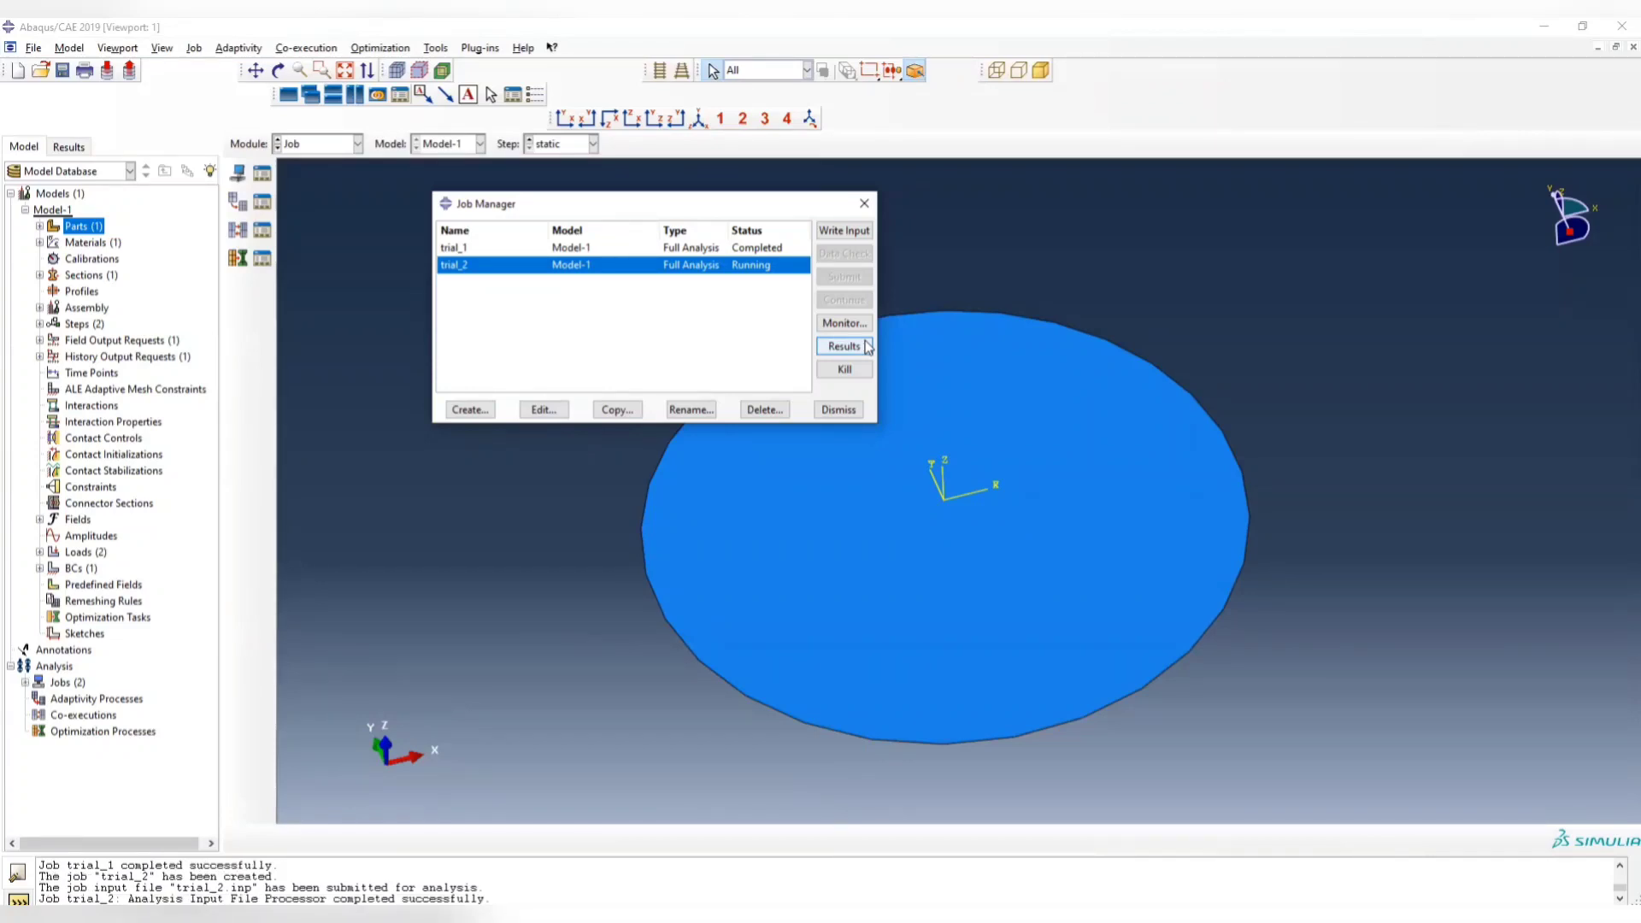
Monitor trial_2, checking its Warnings, Errors and Log tabs until Completed
{"action": "left_click", "coordinate": [843, 324]}
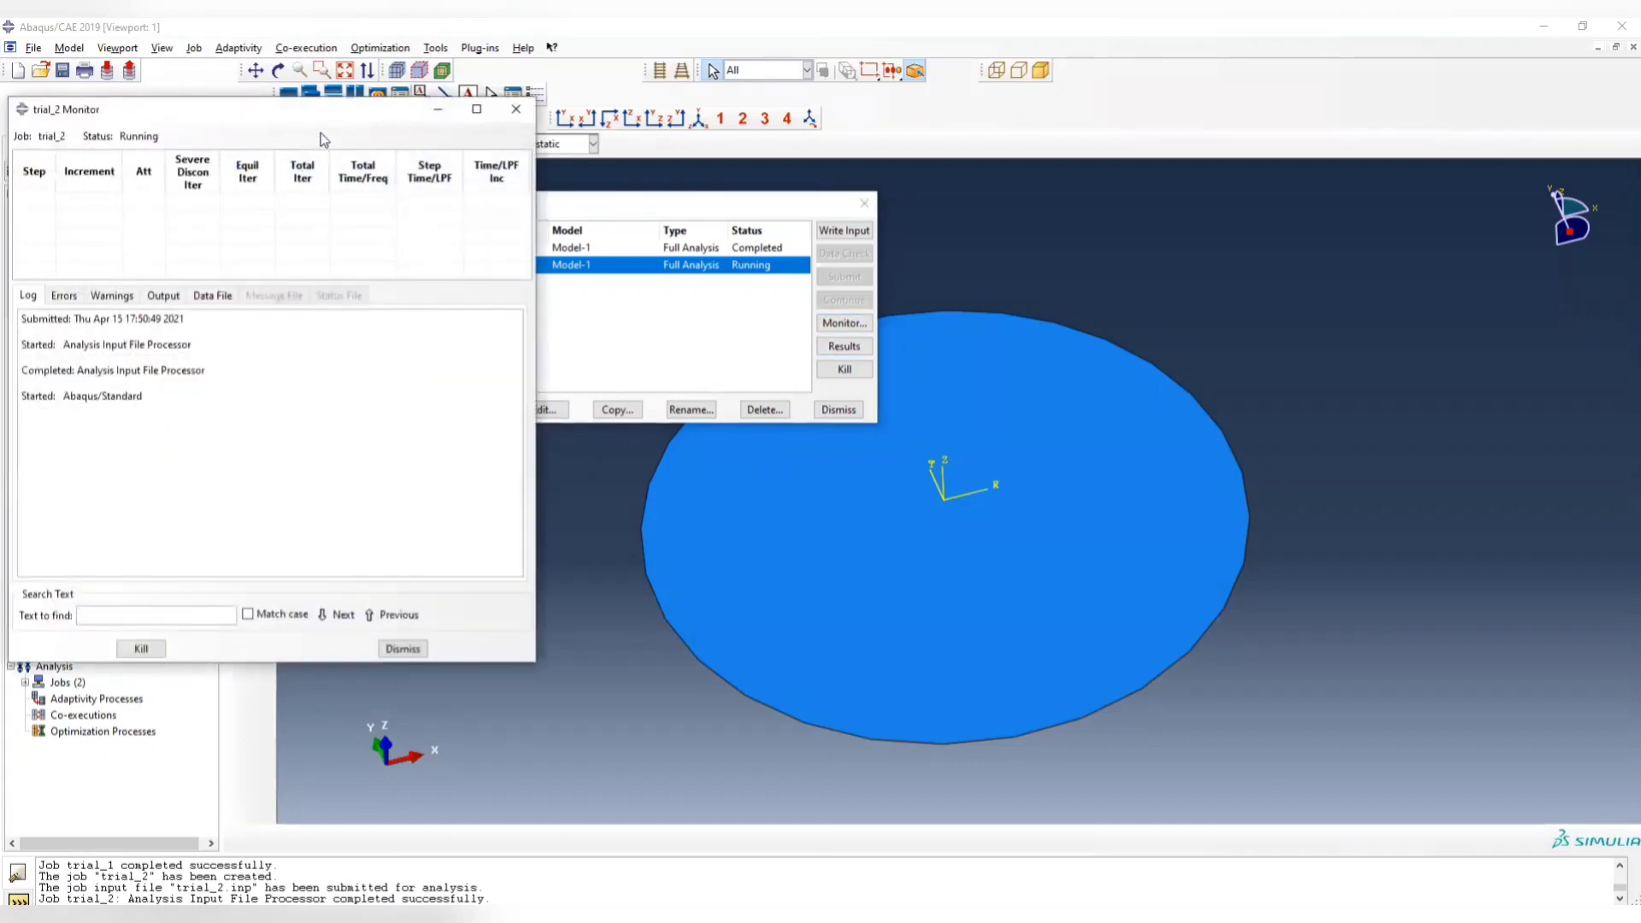
{"action": "left_click_drag", "start_coordinate": [356, 122], "coordinate": [1361, 99]}
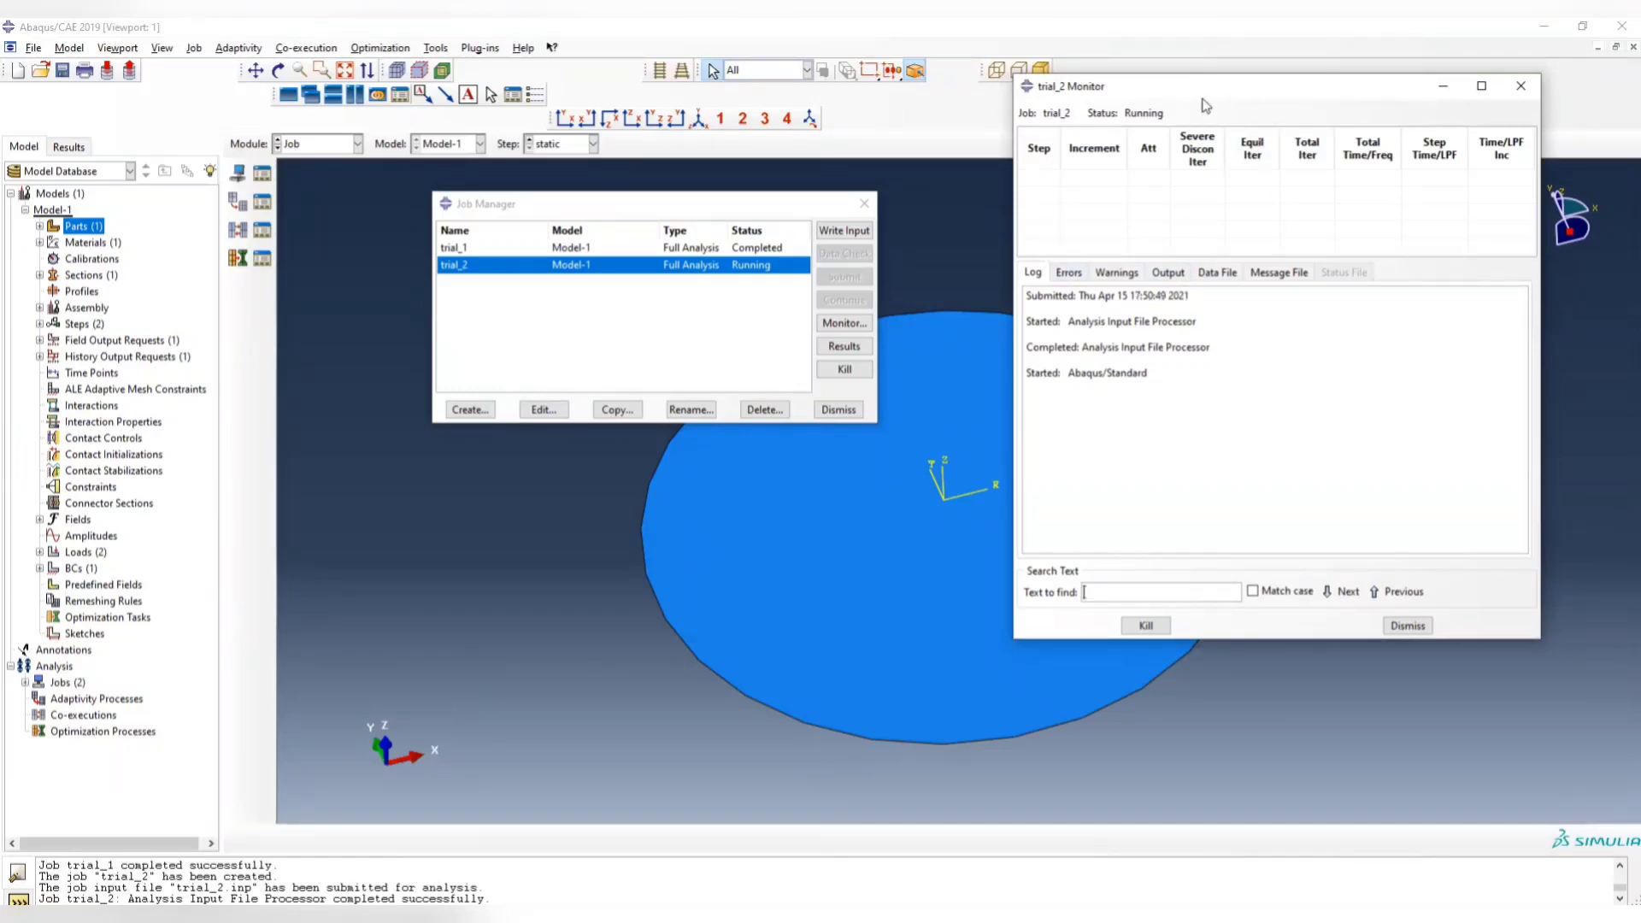
{"action": "left_click_drag", "start_coordinate": [1144, 90], "coordinate": [1059, 87]}
{"action": "left_click", "coordinate": [1033, 271]}
{"action": "left_click", "coordinate": [984, 271]}
{"action": "left_click", "coordinate": [947, 271]}
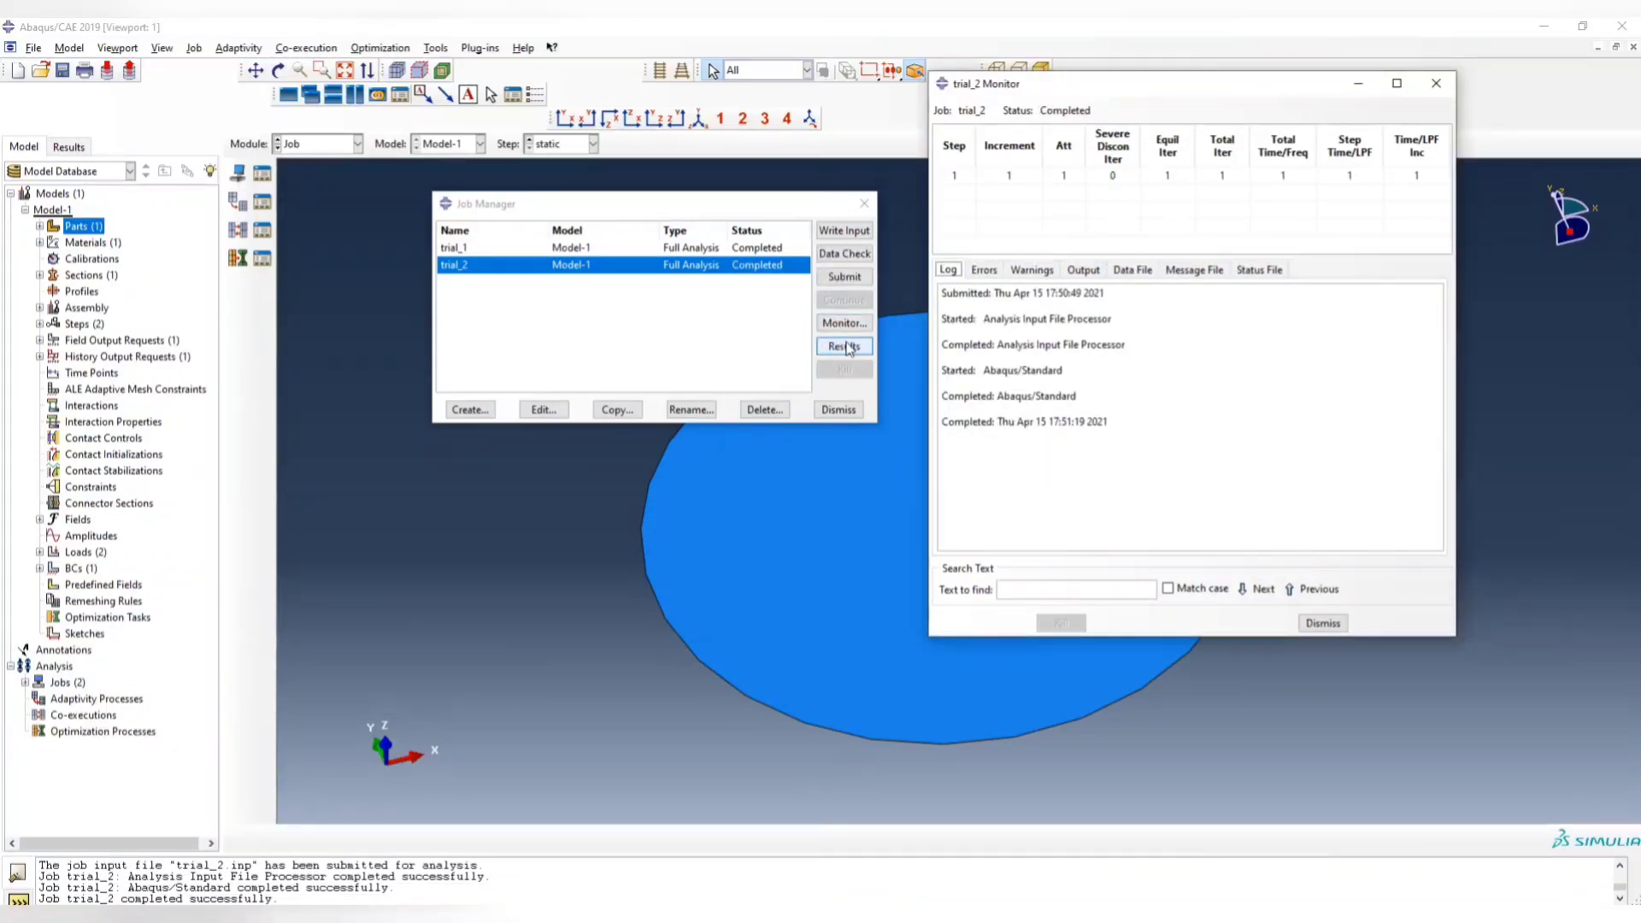
Open trial_2 results and add a second viewport, tiling both horizontally
{"action": "left_click", "coordinate": [844, 347]}
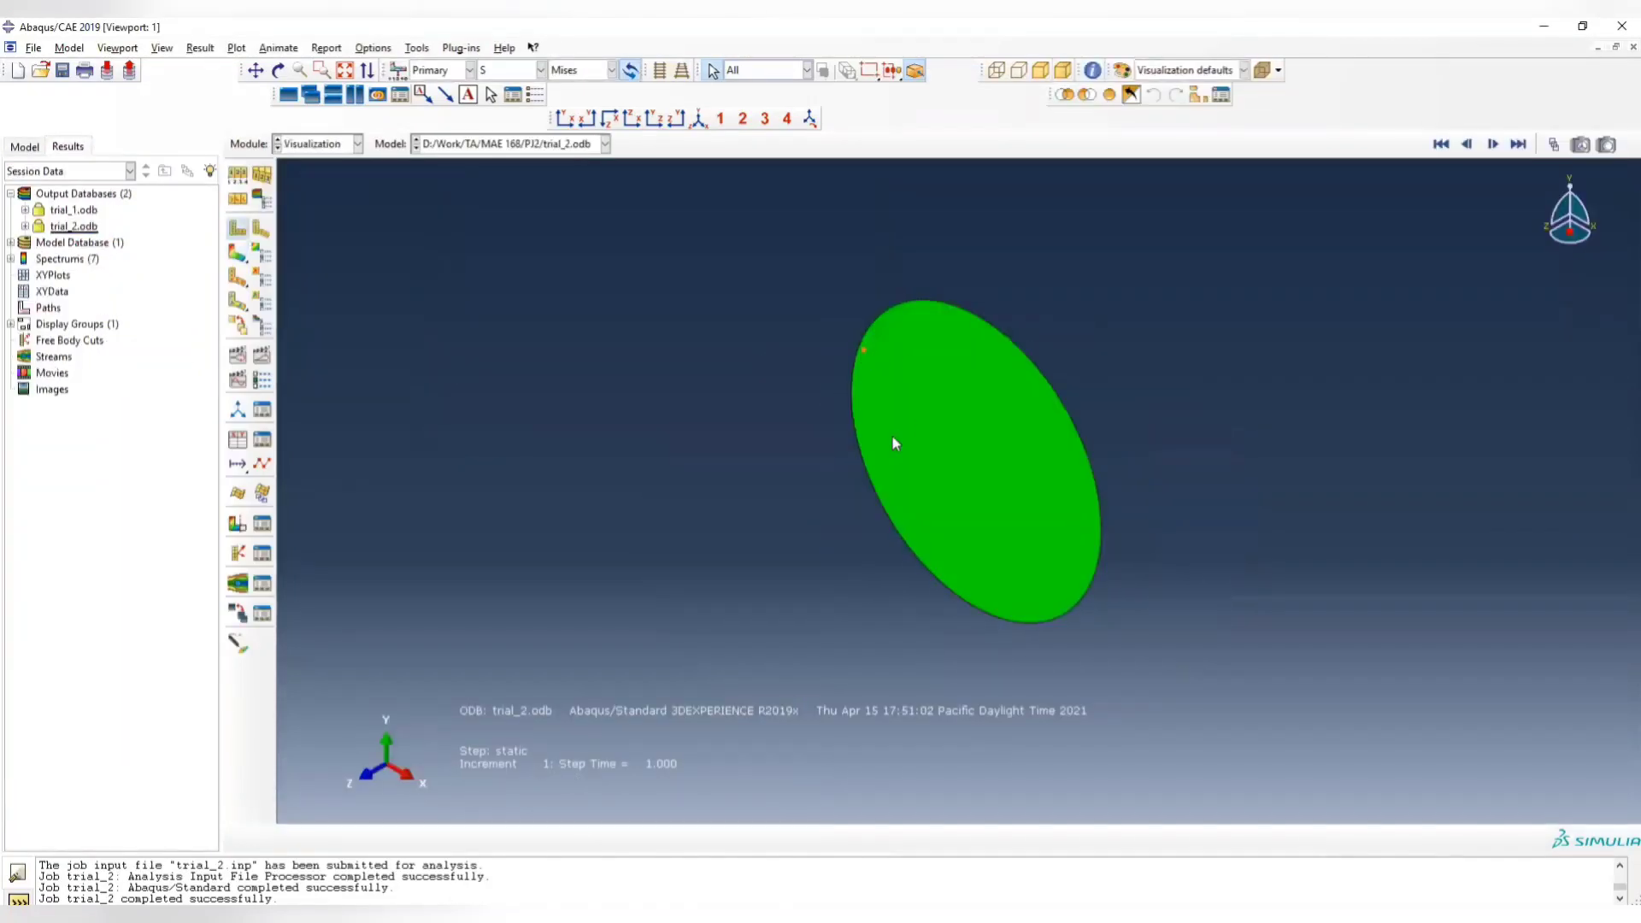
{"action": "left_click_drag", "start_coordinate": [894, 451], "coordinate": [1000, 367], "text": "ctrl+alt"}
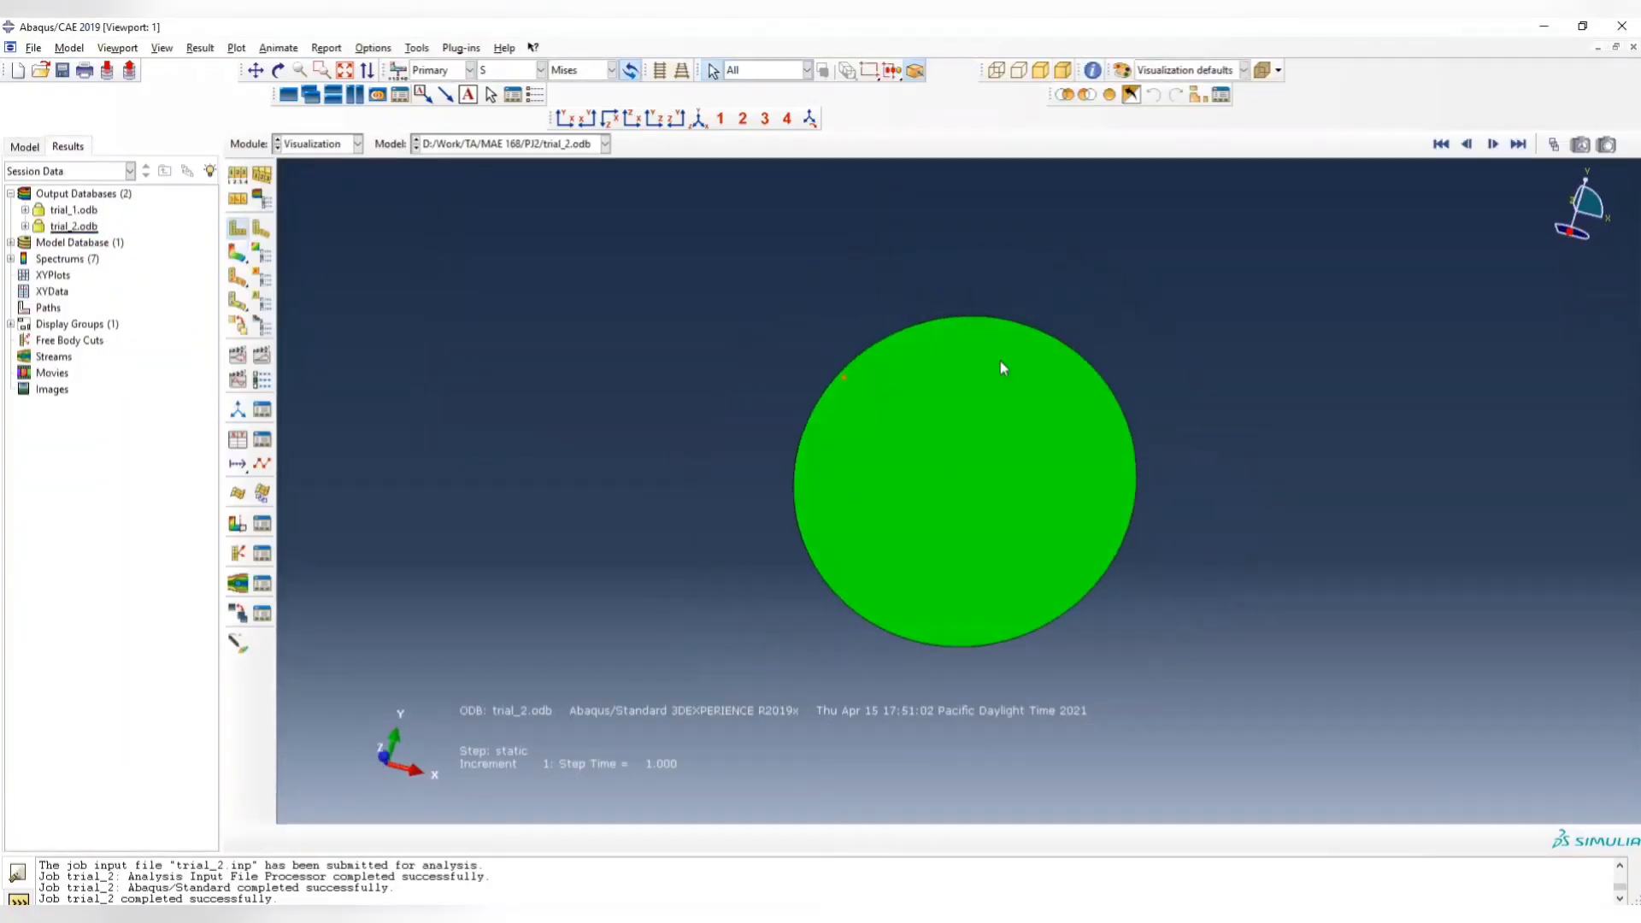
{"action": "left_click", "coordinate": [289, 95]}
{"action": "left_click", "coordinate": [333, 96]}
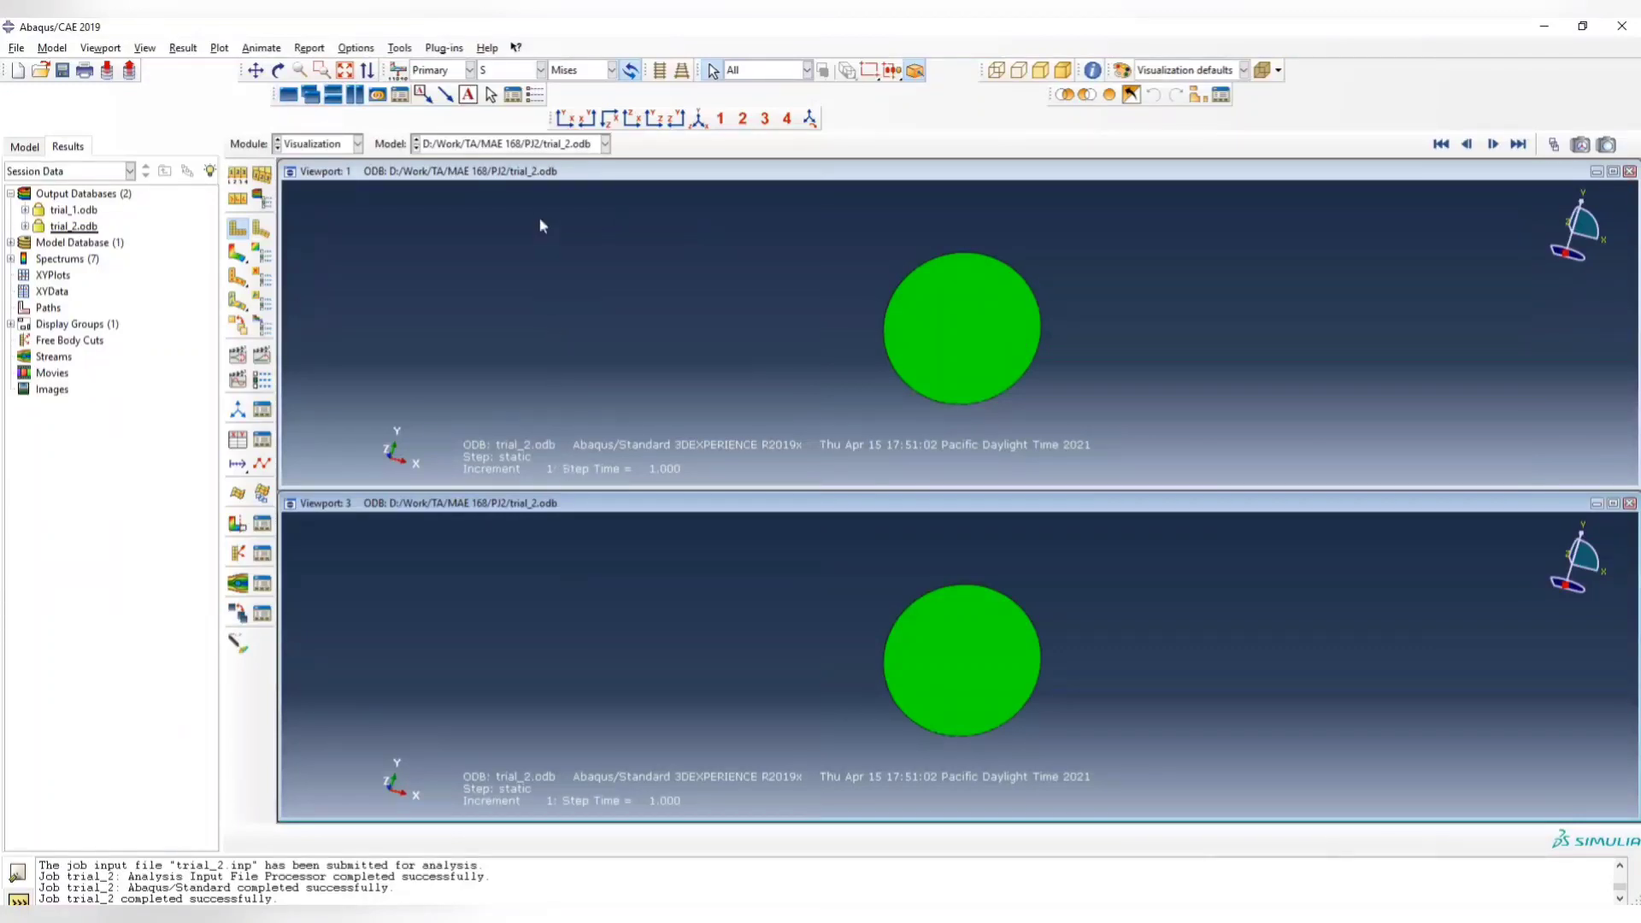
Show trial_1.odb above and trial_2.odb below, link the viewports, and set front view
{"action": "double_click", "coordinate": [85, 211]}
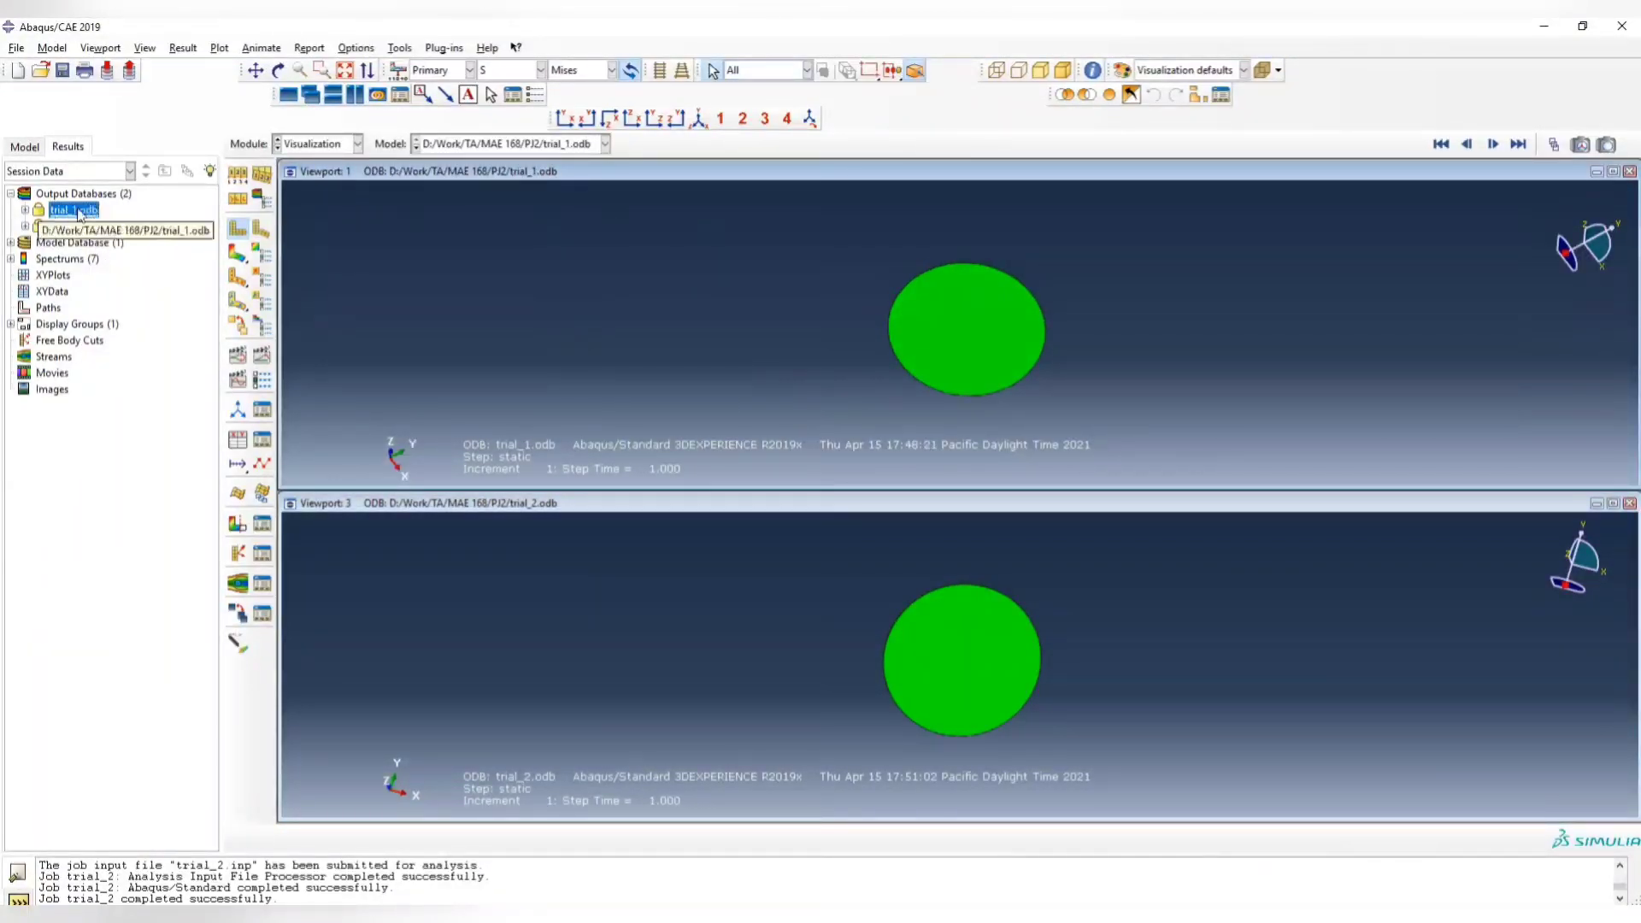
{"action": "left_click", "coordinate": [725, 510]}
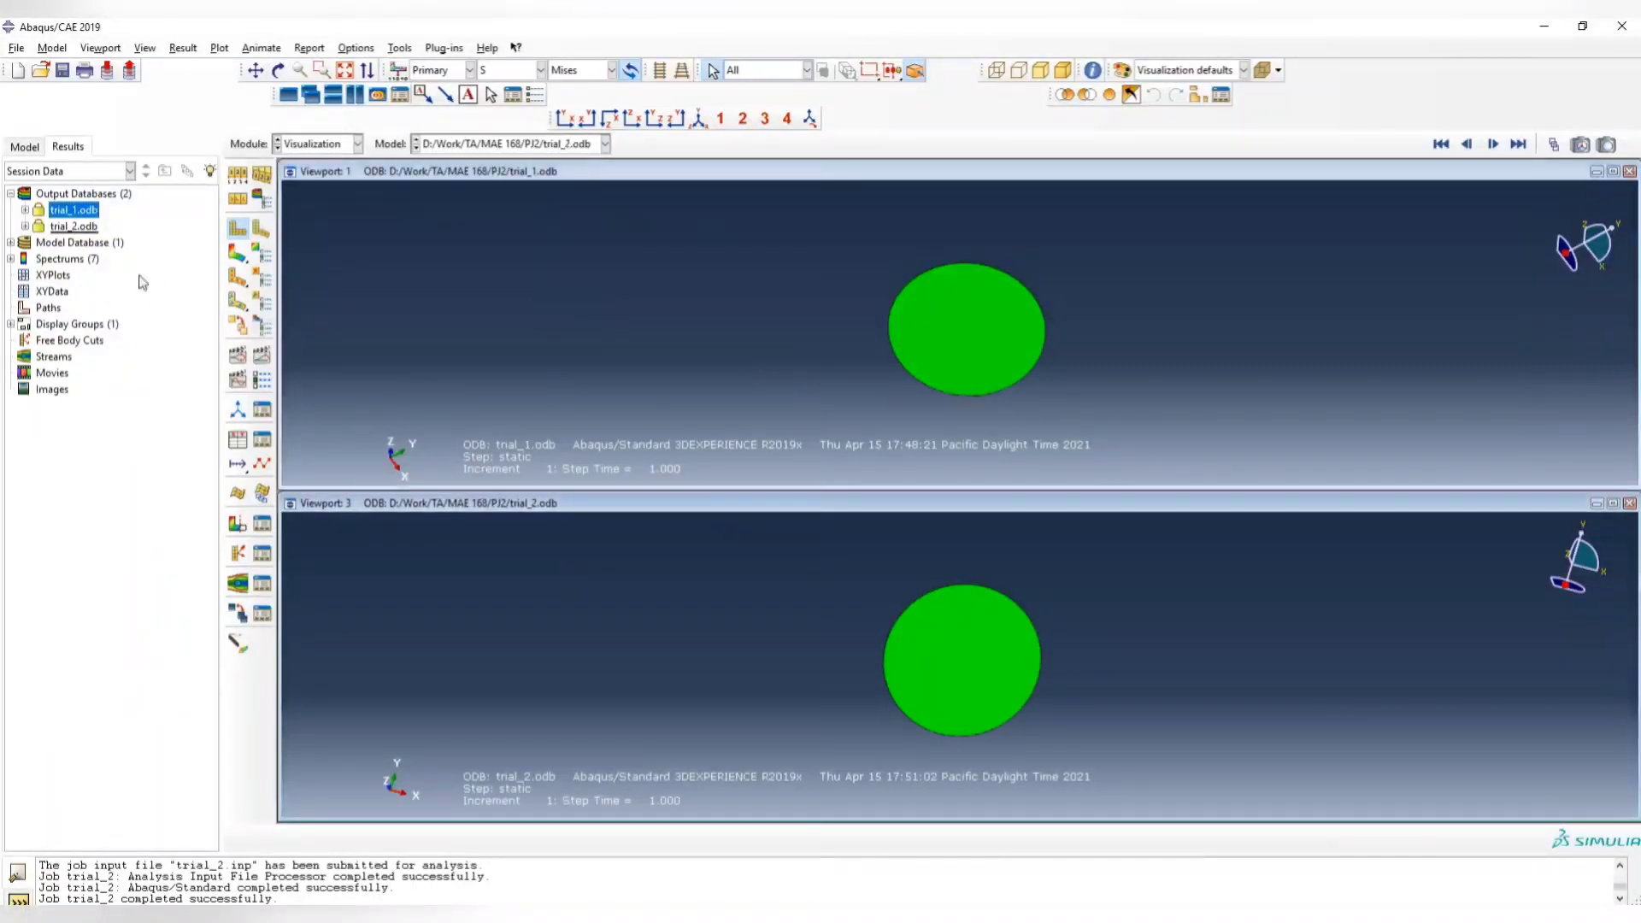
{"action": "double_click", "coordinate": [73, 226]}
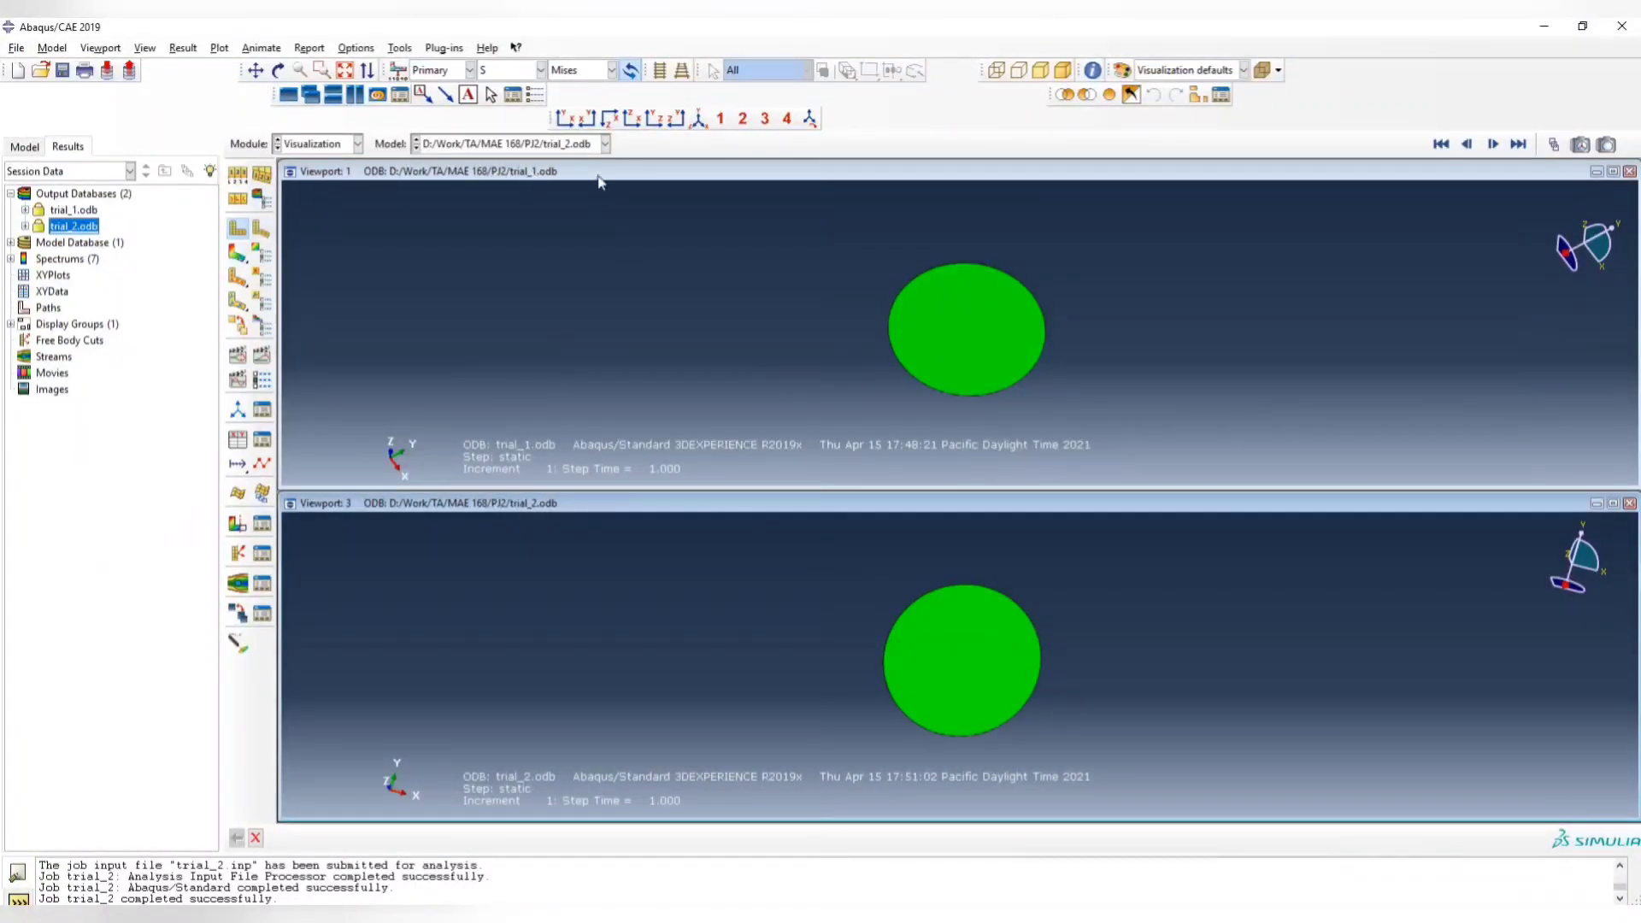
{"action": "left_click", "coordinate": [378, 95]}
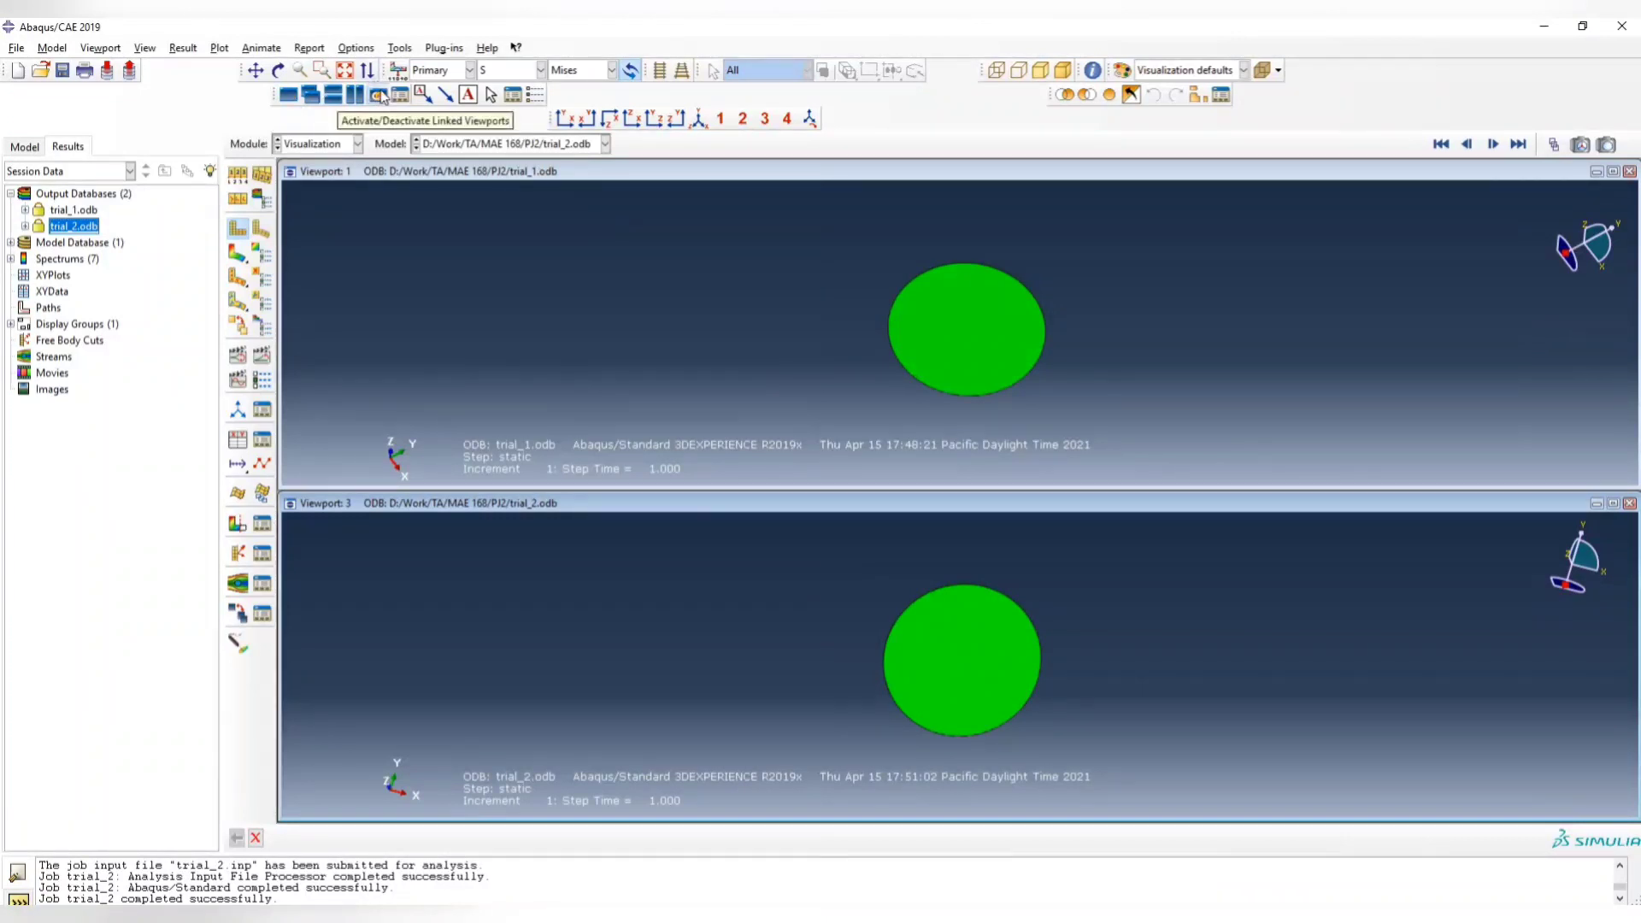
{"action": "left_click", "coordinate": [565, 120]}
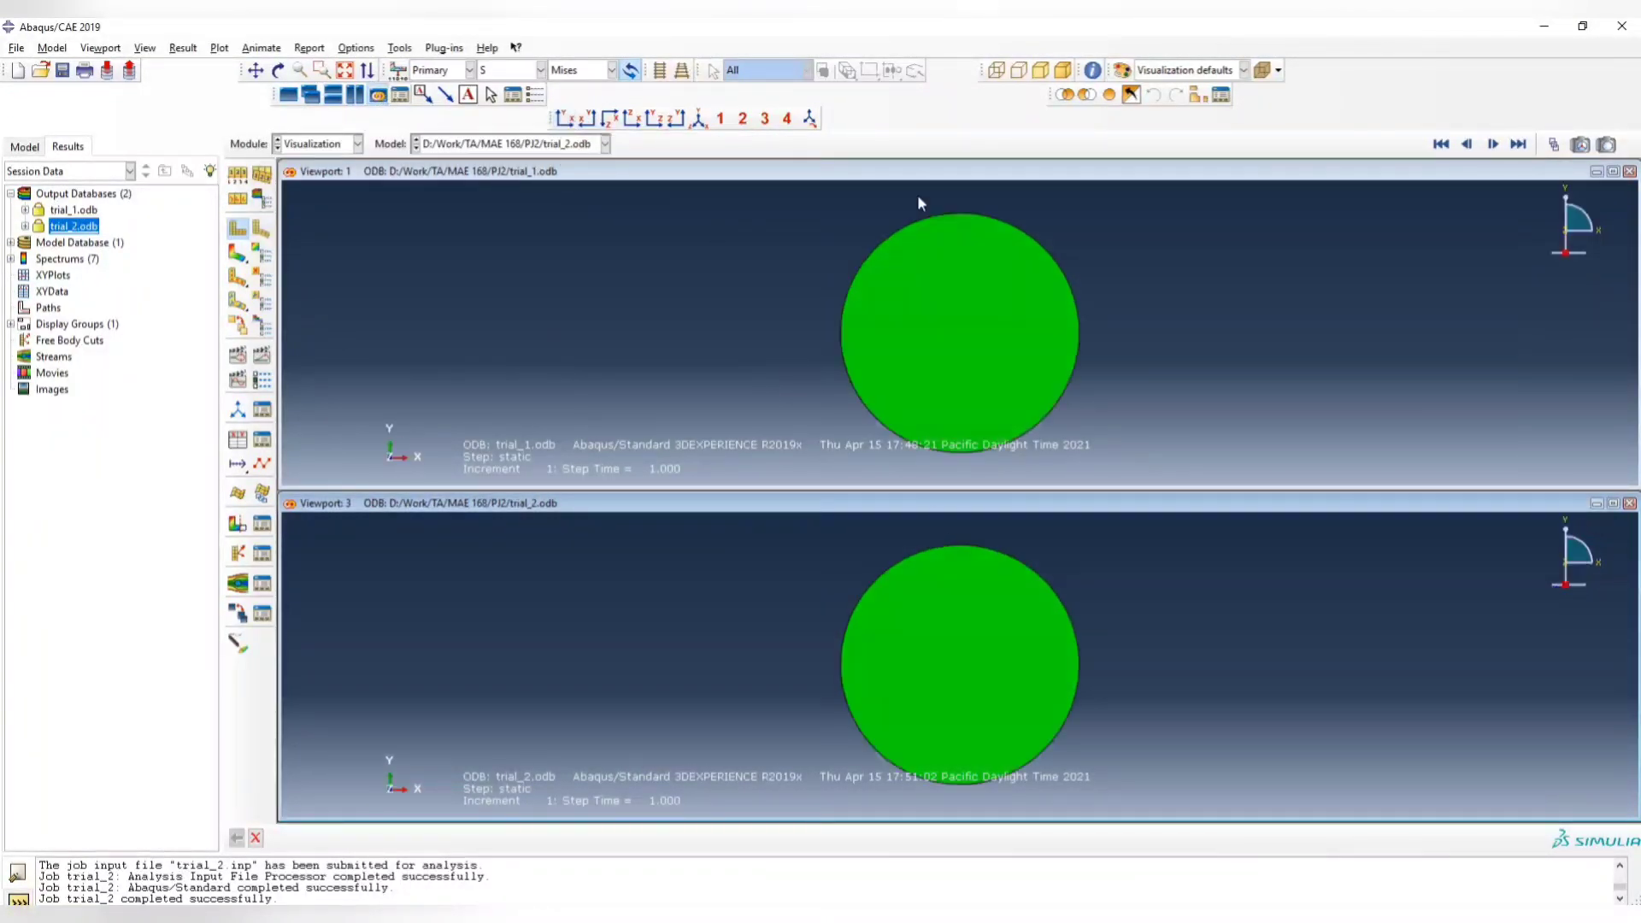
Plot Mises stress contours on both disks: trial_2 peaks at 1.605e+08, trial_1 at 5.576e+08
{"action": "left_click", "coordinate": [237, 253]}
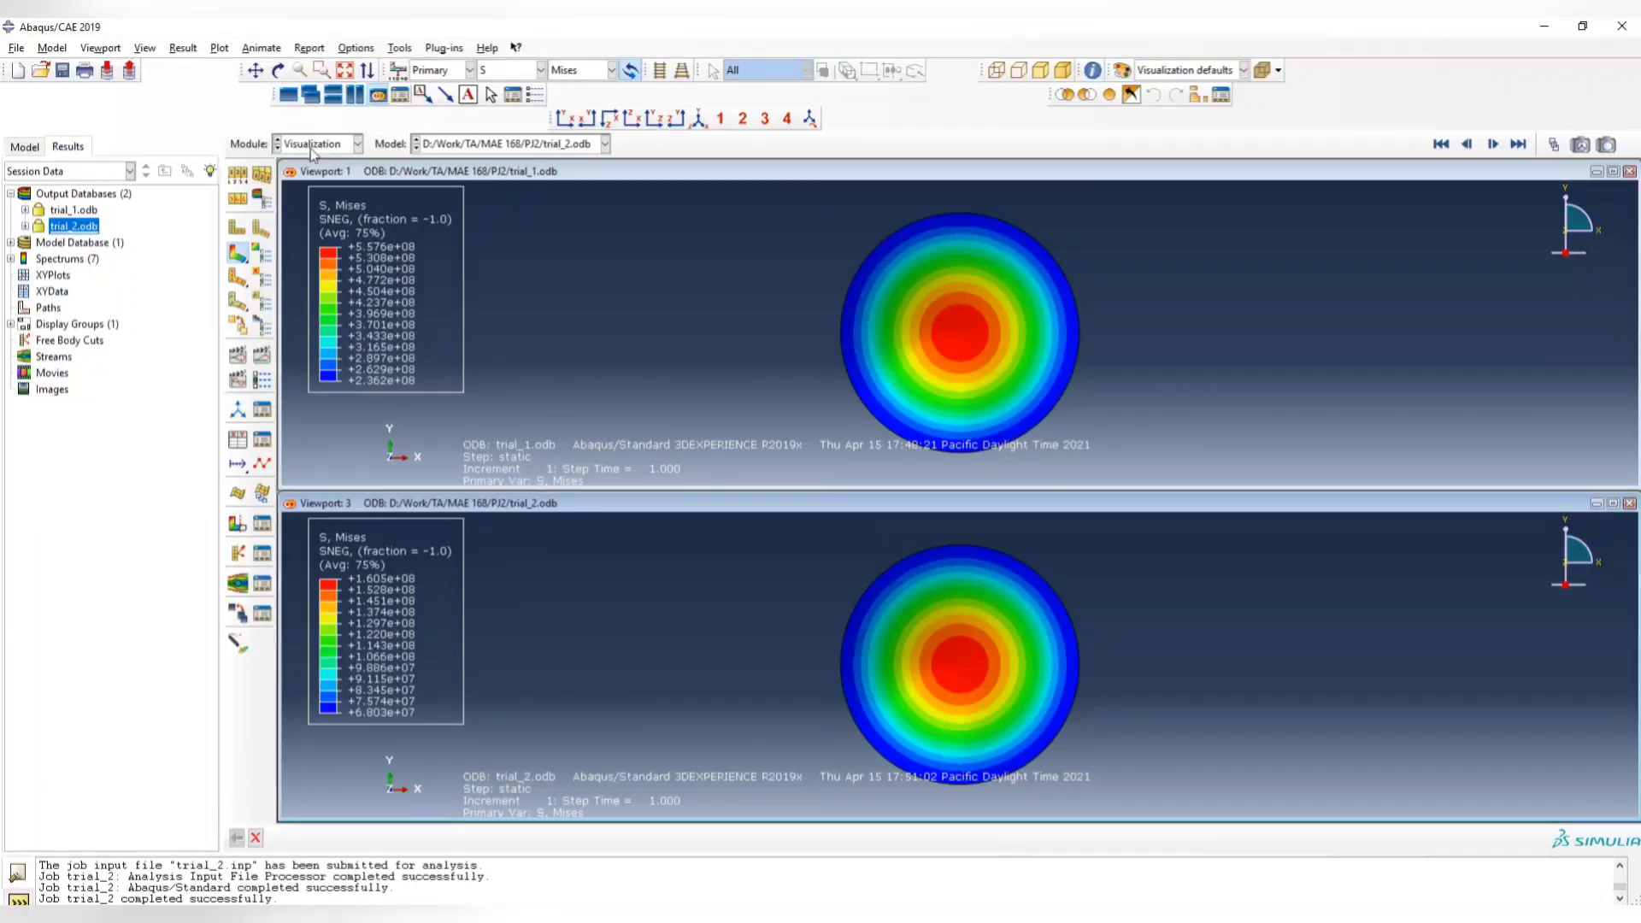
In the Property module, change shell_section's thickness from 0.02 to 0.01
{"action": "left_click", "coordinate": [316, 144]}
{"action": "left_click", "coordinate": [322, 180]}
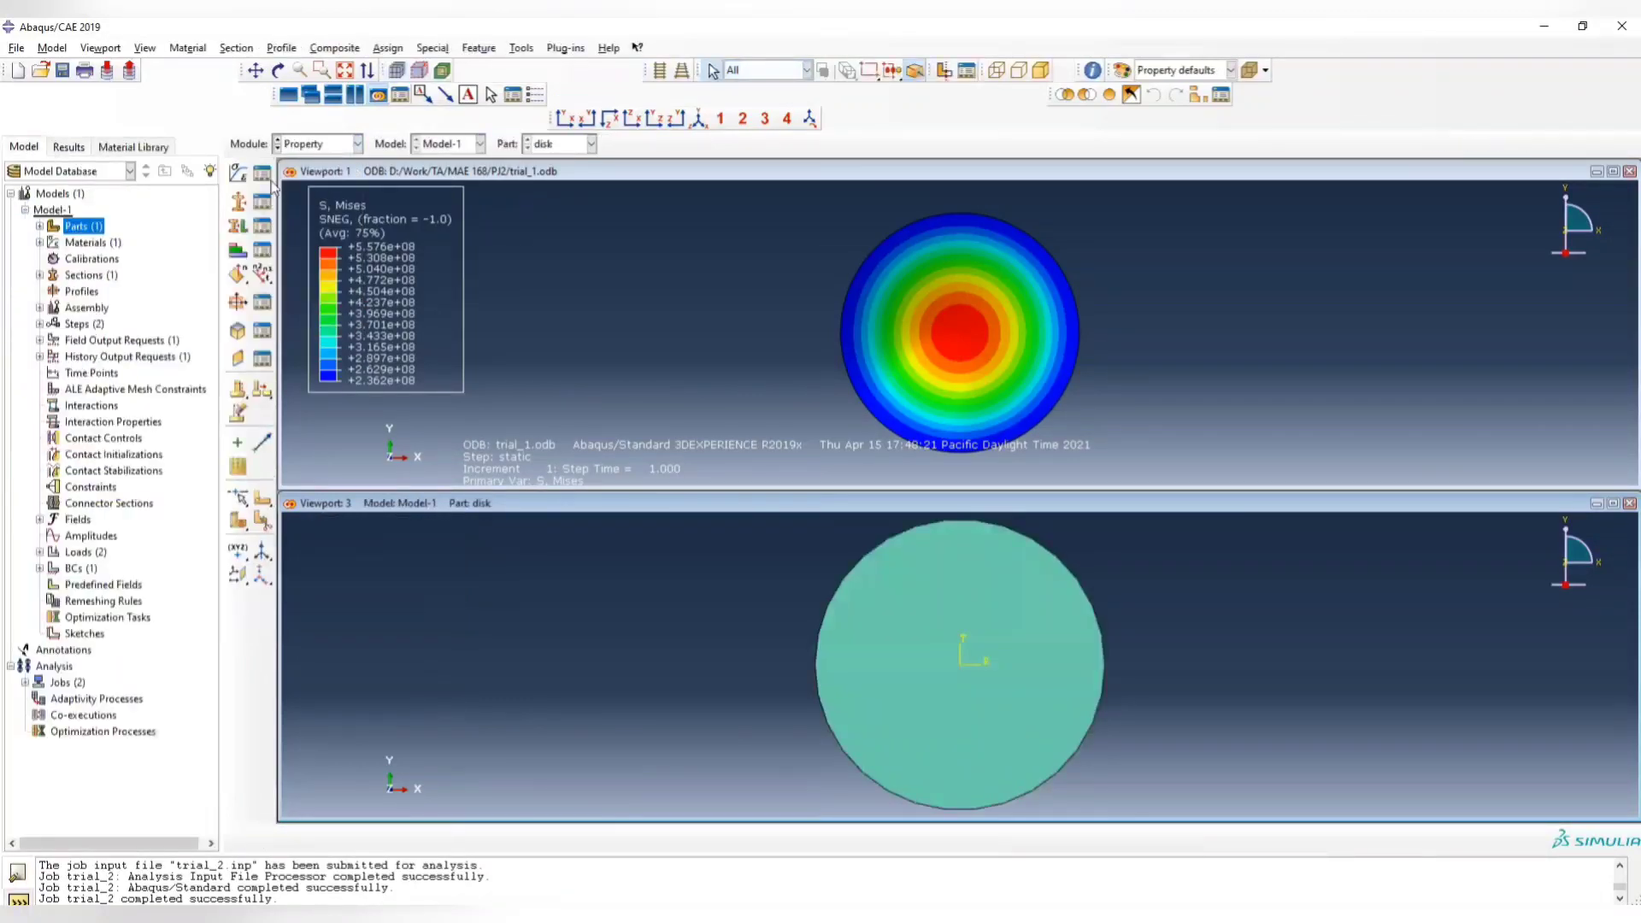
{"action": "left_click", "coordinate": [267, 175]}
{"action": "left_click", "coordinate": [260, 208]}
{"action": "left_click", "coordinate": [261, 206]}
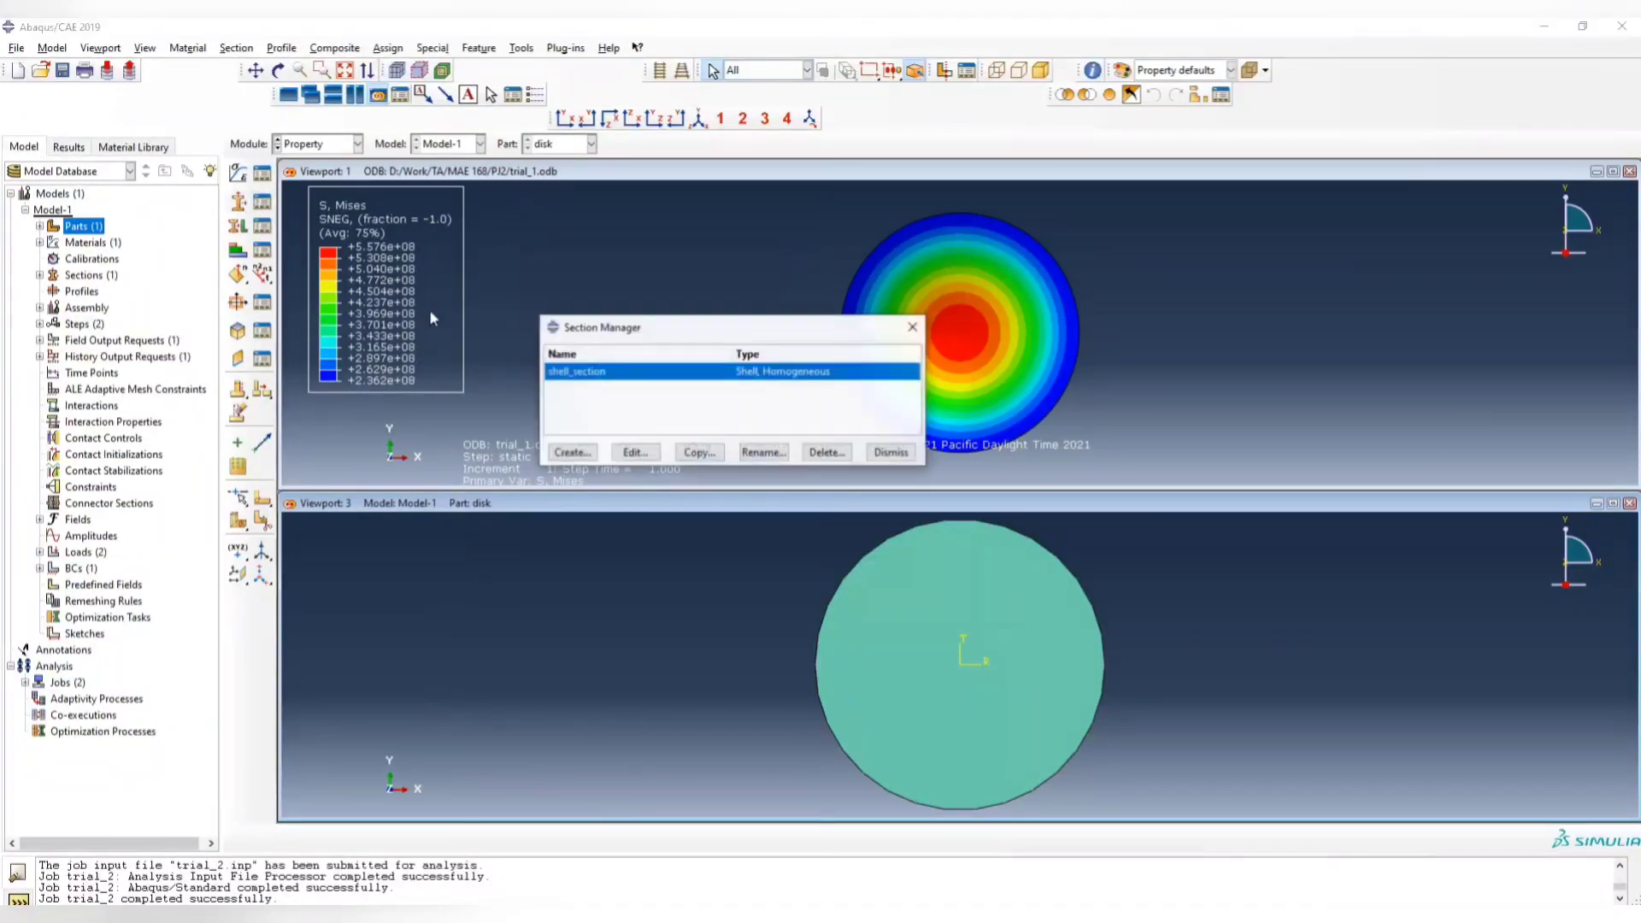
{"action": "left_click", "coordinate": [633, 453]}
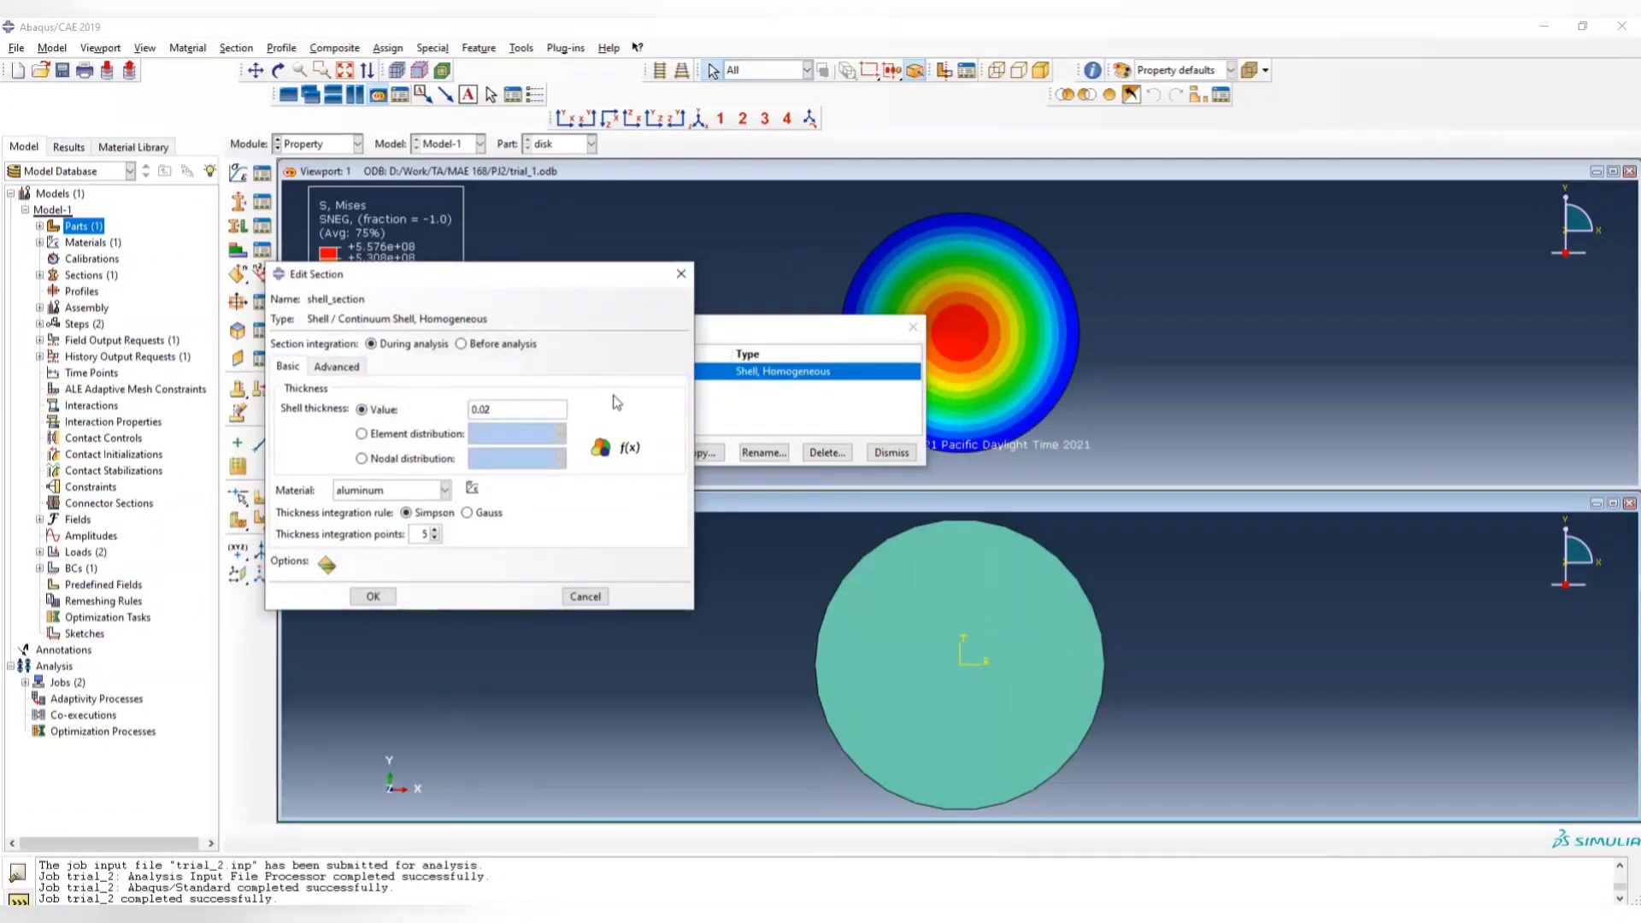
{"action": "key", "text": "BackSpace"}
{"action": "type", "text": "15"}
{"action": "left_click", "coordinate": [372, 596]}
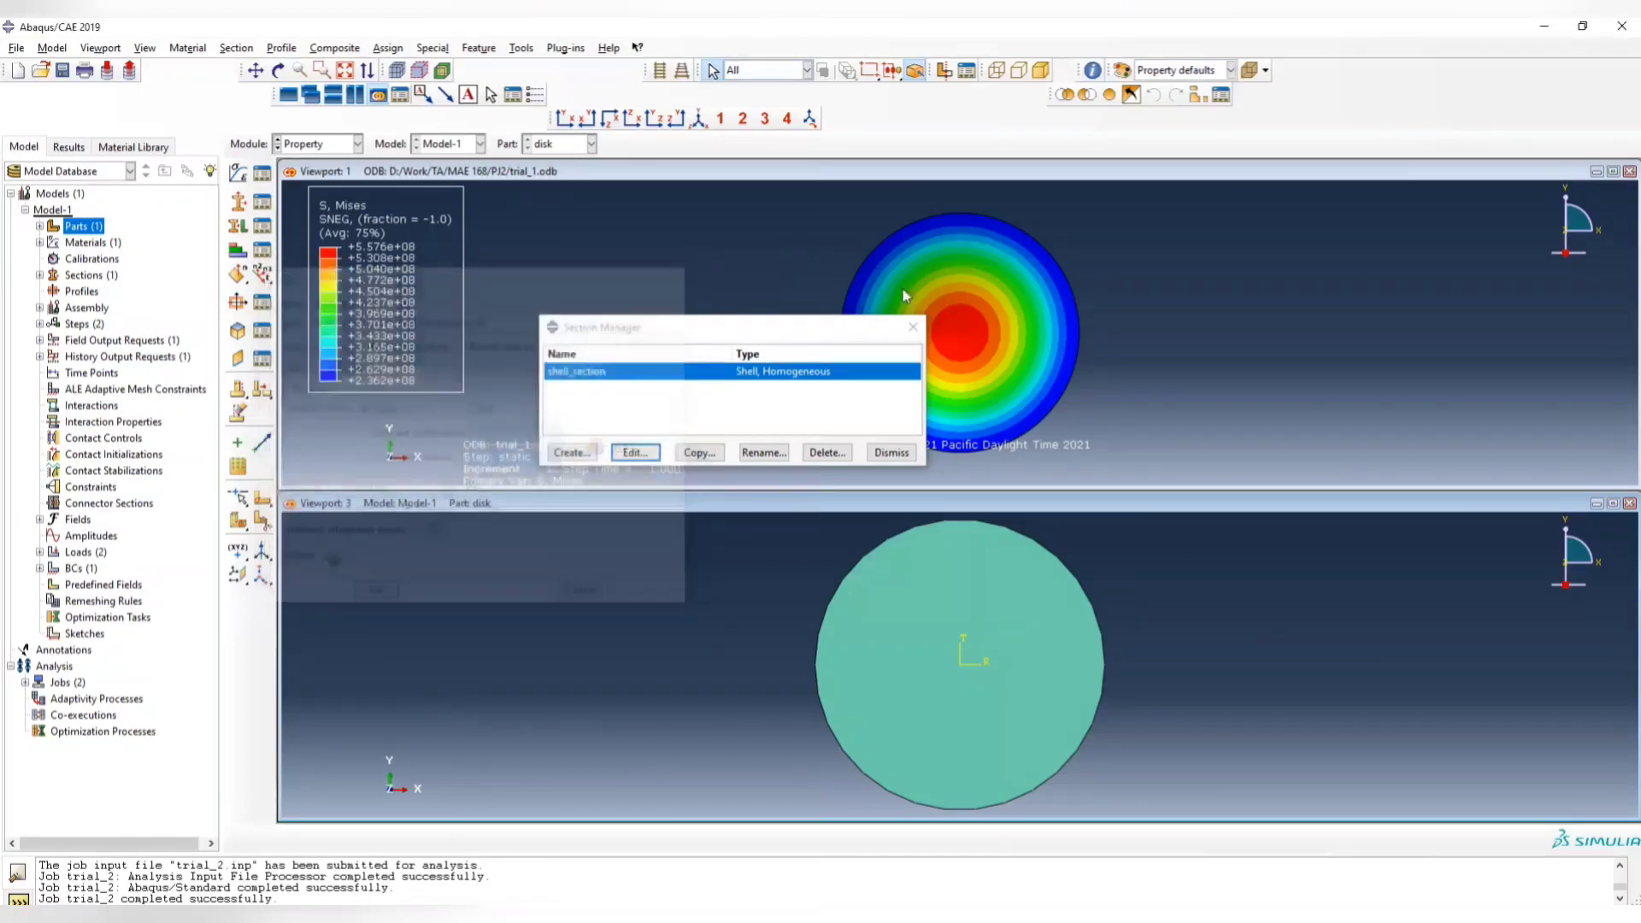
{"action": "left_click", "coordinate": [913, 326]}
Resubmit the trial_2 job in the Job module, overwriting old results, and monitor it to completion
{"action": "left_click", "coordinate": [334, 146]}
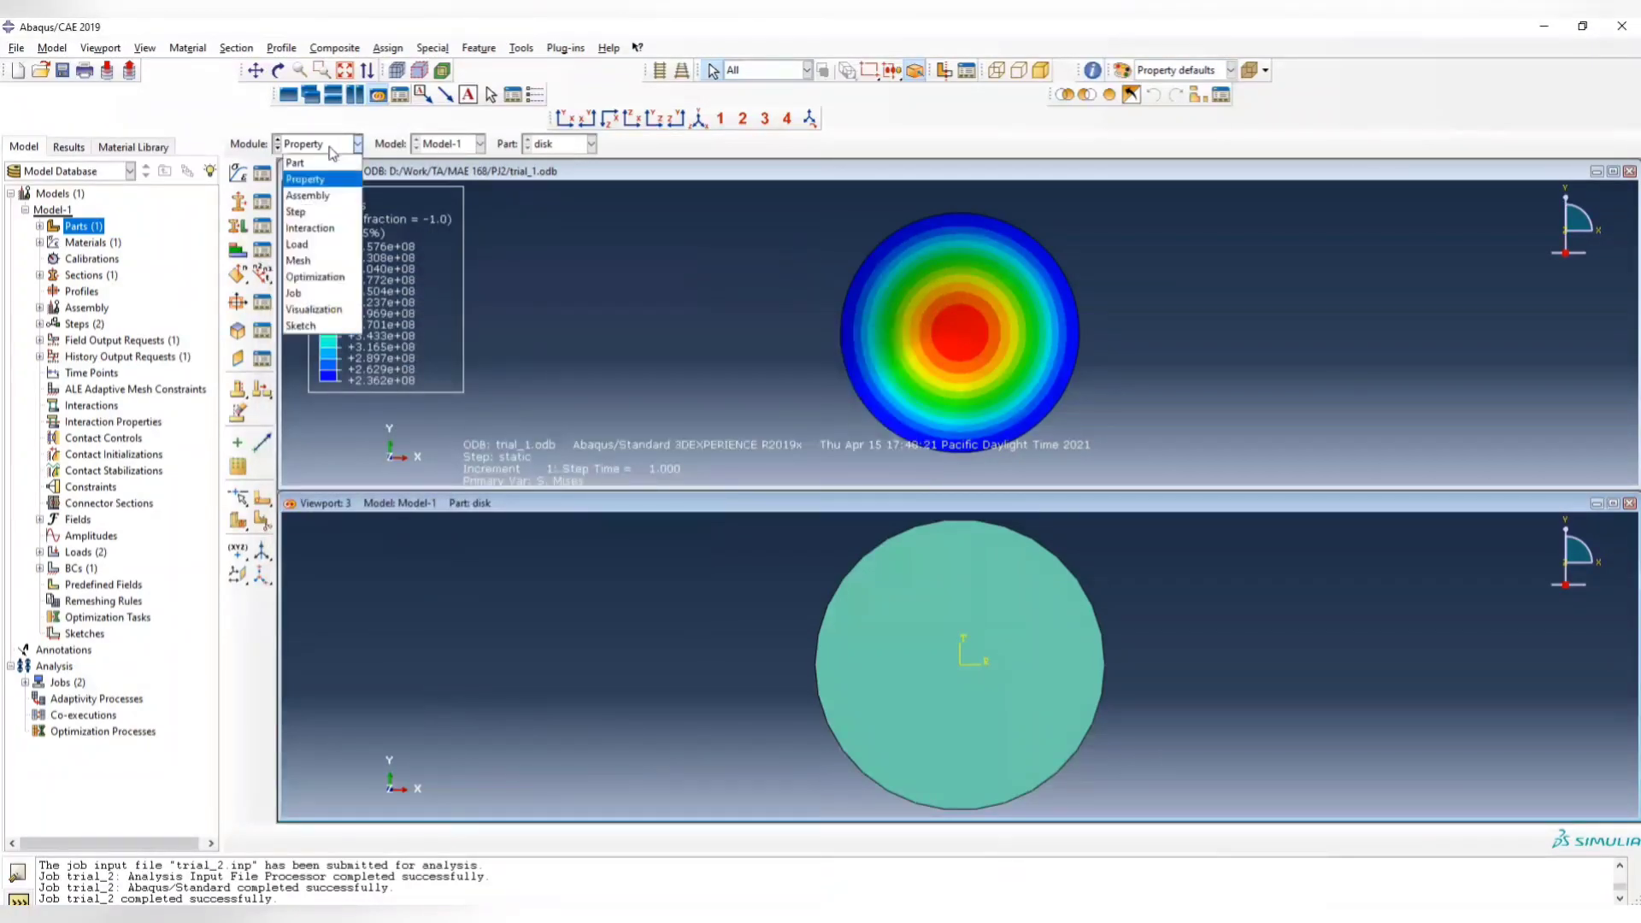
{"action": "left_click", "coordinate": [328, 295]}
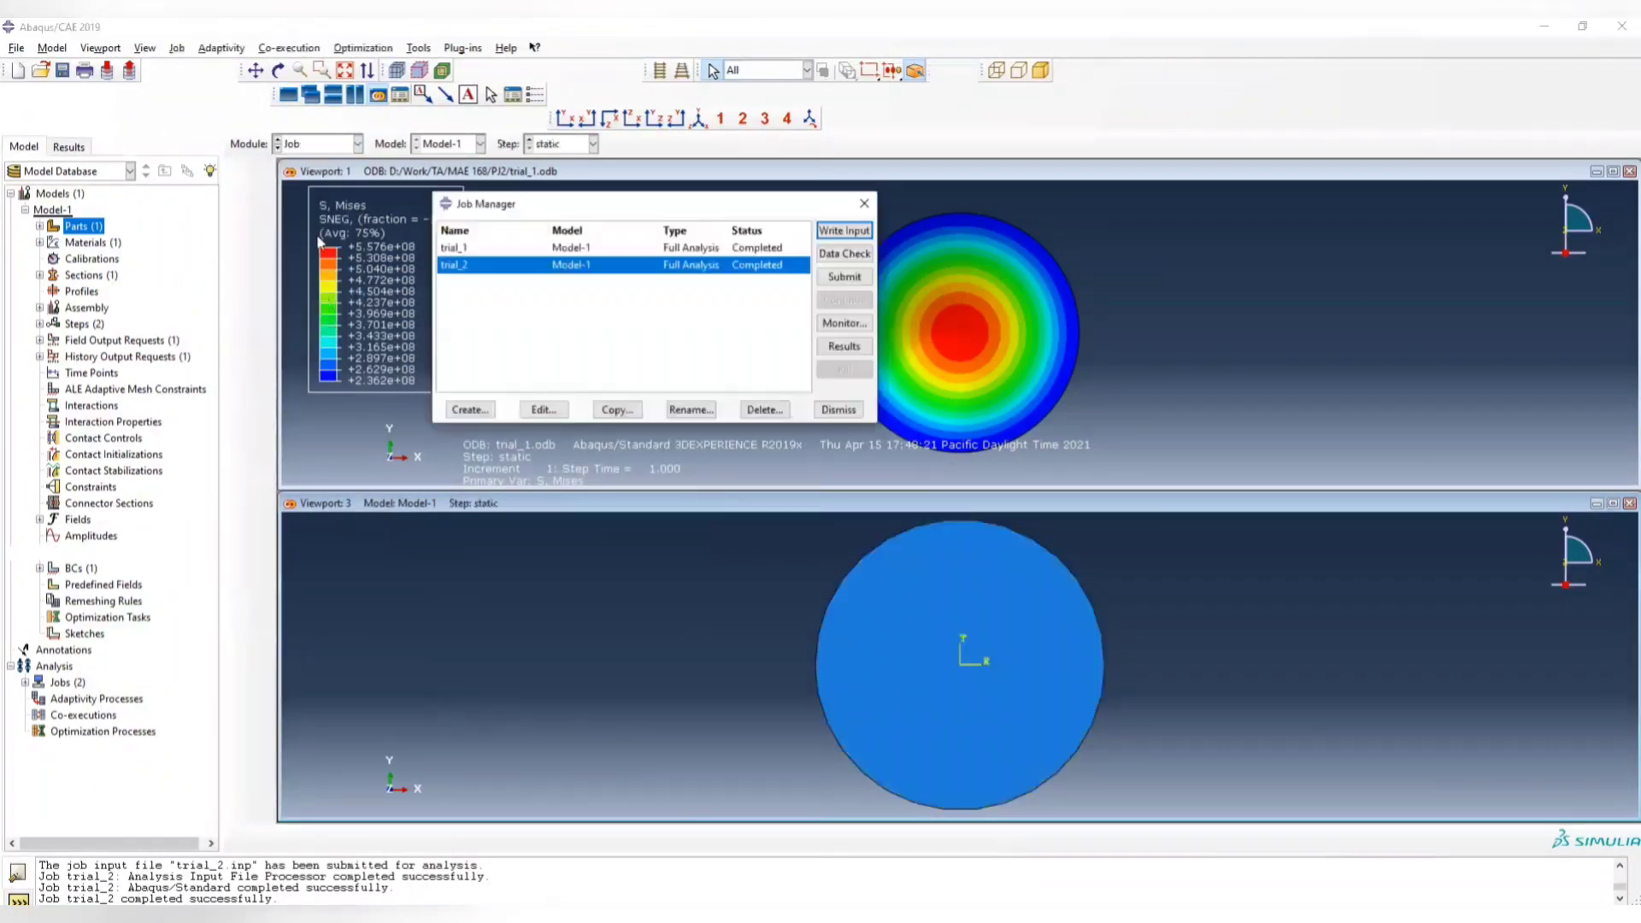
{"action": "left_click", "coordinate": [846, 283]}
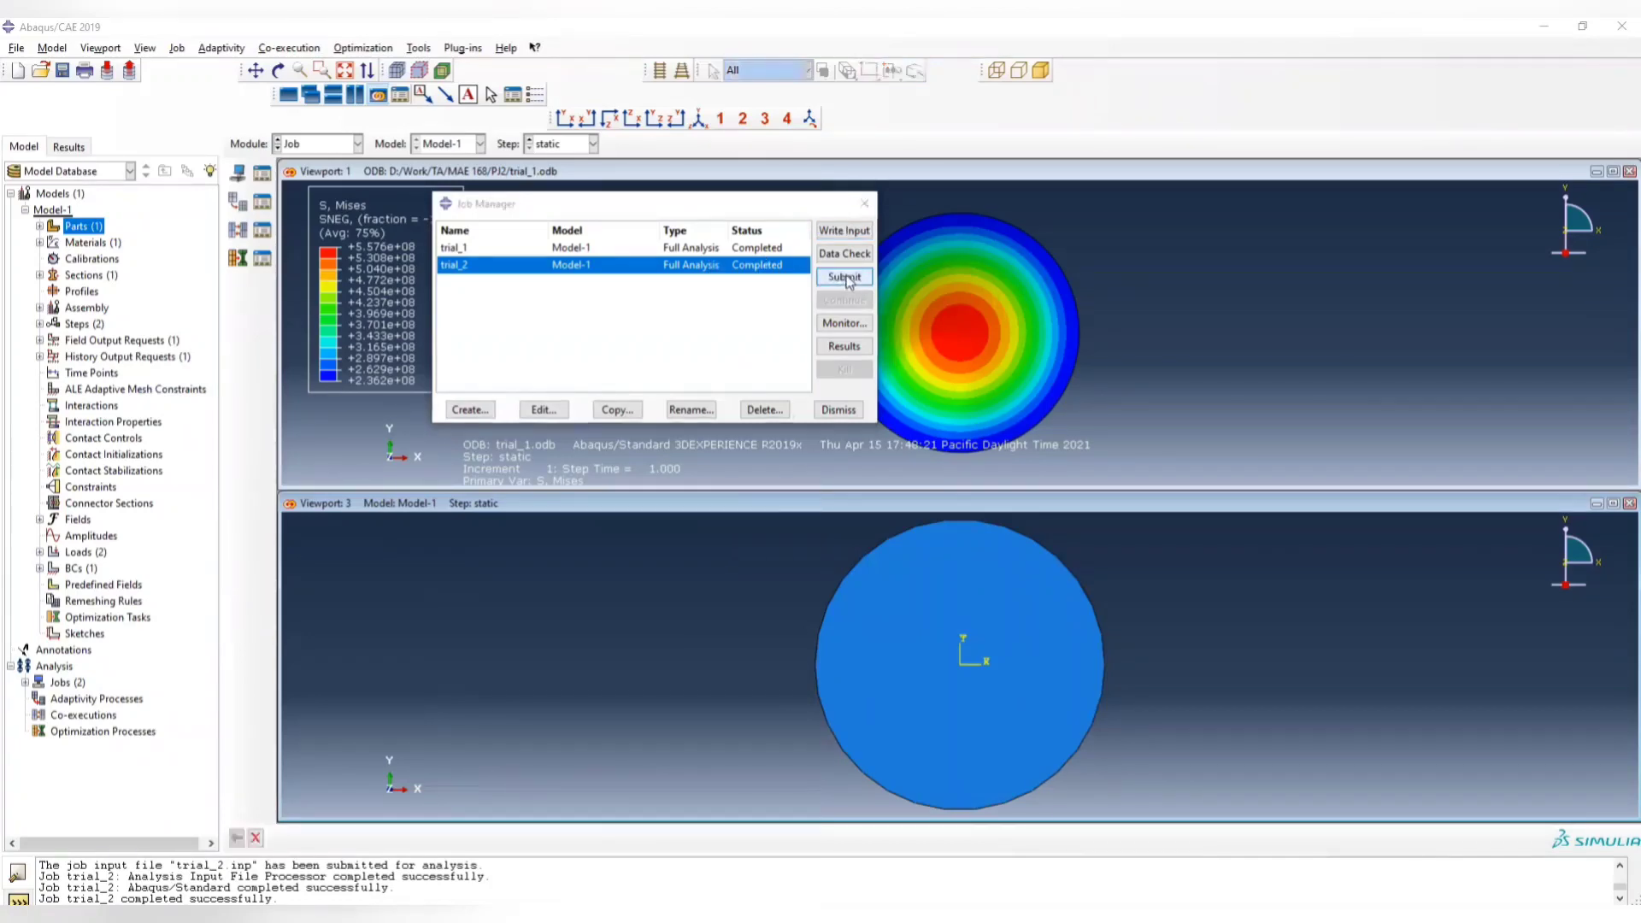
{"action": "left_click", "coordinate": [529, 343]}
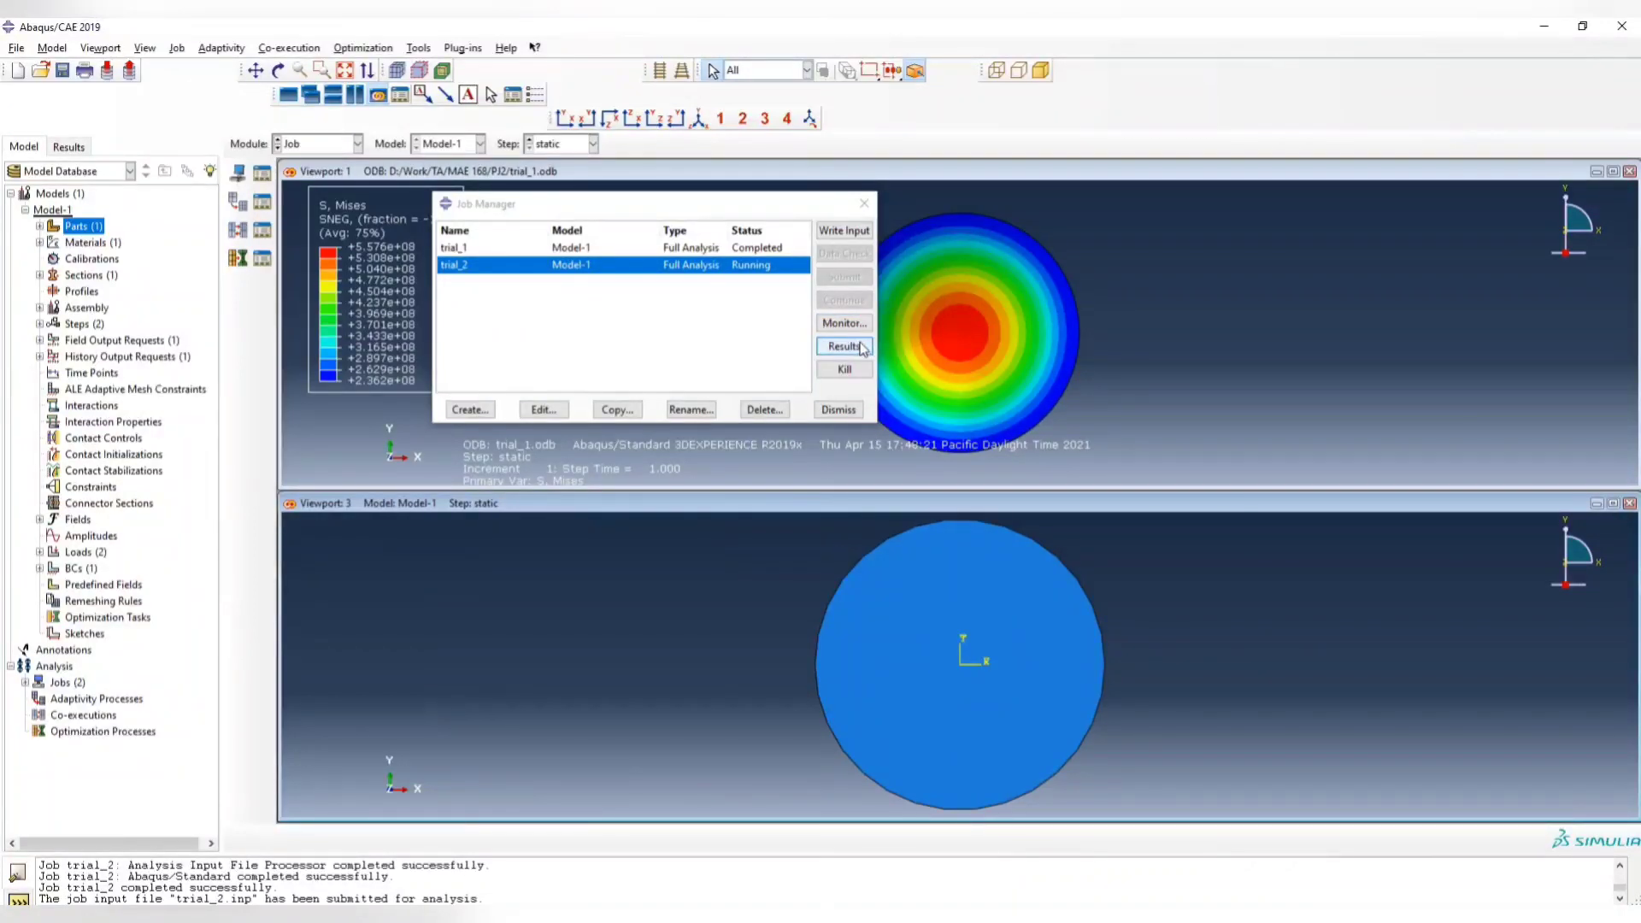
{"action": "left_click", "coordinate": [857, 330]}
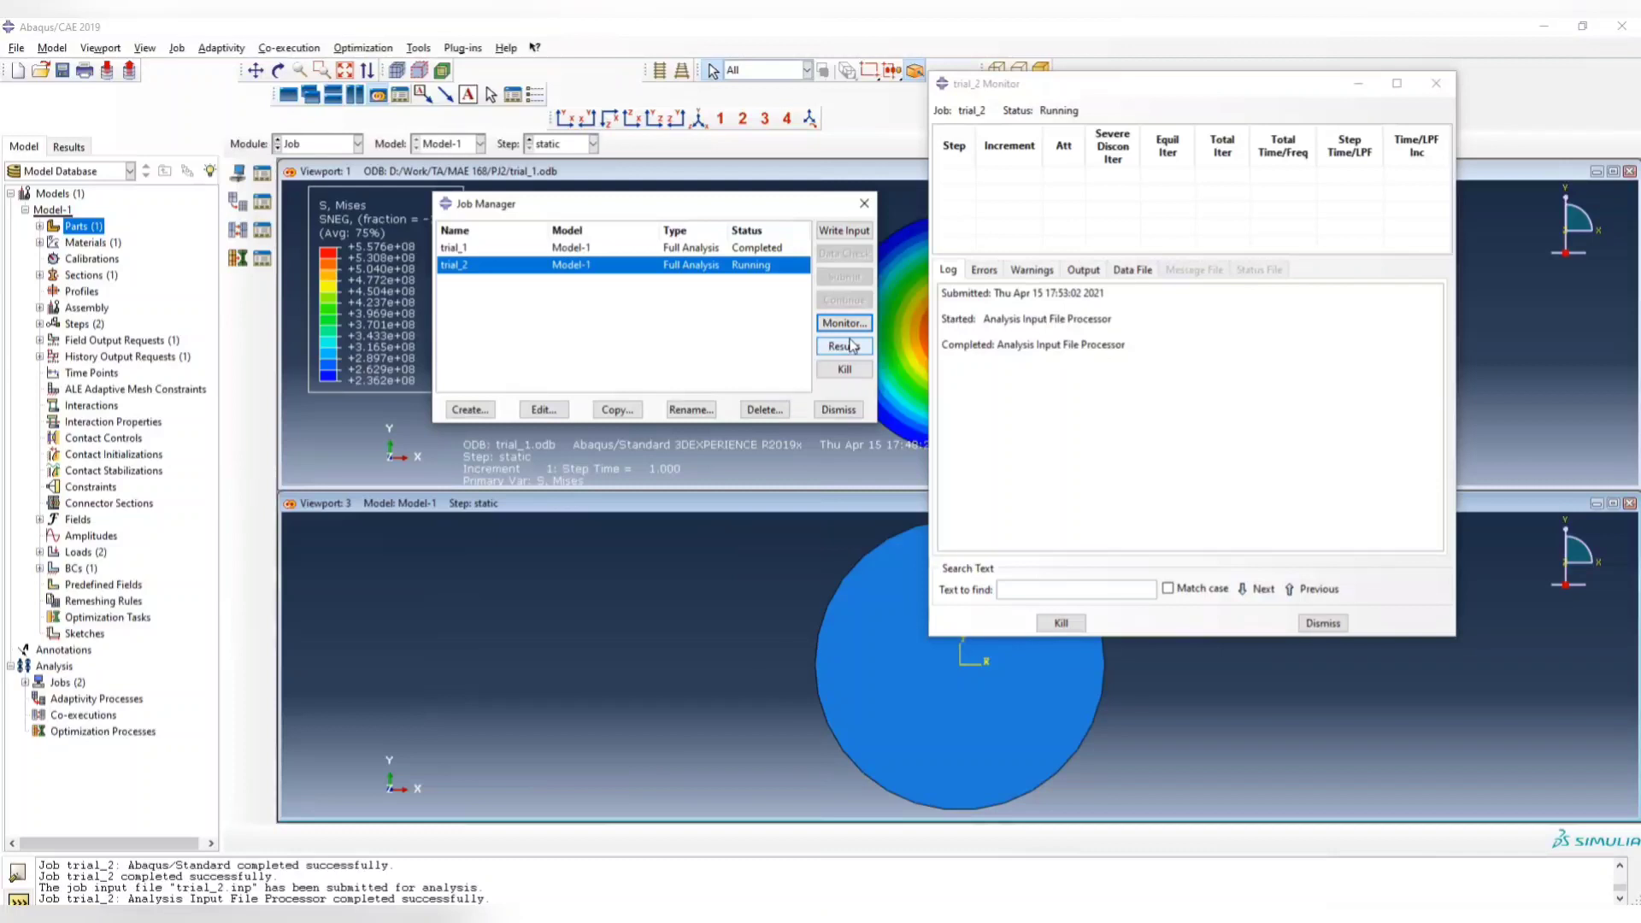
{"action": "left_click", "coordinate": [640, 504]}
{"action": "left_click_drag", "start_coordinate": [715, 203], "coordinate": [1014, 189]}
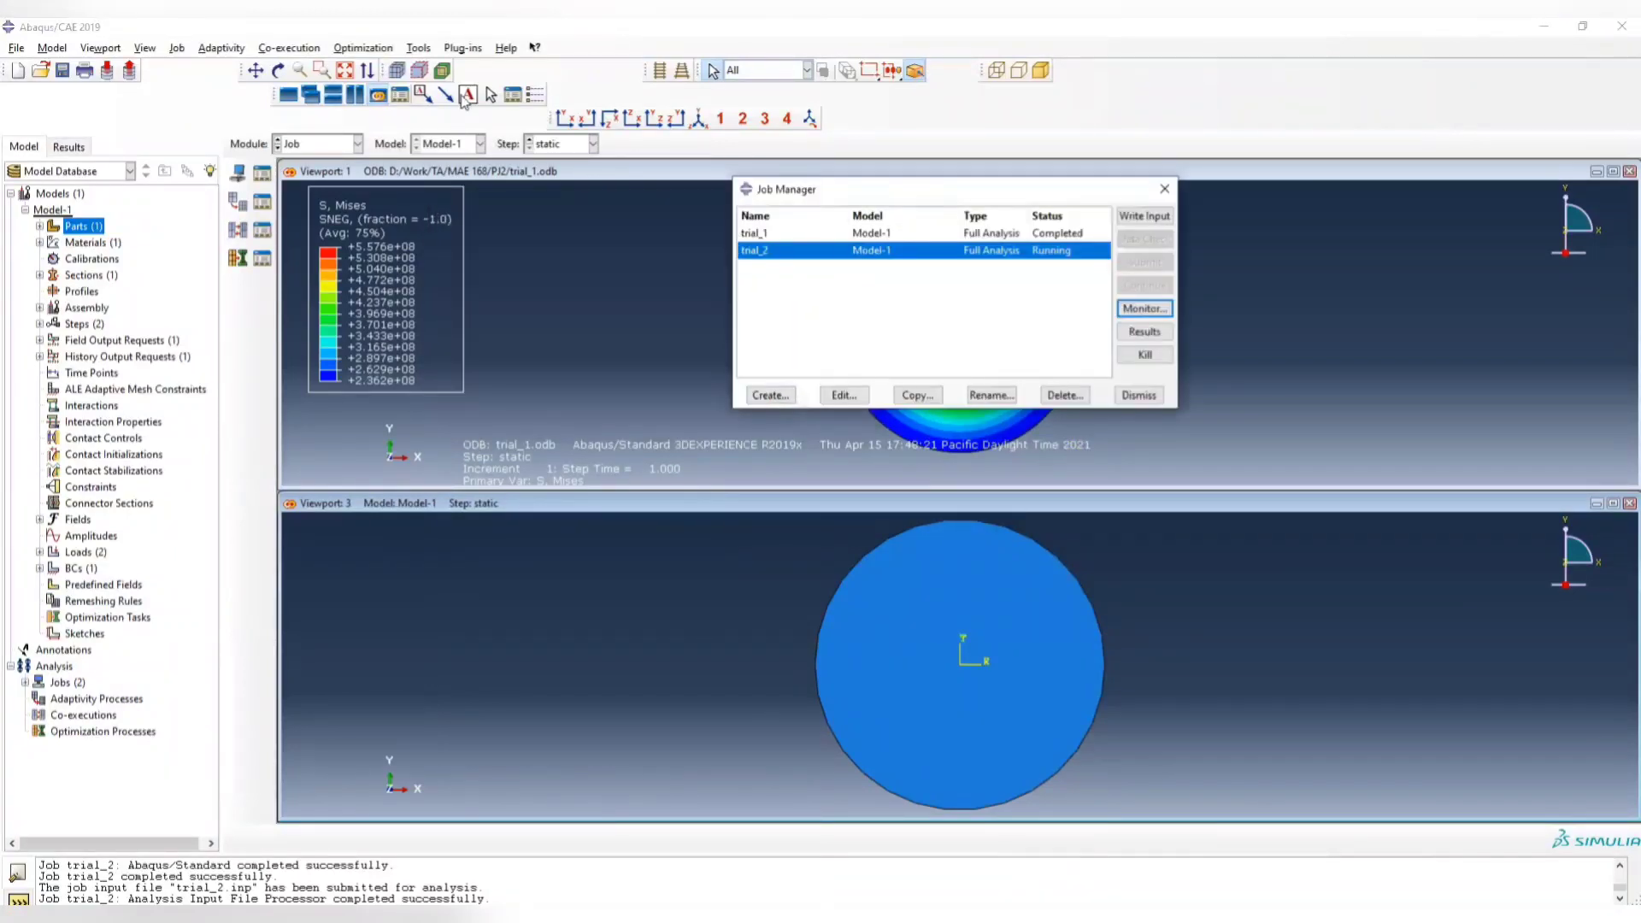
{"action": "left_click", "coordinate": [385, 104]}
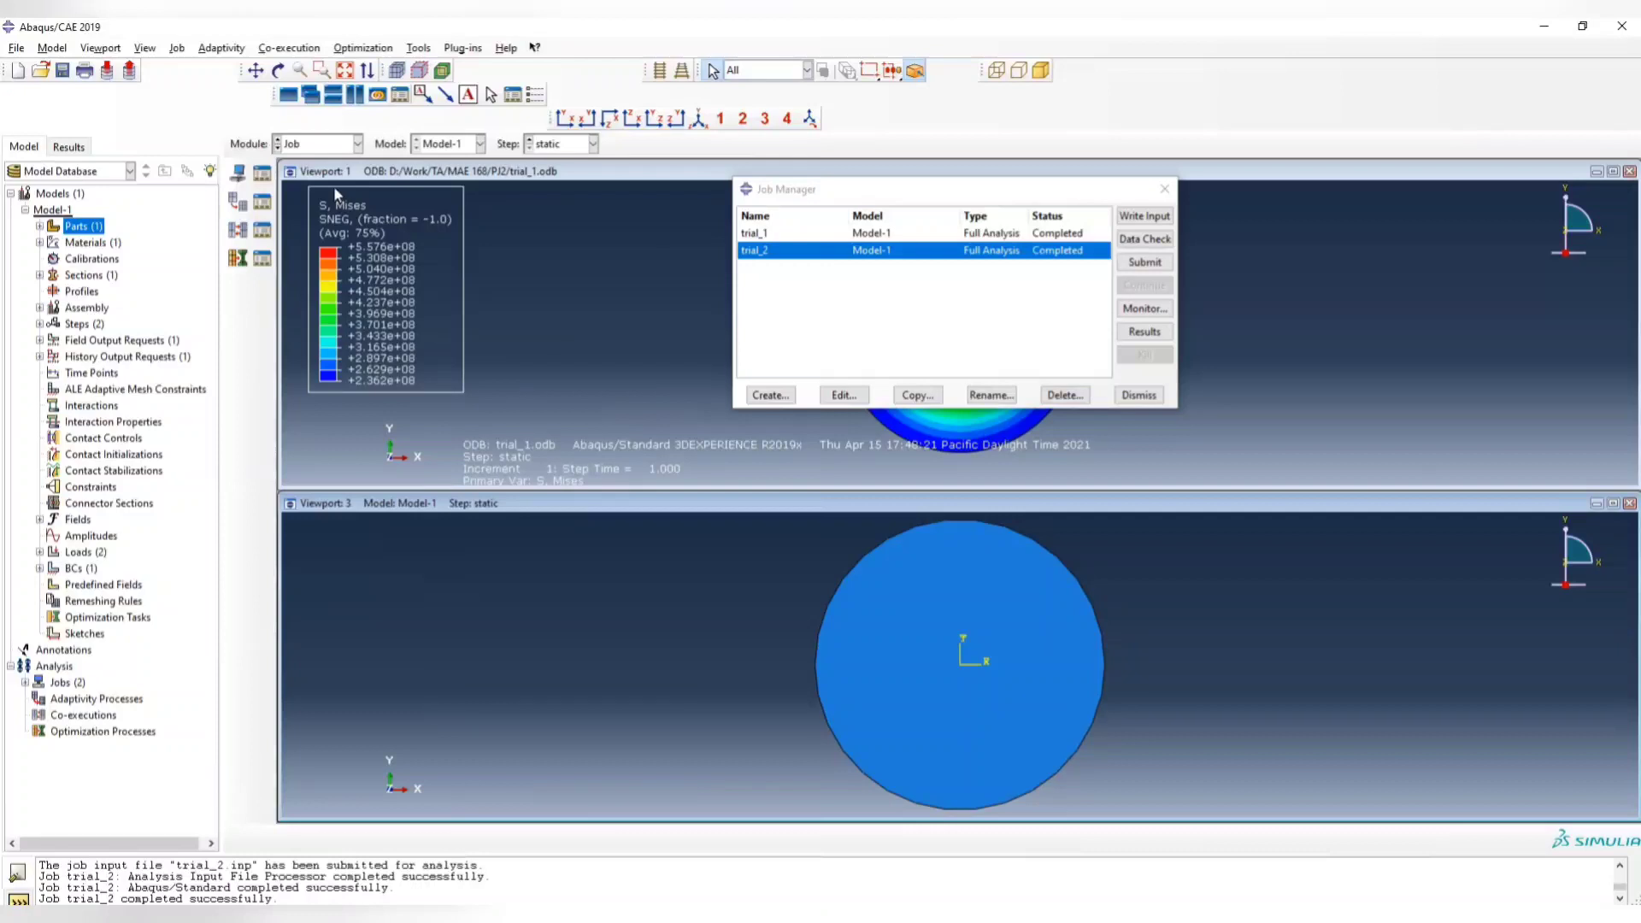
Load the rerun trial_2 results and show its Mises contours face-on, peaking at 2.666e+08
{"action": "left_click", "coordinate": [1145, 339]}
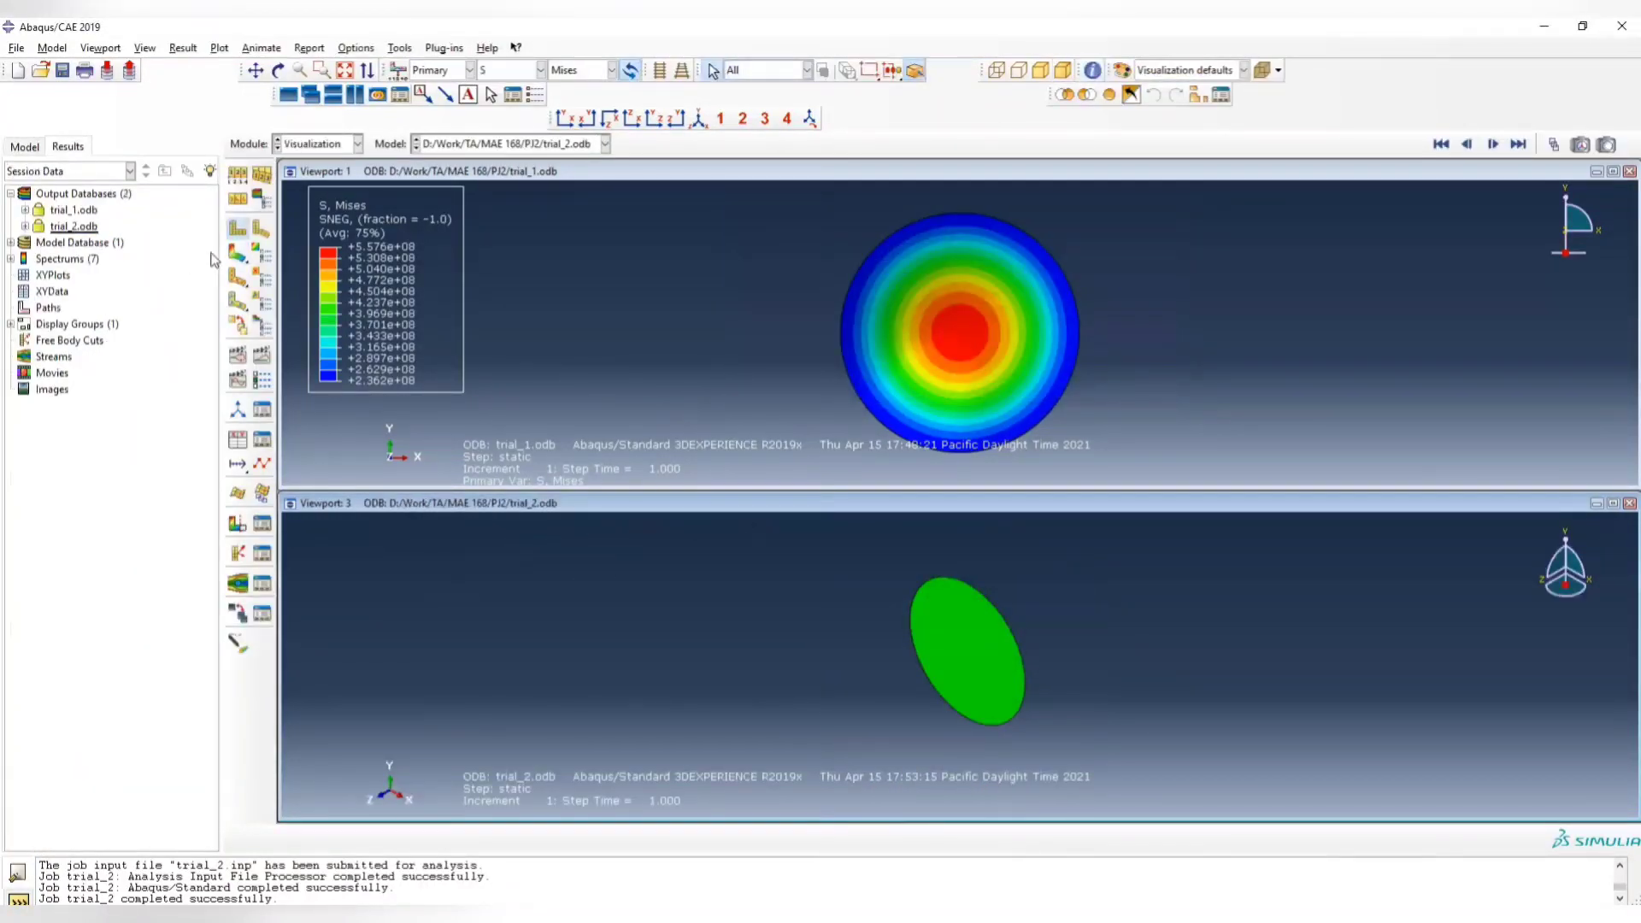
{"action": "left_click", "coordinate": [238, 253]}
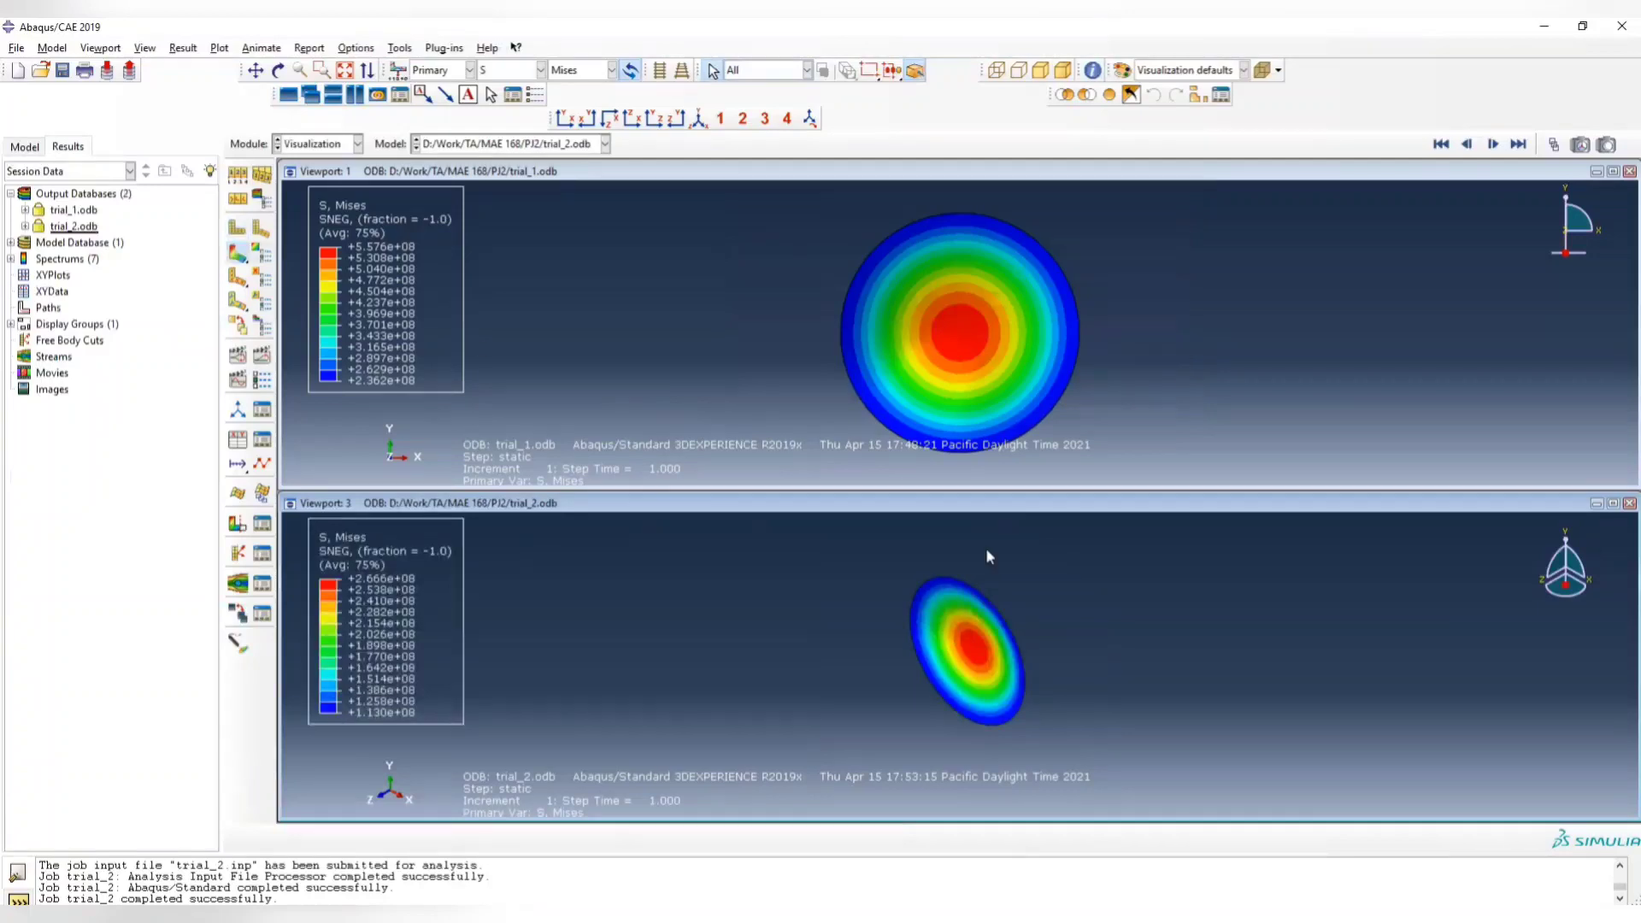
{"action": "left_click", "coordinate": [572, 123]}
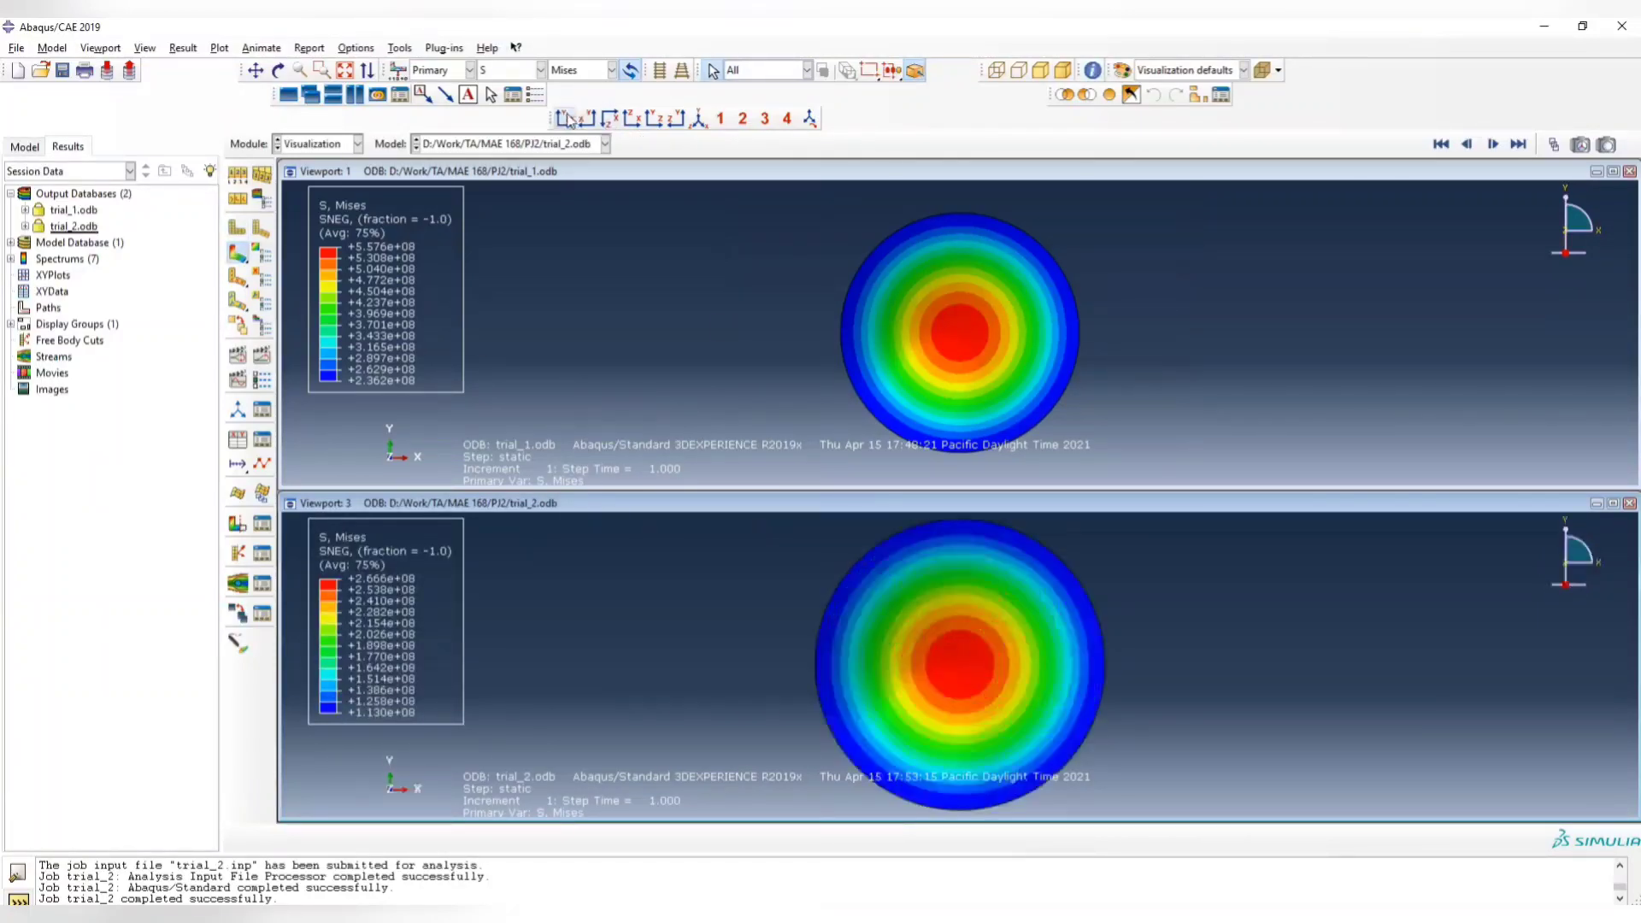